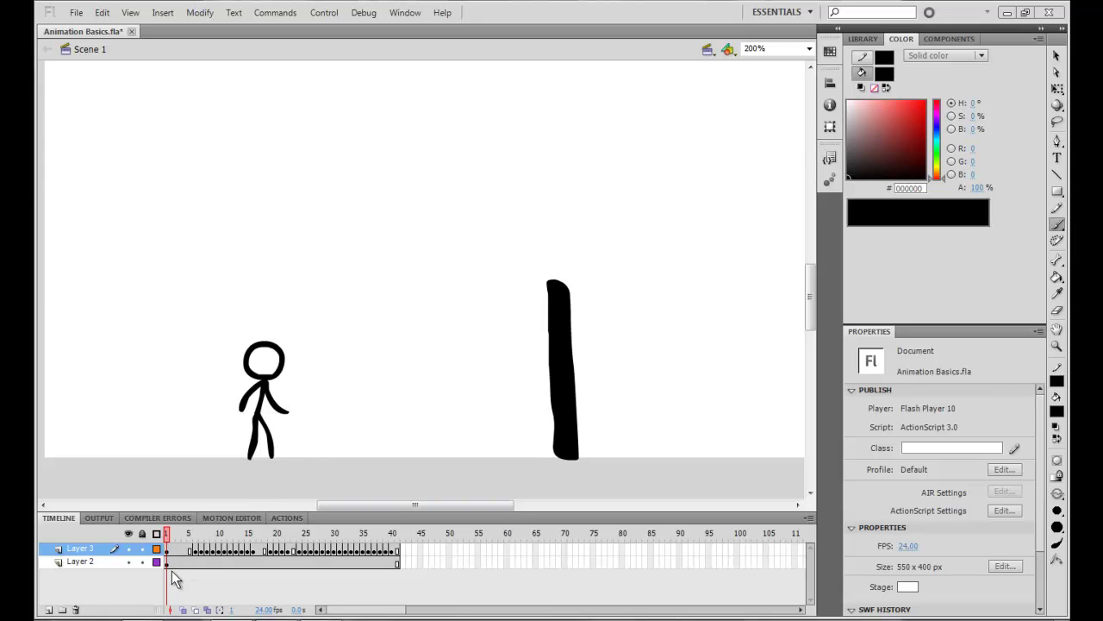
# - Play the finished stick-figure animation from frame 1 to its end and return to the first frame
pyautogui.click(175, 548)
pyautogui.press('Return')
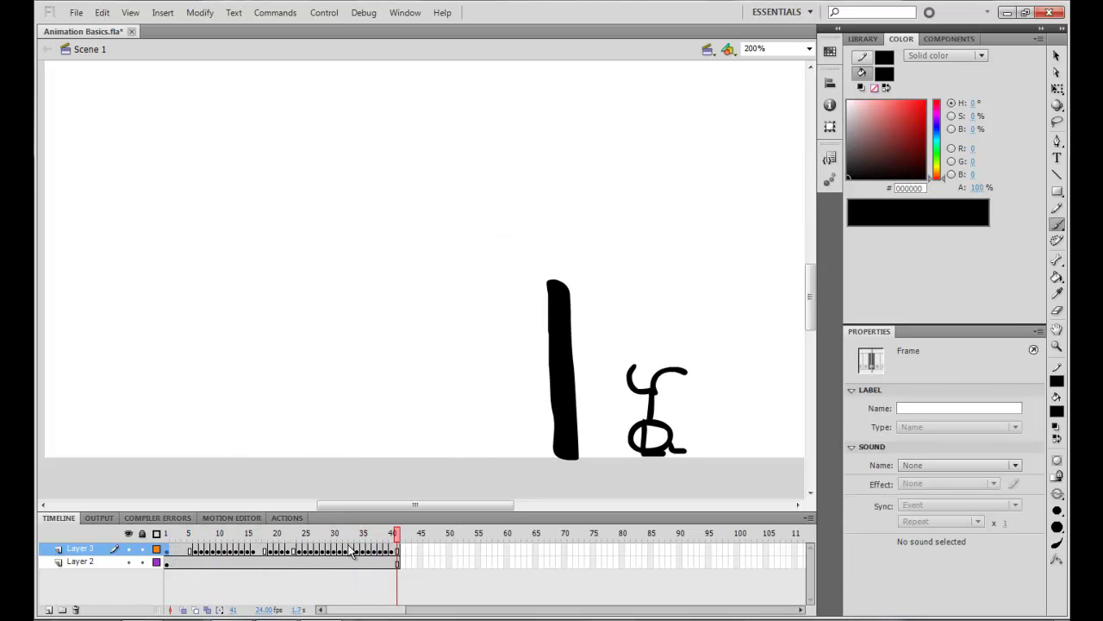
pyautogui.moveTo(403, 539); pyautogui.dragTo(166, 534)
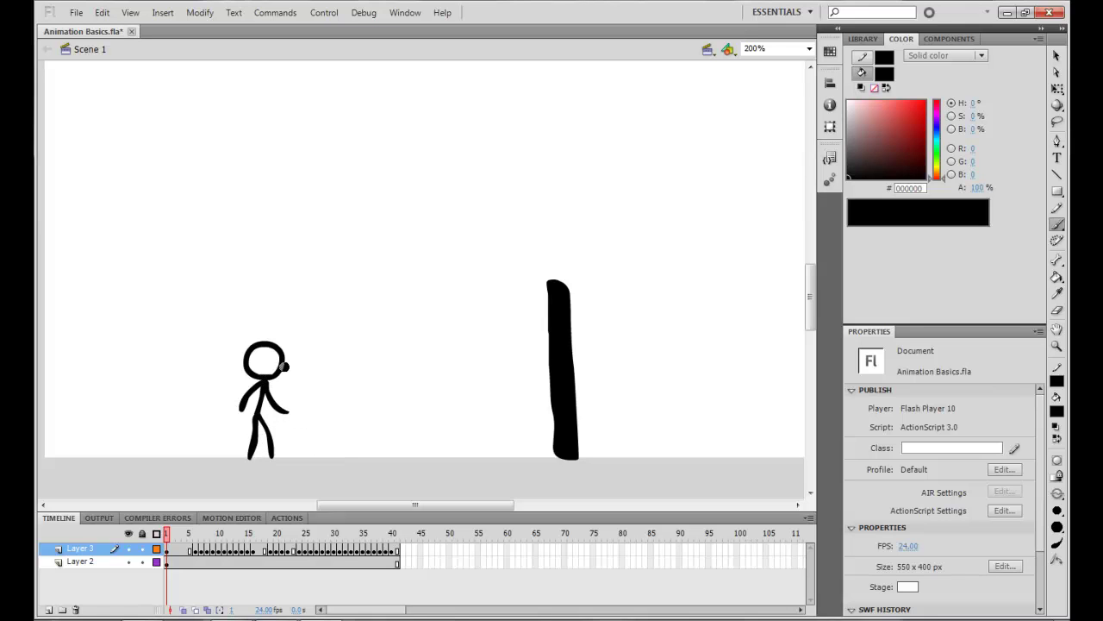
# - Scrub through the opening frames to examine the figure's anticipation poses at frame 6 and frame 20
pyautogui.hotkey('ctrl', '=')
pyautogui.moveTo(235, 441); pyautogui.dragTo(361, 252)
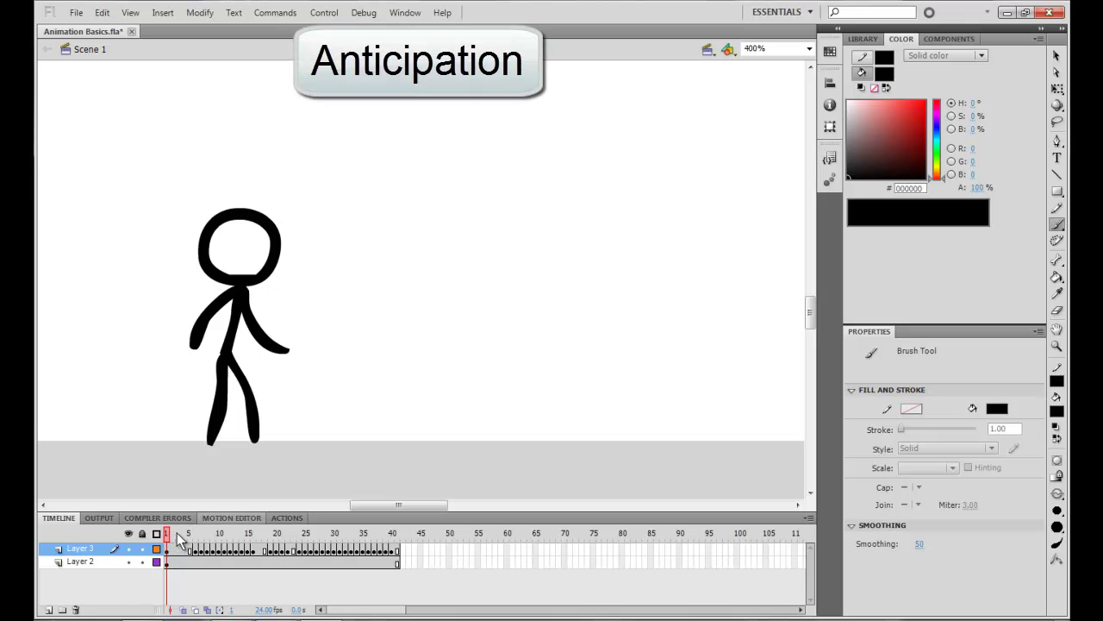
pyautogui.moveTo(168, 535); pyautogui.dragTo(197, 539)
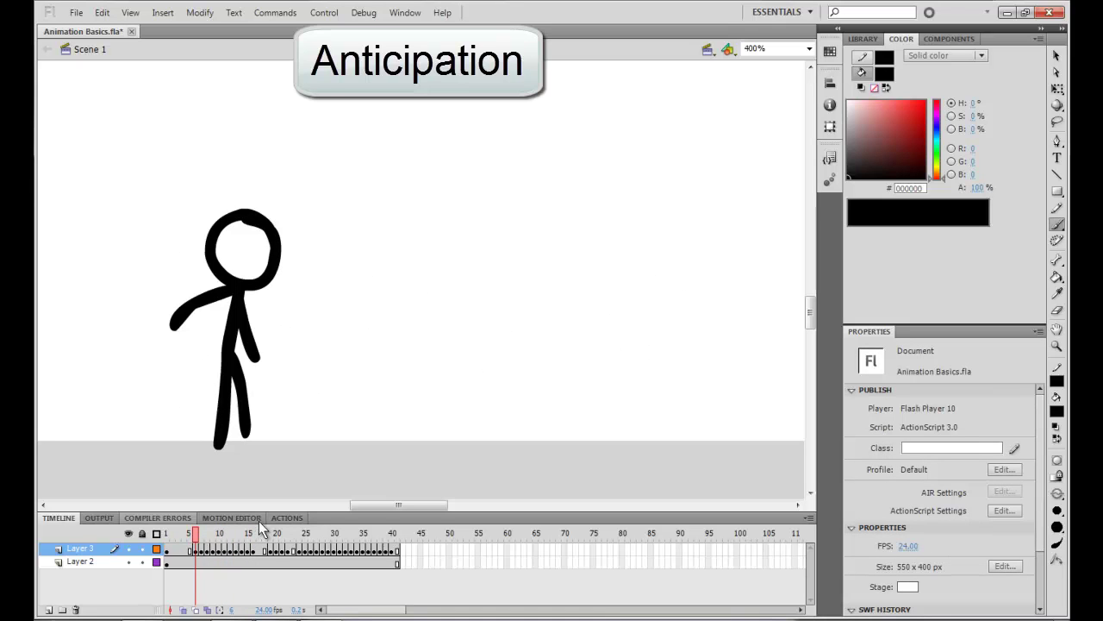
pyautogui.moveTo(379, 507); pyautogui.dragTo(385, 509)
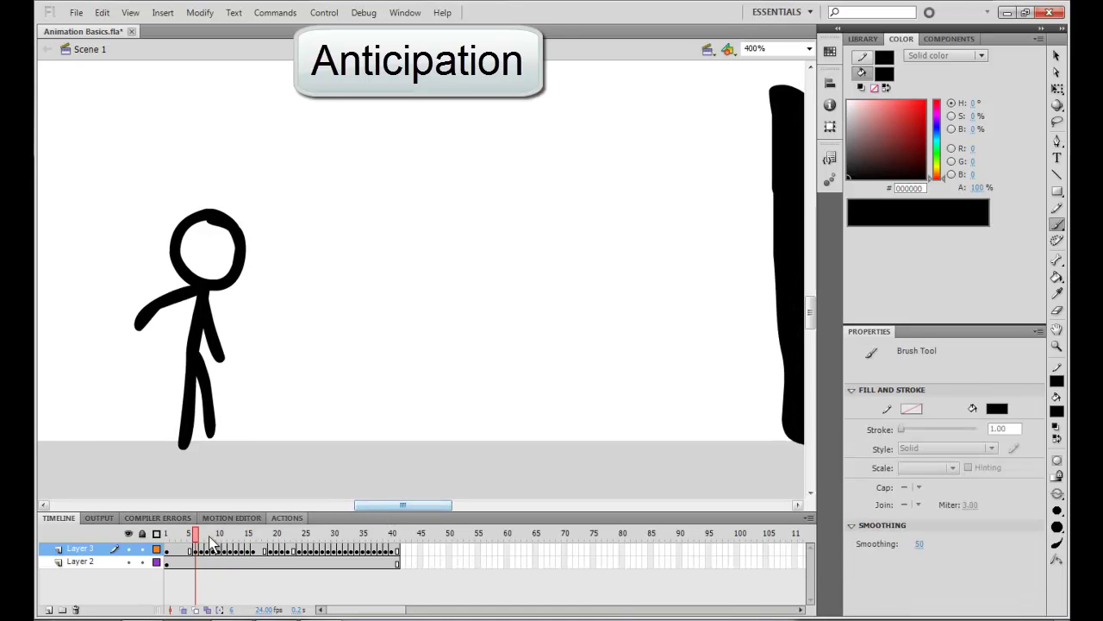
pyautogui.moveTo(197, 537); pyautogui.dragTo(306, 539)
pyautogui.moveTo(418, 502); pyautogui.dragTo(446, 502)
pyautogui.click(276, 539)
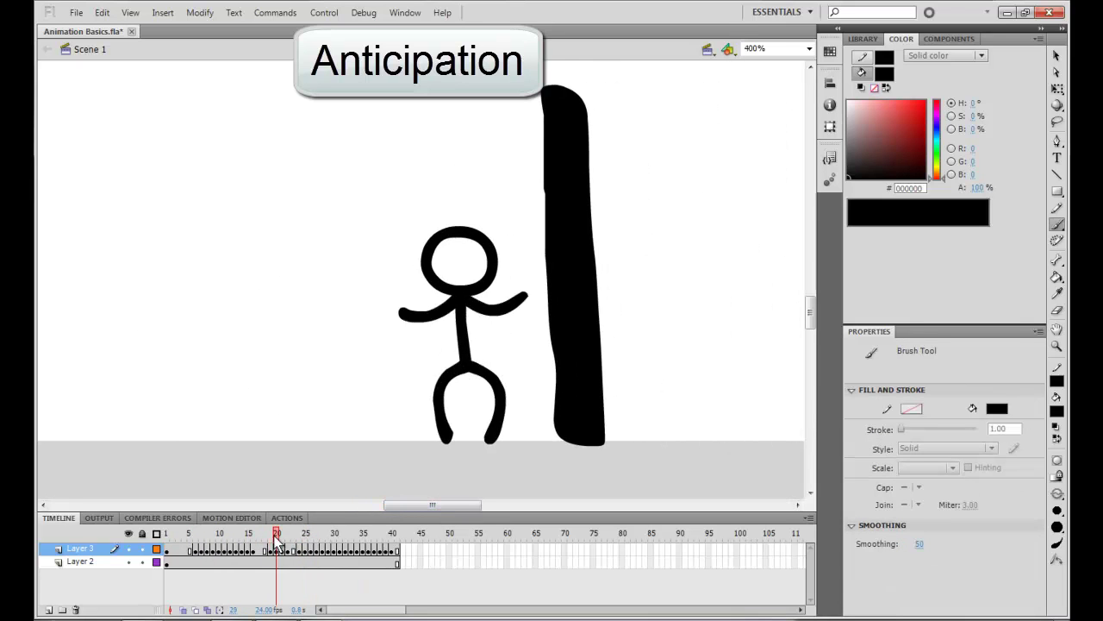
# - Scrub from frame 8 through the stretched running pose at frame 12 to the standing pose at frame 17
pyautogui.moveTo(278, 541); pyautogui.dragTo(210, 545)
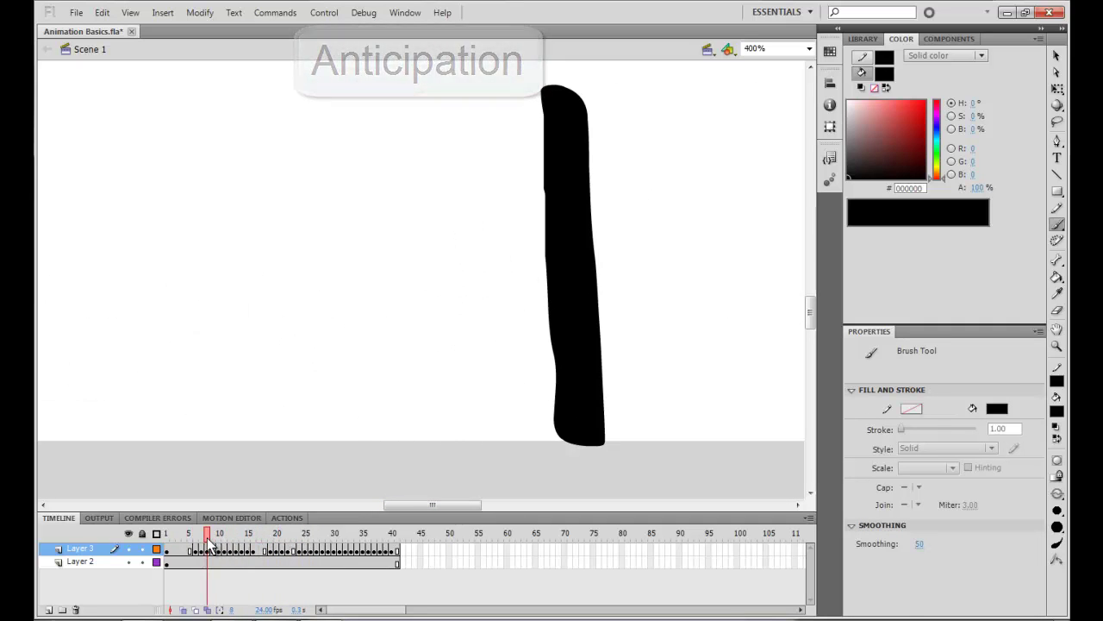
pyautogui.moveTo(432, 505); pyautogui.dragTo(411, 505)
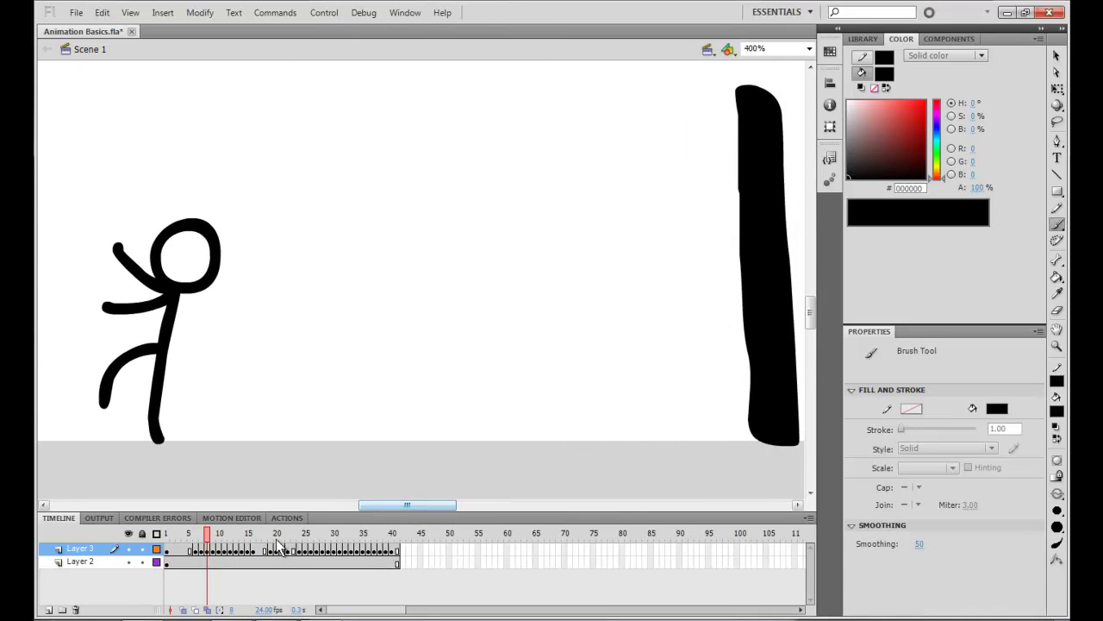
pyautogui.moveTo(211, 540); pyautogui.dragTo(231, 537)
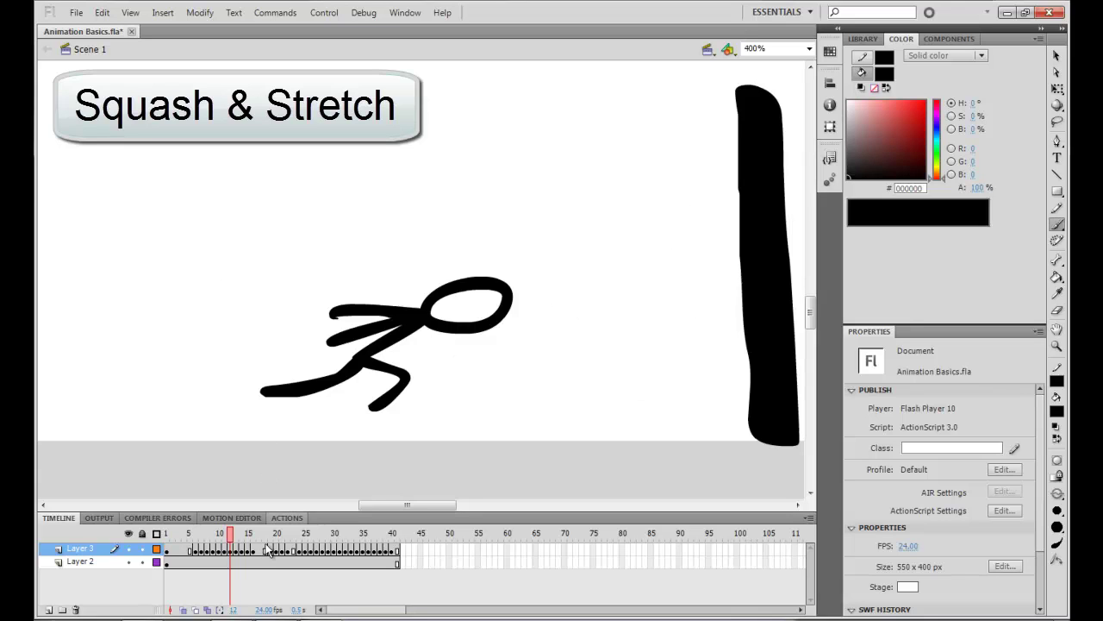
pyautogui.moveTo(235, 542); pyautogui.dragTo(256, 533)
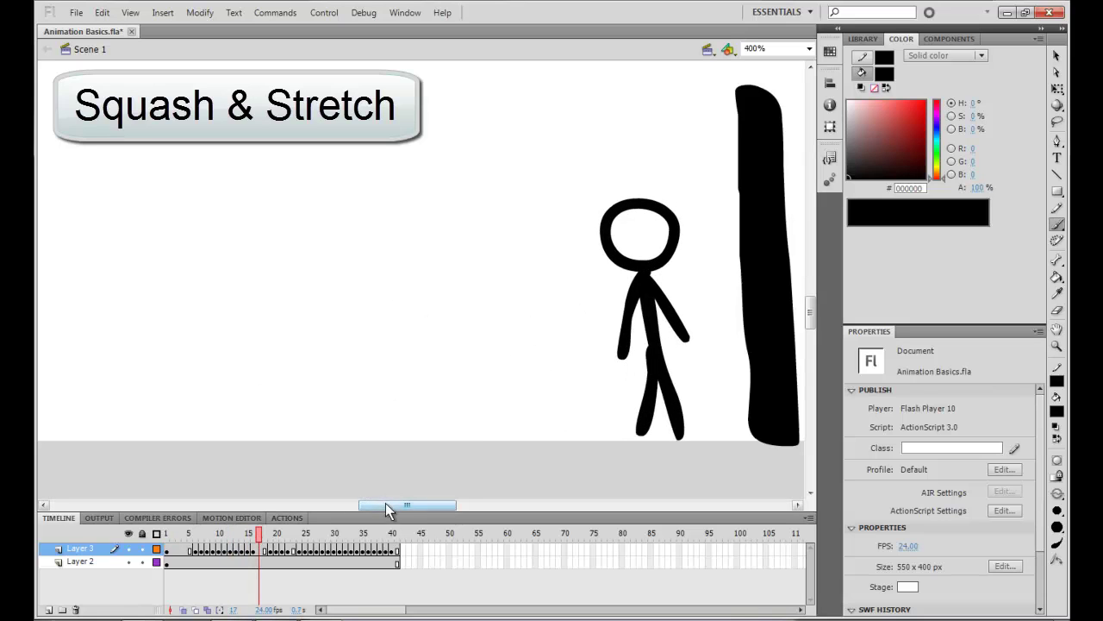
# - Scrub through the jump over the wall to examine the stretched pose at frame 26, and go back to frame 17
pyautogui.moveTo(385, 502); pyautogui.dragTo(406, 503)
pyautogui.scroll(3, 418, 485)
pyautogui.moveTo(252, 536); pyautogui.dragTo(313, 536)
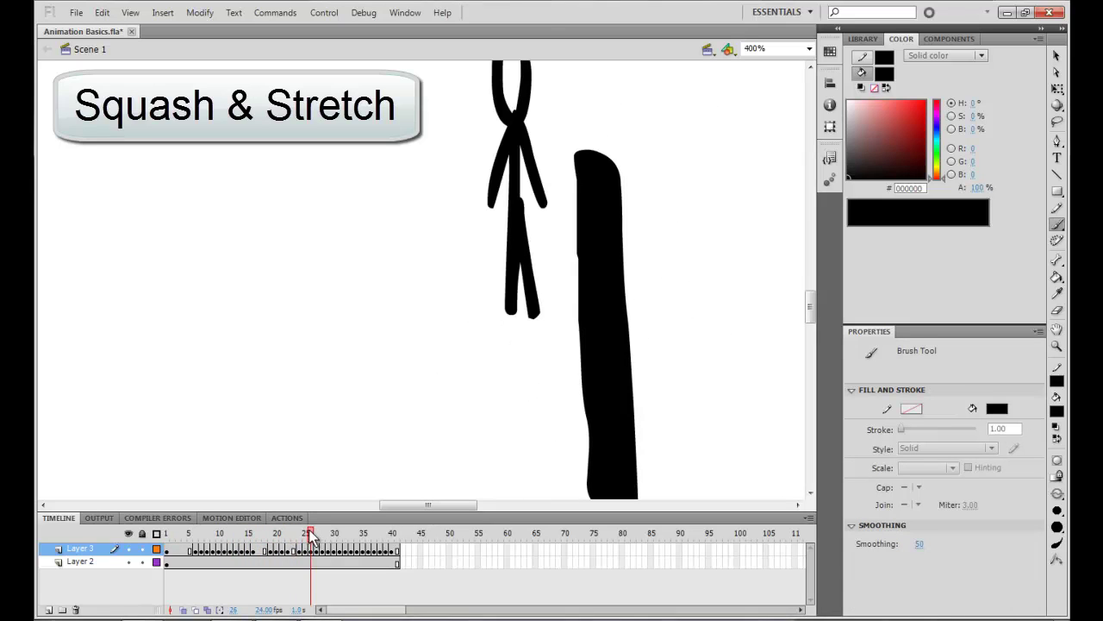
pyautogui.scroll(6, 342, 368)
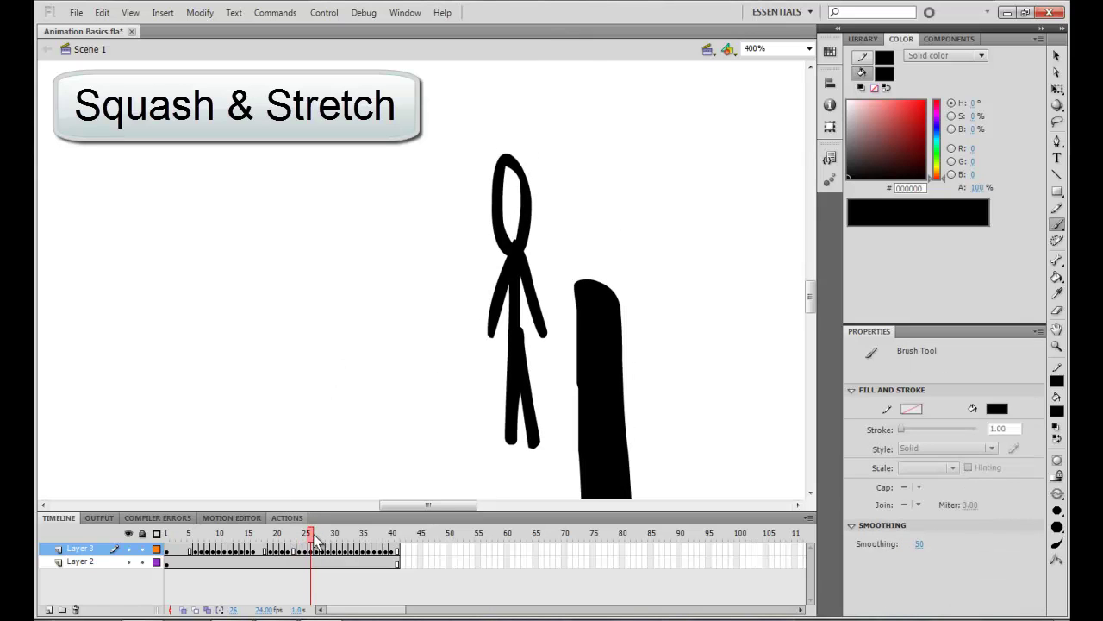
pyautogui.moveTo(317, 540); pyautogui.dragTo(351, 540)
pyautogui.scroll(-9, 262, 351)
pyautogui.moveTo(423, 506); pyautogui.dragTo(446, 509)
pyautogui.moveTo(355, 541)
pyautogui.mouseDown()
pyautogui.moveTo(394, 547)
pyautogui.moveTo(260, 537)
pyautogui.mouseUp()
pyautogui.moveTo(425, 502)
pyautogui.mouseDown()
pyautogui.moveTo(368, 505)
pyautogui.moveTo(409, 506)
pyautogui.mouseUp()
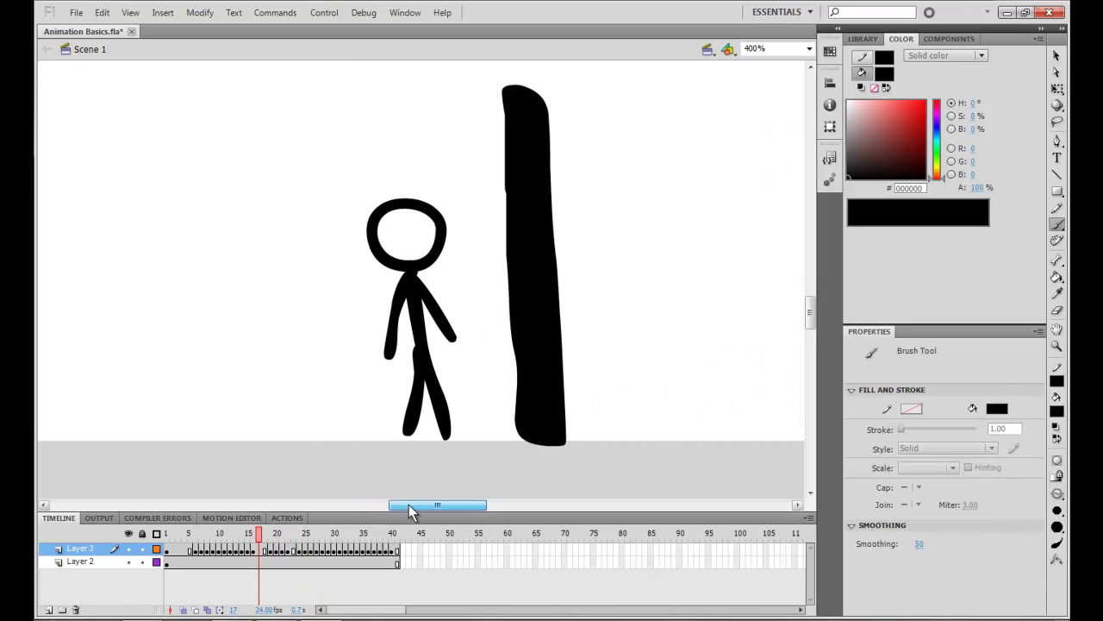
# - Scrub between frames 13 and 17 to examine how the running figure overshoots as it stops before the wall
pyautogui.click(267, 537)
pyautogui.moveTo(266, 538); pyautogui.dragTo(236, 542)
pyautogui.moveTo(462, 506); pyautogui.dragTo(447, 508)
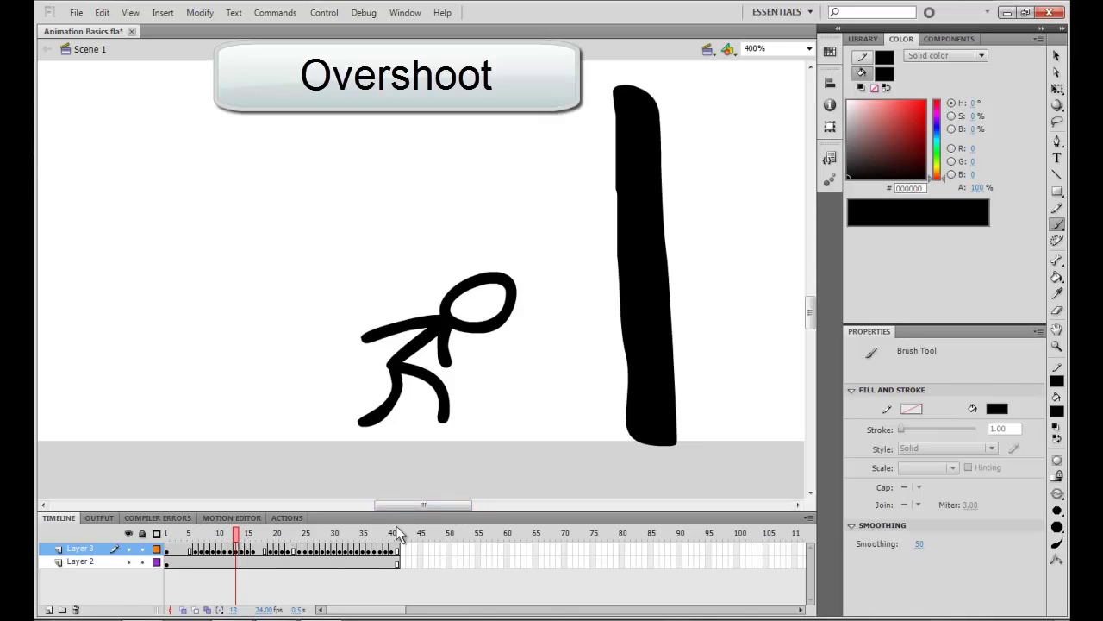
pyautogui.moveTo(400, 508); pyautogui.dragTo(408, 508)
pyautogui.moveTo(239, 535)
pyautogui.mouseDown()
pyautogui.moveTo(272, 539)
pyautogui.moveTo(223, 537)
pyautogui.moveTo(254, 541)
pyautogui.mouseUp()
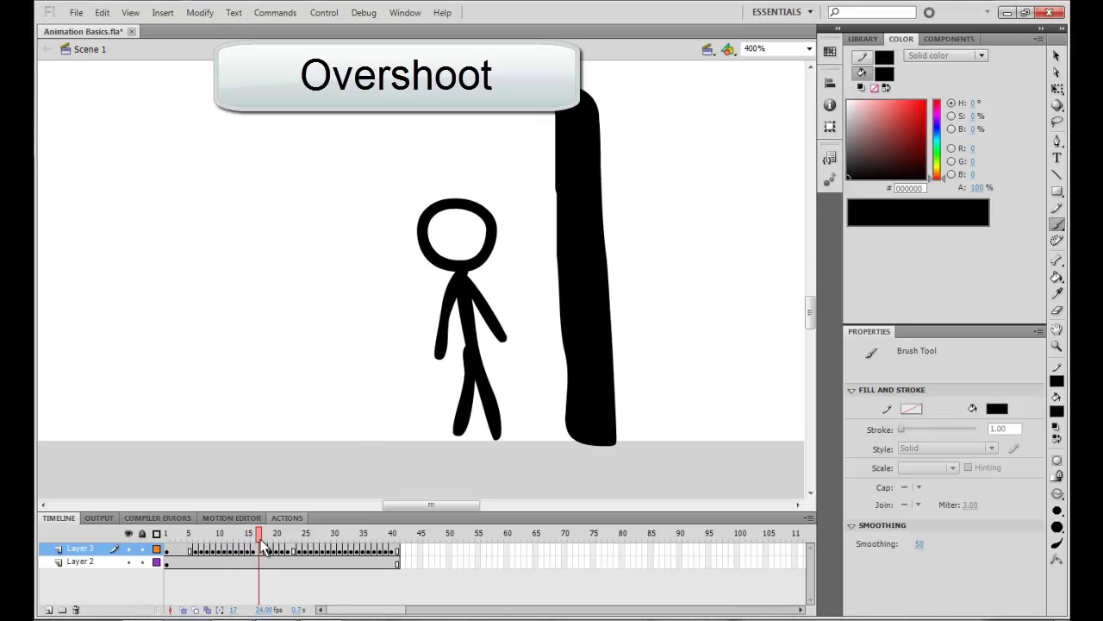
# - Scrub from frame 17 to frame 41 to examine the overshoot in the landing at frame 38, and return to frame 1
pyautogui.moveTo(419, 506); pyautogui.dragTo(432, 507)
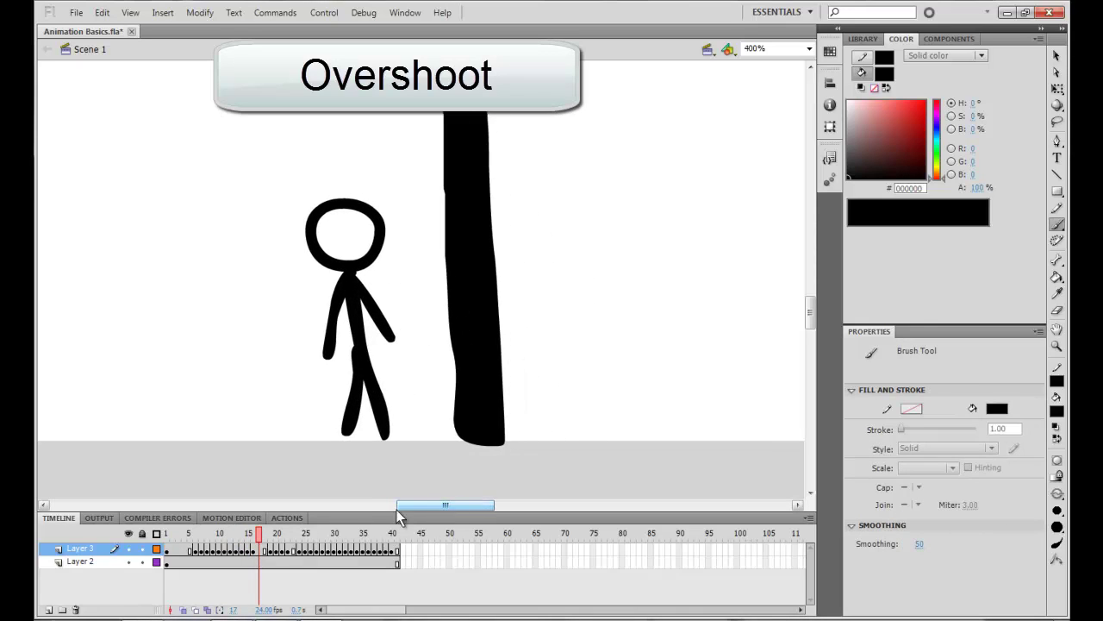
pyautogui.moveTo(259, 533); pyautogui.dragTo(380, 532)
pyautogui.moveTo(446, 505); pyautogui.dragTo(464, 505)
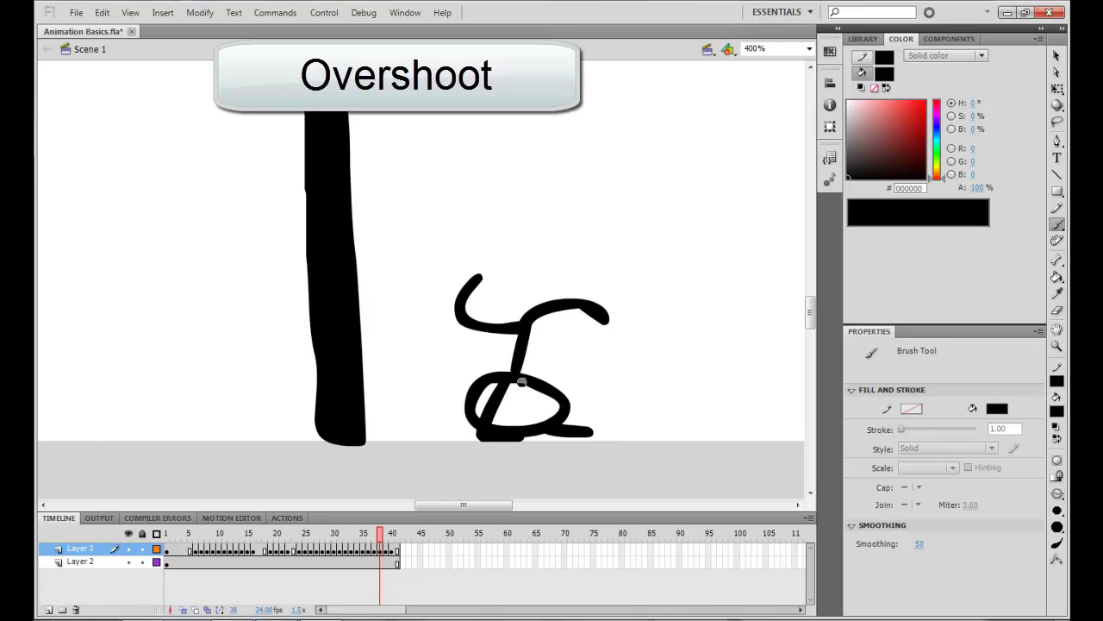
pyautogui.moveTo(384, 539)
pyautogui.mouseDown()
pyautogui.moveTo(362, 535)
pyautogui.moveTo(397, 539)
pyautogui.mouseUp()
pyautogui.moveTo(459, 509); pyautogui.dragTo(439, 510)
pyautogui.hotkey('ctrl', '-')
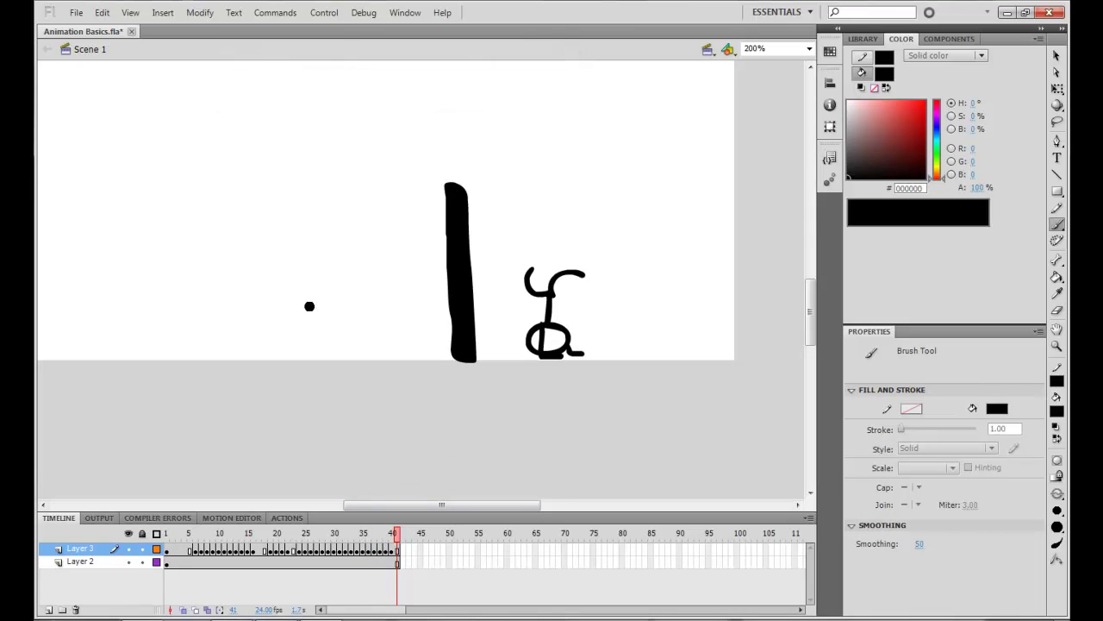
pyautogui.moveTo(307, 306); pyautogui.dragTo(431, 408)
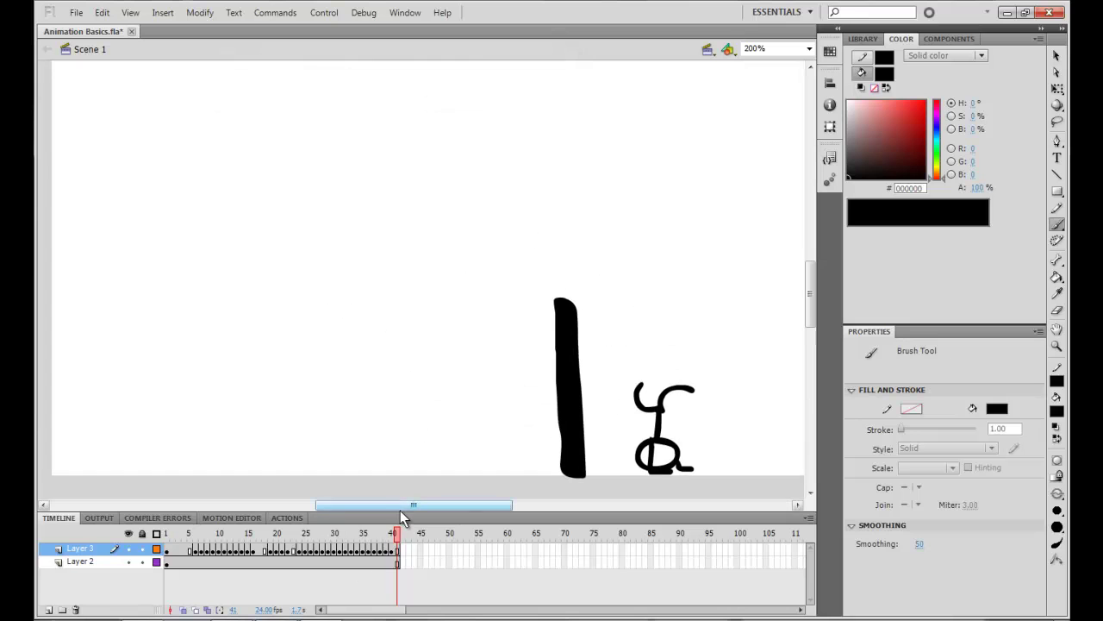
pyautogui.moveTo(397, 534); pyautogui.dragTo(138, 543)
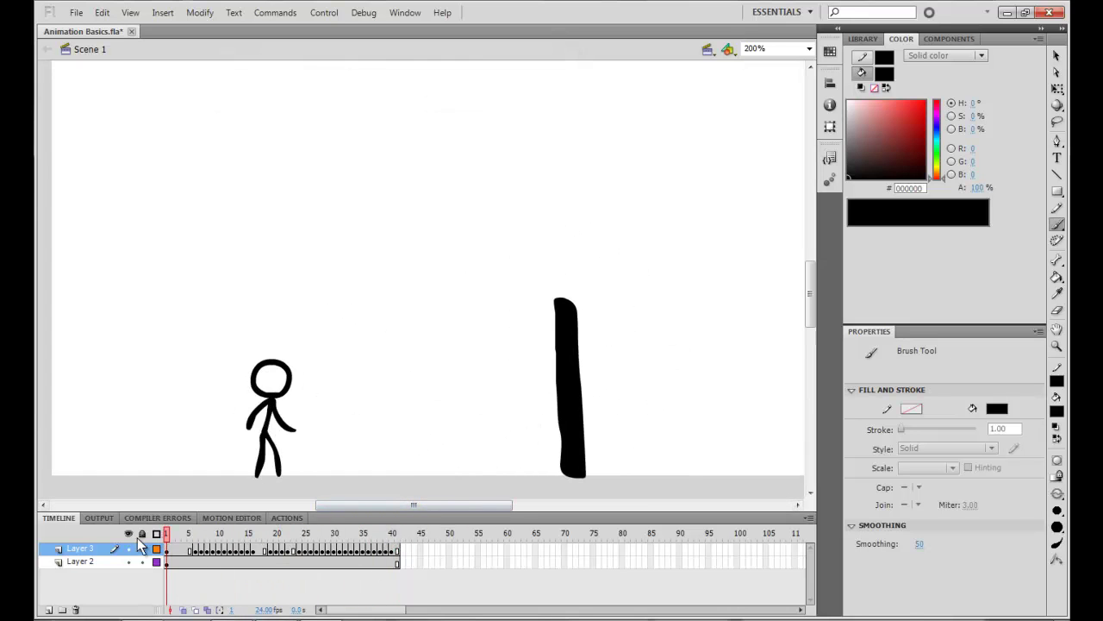
# - Create a new ActionScript 3.0 document
pyautogui.click(76, 12)
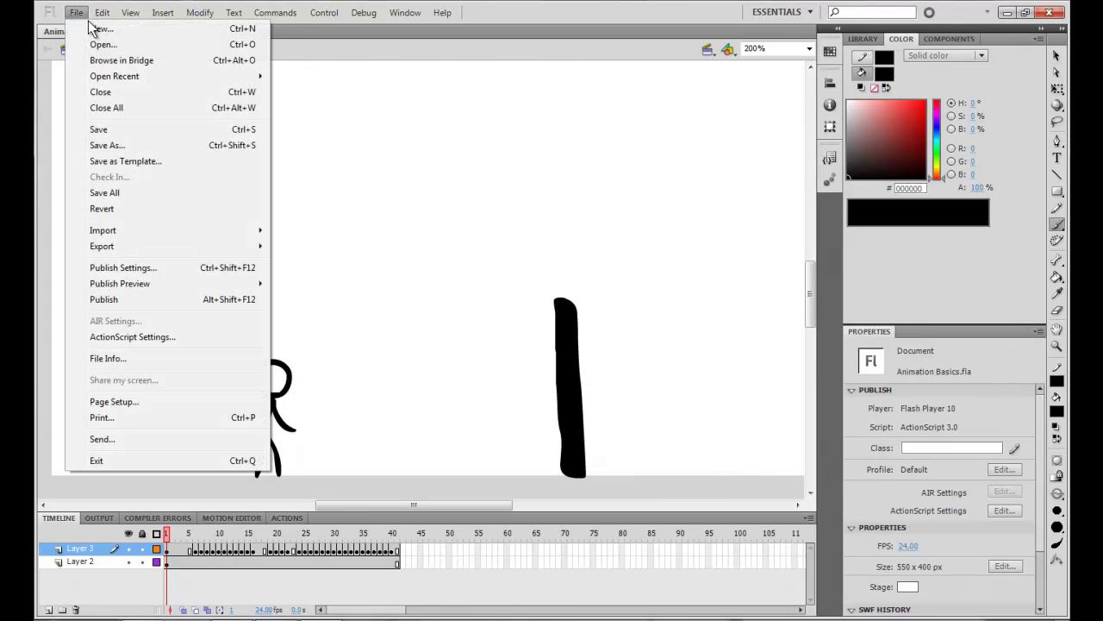
pyautogui.click(95, 28)
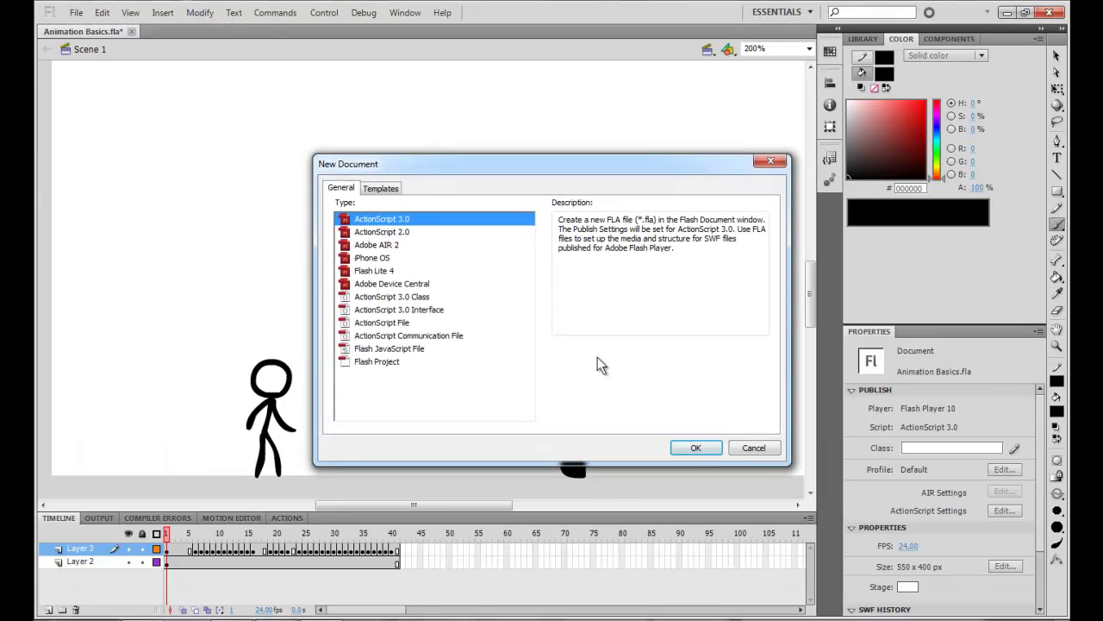
pyautogui.click(702, 447)
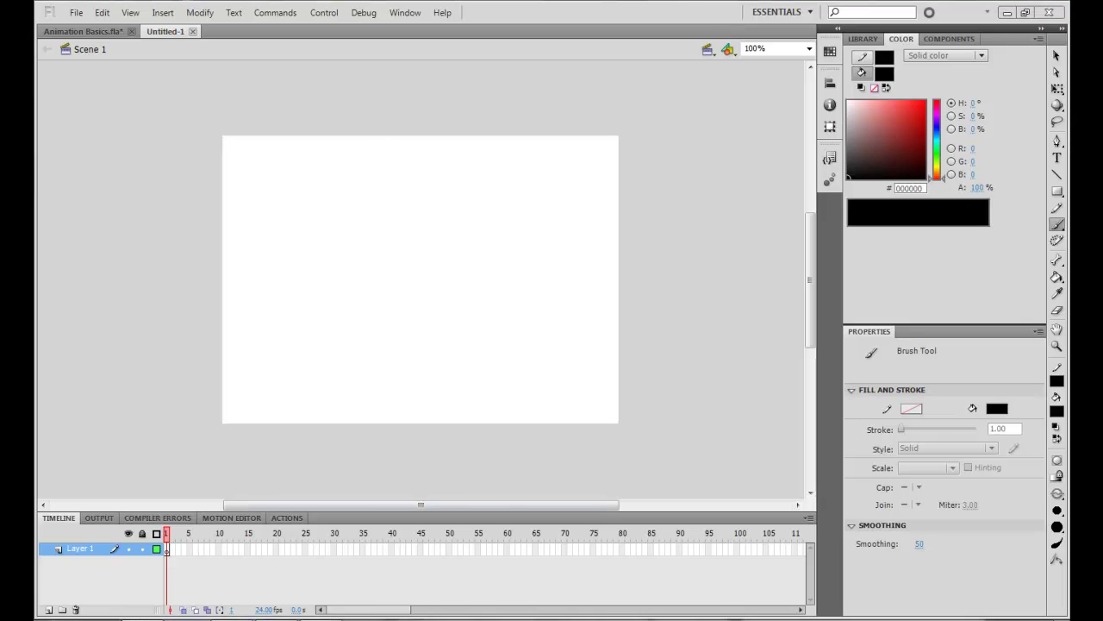
# - Switch to the Amazon product page and look at the Wacom Cintiq 12WX pen display
pyautogui.click(175, 618)
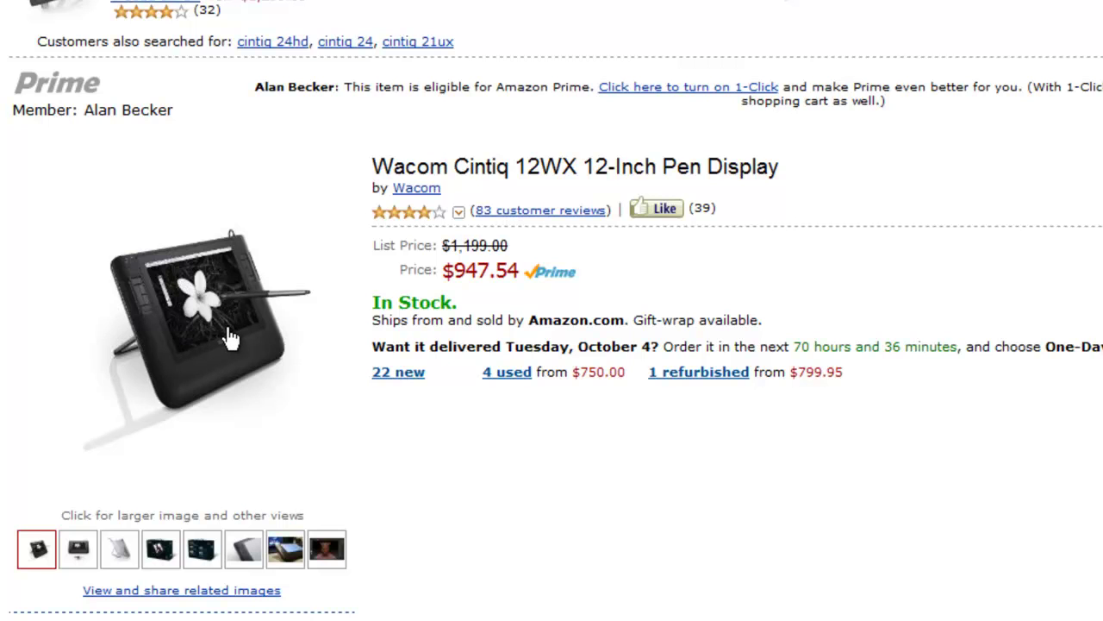
pyautogui.moveTo(244, 549)
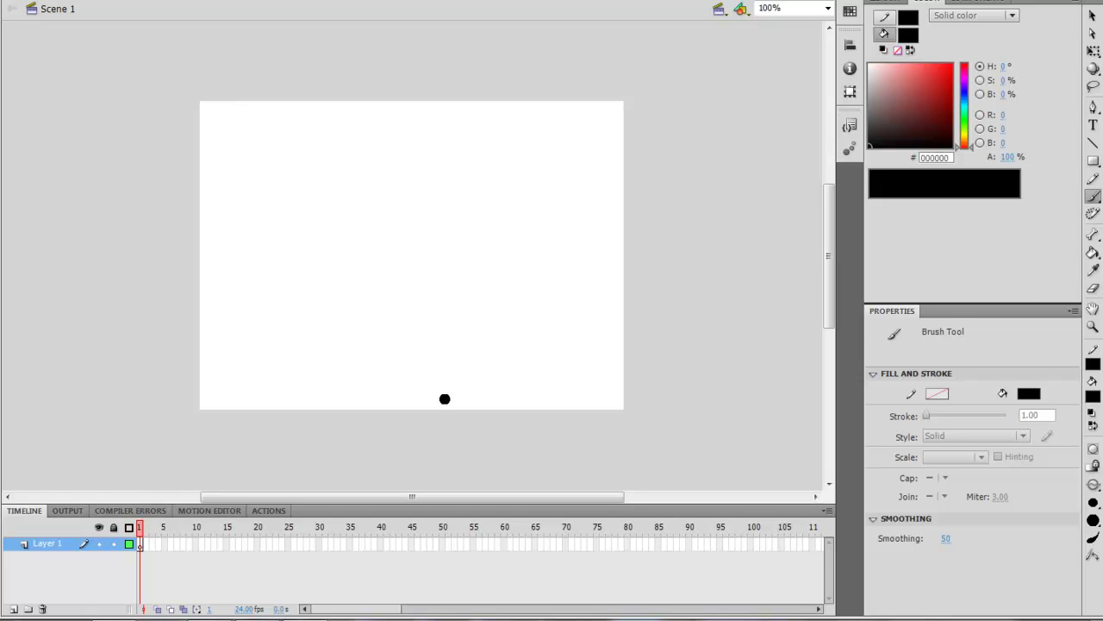
# - Paint a short upright black wall on the stage's lower edge with the Brush and square off its ends with the Selection tool
pyautogui.moveTo(440, 410)
pyautogui.mouseDown()
pyautogui.moveTo(432, 333)
pyautogui.moveTo(437, 411)
pyautogui.mouseUp()
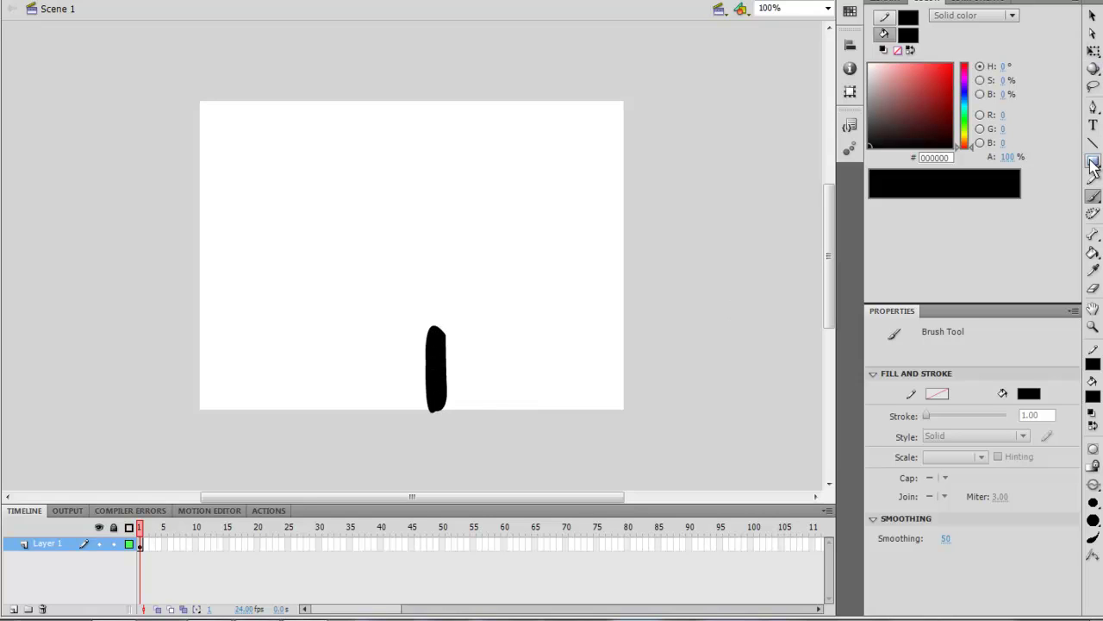
pyautogui.click(1092, 16)
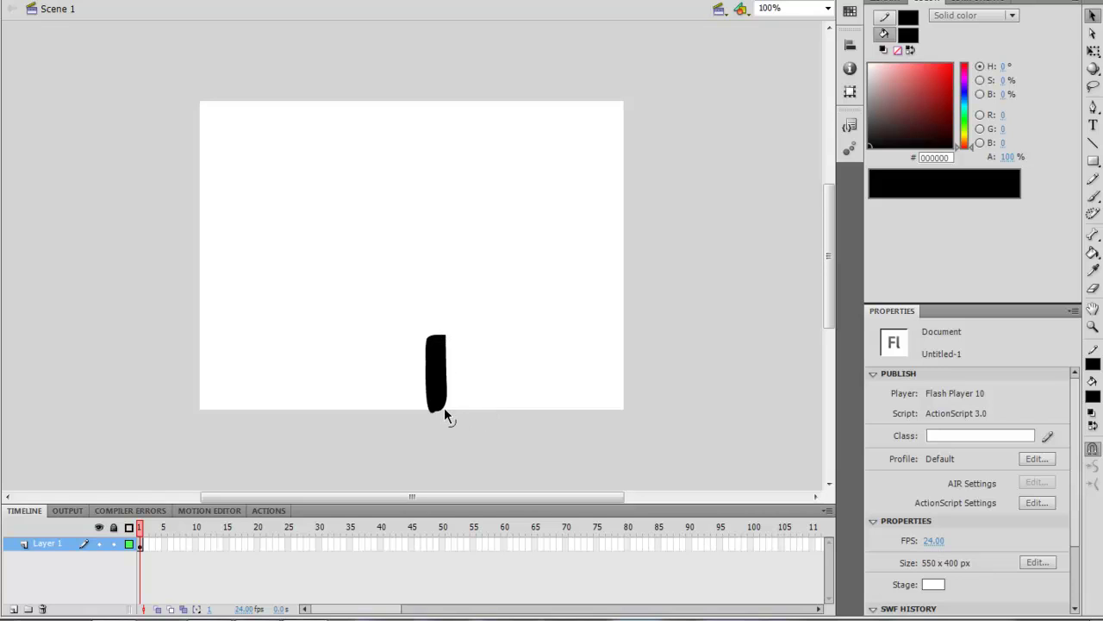
pyautogui.moveTo(445, 410); pyautogui.dragTo(446, 411)
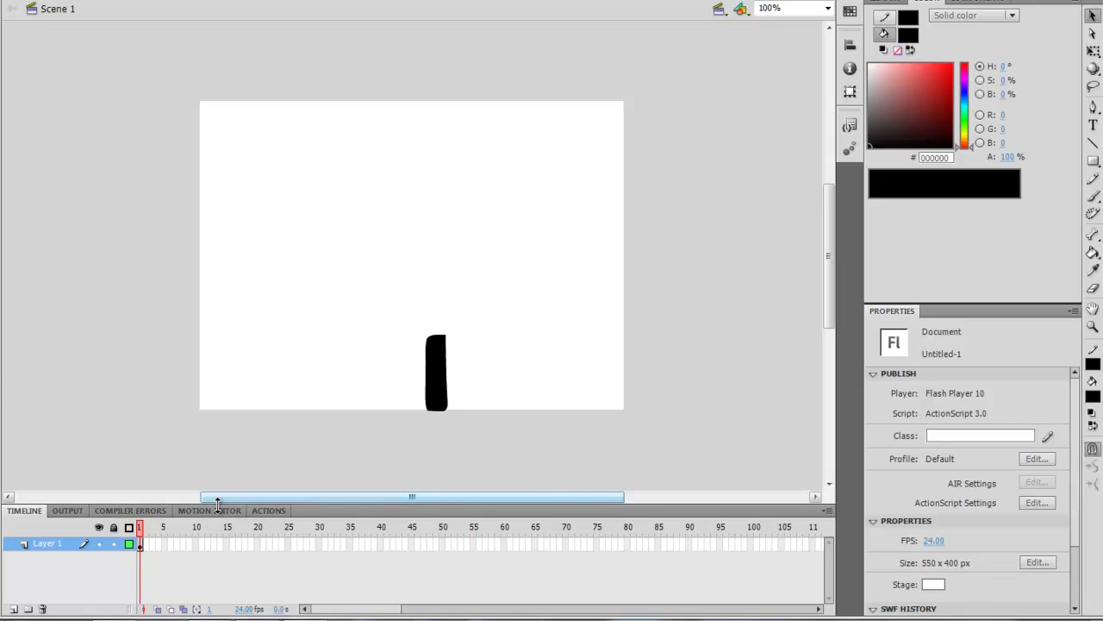
# - Extend the wall's layer to frame 40 and add a new layer above it
pyautogui.moveTo(217, 505); pyautogui.dragTo(221, 450)
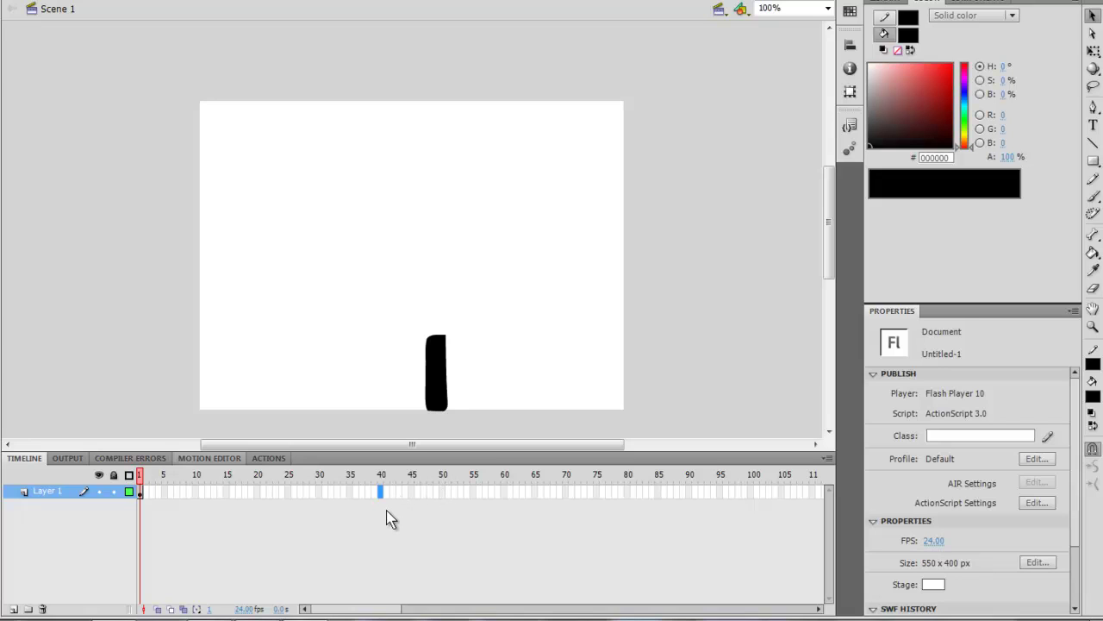
pyautogui.press('F5')
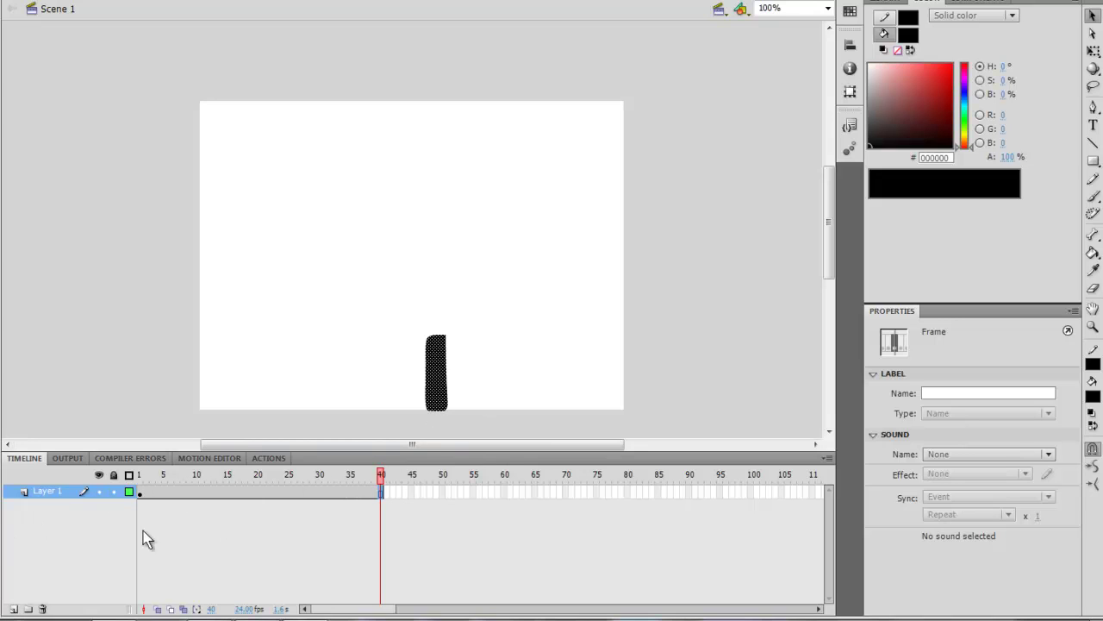
pyautogui.click(13, 608)
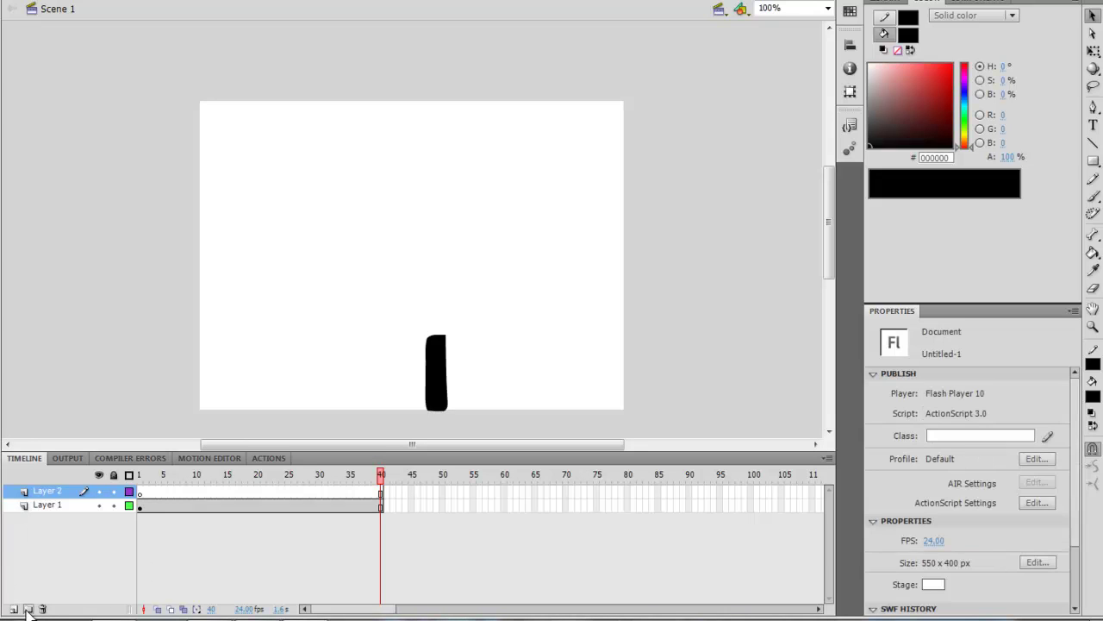
# - Return to frame 1 and move the wall slightly to the right, to about X 319
pyautogui.click(140, 491)
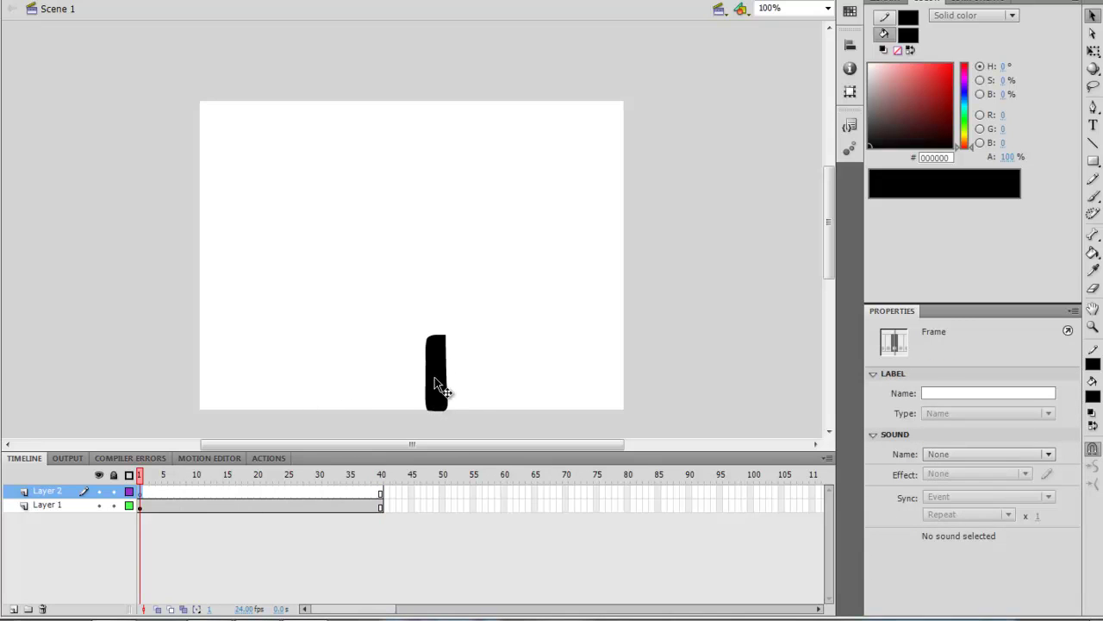
pyautogui.moveTo(441, 394); pyautogui.dragTo(462, 390)
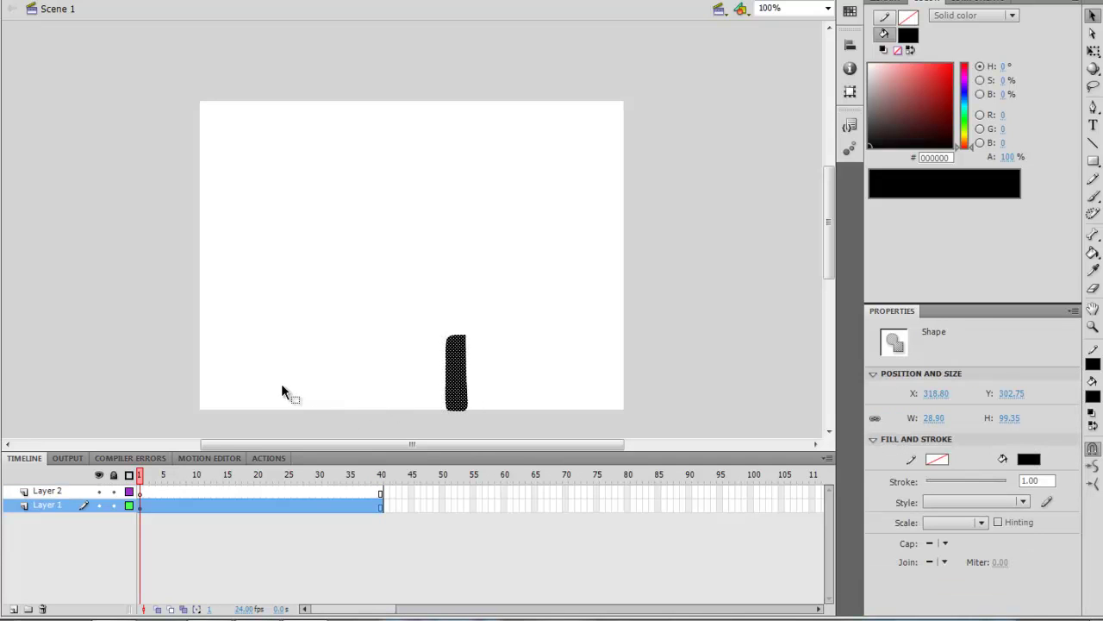
# - Paint the stick figure's small oval head outline with the Brush to the left of the wall on frame 1
pyautogui.click(1093, 197)
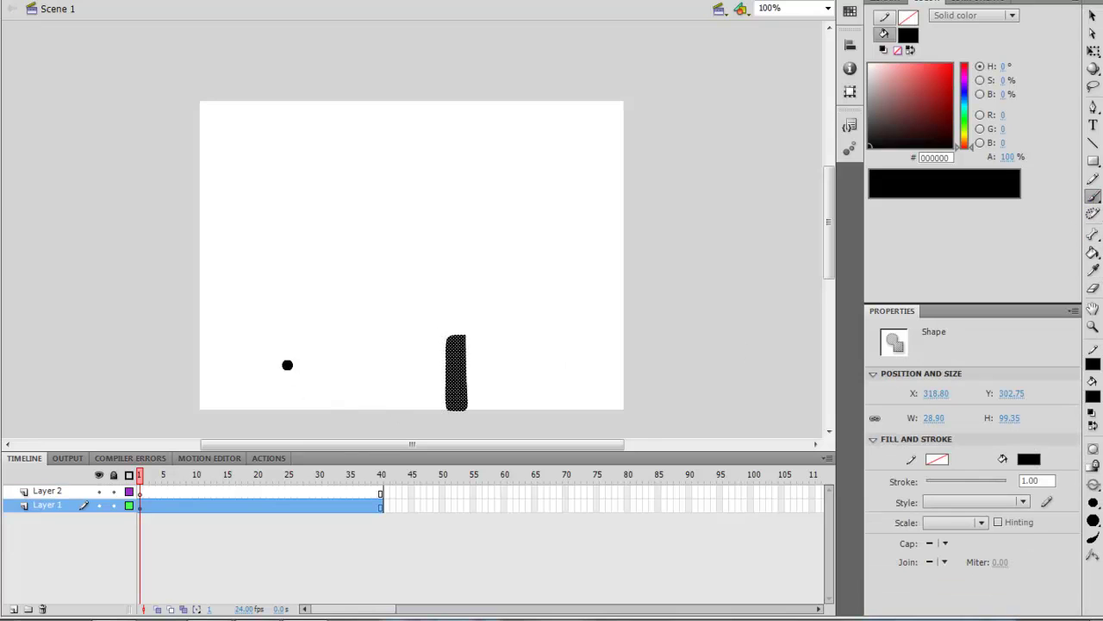
pyautogui.hotkey('ctrl', '=')
pyautogui.moveTo(198, 244)
pyautogui.mouseDown()
pyautogui.moveTo(451, 312)
pyautogui.moveTo(405, 316)
pyautogui.mouseUp()
pyautogui.moveTo(251, 261); pyautogui.dragTo(249, 292)
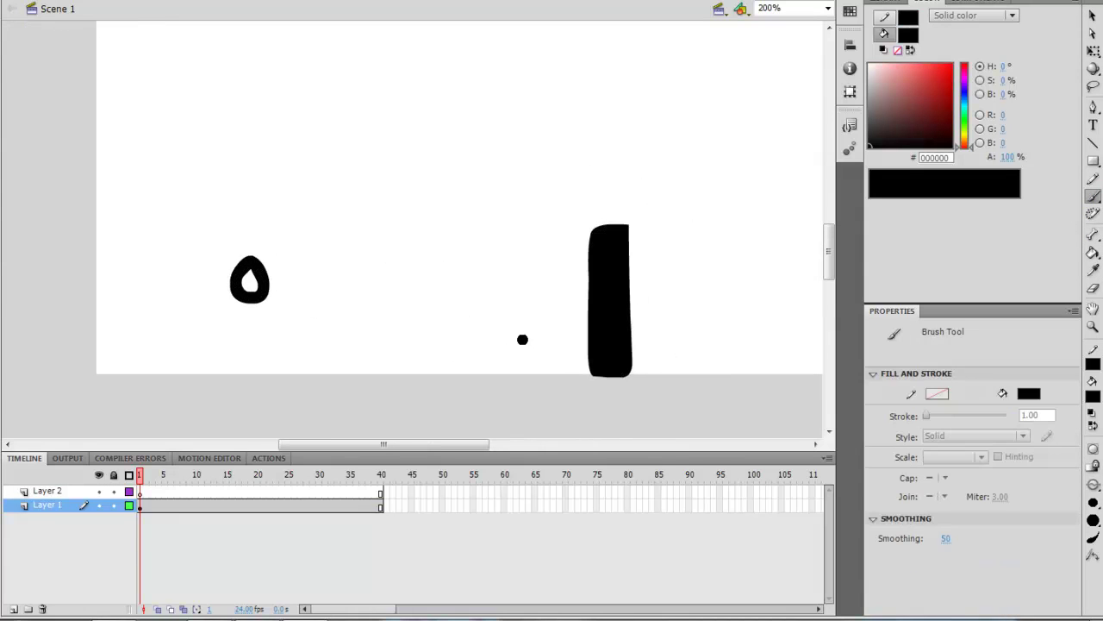
# - Remove the thick head outline and switch the Brush to a smaller brush size
pyautogui.hotkey('ctrl', 'z')
pyautogui.click(1093, 503)
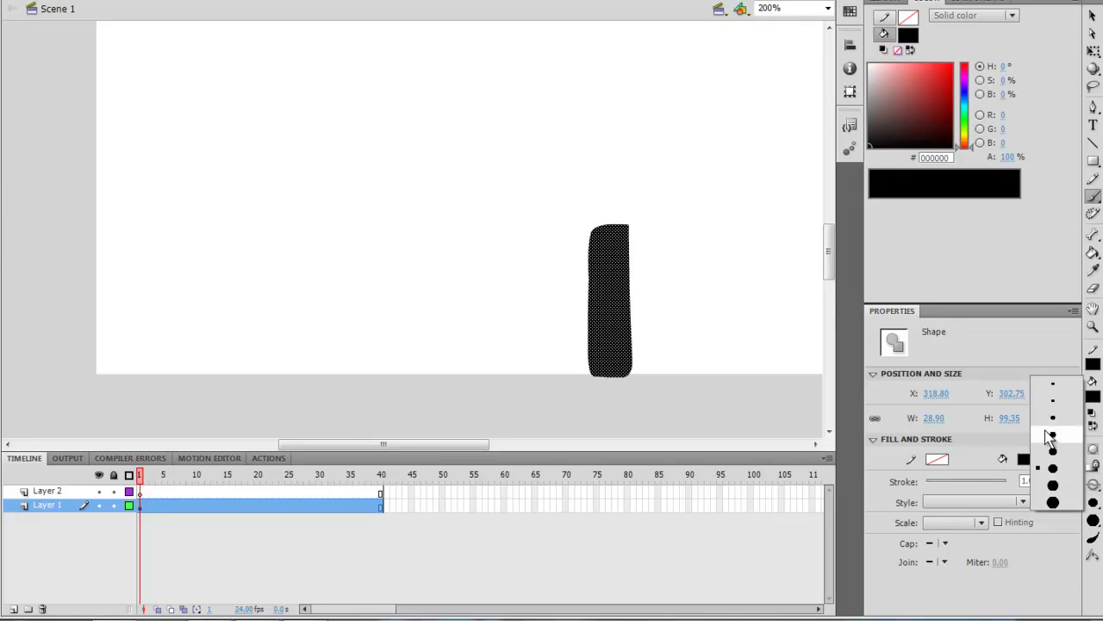
pyautogui.click(1053, 433)
pyautogui.moveTo(290, 259)
pyautogui.mouseDown()
pyautogui.moveTo(271, 277)
pyautogui.moveTo(278, 256)
pyautogui.moveTo(267, 278)
pyautogui.moveTo(274, 252)
pyautogui.mouseUp()
pyautogui.hotkey('ctrl', 'z')
pyautogui.click(1093, 504)
pyautogui.click(1066, 428)
pyautogui.hotkey('ctrl', 'z')
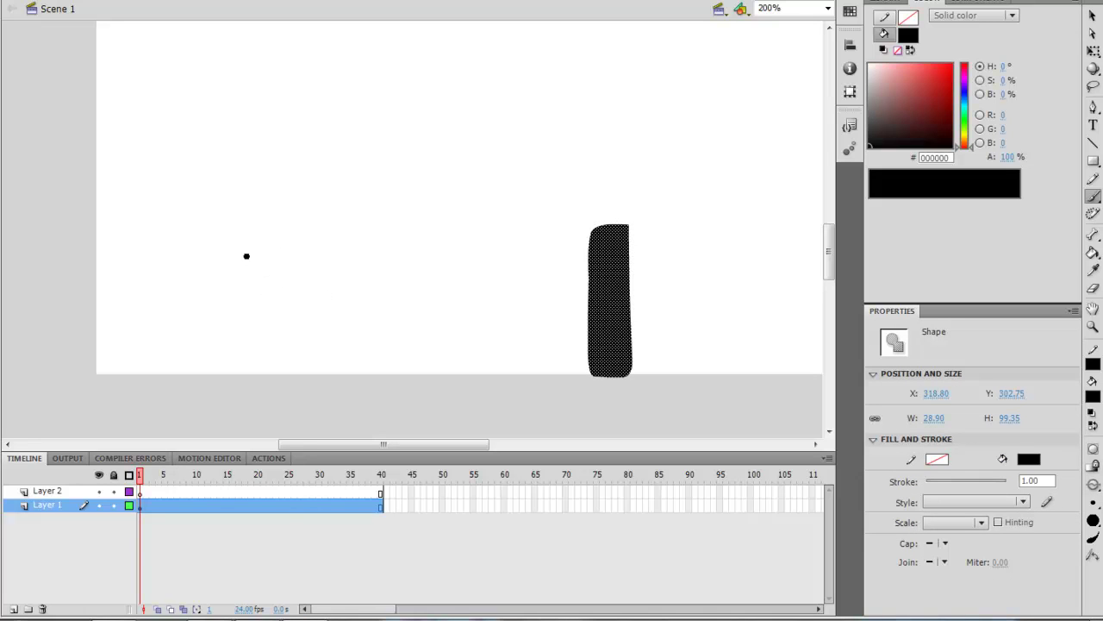
# - Paint the stick figure's round head, slightly leaning body and two legs with the Brush to the left of the wall on frame 1
pyautogui.moveTo(246, 271)
pyautogui.mouseDown()
pyautogui.moveTo(248, 287)
pyautogui.moveTo(259, 274)
pyautogui.moveTo(232, 274)
pyautogui.moveTo(255, 269)
pyautogui.moveTo(228, 274)
pyautogui.moveTo(257, 265)
pyautogui.moveTo(227, 317)
pyautogui.moveTo(222, 371)
pyautogui.moveTo(240, 285)
pyautogui.moveTo(218, 374)
pyautogui.mouseUp()
pyautogui.hotkey('ctrl', 'z')
pyautogui.hotkey('ctrl', 'z')
pyautogui.hotkey('ctrl', 'z')
pyautogui.moveTo(229, 324); pyautogui.dragTo(241, 373)
pyautogui.hotkey('ctrl', 'z')
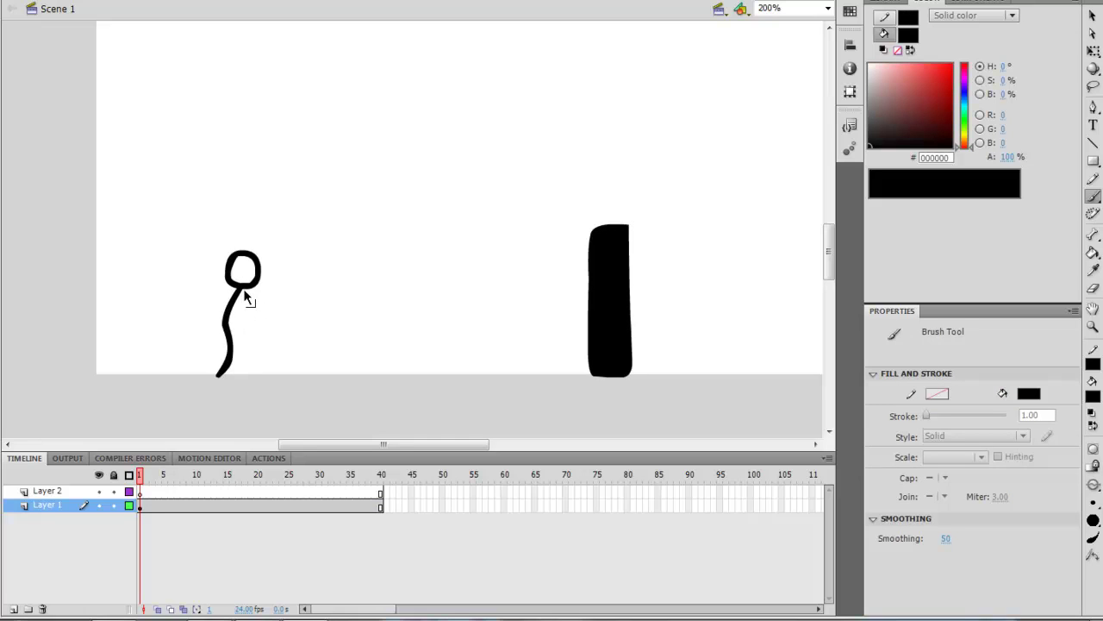
pyautogui.hotkey('ctrl', 'z')
pyautogui.moveTo(243, 287); pyautogui.dragTo(222, 379)
pyautogui.moveTo(241, 290); pyautogui.dragTo(219, 369)
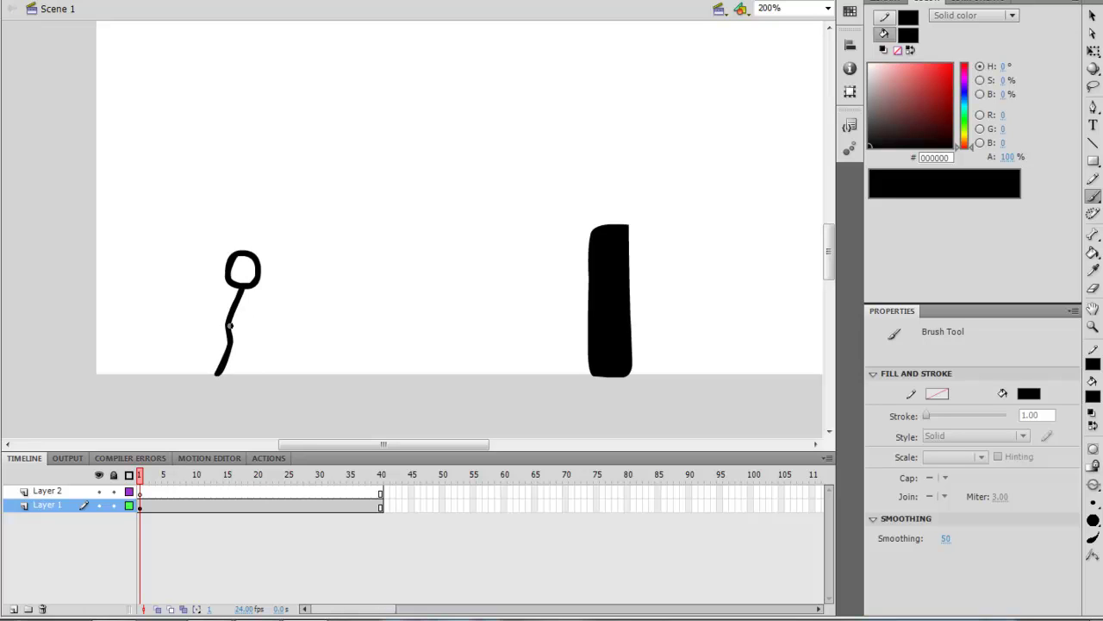
pyautogui.moveTo(229, 326); pyautogui.dragTo(244, 377)
# - Paint the stick figure's two arms, one reaching back and one forward, on frame 1
pyautogui.moveTo(243, 291)
pyautogui.mouseDown()
pyautogui.moveTo(201, 299)
pyautogui.moveTo(263, 315)
pyautogui.moveTo(205, 312)
pyautogui.moveTo(263, 322)
pyautogui.moveTo(217, 302)
pyautogui.moveTo(205, 312)
pyautogui.moveTo(267, 321)
pyautogui.mouseUp()
pyautogui.hotkey('ctrl', 'z')
pyautogui.hotkey('ctrl', 'z')
pyautogui.hotkey('ctrl', 'z')
pyautogui.hotkey('ctrl', 'z')
pyautogui.hotkey('ctrl', 'z')
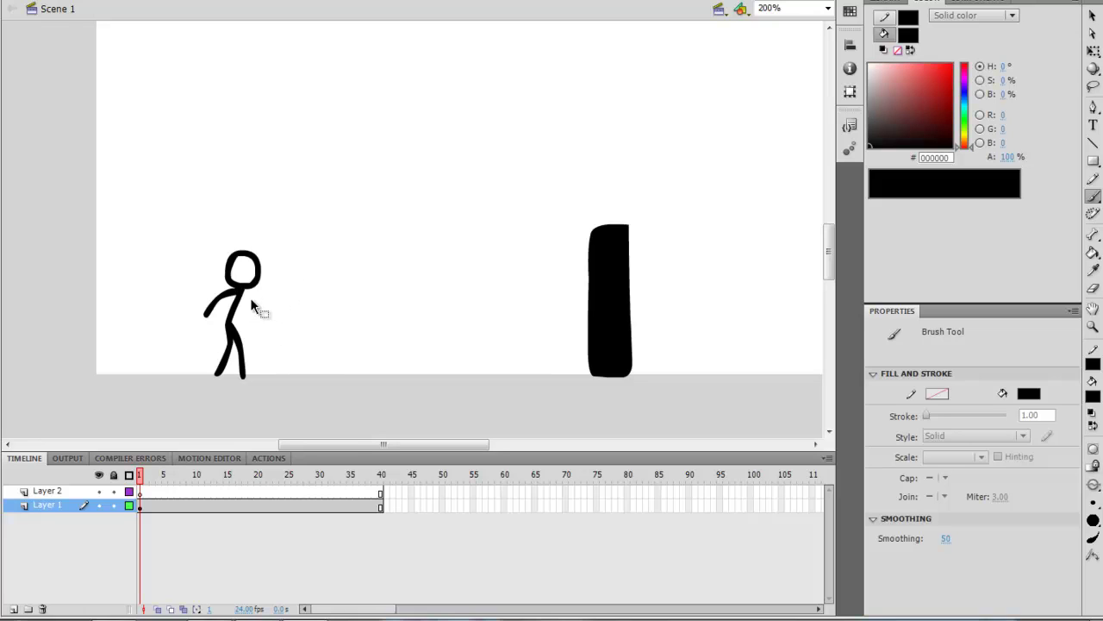
pyautogui.moveTo(242, 294); pyautogui.dragTo(263, 323)
pyautogui.press('v')
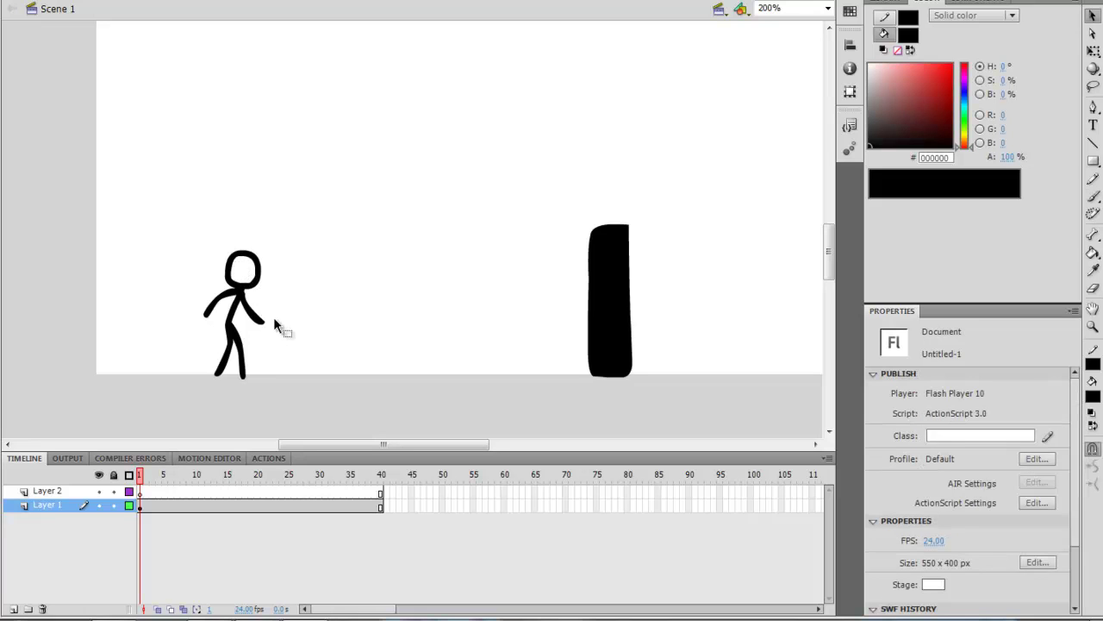
pyautogui.press('b')
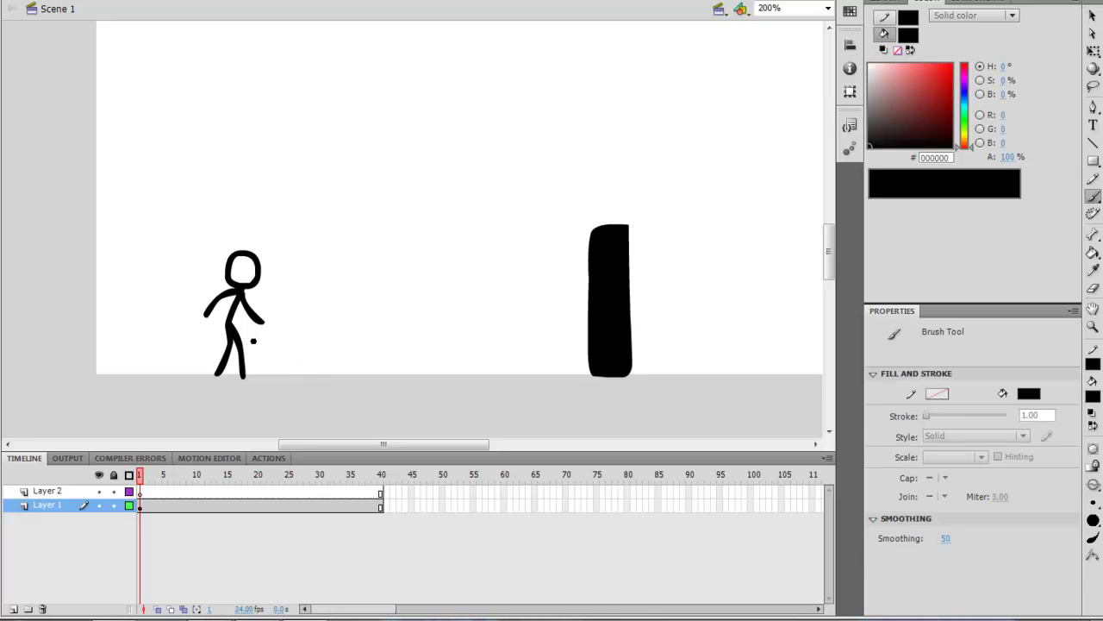
# - Cut only the stick figure from Layer 1 and paste it in place on frame 1 of Layer 2
pyautogui.click(140, 505)
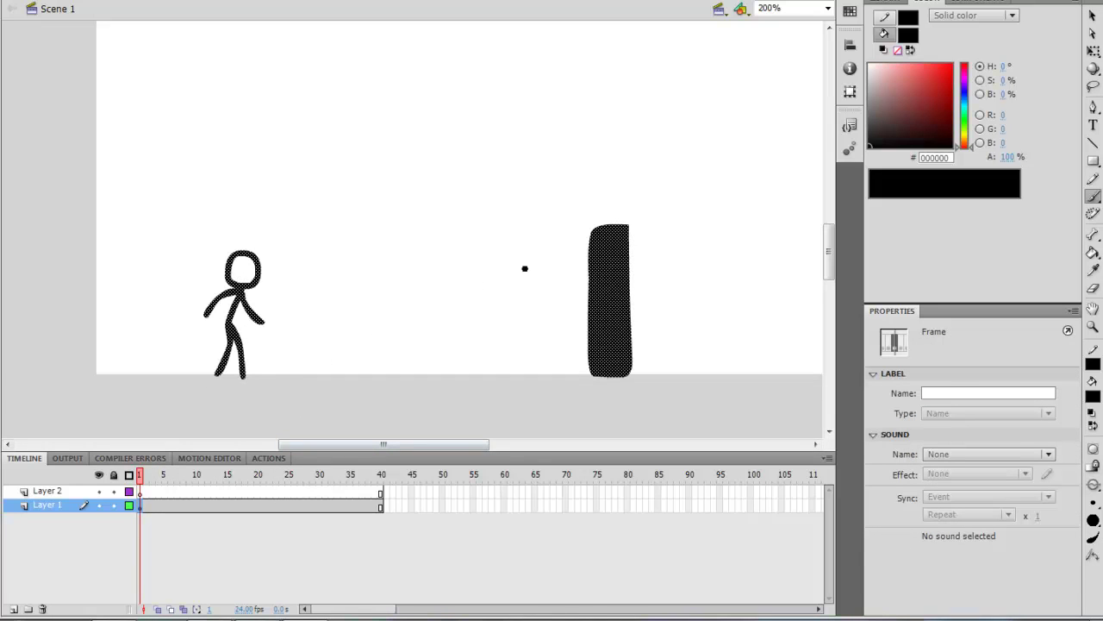
pyautogui.click(1092, 17)
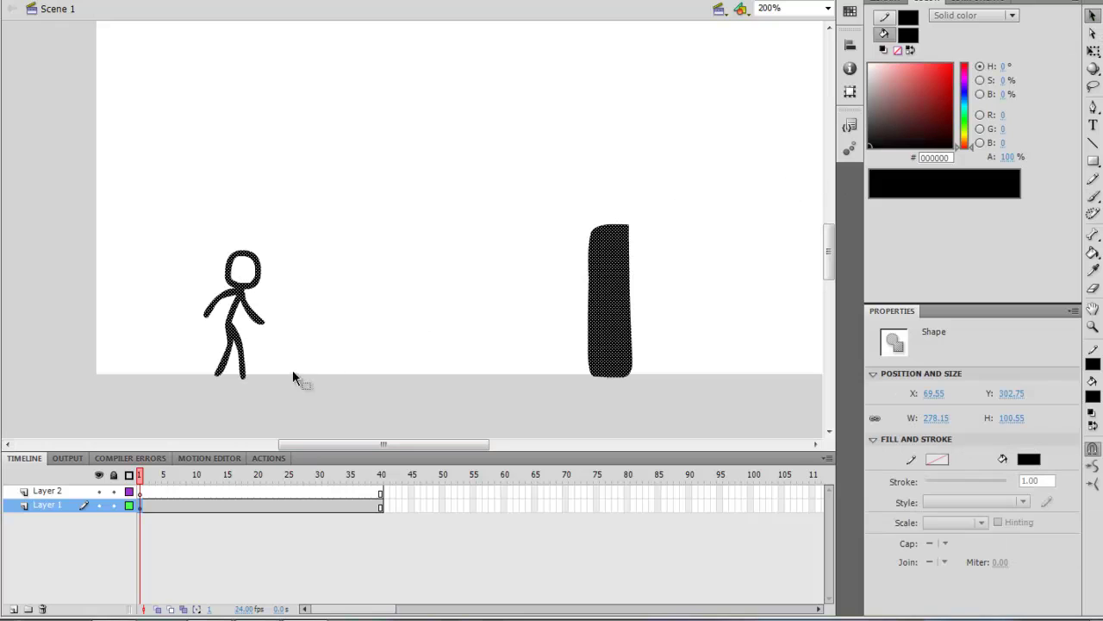
pyautogui.moveTo(173, 208); pyautogui.dragTo(289, 400)
pyautogui.hotkey('ctrl', 'x')
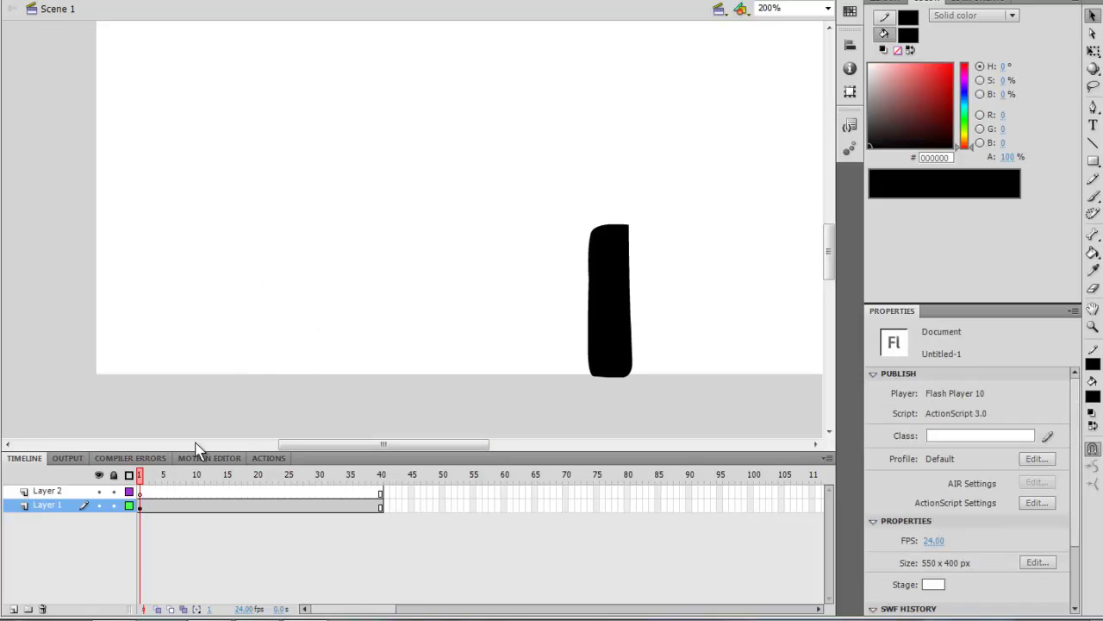
pyautogui.click(154, 493)
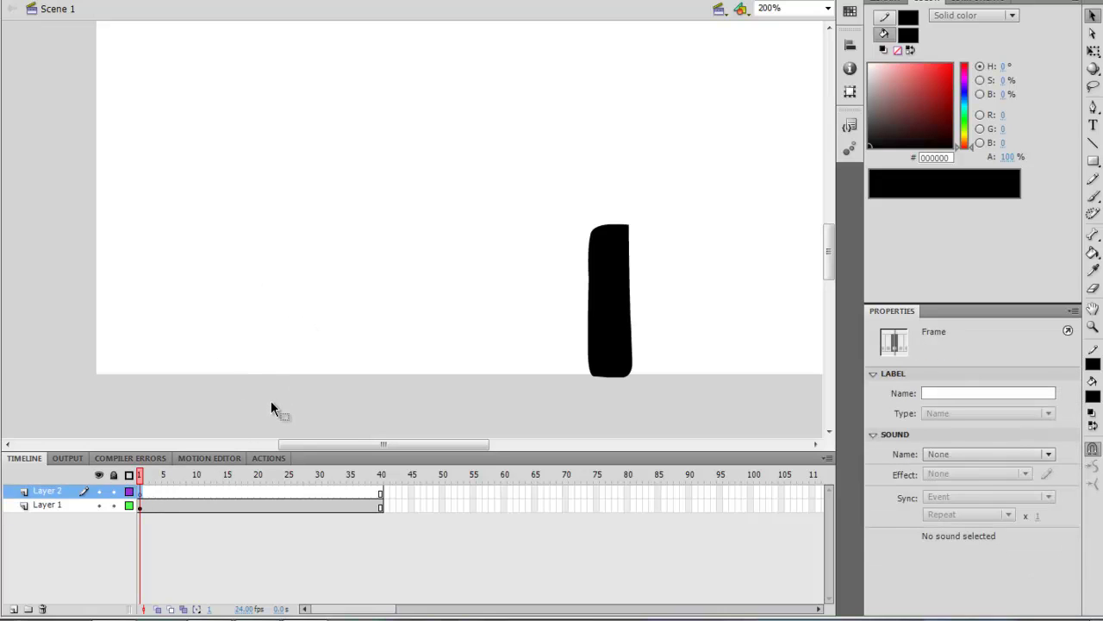
pyautogui.hotkey('ctrl', 'shift', 'v')
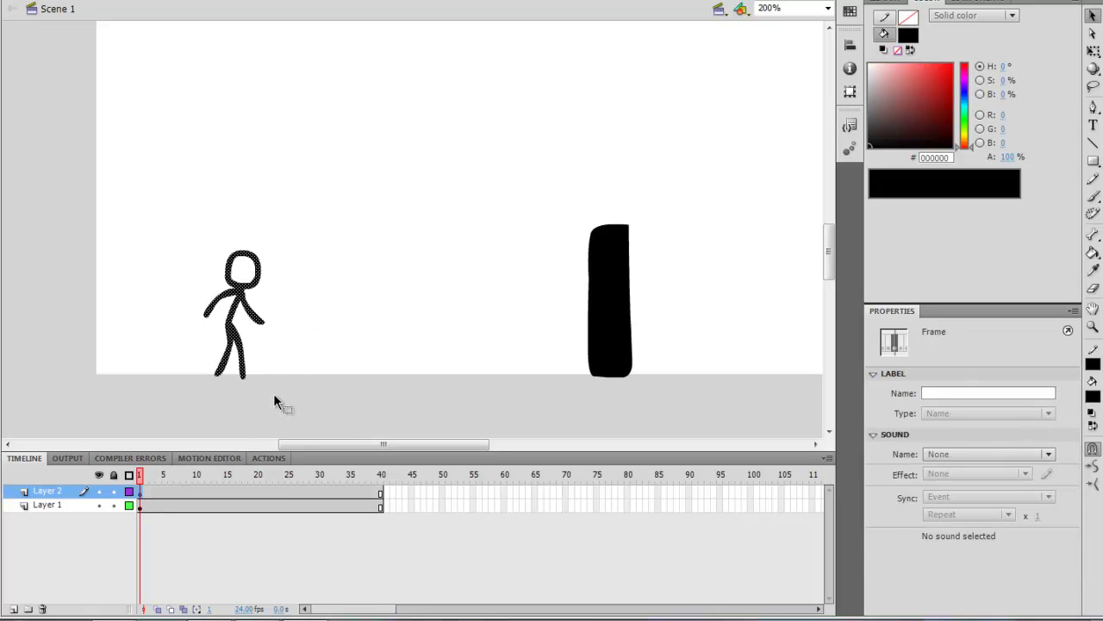
pyautogui.click(287, 343)
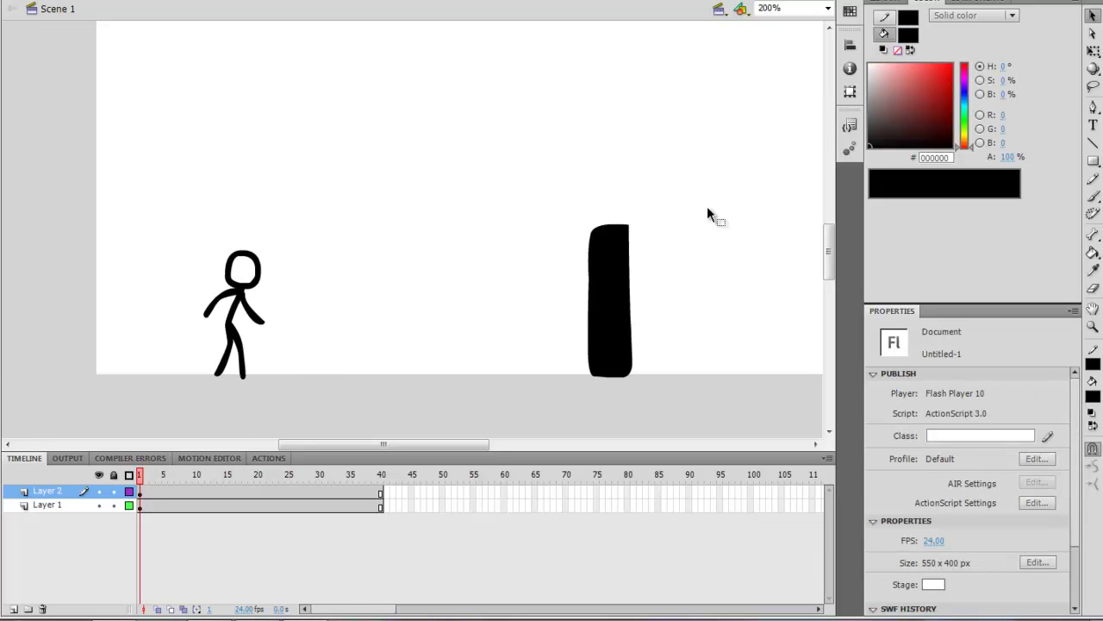
# - Insert a blank keyframe at frame 2 of Layer 2 and turn on onion skinning
pyautogui.press('b')
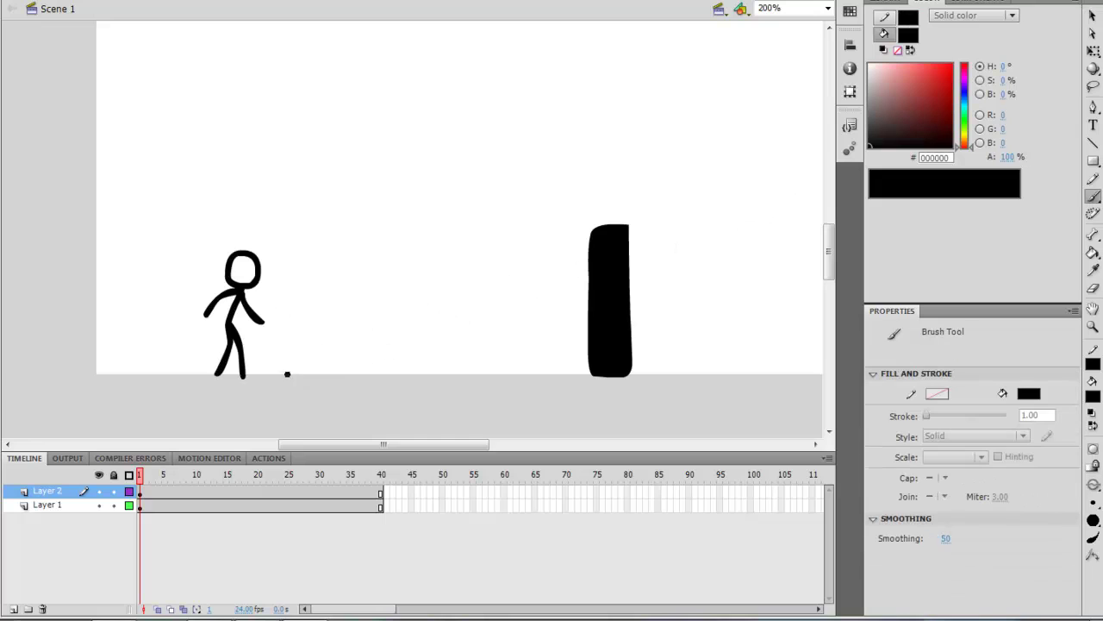
pyautogui.click(150, 496)
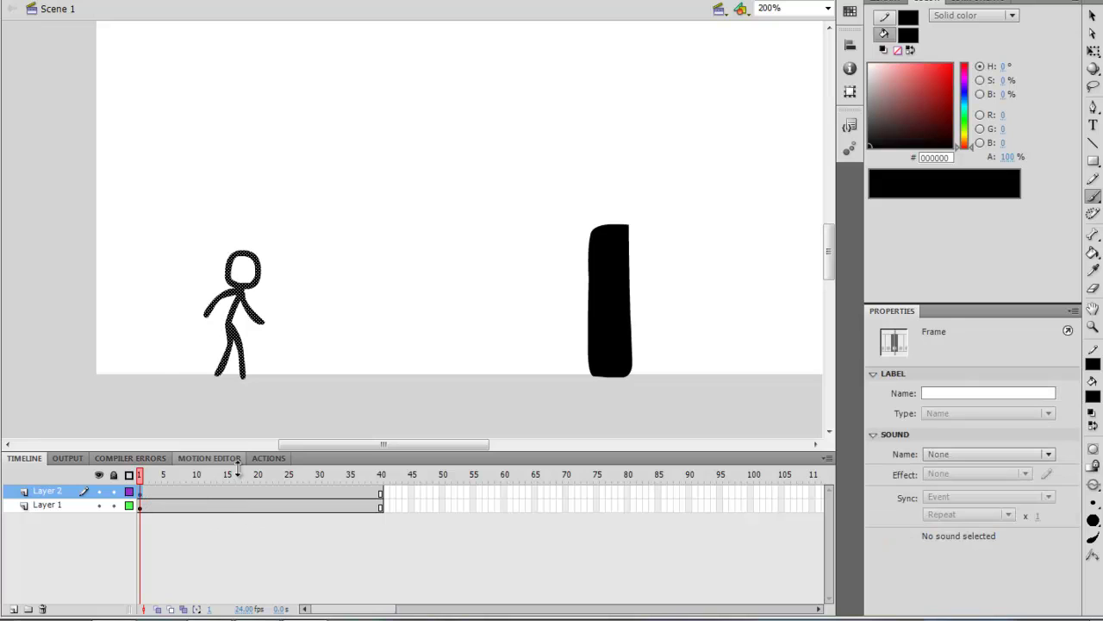
pyautogui.click(144, 492)
pyautogui.press('F7')
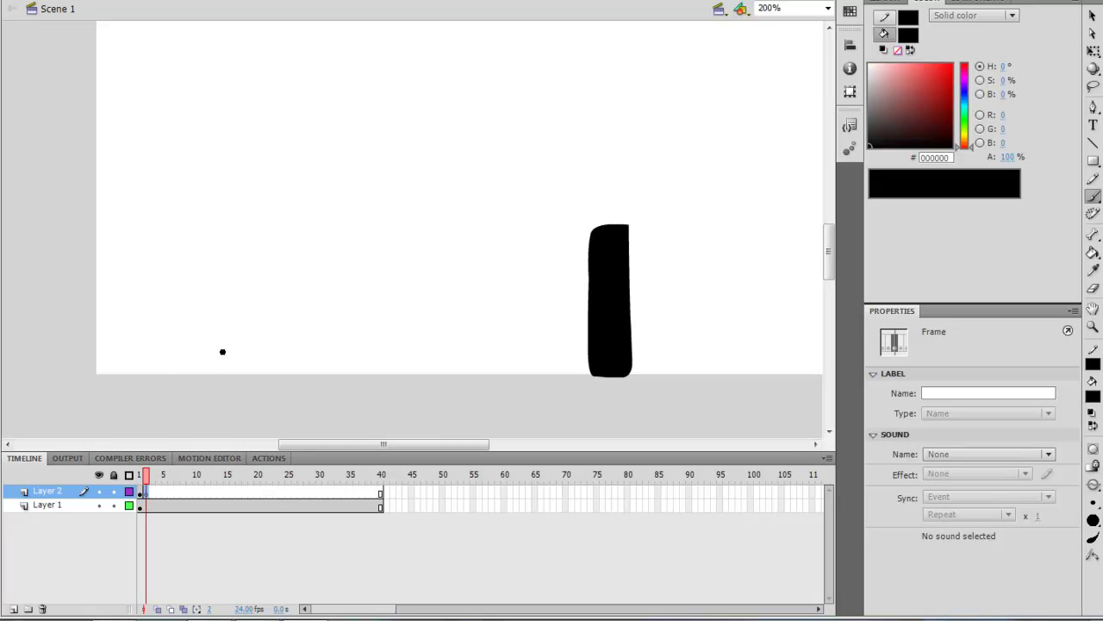
pyautogui.press(',')
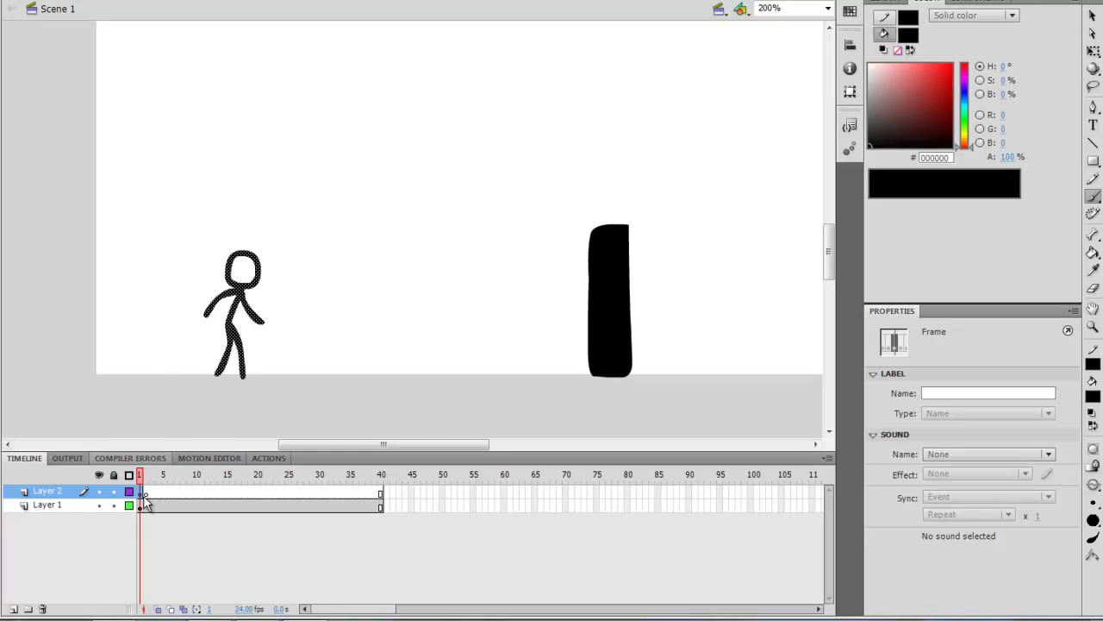
pyautogui.press('.')
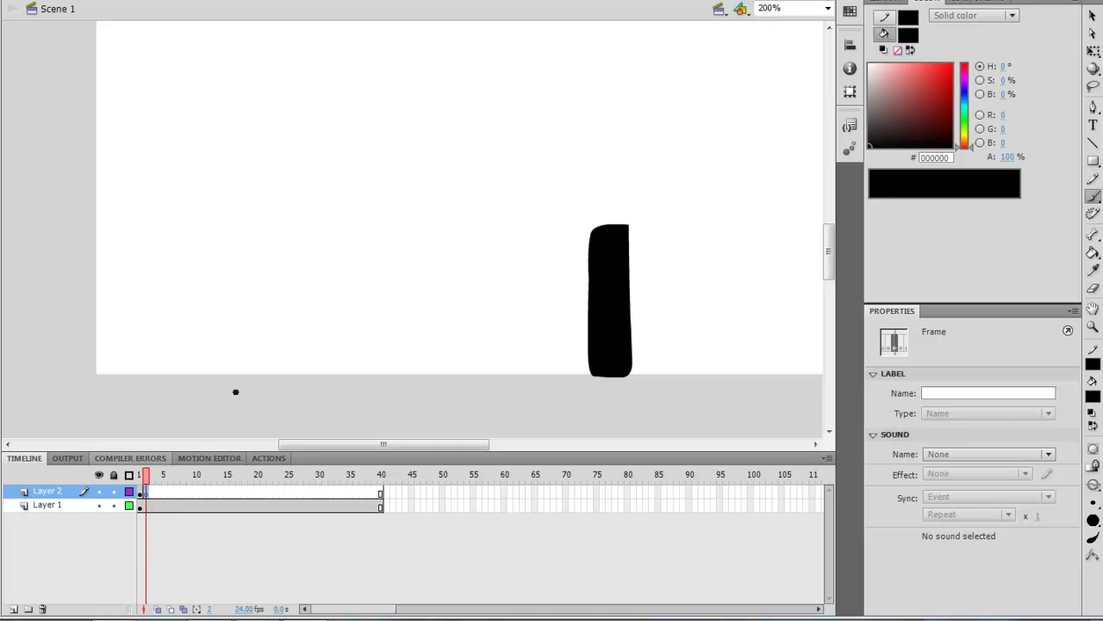
pyautogui.click(158, 609)
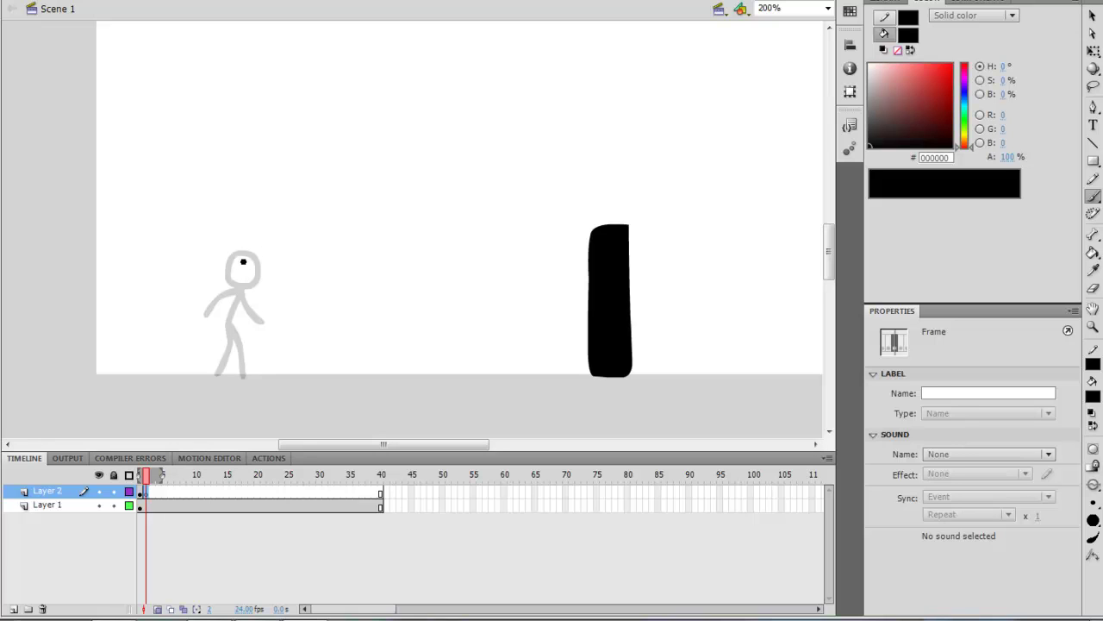
# - Paint the anticipation pose on frame 2, with the body leaning forward, one leg lifted back and both arms raised
pyautogui.moveTo(242, 256)
pyautogui.mouseDown()
pyautogui.moveTo(228, 279)
pyautogui.moveTo(252, 290)
pyautogui.moveTo(234, 262)
pyautogui.moveTo(234, 283)
pyautogui.moveTo(258, 289)
pyautogui.moveTo(266, 268)
pyautogui.moveTo(248, 256)
pyautogui.moveTo(222, 377)
pyautogui.mouseUp()
pyautogui.hotkey('ctrl', 'z')
pyautogui.hotkey('ctrl', 'z')
pyautogui.moveTo(249, 291)
pyautogui.mouseDown()
pyautogui.moveTo(227, 323)
pyautogui.moveTo(217, 374)
pyautogui.mouseUp()
pyautogui.moveTo(226, 324)
pyautogui.mouseDown()
pyautogui.moveTo(205, 309)
pyautogui.moveTo(190, 336)
pyautogui.mouseUp()
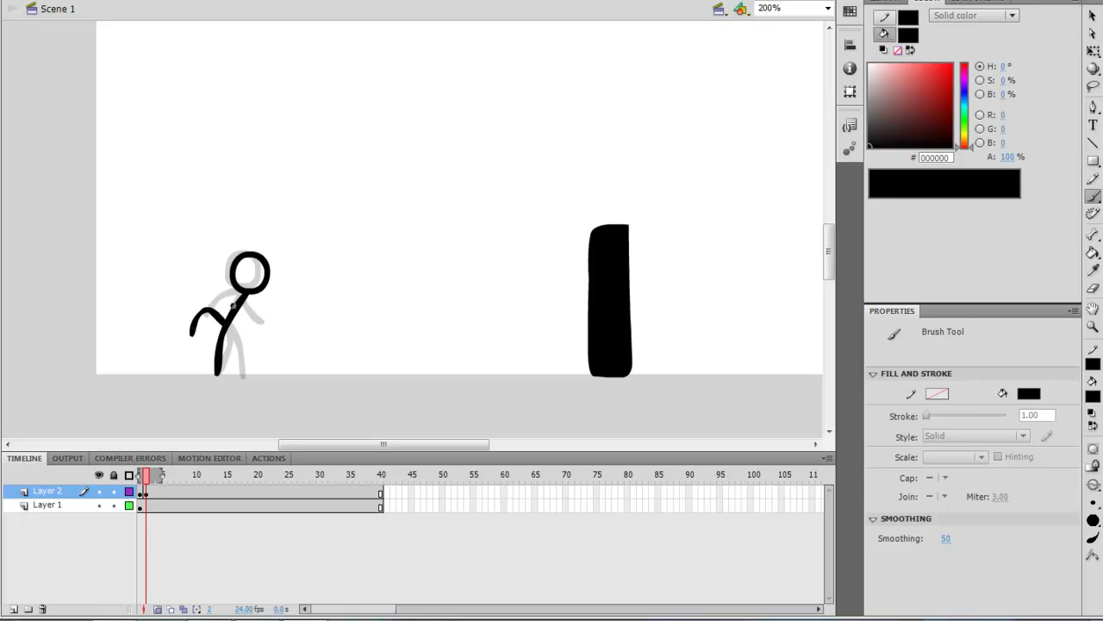
pyautogui.moveTo(242, 293)
pyautogui.mouseDown()
pyautogui.moveTo(231, 236)
pyautogui.moveTo(217, 288)
pyautogui.moveTo(209, 269)
pyautogui.mouseUp()
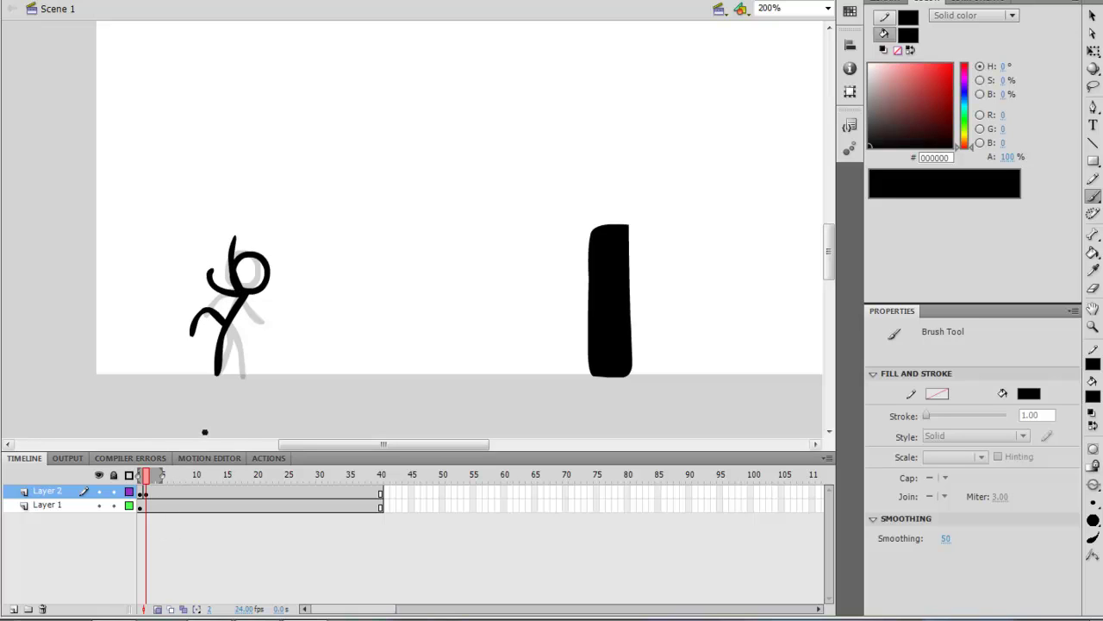
# - Paint a stretched, nearly horizontal dashing pose with a flattened head on a blank keyframe at frame 3, and insert a blank keyframe at frame 4
pyautogui.press('F7')
pyautogui.moveTo(389, 304)
pyautogui.mouseDown()
pyautogui.moveTo(400, 329)
pyautogui.moveTo(408, 313)
pyautogui.moveTo(374, 310)
pyautogui.moveTo(393, 324)
pyautogui.moveTo(409, 309)
pyautogui.moveTo(341, 324)
pyautogui.moveTo(288, 360)
pyautogui.mouseUp()
pyautogui.hotkey('ctrl', 'z')
pyautogui.hotkey('ctrl', 'z')
pyautogui.moveTo(355, 351); pyautogui.dragTo(346, 361)
pyautogui.moveTo(369, 316)
pyautogui.mouseDown()
pyautogui.moveTo(329, 303)
pyautogui.moveTo(313, 315)
pyautogui.moveTo(328, 300)
pyautogui.moveTo(314, 316)
pyautogui.mouseUp()
pyautogui.hotkey('ctrl', 'z')
pyautogui.hotkey('ctrl', 'z')
pyautogui.hotkey('ctrl', 'z')
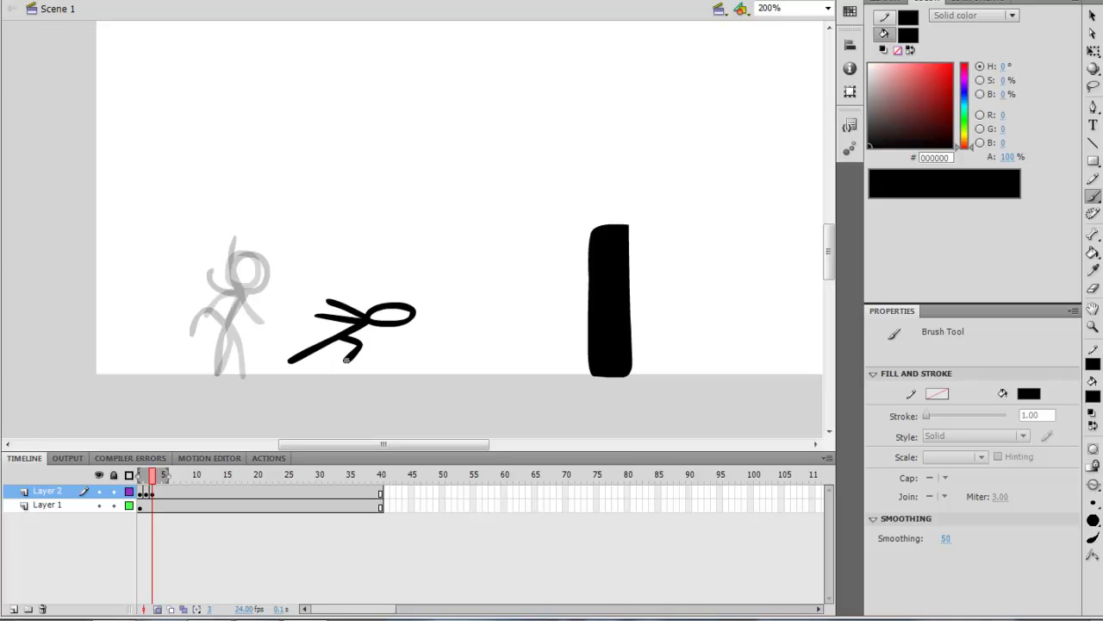
pyautogui.press('F7')
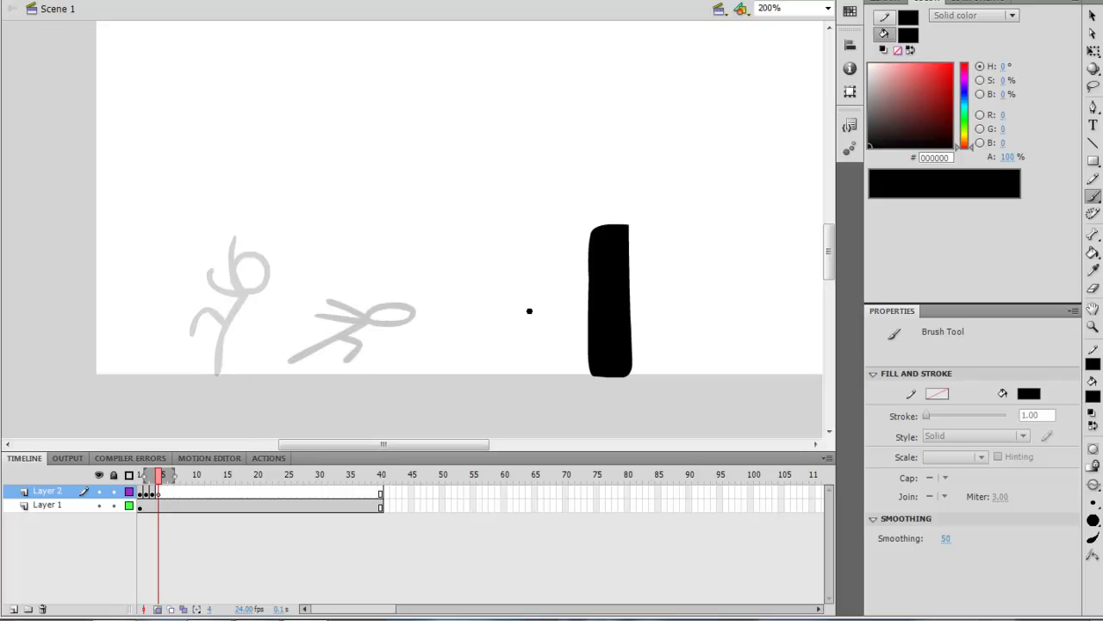
pyautogui.moveTo(515, 303)
pyautogui.mouseDown()
pyautogui.moveTo(517, 325)
pyautogui.moveTo(509, 307)
pyautogui.mouseUp()
pyautogui.moveTo(476, 360); pyautogui.dragTo(460, 372)
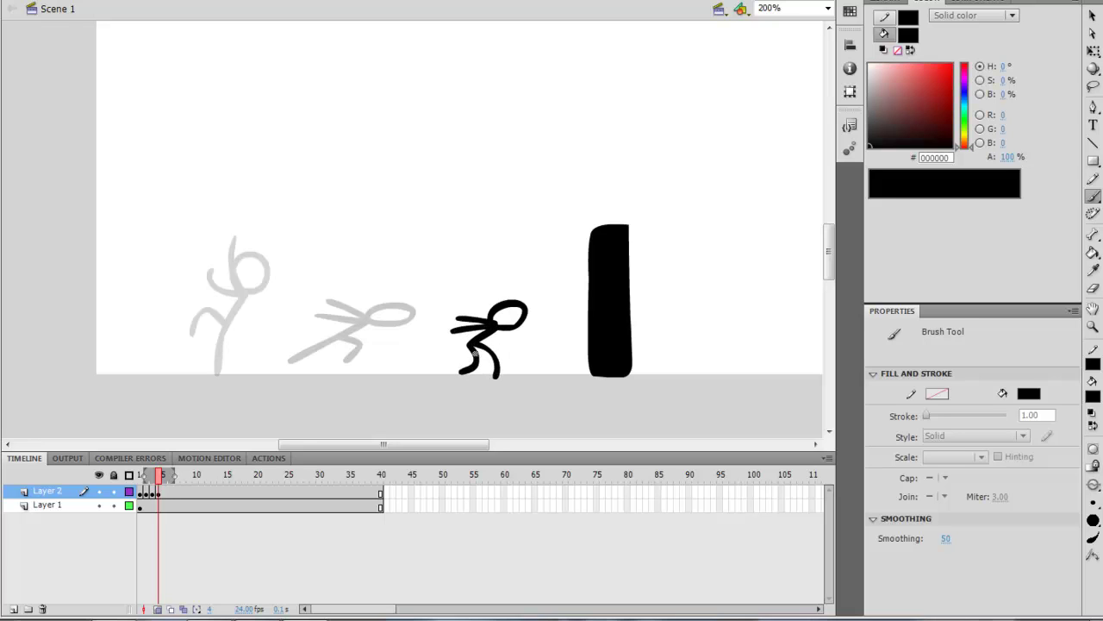
pyautogui.hotkey('ctrl', 'z')
pyautogui.hotkey('ctrl', 'z')
pyautogui.hotkey('ctrl', 'z')
pyautogui.hotkey('ctrl', 'z')
pyautogui.hotkey('ctrl', 'z')
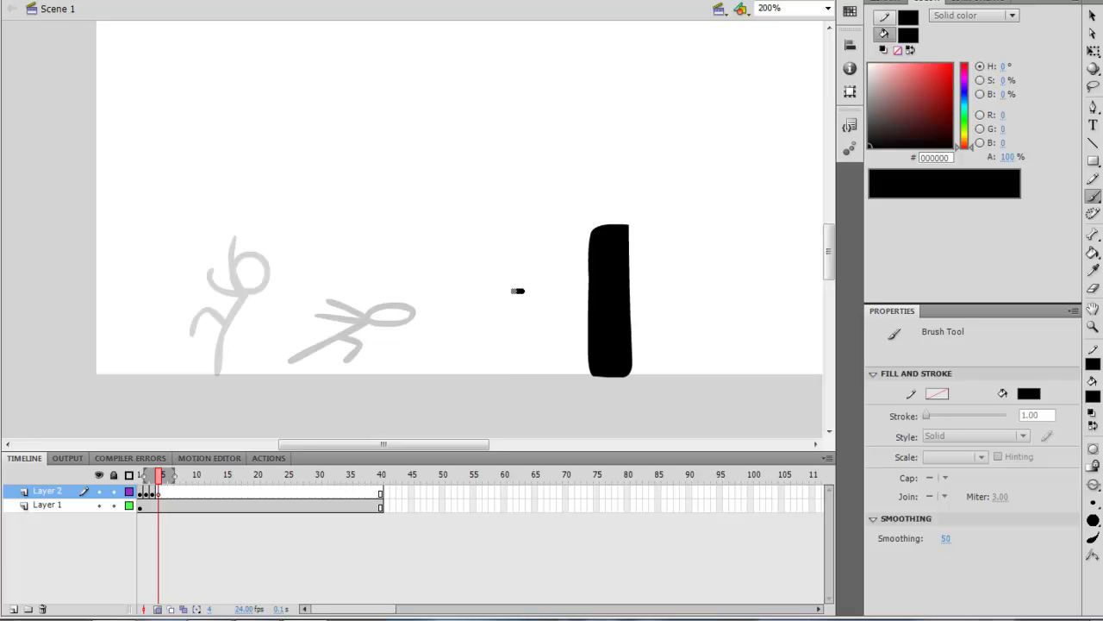
# - Paint a crouched, forward-leaning pose with bent legs and trailing arms on frame 4, a short distance before the wall
pyautogui.moveTo(514, 290)
pyautogui.mouseDown()
pyautogui.moveTo(490, 313)
pyautogui.moveTo(525, 317)
pyautogui.moveTo(513, 287)
pyautogui.moveTo(502, 312)
pyautogui.moveTo(536, 309)
pyautogui.moveTo(529, 287)
pyautogui.moveTo(511, 316)
pyautogui.moveTo(502, 310)
pyautogui.moveTo(470, 334)
pyautogui.moveTo(494, 352)
pyautogui.moveTo(464, 375)
pyautogui.mouseUp()
pyautogui.hotkey('ctrl', 'z')
pyautogui.moveTo(501, 311); pyautogui.dragTo(462, 304)
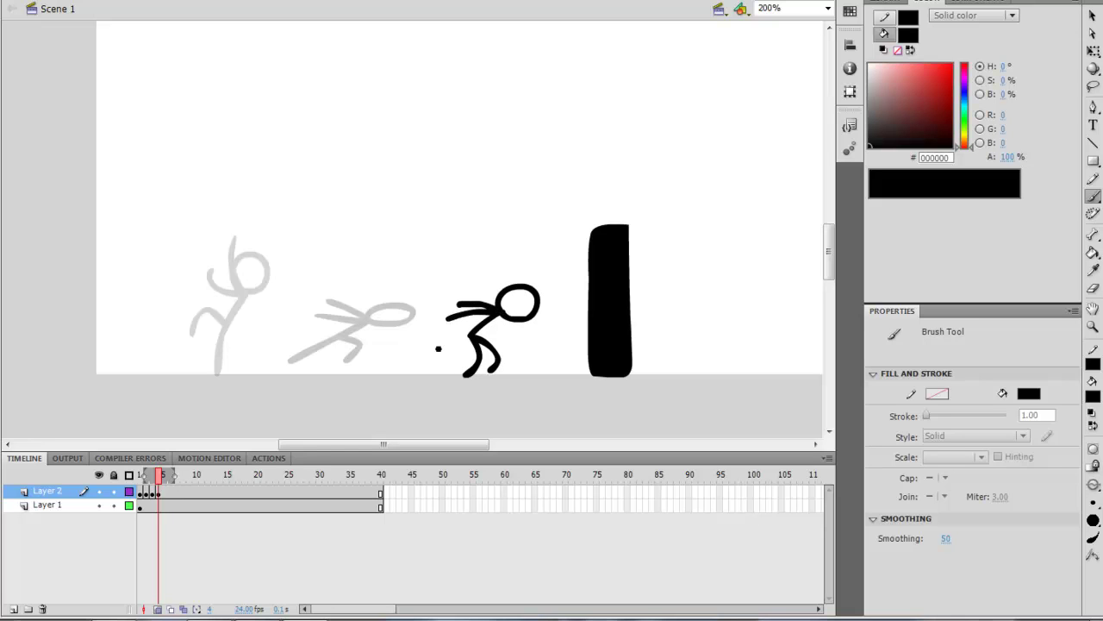
# - Insert a blank keyframe at frame 5 and paint the figure standing upright just left of the wall
pyautogui.press('F7')
pyautogui.moveTo(543, 252)
pyautogui.mouseDown()
pyautogui.moveTo(547, 291)
pyautogui.moveTo(551, 253)
pyautogui.moveTo(535, 281)
pyautogui.moveTo(555, 251)
pyautogui.moveTo(528, 369)
pyautogui.mouseUp()
pyautogui.hotkey('ctrl', 'z')
pyautogui.hotkey('ctrl', 'z')
pyautogui.moveTo(542, 281); pyautogui.dragTo(535, 374)
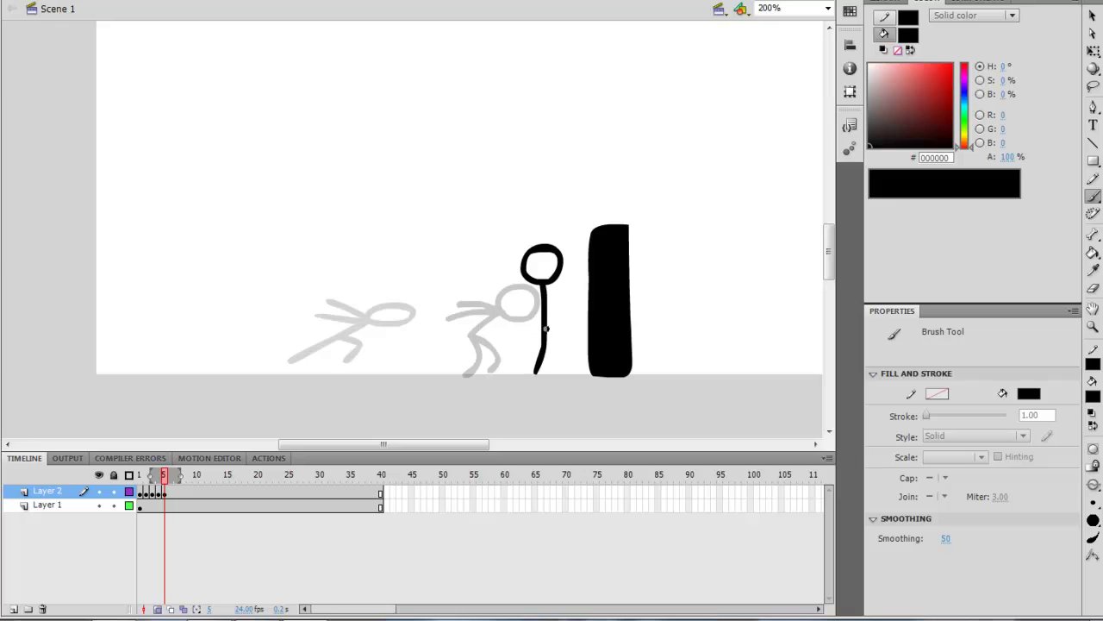
pyautogui.moveTo(543, 320); pyautogui.dragTo(562, 376)
pyautogui.moveTo(543, 289)
pyautogui.mouseDown()
pyautogui.moveTo(527, 318)
pyautogui.moveTo(567, 316)
pyautogui.mouseUp()
# - Insert a blank keyframe at frame 6 and paint a squashed crouch with bowed legs and arms spread outward
pyautogui.press('F7')
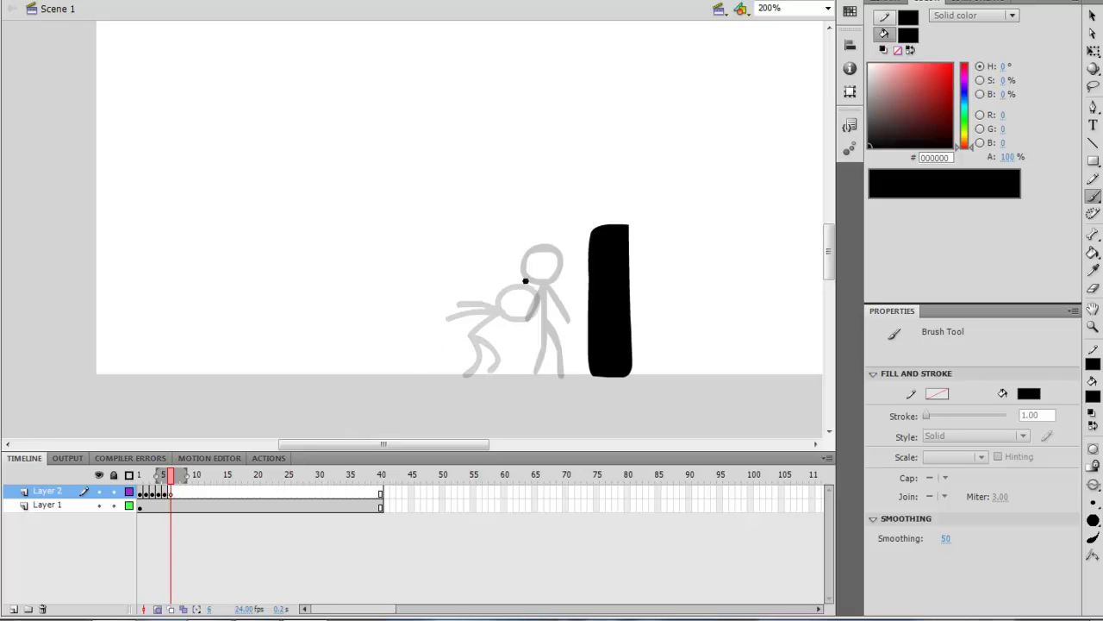
pyautogui.moveTo(527, 275)
pyautogui.mouseDown()
pyautogui.moveTo(547, 295)
pyautogui.moveTo(557, 270)
pyautogui.moveTo(525, 279)
pyautogui.moveTo(554, 299)
pyautogui.moveTo(548, 272)
pyautogui.moveTo(535, 344)
pyautogui.moveTo(535, 302)
pyautogui.moveTo(564, 298)
pyautogui.moveTo(558, 279)
pyautogui.moveTo(524, 288)
pyautogui.moveTo(551, 305)
pyautogui.moveTo(558, 281)
pyautogui.moveTo(527, 284)
pyautogui.moveTo(545, 309)
pyautogui.moveTo(551, 274)
pyautogui.mouseUp()
pyautogui.hotkey('ctrl', 'z')
pyautogui.hotkey('ctrl', 'z')
pyautogui.hotkey('ctrl', 'z')
pyautogui.hotkey('ctrl', 'z')
pyautogui.moveTo(531, 350); pyautogui.dragTo(526, 372)
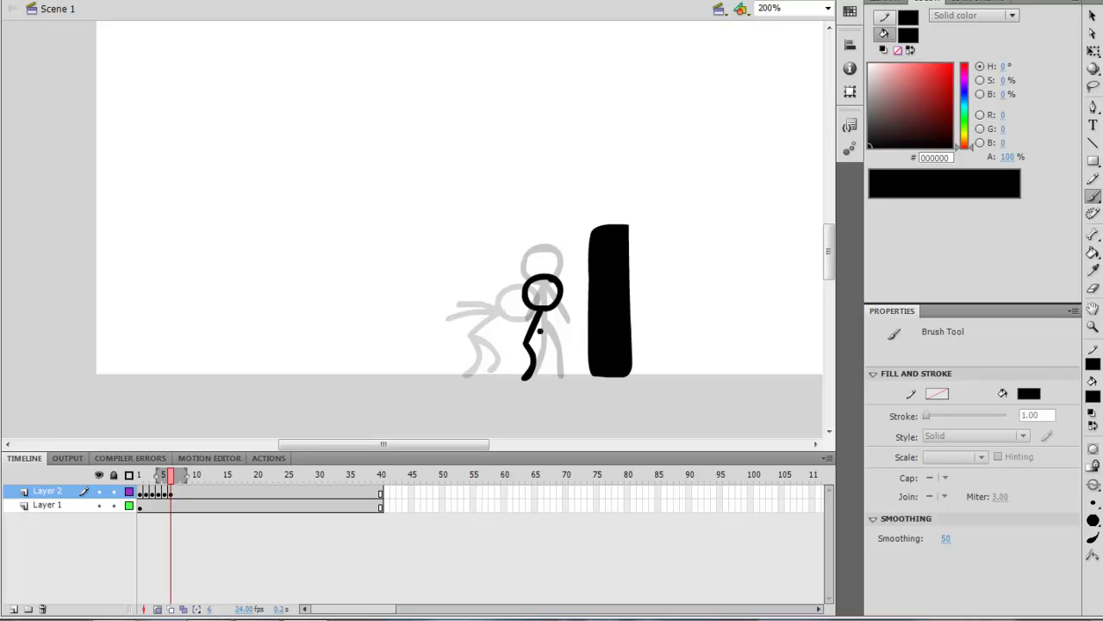
pyautogui.hotkey('ctrl', 'z')
pyautogui.moveTo(540, 310)
pyautogui.mouseDown()
pyautogui.moveTo(515, 355)
pyautogui.moveTo(523, 373)
pyautogui.moveTo(560, 358)
pyautogui.moveTo(565, 377)
pyautogui.moveTo(498, 297)
pyautogui.mouseUp()
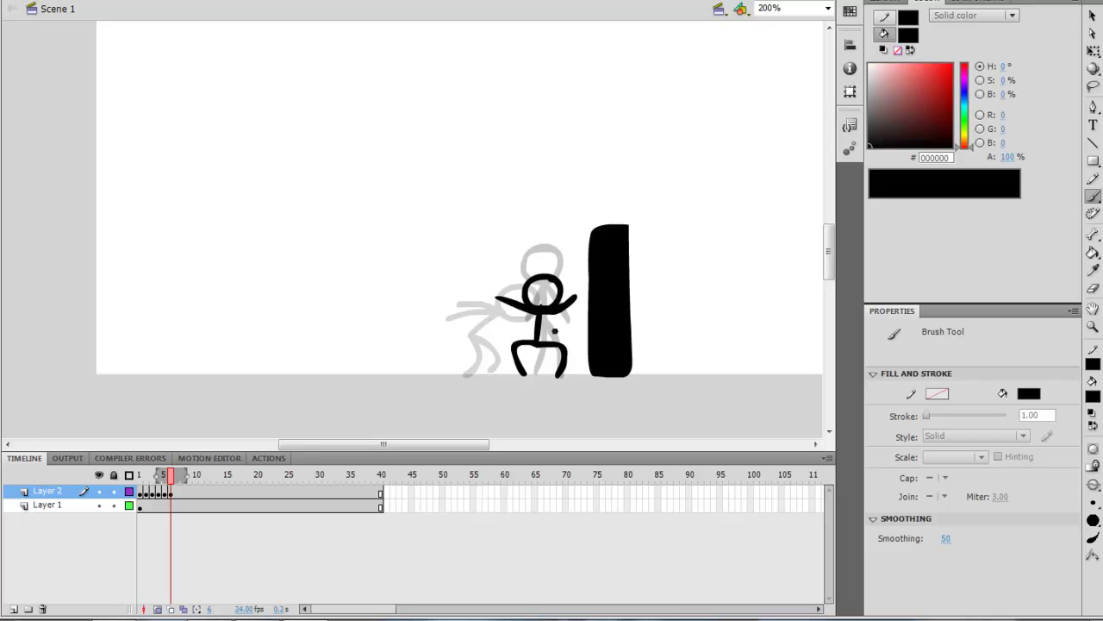
# - Insert a blank keyframe at frame 7 and paint a vertically stretched jumping pose with an elongated head above the crouch
pyautogui.press('F7')
pyautogui.moveTo(549, 195)
pyautogui.mouseDown()
pyautogui.moveTo(531, 195)
pyautogui.moveTo(553, 214)
pyautogui.mouseUp()
pyautogui.hotkey('ctrl', 'z')
pyautogui.moveTo(549, 162); pyautogui.dragTo(536, 298)
pyautogui.hotkey('ctrl', 'z')
pyautogui.moveTo(543, 248); pyautogui.dragTo(550, 298)
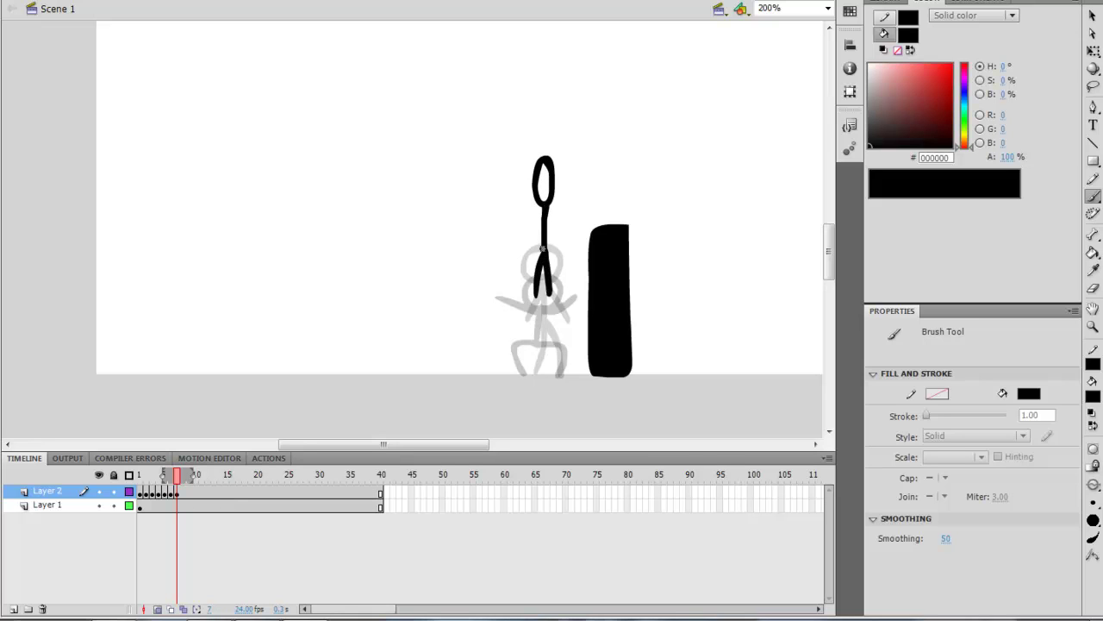
pyautogui.moveTo(543, 207)
pyautogui.mouseDown()
pyautogui.moveTo(533, 244)
pyautogui.moveTo(557, 248)
pyautogui.mouseUp()
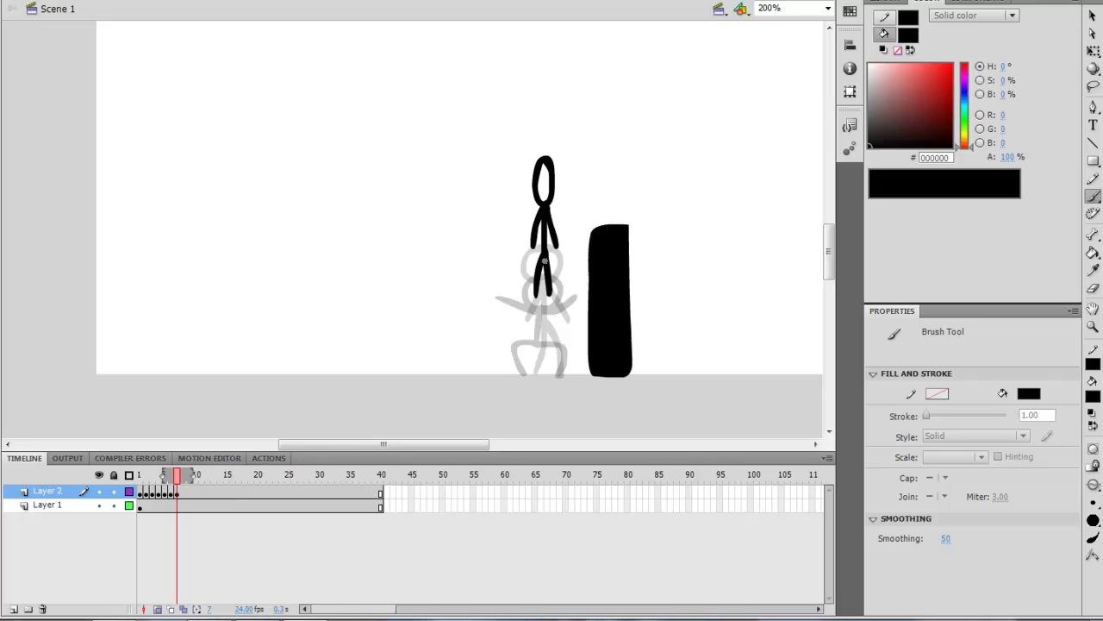
# - Paint a forward-leaning airborne pose above the wall's upper left on a blank keyframe at frame 8, and insert a blank keyframe at frame 9
pyautogui.press('F7')
pyautogui.scroll(2, 569, 190)
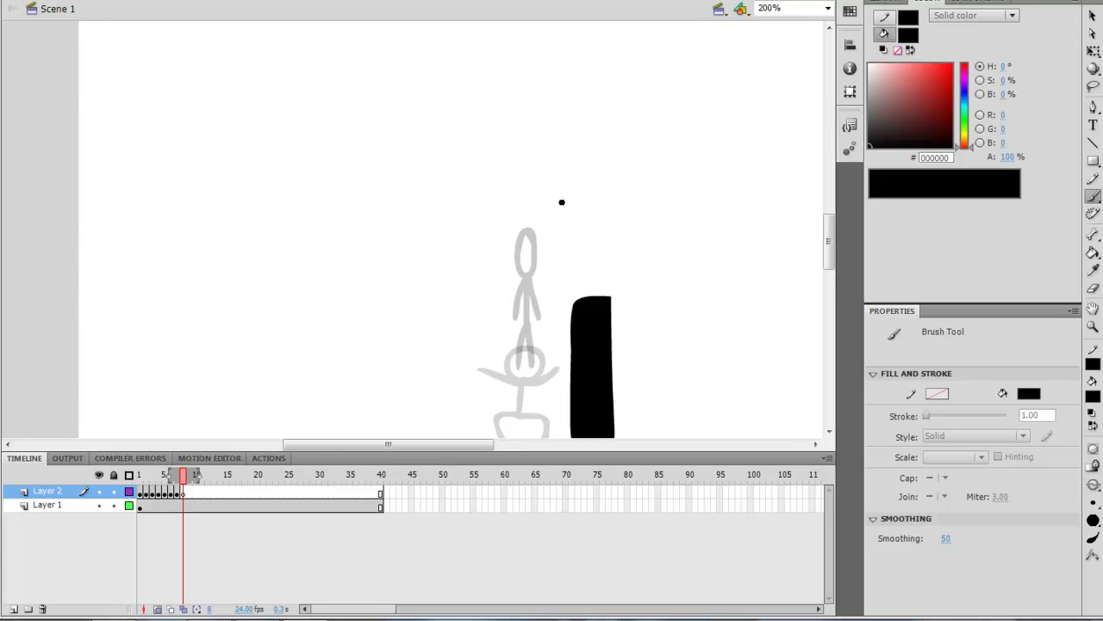
pyautogui.moveTo(549, 188)
pyautogui.mouseDown()
pyautogui.moveTo(582, 211)
pyautogui.moveTo(552, 176)
pyautogui.moveTo(556, 207)
pyautogui.moveTo(562, 173)
pyautogui.mouseUp()
pyautogui.hotkey('ctrl', 'z')
pyautogui.moveTo(536, 247); pyautogui.dragTo(542, 278)
pyautogui.hotkey('ctrl', 'z')
pyautogui.moveTo(555, 205)
pyautogui.mouseDown()
pyautogui.moveTo(534, 239)
pyautogui.moveTo(541, 277)
pyautogui.mouseUp()
pyautogui.moveTo(536, 231); pyautogui.dragTo(490, 248)
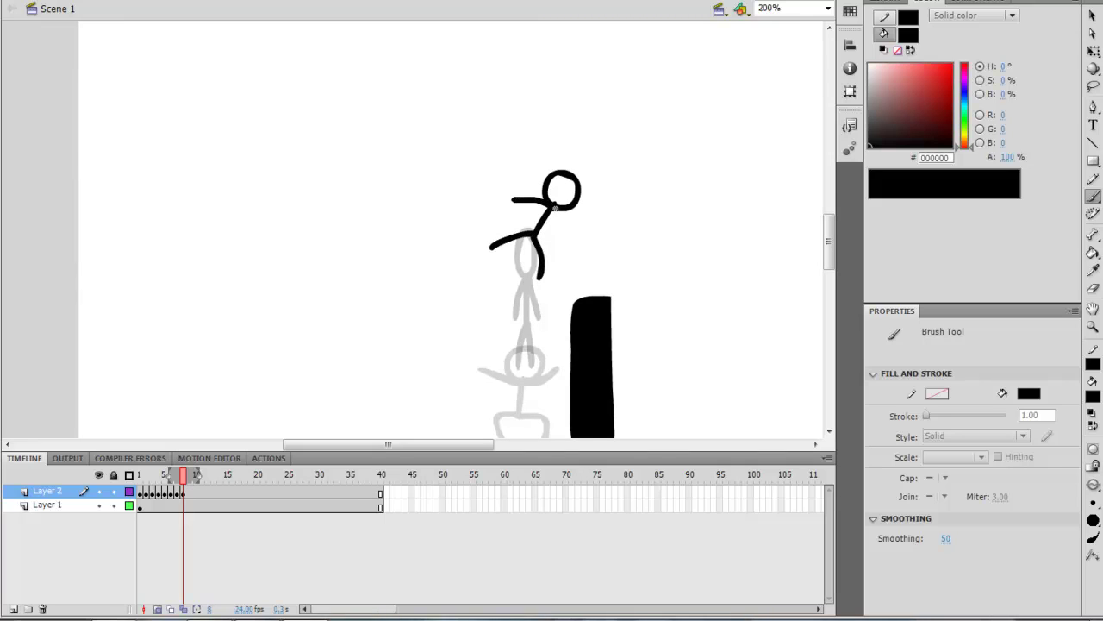
pyautogui.press('F7')
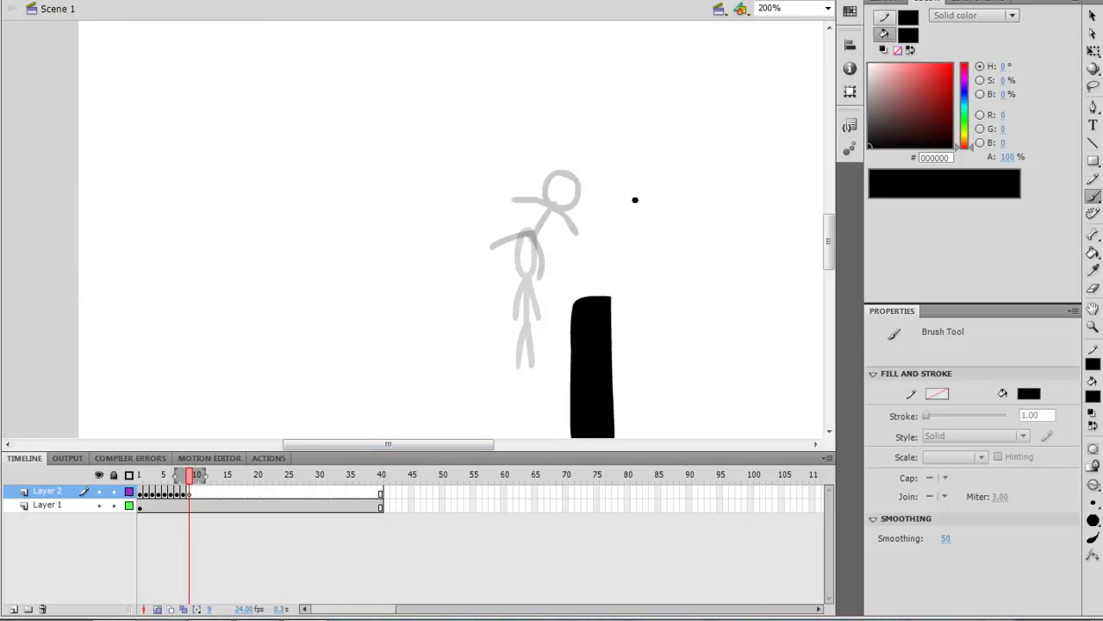
# - Paint a nearly horizontal diving pose on frame 9, above and just past the wall, with legs trailing behind
pyautogui.moveTo(634, 198)
pyautogui.mouseDown()
pyautogui.moveTo(637, 228)
pyautogui.moveTo(641, 195)
pyautogui.mouseUp()
pyautogui.hotkey('ctrl', 'z')
pyautogui.moveTo(640, 262); pyautogui.dragTo(572, 238)
pyautogui.moveTo(565, 192); pyautogui.dragTo(610, 220)
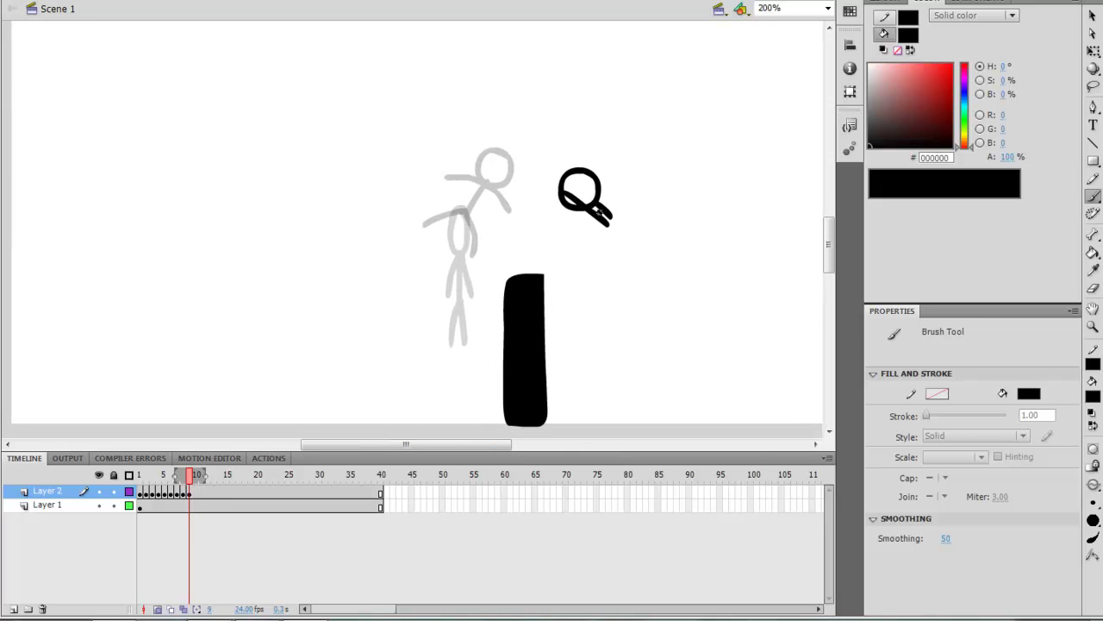
pyautogui.moveTo(552, 183)
pyautogui.mouseDown()
pyautogui.moveTo(522, 173)
pyautogui.moveTo(532, 171)
pyautogui.moveTo(494, 197)
pyautogui.moveTo(492, 170)
pyautogui.mouseUp()
pyautogui.hotkey('ctrl', 'z')
# - Insert a blank keyframe at frame 10 and paint the figure falling headfirst beyond the wall's far side with arms reaching down
pyautogui.press('F7')
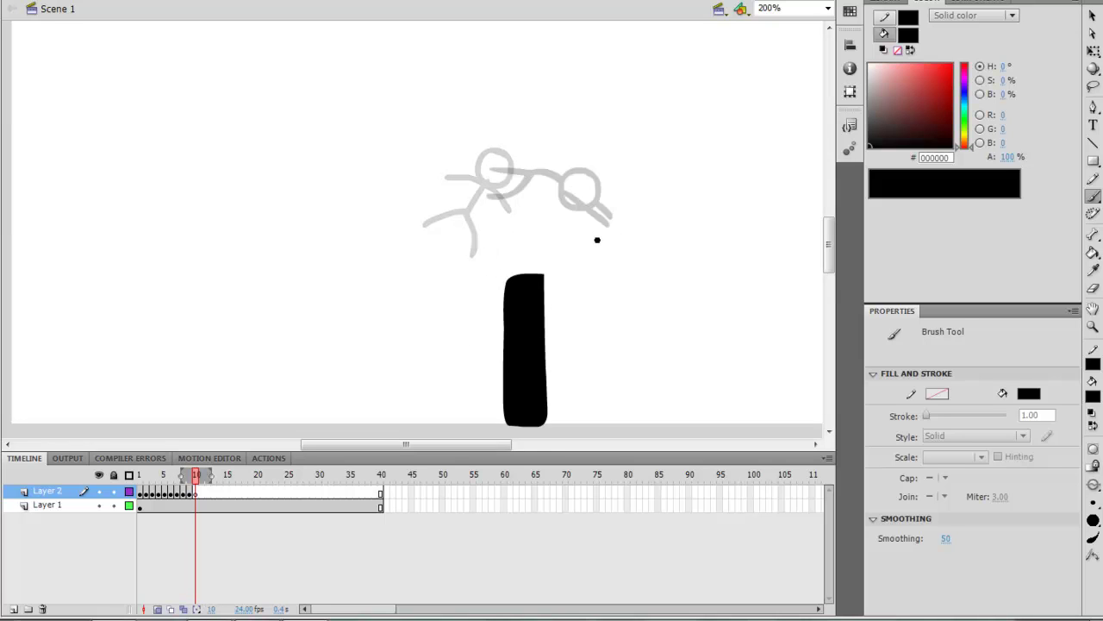
pyautogui.moveTo(618, 284)
pyautogui.mouseDown()
pyautogui.moveTo(595, 296)
pyautogui.moveTo(631, 285)
pyautogui.moveTo(601, 288)
pyautogui.moveTo(624, 313)
pyautogui.mouseUp()
pyautogui.hotkey('ctrl', 'z')
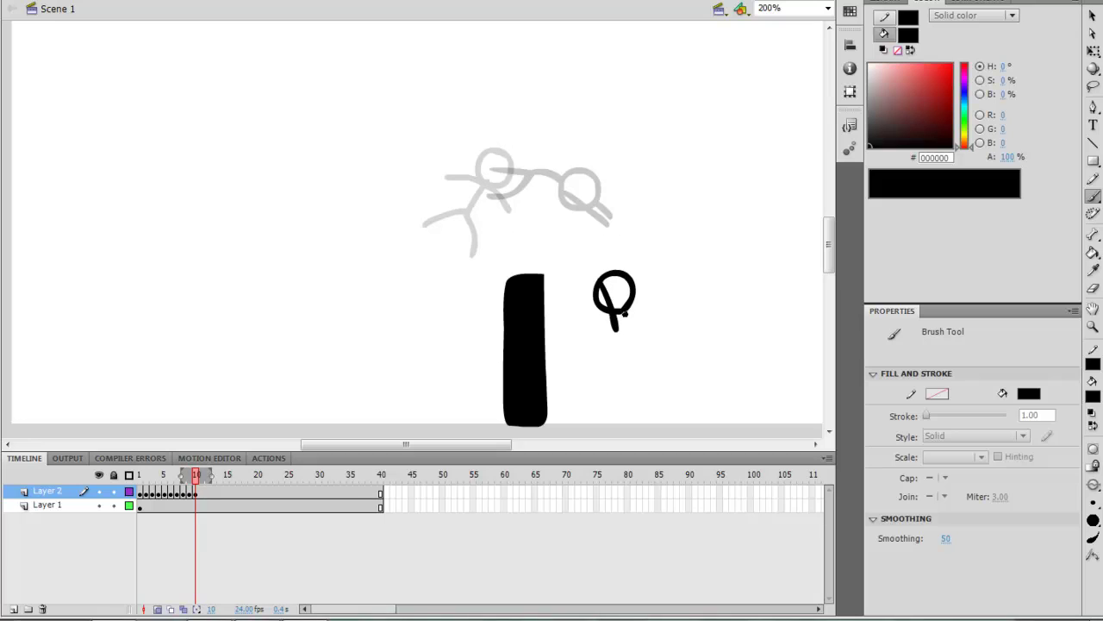
pyautogui.moveTo(608, 277)
pyautogui.mouseDown()
pyautogui.moveTo(589, 226)
pyautogui.moveTo(554, 197)
pyautogui.mouseUp()
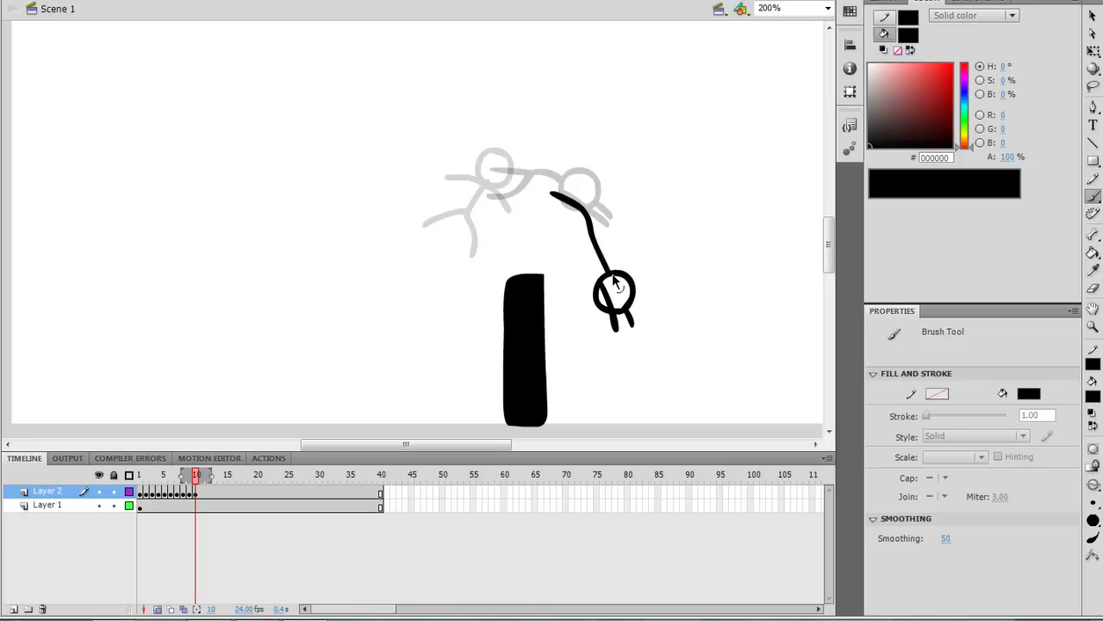
pyautogui.hotkey('ctrl', 'z')
pyautogui.moveTo(612, 275)
pyautogui.mouseDown()
pyautogui.moveTo(591, 229)
pyautogui.moveTo(561, 212)
pyautogui.moveTo(569, 182)
pyautogui.mouseUp()
pyautogui.hotkey('ctrl', 'z')
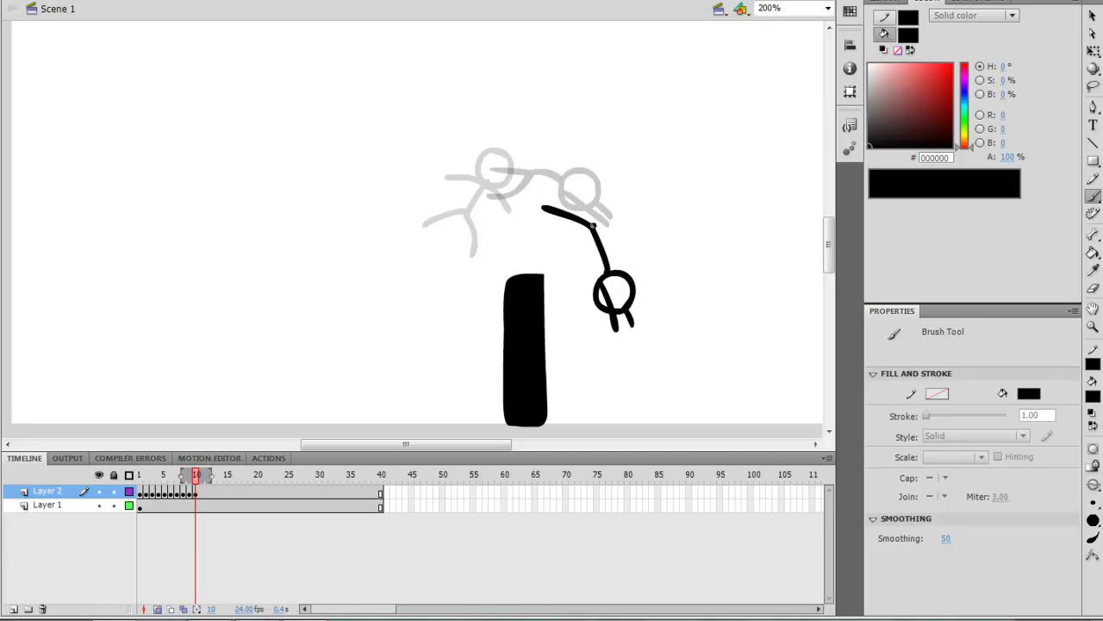
pyautogui.moveTo(593, 226); pyautogui.dragTo(569, 185)
# - Insert a blank keyframe at frame 11 and paint an upside-down landing on the ground with a flattened head and legs curled up
pyautogui.press('F7')
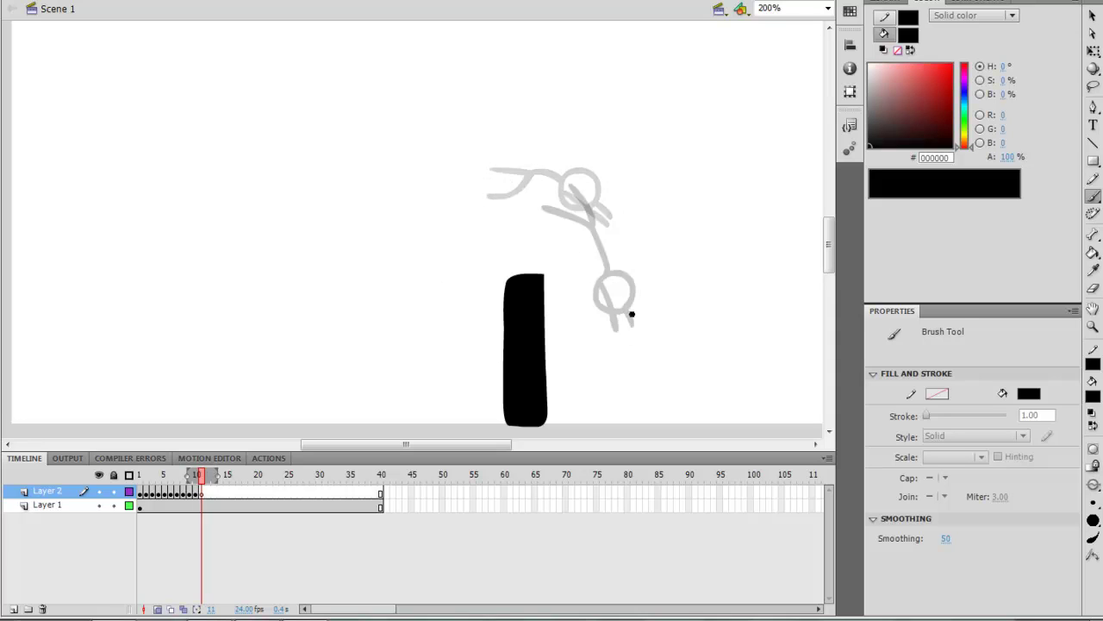
pyautogui.moveTo(613, 330); pyautogui.dragTo(612, 295)
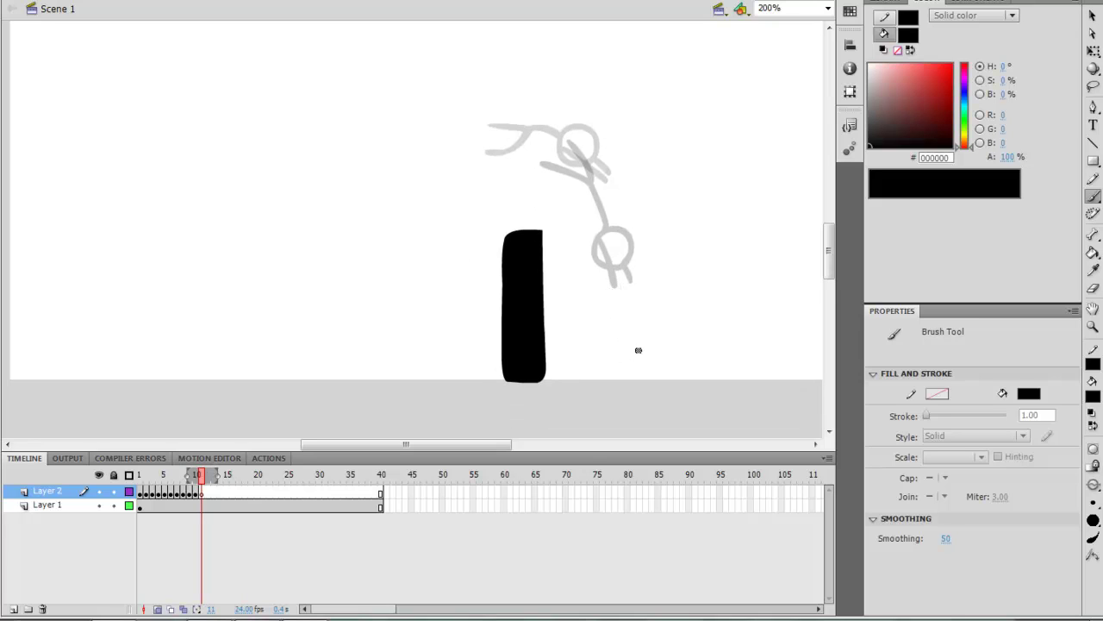
pyautogui.moveTo(605, 369)
pyautogui.mouseDown()
pyautogui.moveTo(638, 355)
pyautogui.moveTo(606, 352)
pyautogui.moveTo(609, 374)
pyautogui.moveTo(650, 368)
pyautogui.moveTo(623, 350)
pyautogui.moveTo(621, 302)
pyautogui.moveTo(597, 311)
pyautogui.moveTo(589, 283)
pyautogui.mouseUp()
pyautogui.hotkey('ctrl', 'z')
pyautogui.hotkey('ctrl', 'z')
pyautogui.moveTo(617, 317); pyautogui.dragTo(642, 276)
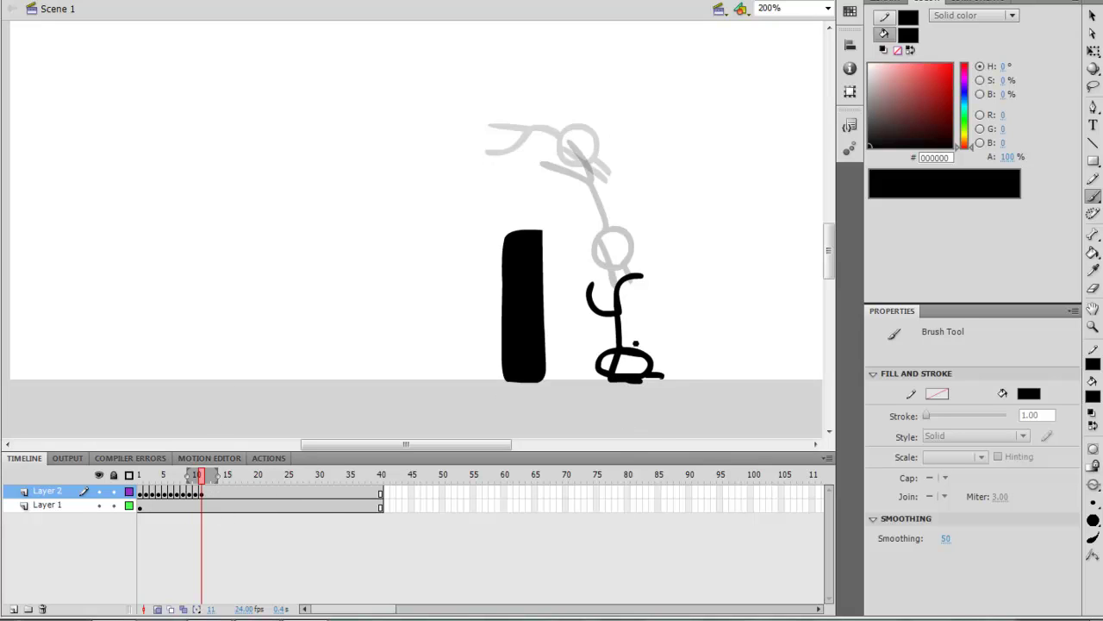
# - Insert a blank keyframe at frame 12 and paint the upside-down landing pose with a round head and curled legs
pyautogui.press('F7')
pyautogui.moveTo(627, 338)
pyautogui.mouseDown()
pyautogui.moveTo(603, 363)
pyautogui.moveTo(630, 379)
pyautogui.moveTo(615, 340)
pyautogui.moveTo(605, 365)
pyautogui.moveTo(632, 378)
pyautogui.moveTo(643, 357)
pyautogui.moveTo(627, 339)
pyautogui.moveTo(603, 369)
pyautogui.moveTo(630, 380)
pyautogui.moveTo(638, 351)
pyautogui.moveTo(624, 351)
pyautogui.moveTo(593, 267)
pyautogui.mouseUp()
pyautogui.hotkey('ctrl', 'z')
pyautogui.hotkey('ctrl', 'z')
pyautogui.hotkey('ctrl', 'z')
pyautogui.moveTo(620, 309)
pyautogui.mouseDown()
pyautogui.moveTo(589, 285)
pyautogui.moveTo(603, 270)
pyautogui.moveTo(655, 287)
pyautogui.mouseUp()
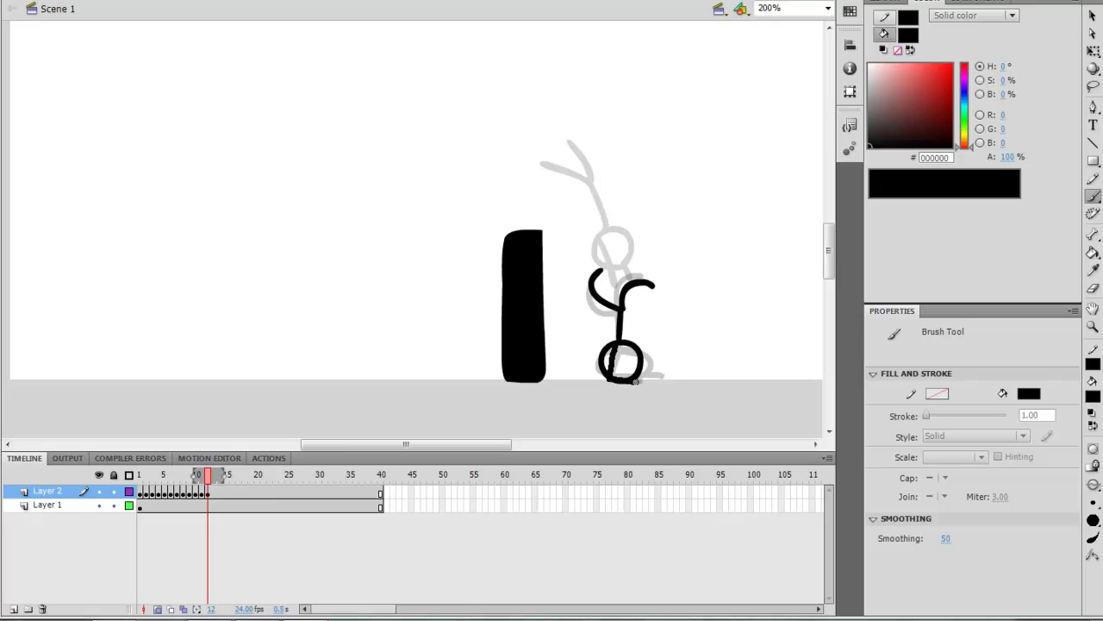
# - Play the animation from the first frame to check its timing
pyautogui.click(139, 489)
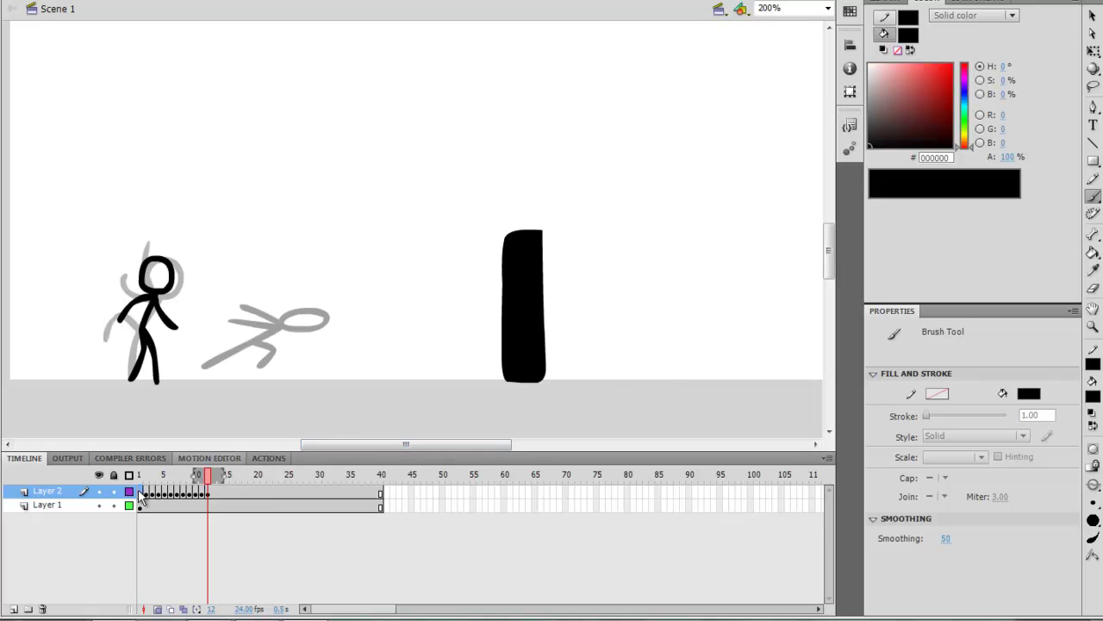
pyautogui.press('Return')
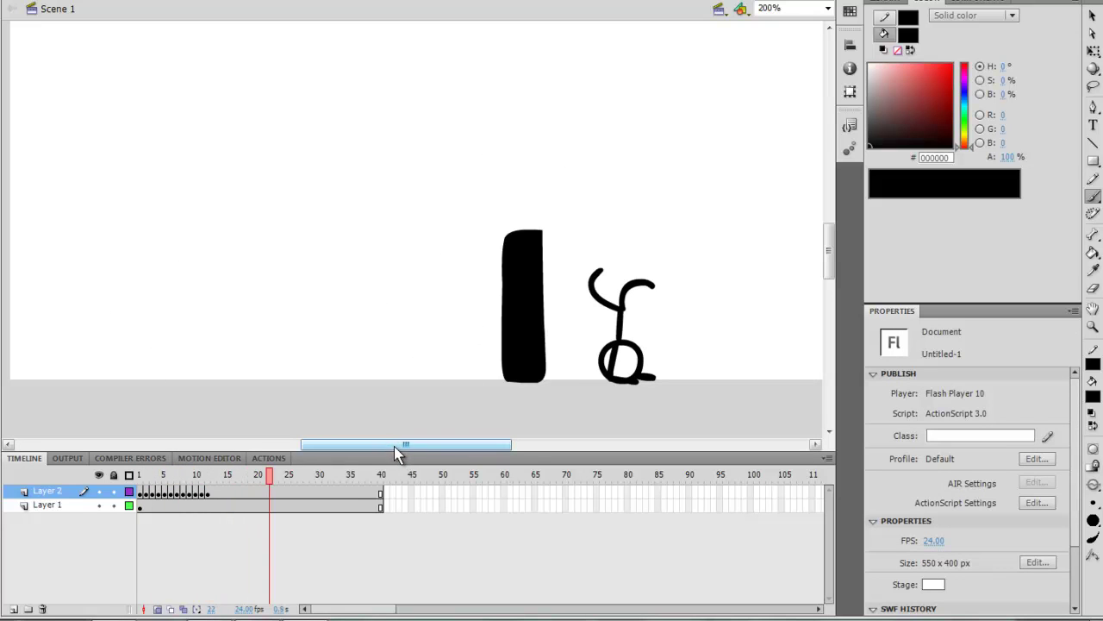
pyautogui.click(139, 491)
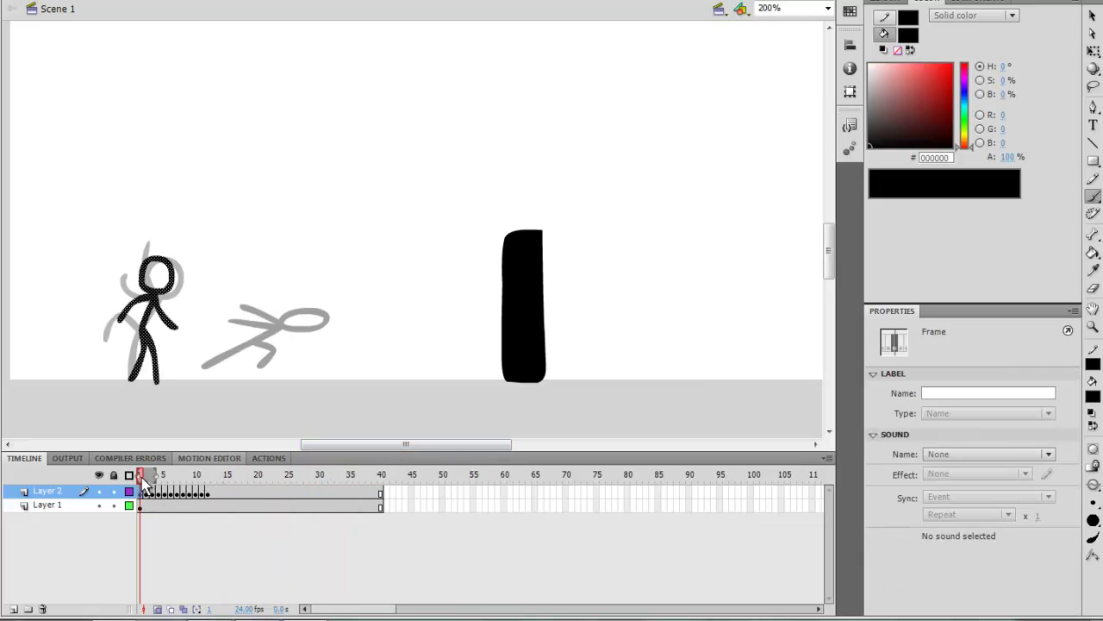
pyautogui.moveTo(144, 485)
pyautogui.mouseDown()
pyautogui.moveTo(221, 479)
pyautogui.moveTo(141, 479)
pyautogui.mouseUp()
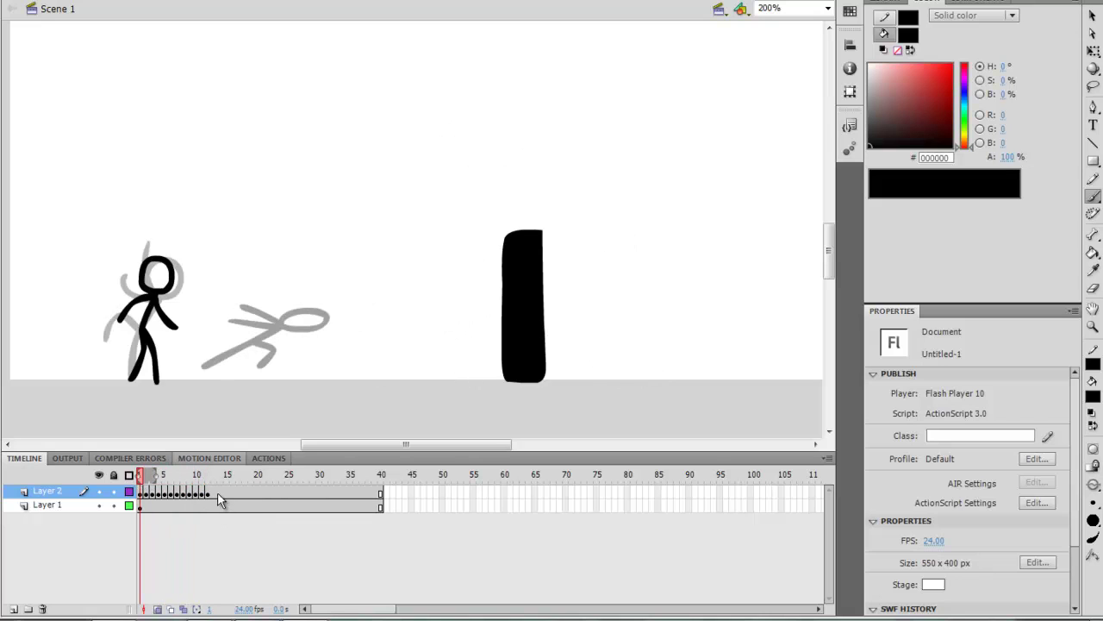
# - Remove frames 13 to 40 from Layer 2 and extend the first pose by three frames
pyautogui.moveTo(217, 492); pyautogui.dragTo(381, 493)
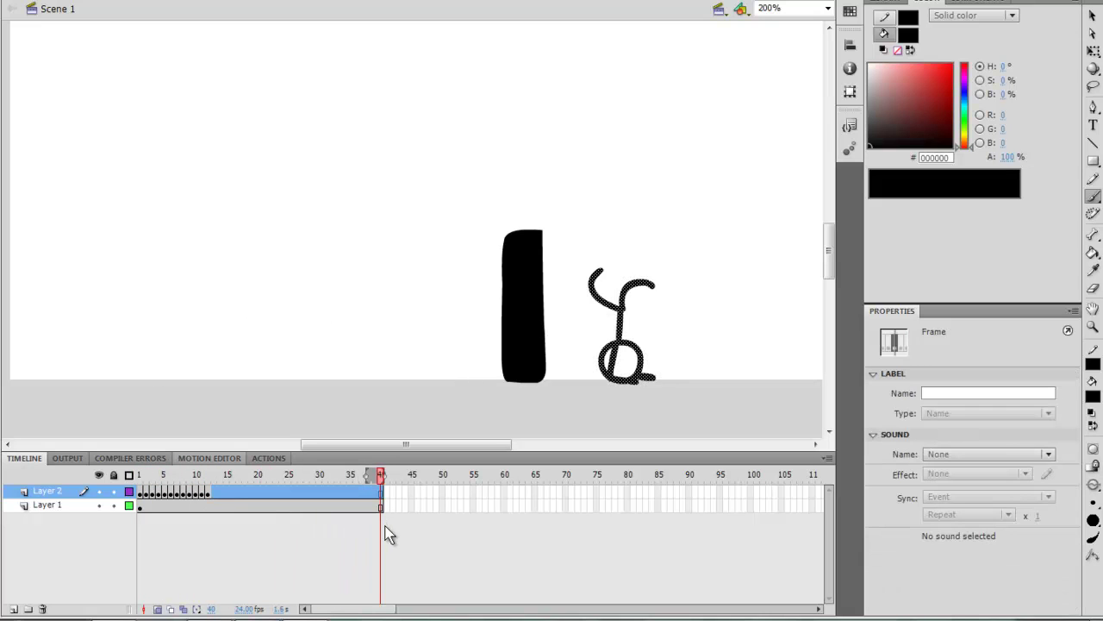
pyautogui.press('Delete')
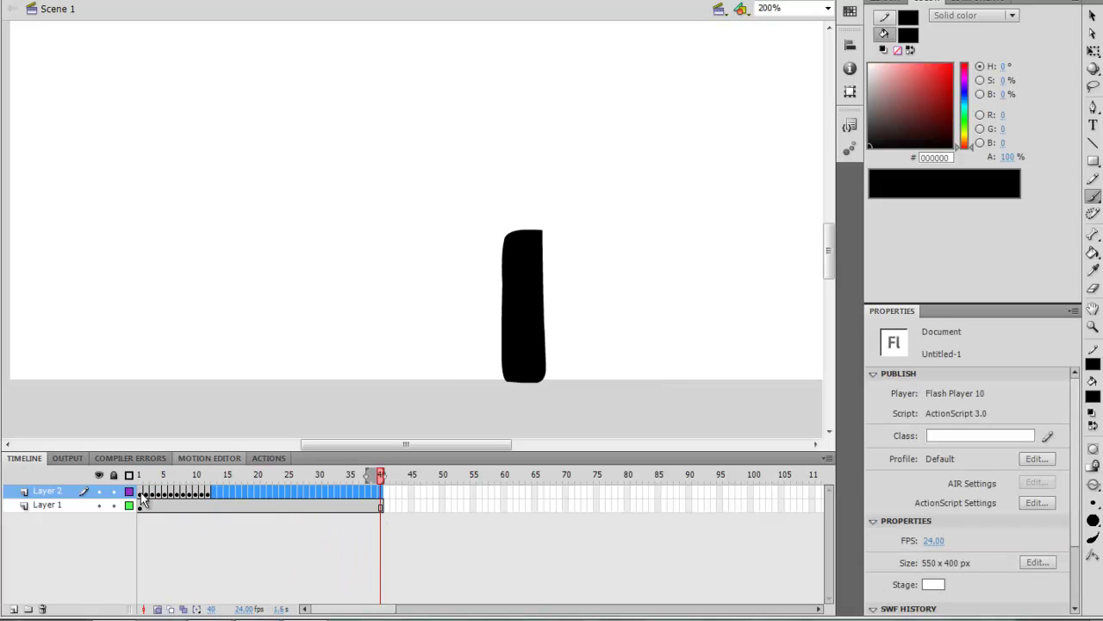
pyautogui.click(140, 492)
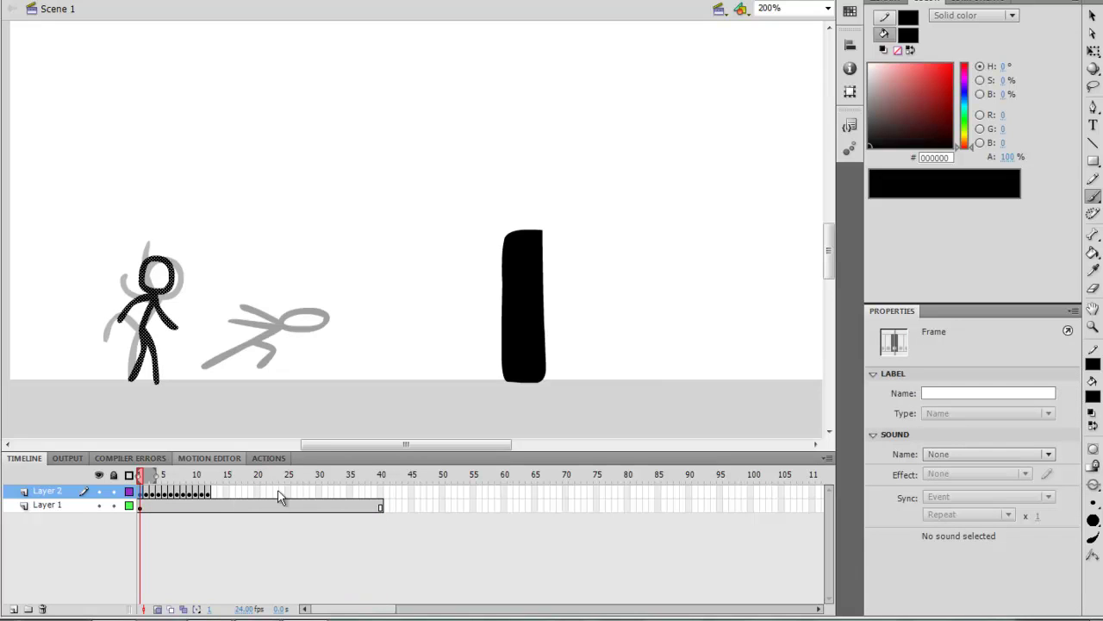
pyautogui.press('F5')
pyautogui.press('F5')
pyautogui.press('F5')
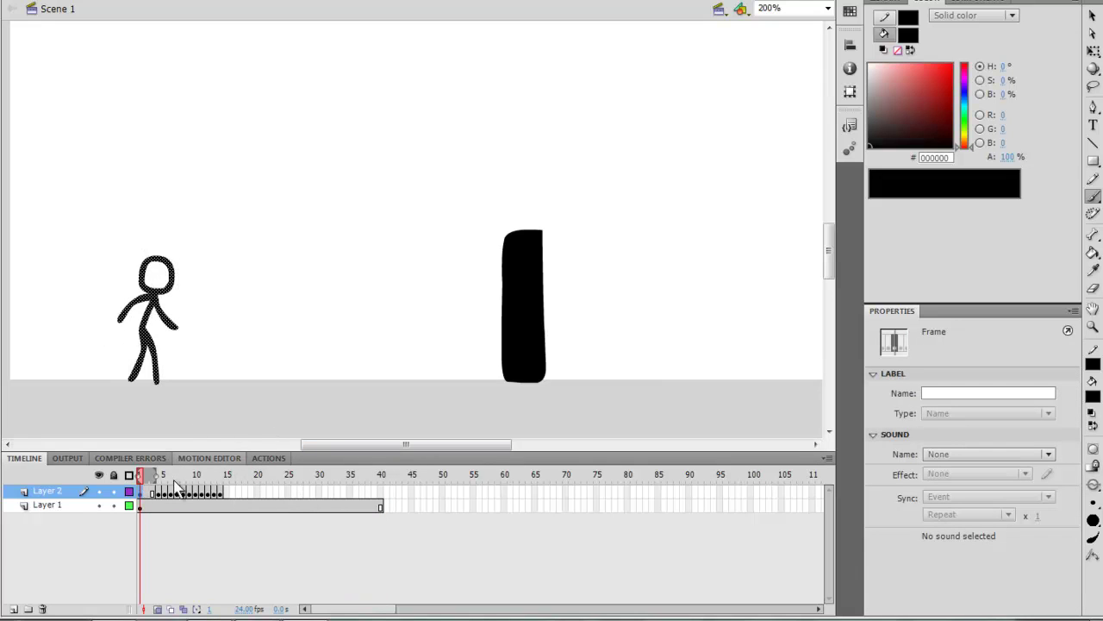
# - Extend the wind-up pose at frame 5 by three frames
pyautogui.moveTo(148, 481); pyautogui.dragTo(164, 478)
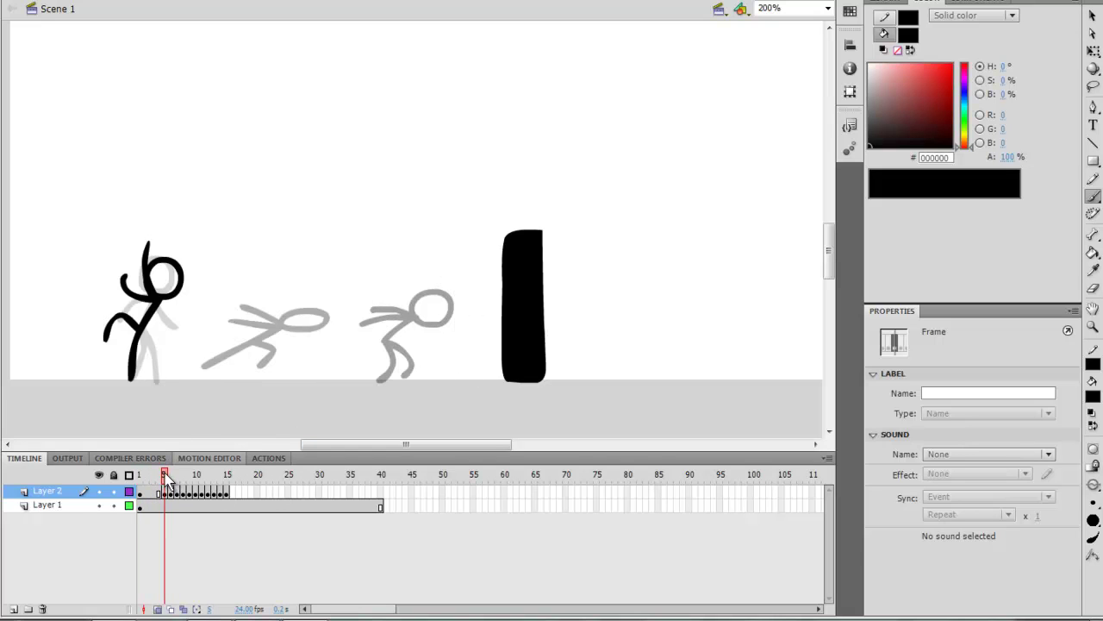
pyautogui.click(187, 517)
pyautogui.click(169, 493)
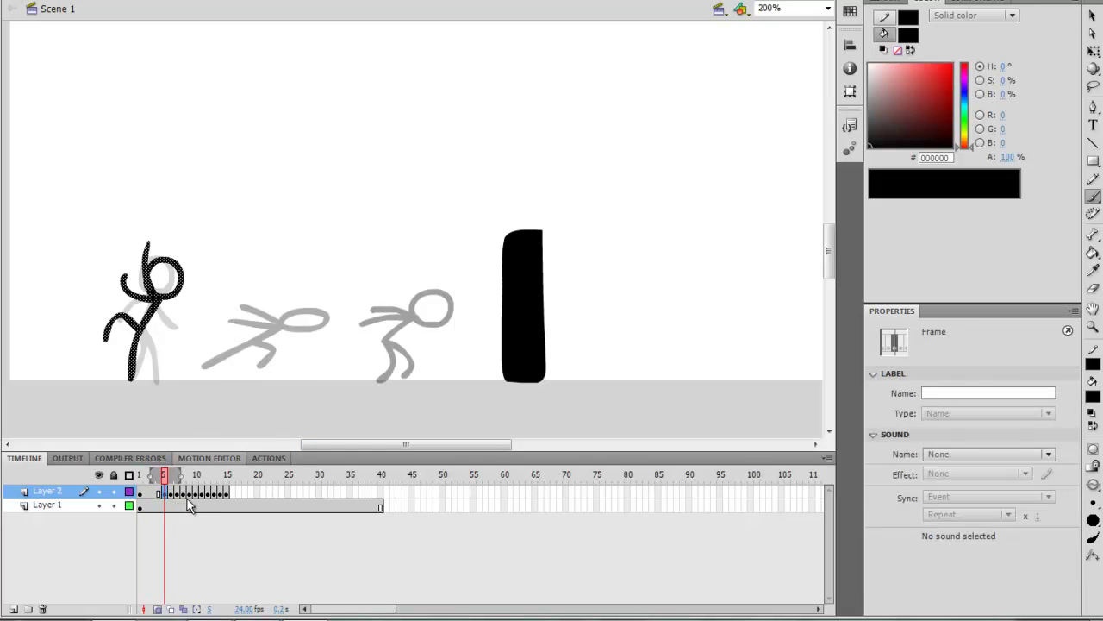
pyautogui.press('F5')
pyautogui.press('F5')
pyautogui.press('F5')
# - Extend the stretched dash pose at frame 9 and the braking pose at frame 12 by two frames each
pyautogui.click(192, 493)
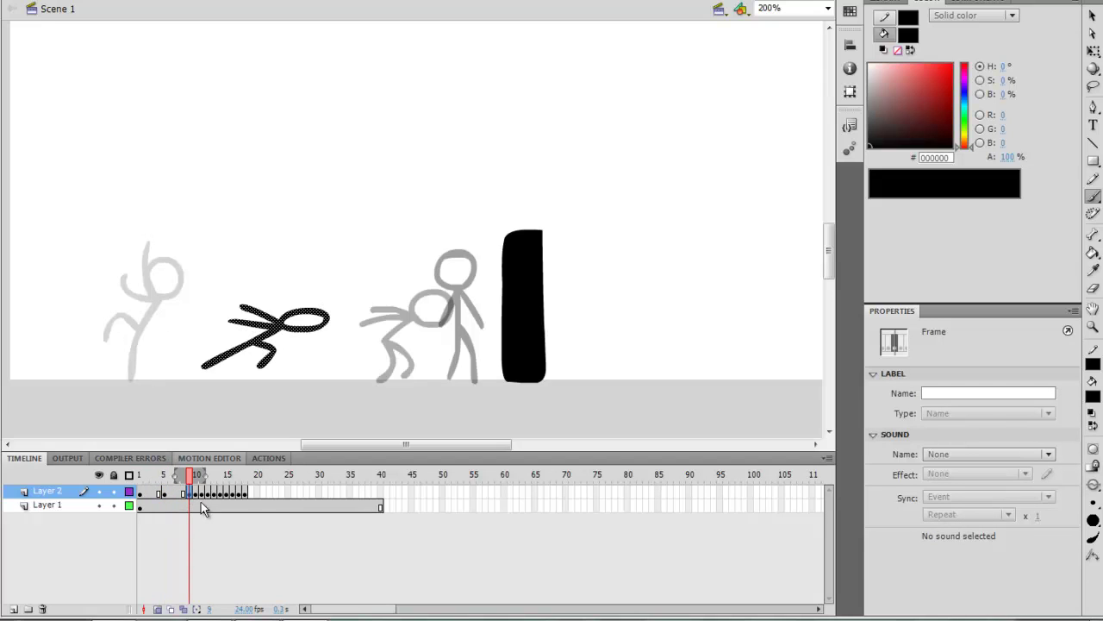
pyautogui.press('F5')
pyautogui.press('F5')
pyautogui.click(212, 496)
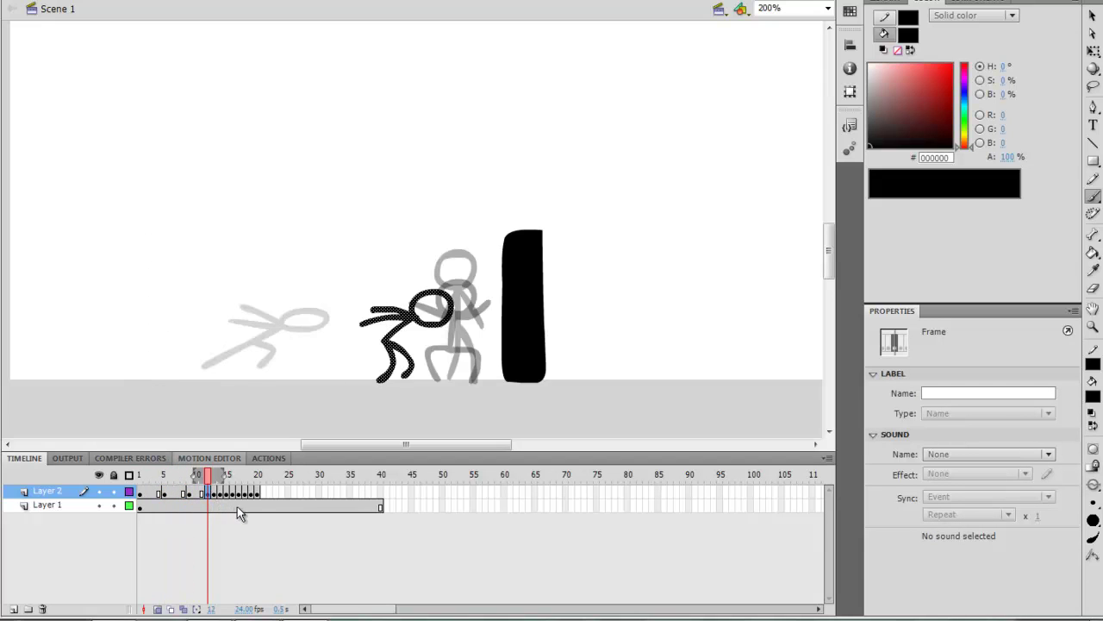
pyautogui.press('F5')
pyautogui.press('F5')
# - Extend the standing pose at frame 15 by two frames and the crouch at frame 18 by three frames
pyautogui.click(225, 493)
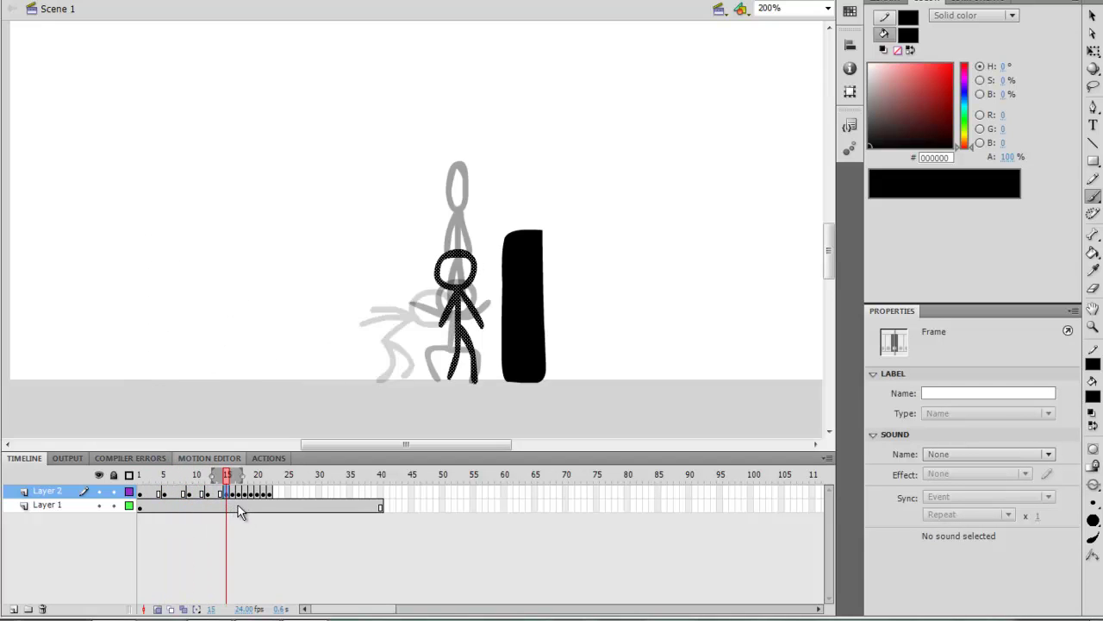
pyautogui.press('F5')
pyautogui.press('F5')
pyautogui.click(245, 492)
pyautogui.press('F5')
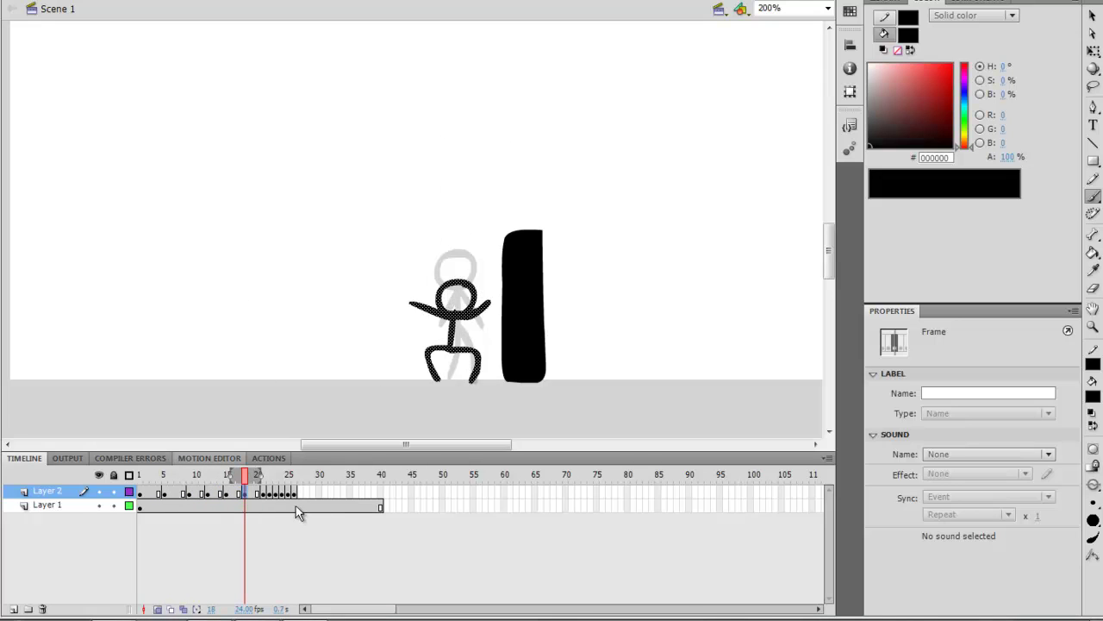
pyautogui.press('F5')
# - Extend the stretched jump at frame 22 and the forward-leaning airborne pose at frame 25 by two frames each
pyautogui.click(270, 493)
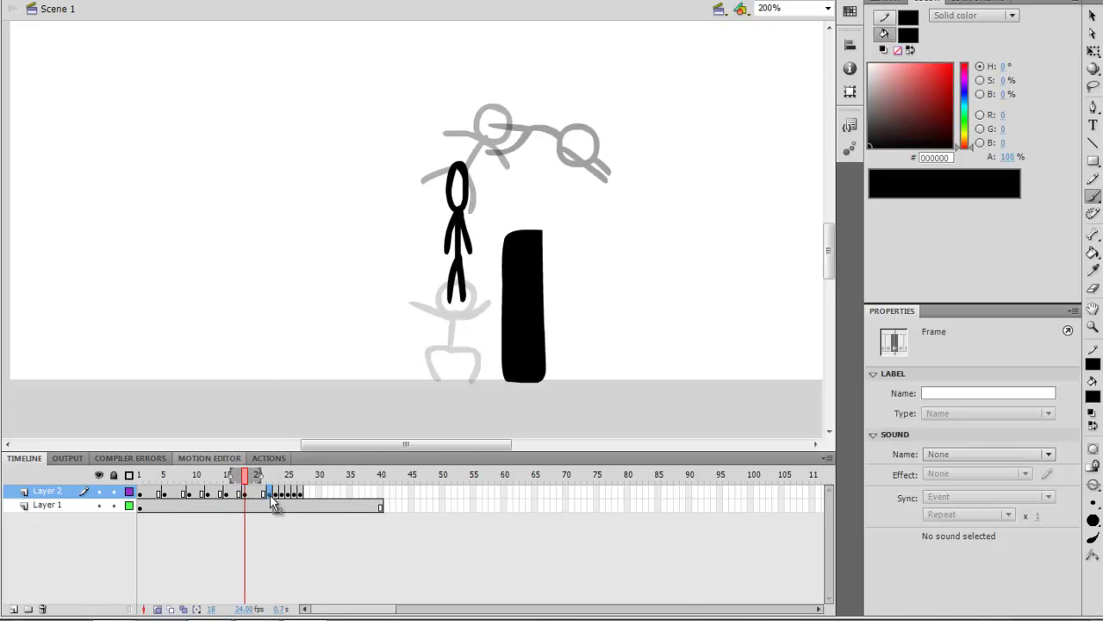
pyautogui.press('F5')
pyautogui.press('F5')
pyautogui.click(288, 493)
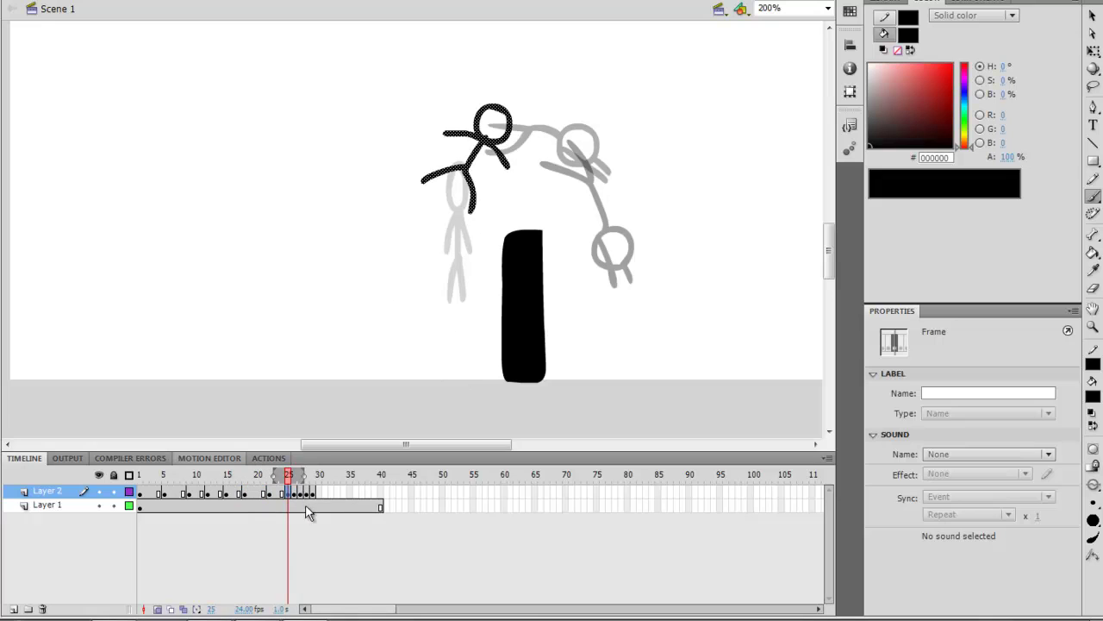
pyautogui.press('F5')
pyautogui.press('F5')
# - Extend the dive at frame 28, the fall at frame 31 and the landing poses at frames 34 and 37 by two frames each
pyautogui.click(305, 494)
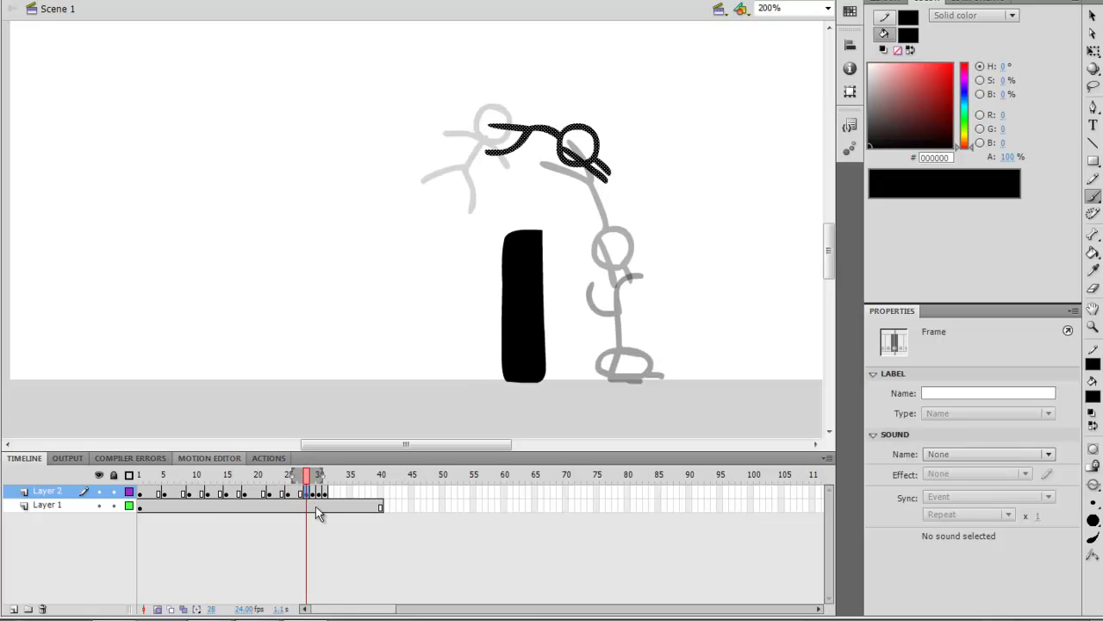
pyautogui.press('F5')
pyautogui.press('F5')
pyautogui.click(326, 493)
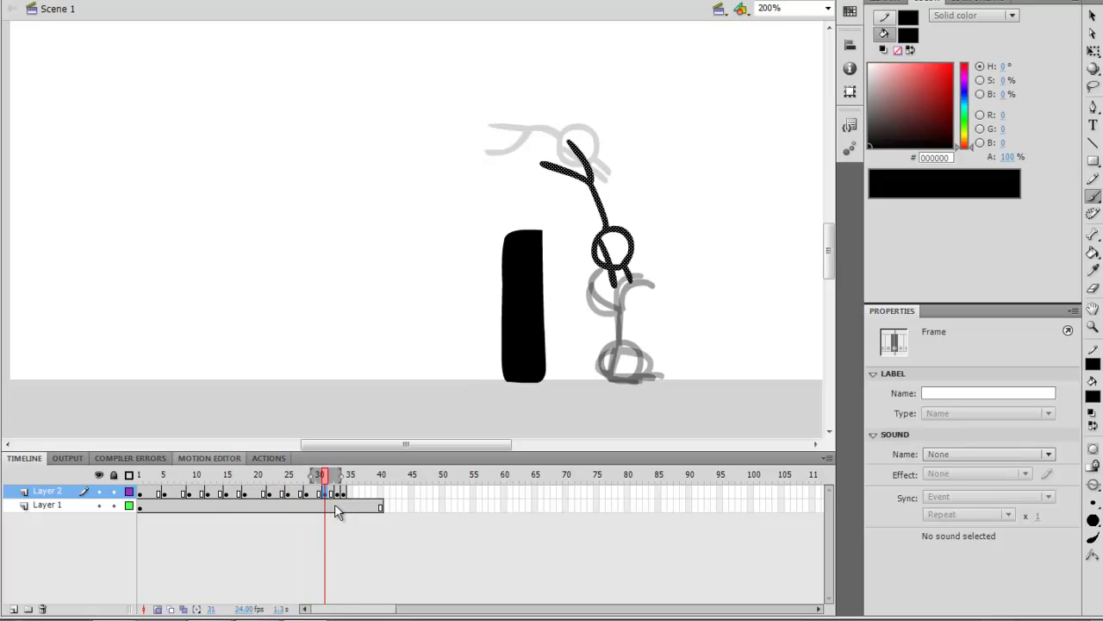
pyautogui.press('F5')
pyautogui.click(344, 493)
pyautogui.press('F5')
pyautogui.press('F5')
pyautogui.click(362, 491)
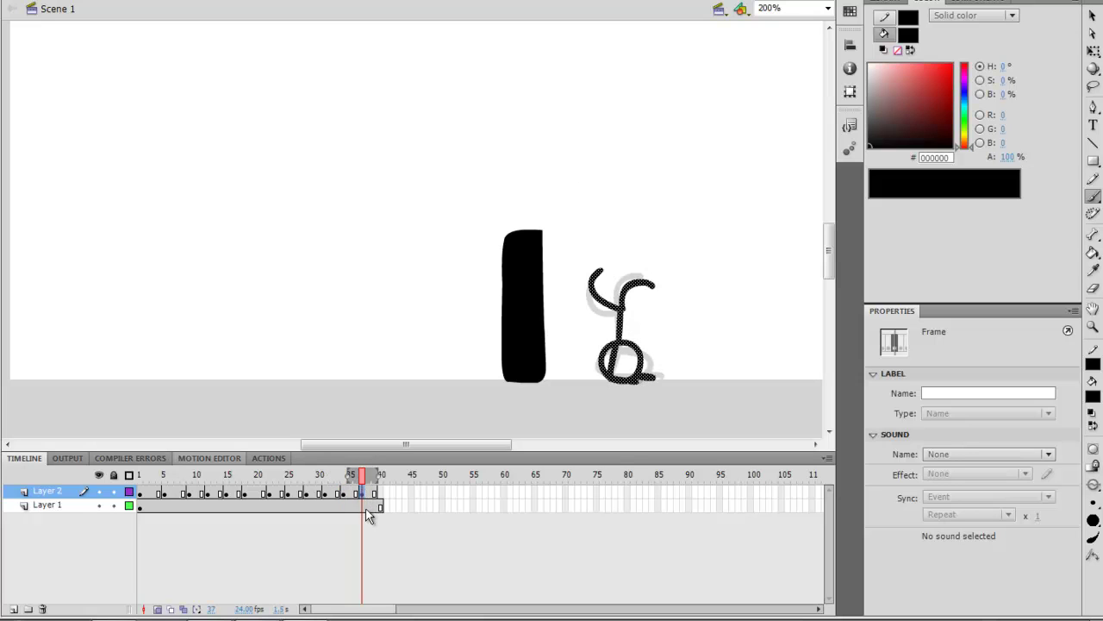
# - Play the retimed animation from frame 1 to review the pacing
pyautogui.moveTo(243, 476); pyautogui.dragTo(139, 475)
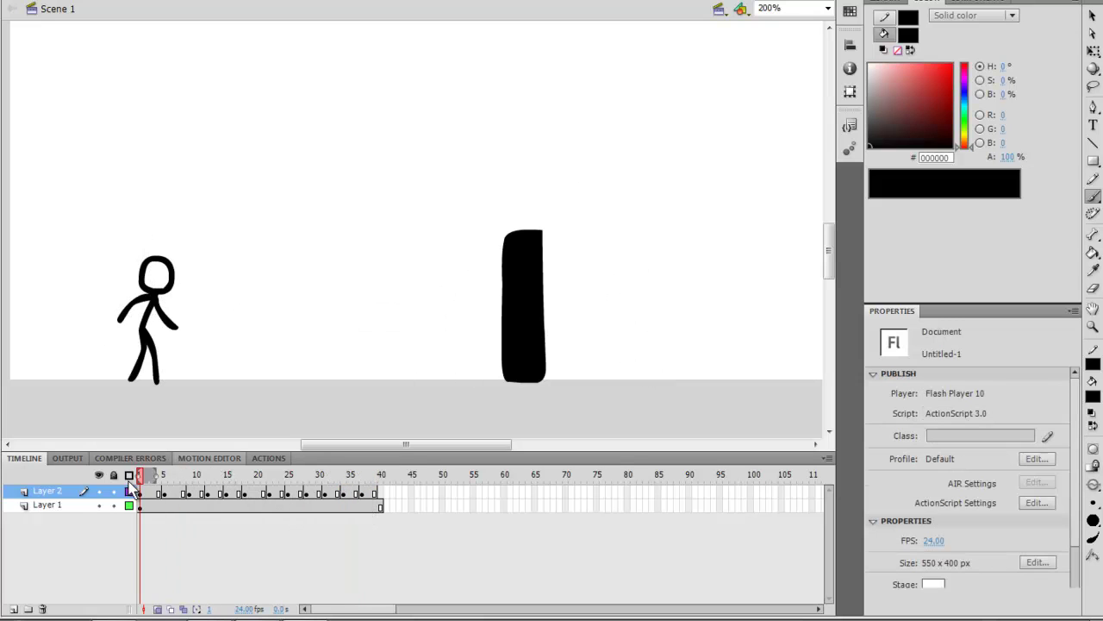
pyautogui.press('Return')
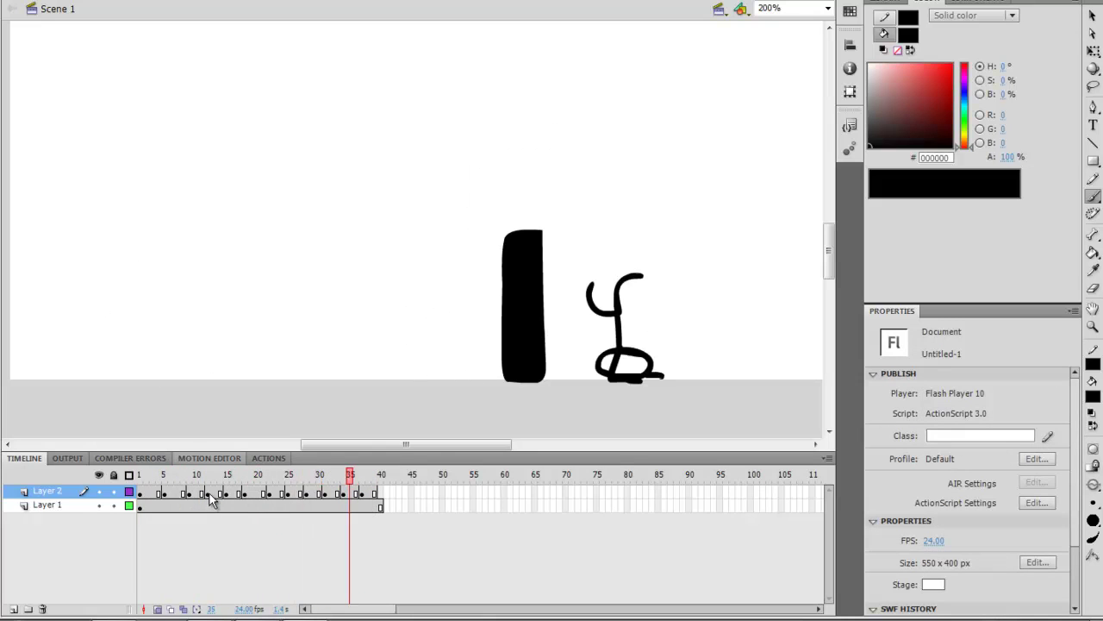
pyautogui.press('Return')
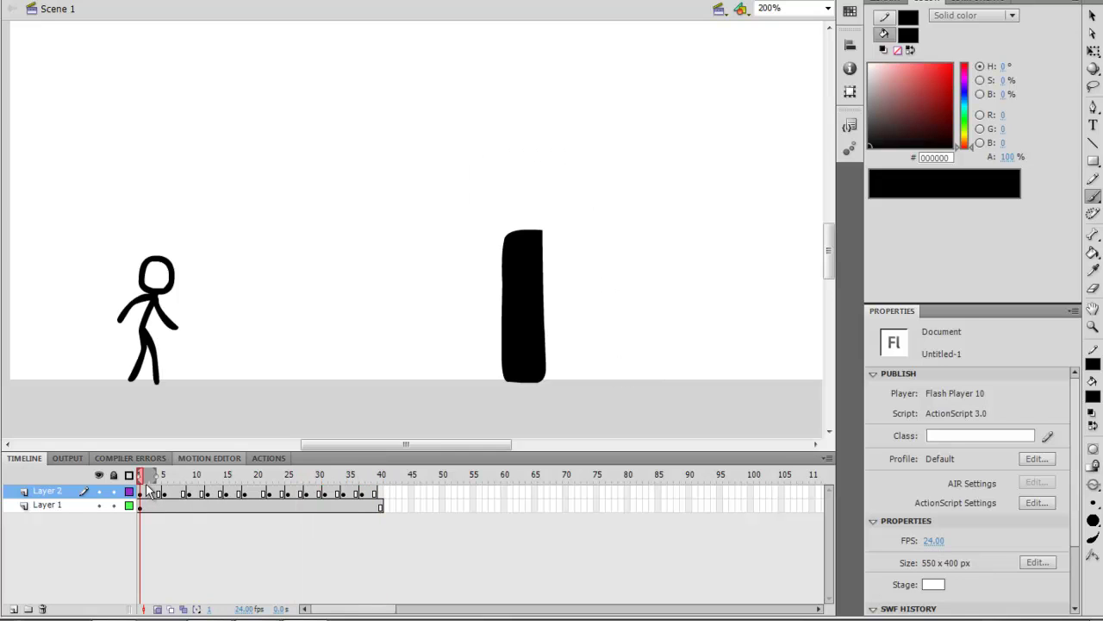
# - Hold the crouch at frame 18 for one more frame and replay the animation from the start
pyautogui.moveTo(234, 479)
pyautogui.mouseDown()
pyautogui.moveTo(265, 485)
pyautogui.moveTo(229, 483)
pyautogui.moveTo(245, 481)
pyautogui.mouseUp()
pyautogui.click(244, 493)
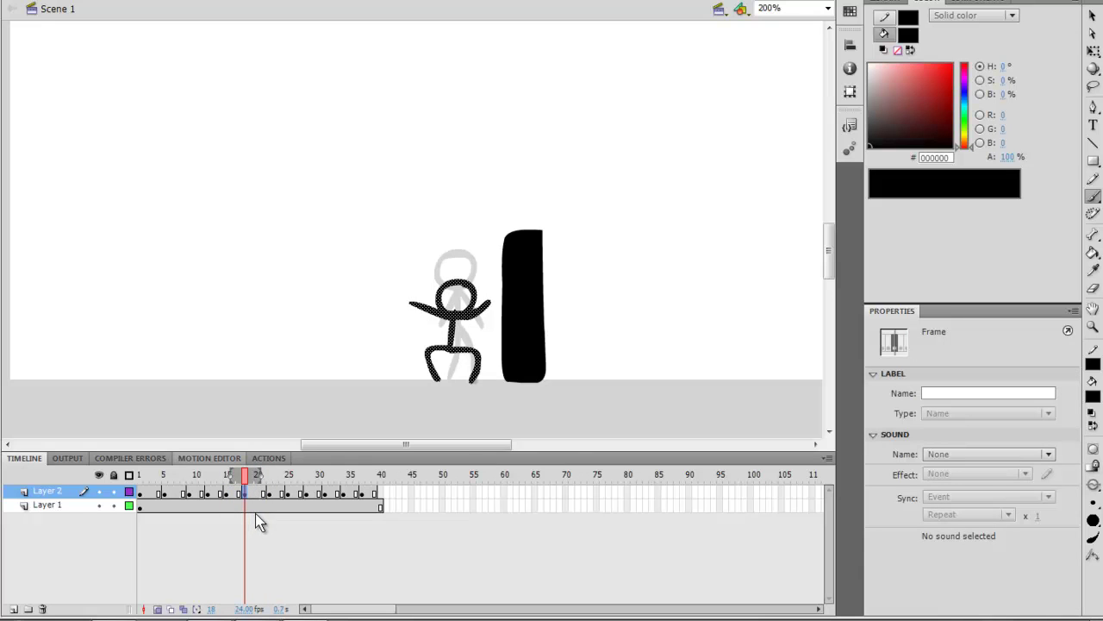
pyautogui.press('F5')
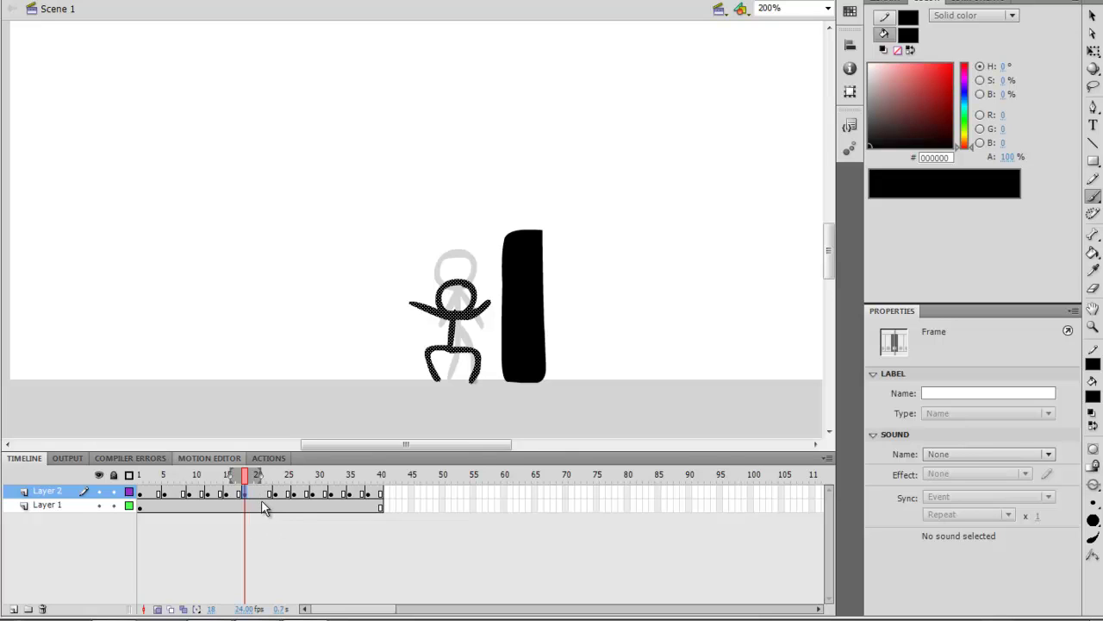
pyautogui.click(140, 475)
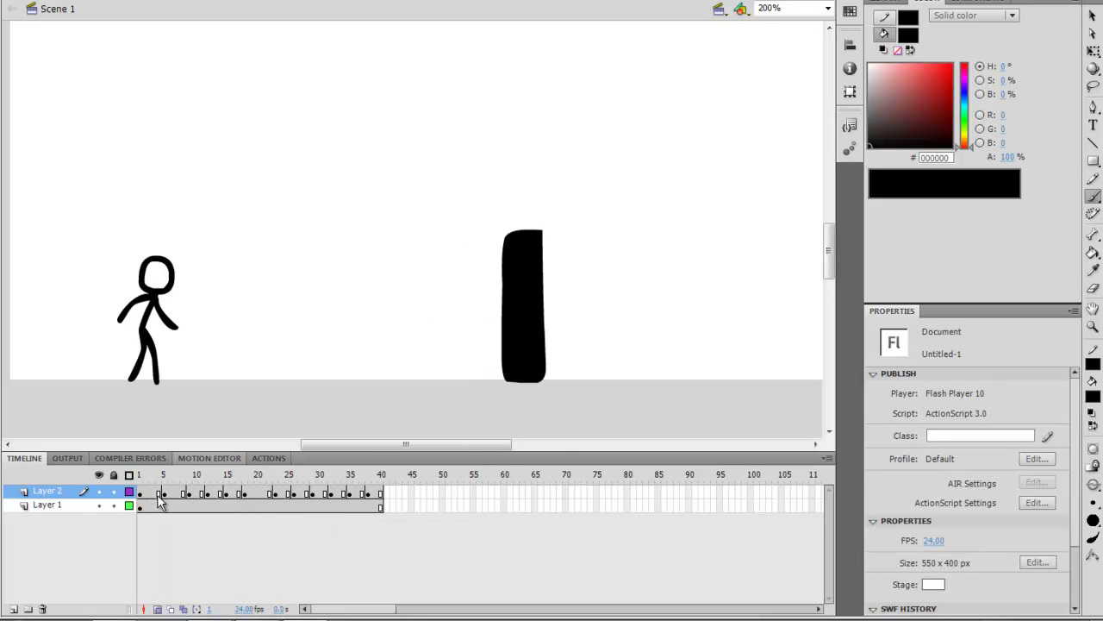
pyautogui.press('Return')
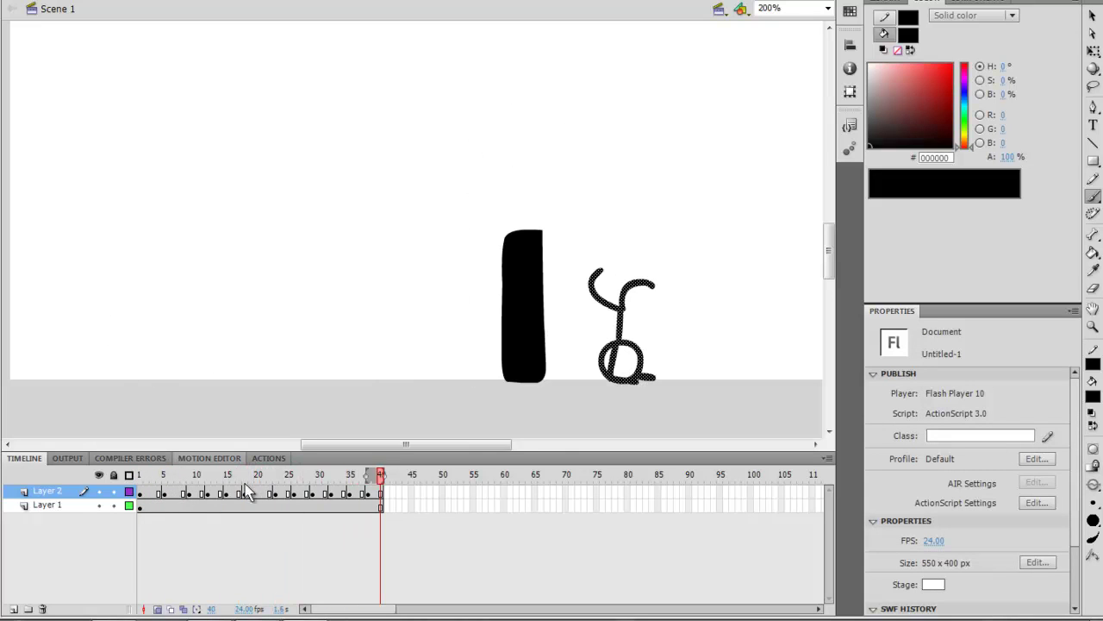
# - Examine the whole animation frame by frame, from the figure's starting stance at frame 1 to the landing
pyautogui.moveTo(248, 491); pyautogui.dragTo(141, 489)
pyautogui.click(162, 485)
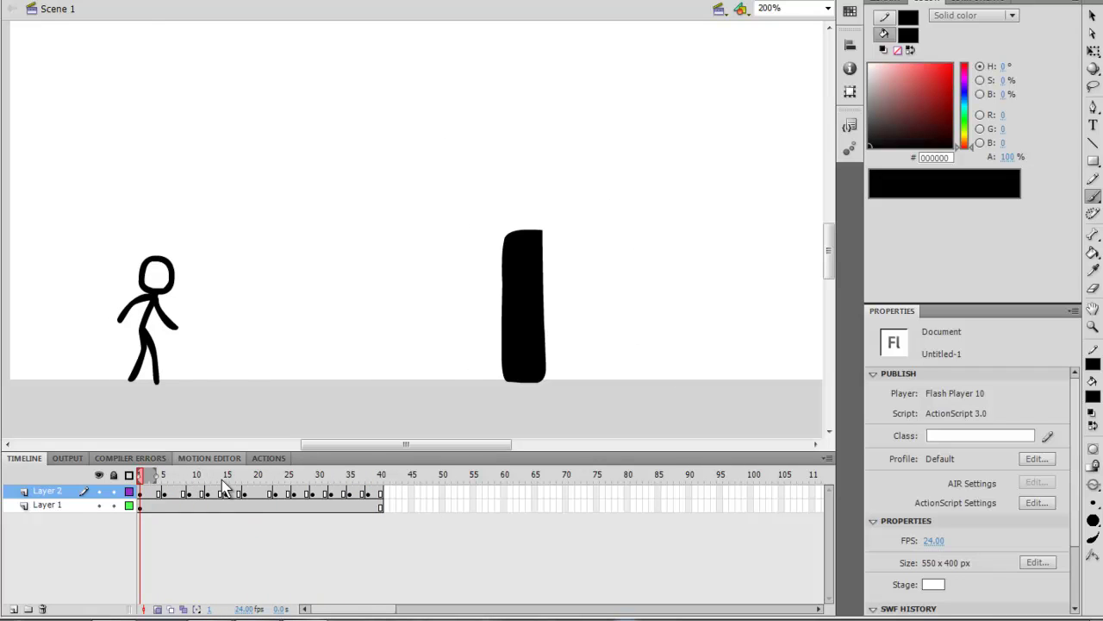
pyautogui.press(',')
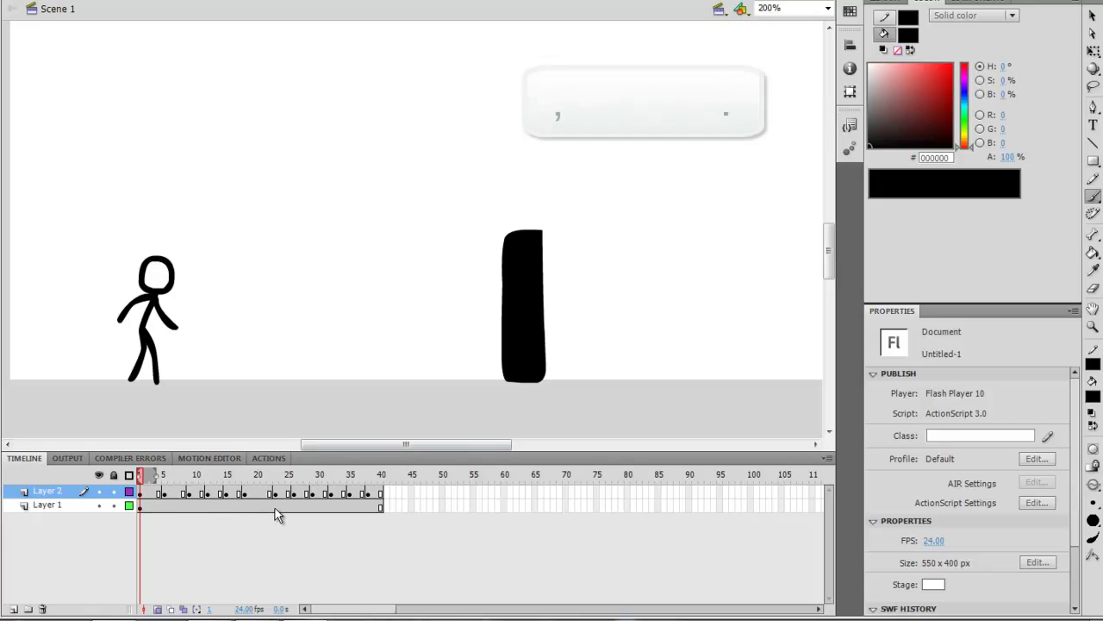
pyautogui.press('.')
pyautogui.press('.')
pyautogui.press('.')
pyautogui.press('.')
pyautogui.press('.')
pyautogui.press('.')
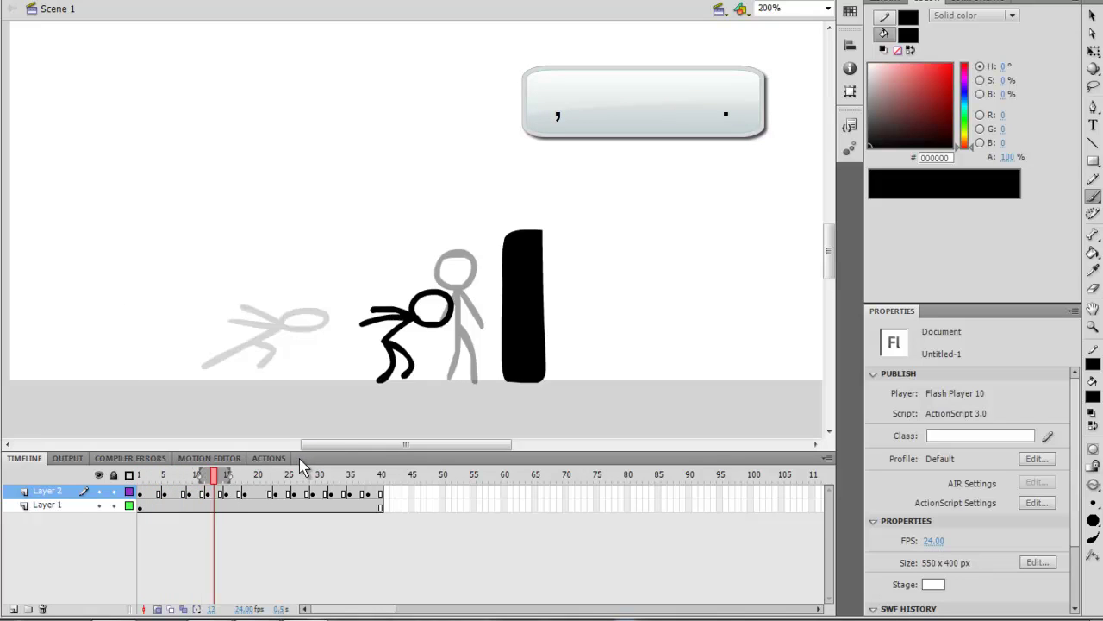
pyautogui.press('.')
pyautogui.press('.')
pyautogui.press('.')
pyautogui.press('.')
pyautogui.press('.')
pyautogui.press('.')
pyautogui.press('.')
pyautogui.press('.')
pyautogui.press('.')
pyautogui.press('.')
pyautogui.press('.')
pyautogui.press('.')
pyautogui.press('.')
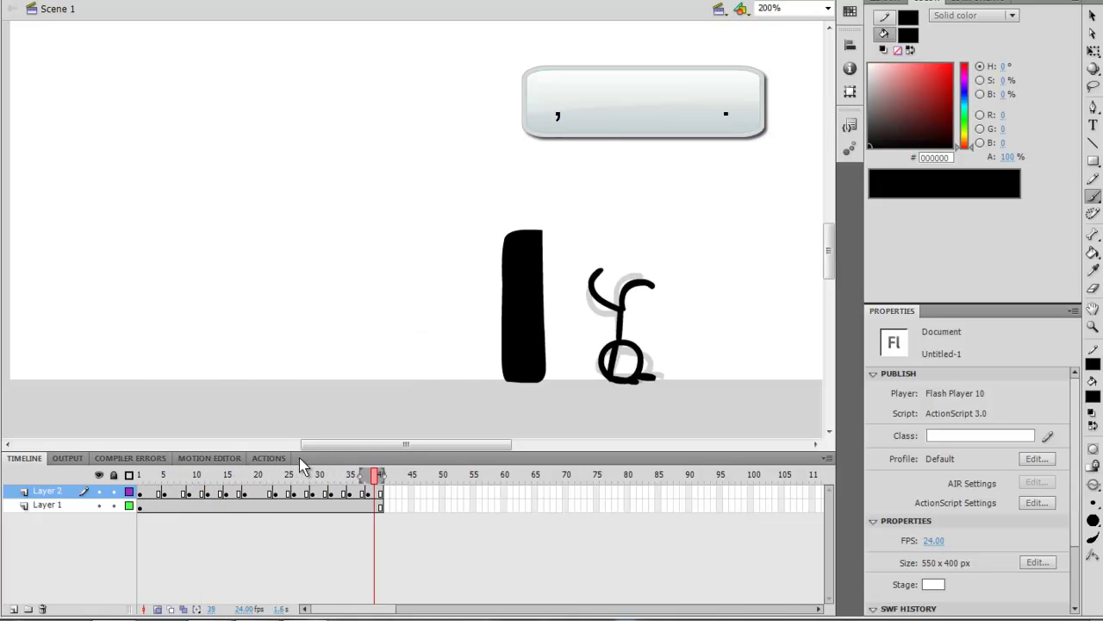
# - Step backward through the frames from the landing to the starting stance, comparing the poses
pyautogui.press(',')
pyautogui.press(',')
pyautogui.press(',')
pyautogui.press(',')
pyautogui.press(',')
pyautogui.press(',')
pyautogui.press(',')
pyautogui.press(',')
pyautogui.press(',')
pyautogui.press(',')
pyautogui.press(',')
pyautogui.press(',')
pyautogui.press(',')
pyautogui.press(',')
pyautogui.press(',')
pyautogui.press(',')
pyautogui.press(',')
pyautogui.press(',')
pyautogui.press(',')
pyautogui.press(',')
pyautogui.press(',')
pyautogui.press(',')
pyautogui.press(',')
pyautogui.press(',')
pyautogui.press(',')
pyautogui.press(',')
pyautogui.press(',')
pyautogui.press(',')
pyautogui.press(',')
pyautogui.press(',')
pyautogui.press(',')
pyautogui.press(',')
pyautogui.press(',')
pyautogui.press(',')
pyautogui.press(',')
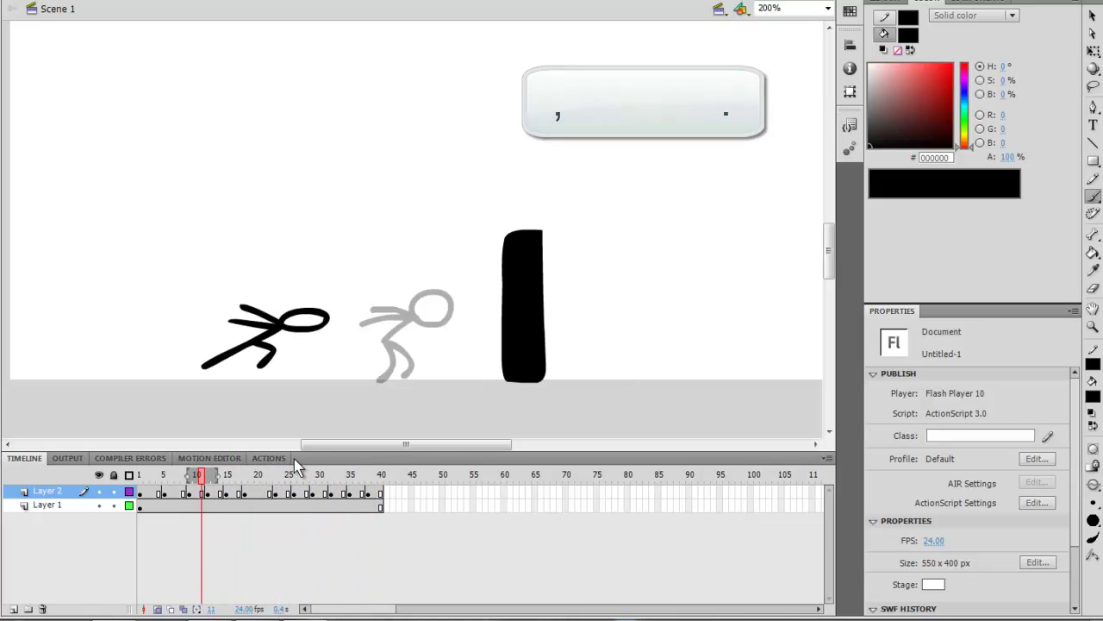
# - Step back and forth through the opening frames to examine the starting stance and its neighbouring anticipation pose
pyautogui.press('.')
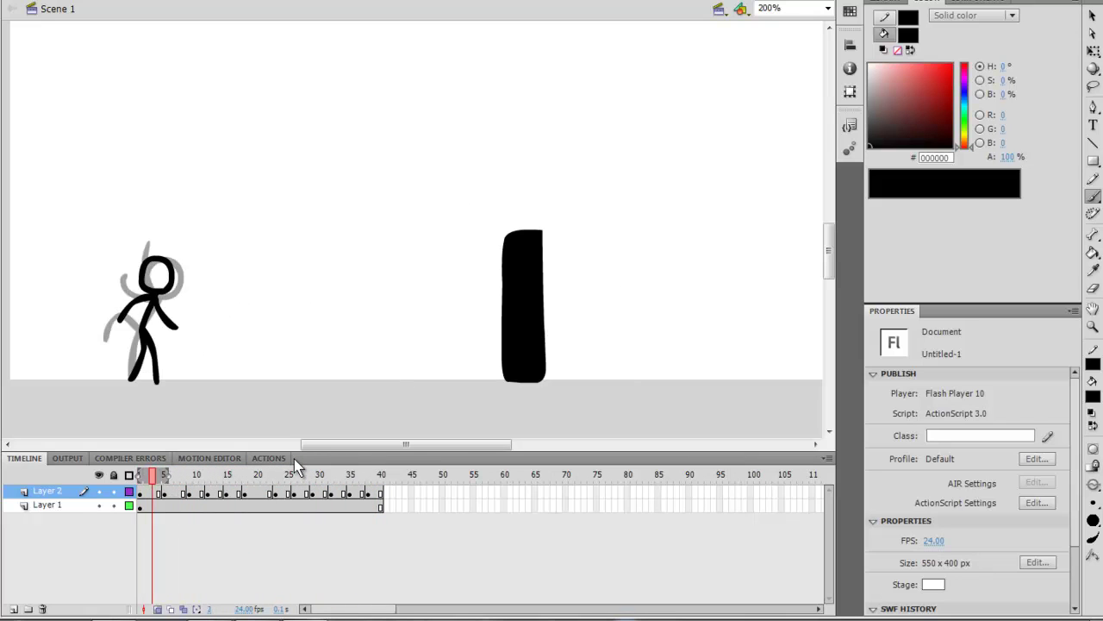
pyautogui.press('.')
pyautogui.press('.')
pyautogui.press('.')
pyautogui.press('.')
pyautogui.press('.')
pyautogui.press(',')
pyautogui.press(',')
pyautogui.press(',')
pyautogui.press(',')
pyautogui.press(',')
pyautogui.press(',')
pyautogui.press('.')
pyautogui.press('.')
pyautogui.press('.')
pyautogui.press('.')
pyautogui.press('.')
pyautogui.press('.')
pyautogui.press('.')
pyautogui.press('.')
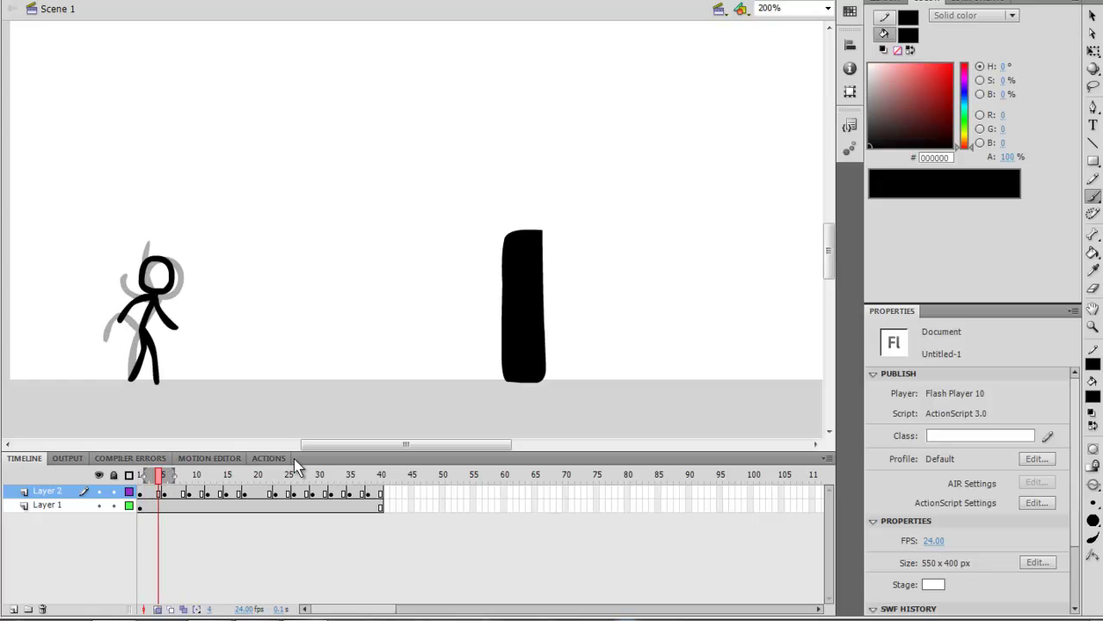
# - Step forward through the dash, stop and jump to examine the spacing of the poses, and return to the start
pyautogui.press('.')
pyautogui.press('.')
pyautogui.press('.')
pyautogui.press('.')
pyautogui.press('.')
pyautogui.press('.')
pyautogui.press('.')
pyautogui.press('.')
pyautogui.press('.')
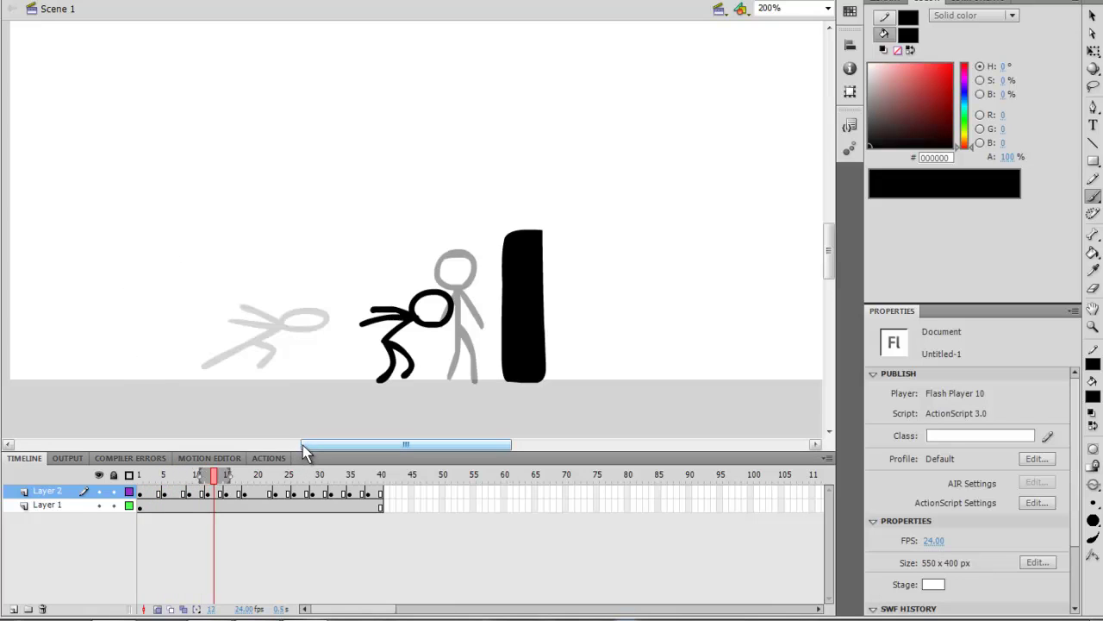
pyautogui.press('.')
pyautogui.press('.')
pyautogui.press('.')
pyautogui.press('.')
pyautogui.press('.')
pyautogui.press('.')
pyautogui.press('.')
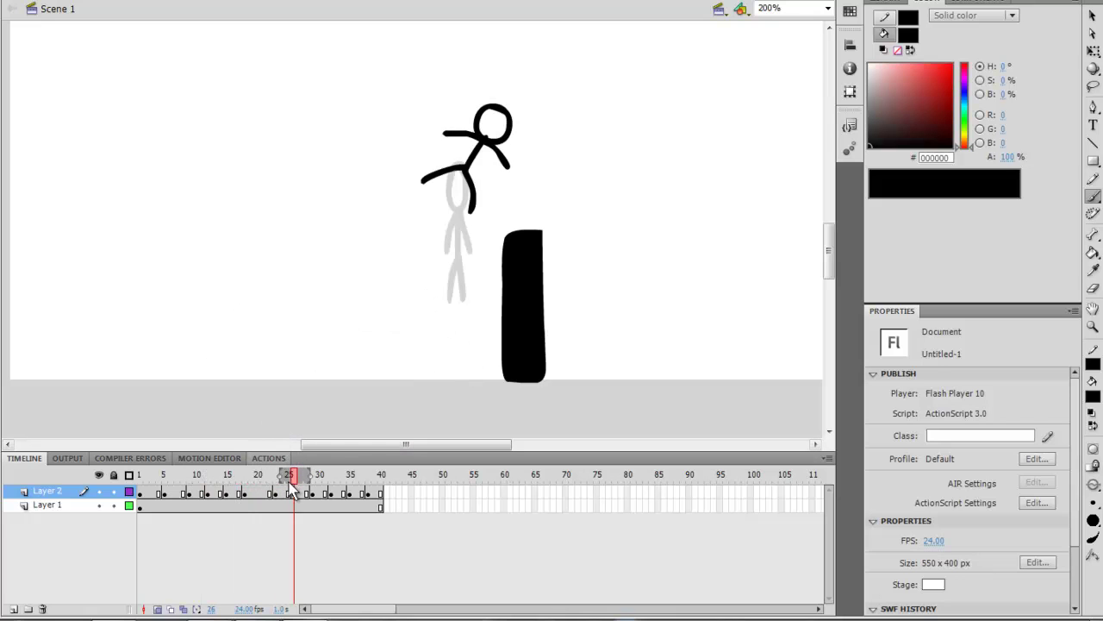
pyautogui.moveTo(296, 482); pyautogui.dragTo(141, 485)
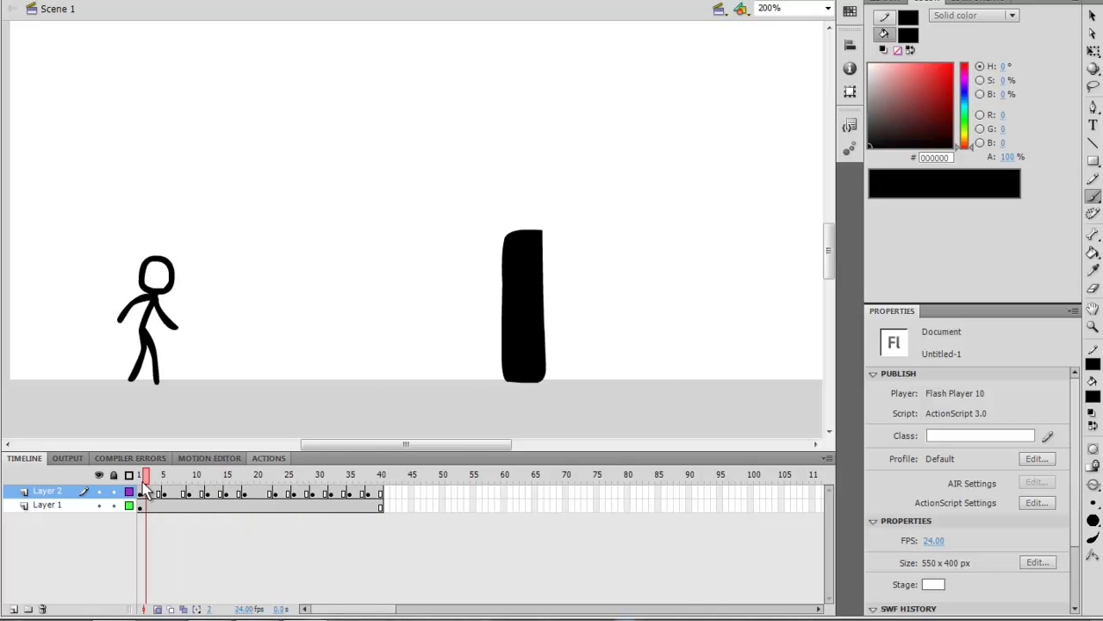
# - Choose a larger brush size, testing it with trial circles beside the figure at frame 4 and undoing each one
pyautogui.click(158, 493)
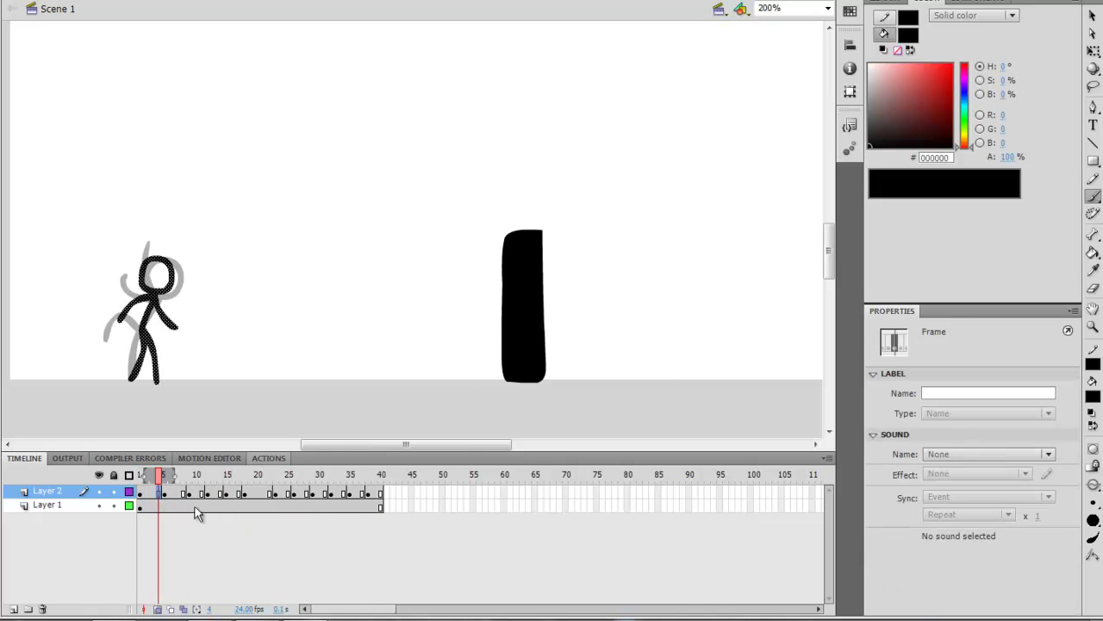
pyautogui.hotkey('ctrl', '=')
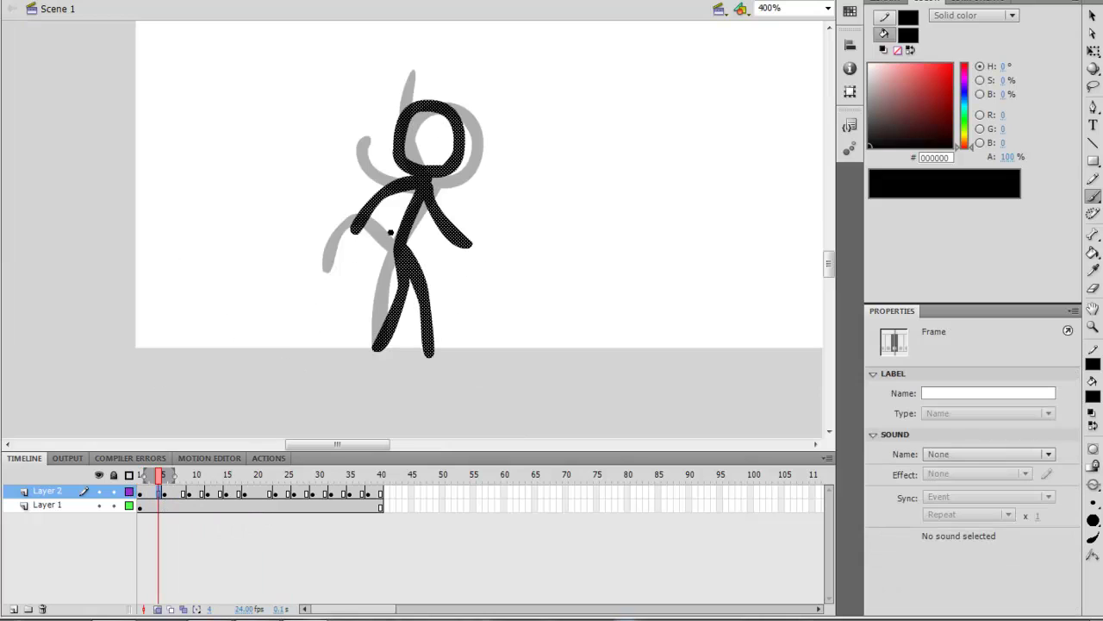
pyautogui.moveTo(390, 233); pyautogui.dragTo(394, 303)
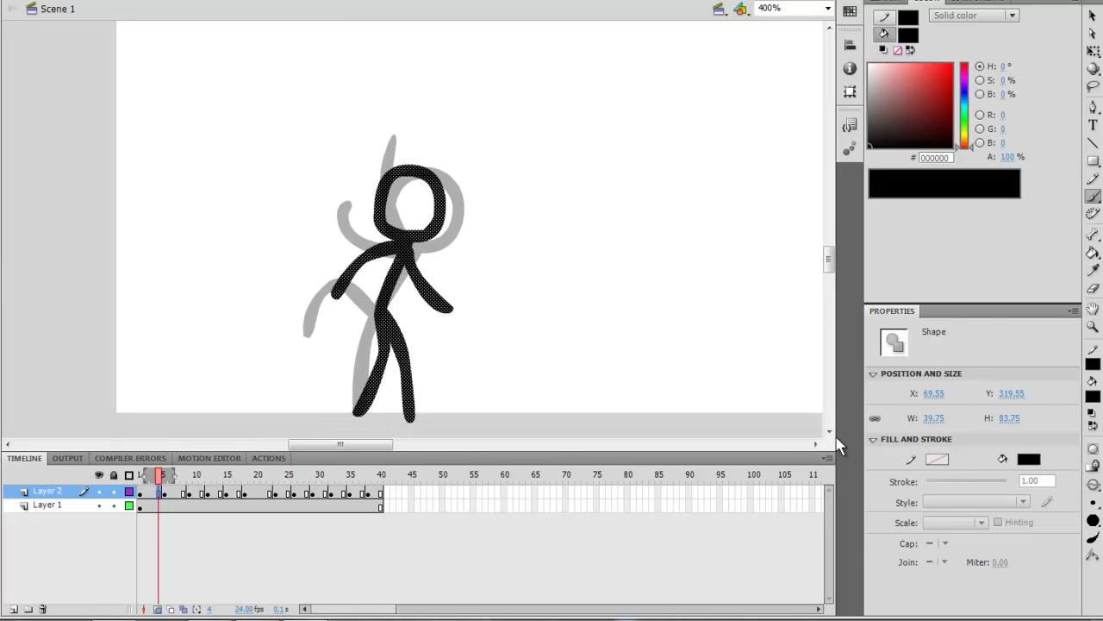
pyautogui.click(1093, 503)
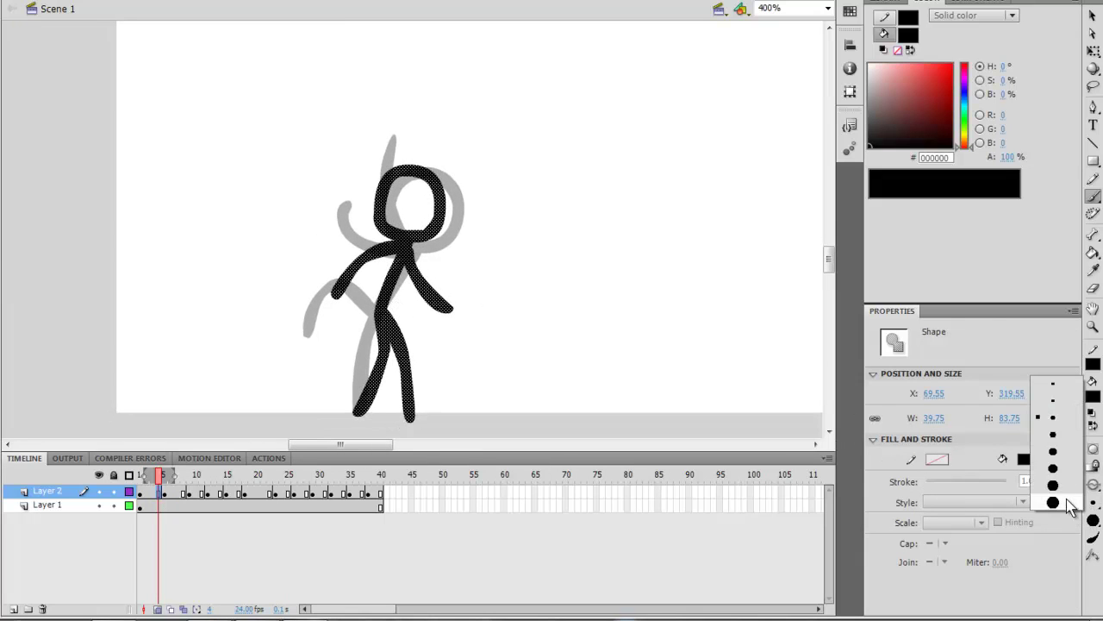
pyautogui.click(1067, 500)
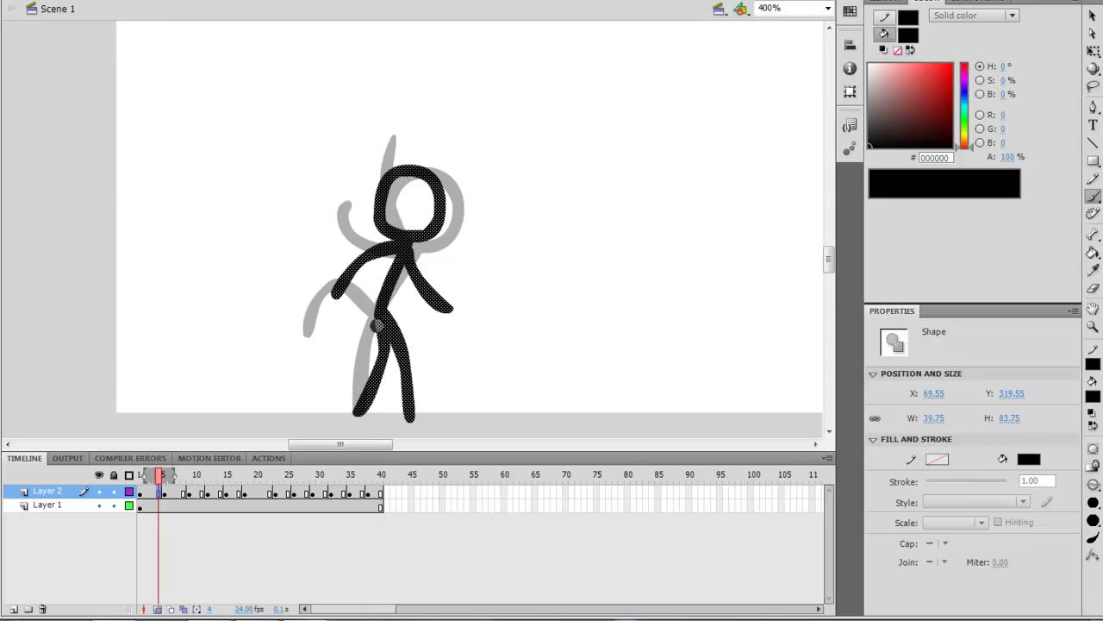
pyautogui.moveTo(519, 206)
pyautogui.mouseDown()
pyautogui.moveTo(485, 216)
pyautogui.moveTo(528, 207)
pyautogui.mouseUp()
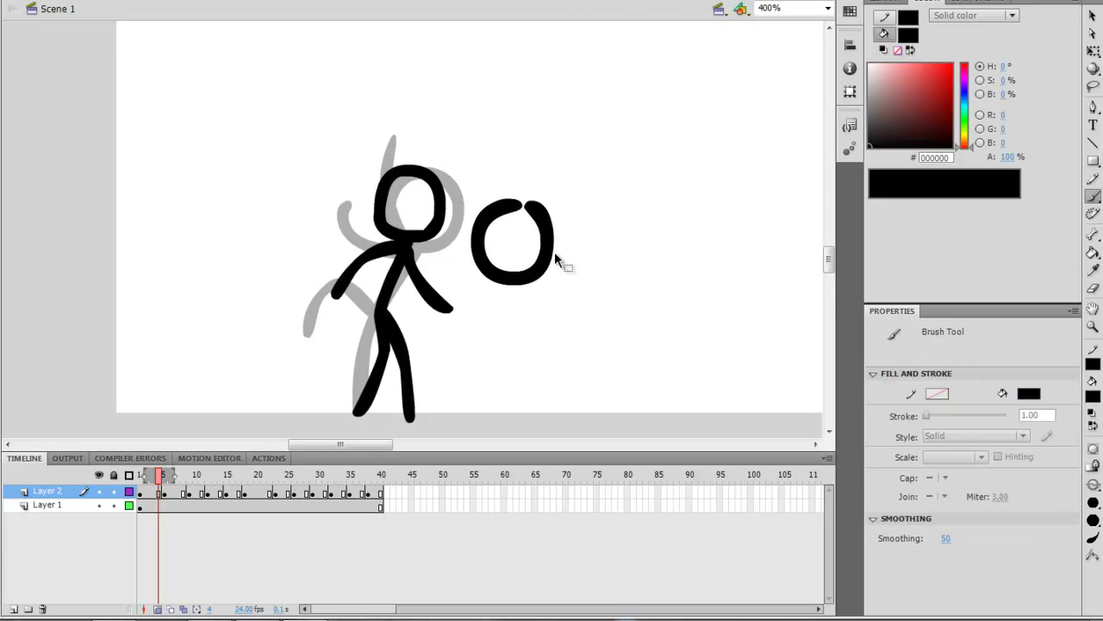
pyautogui.hotkey('ctrl', 'z')
pyautogui.click(1090, 504)
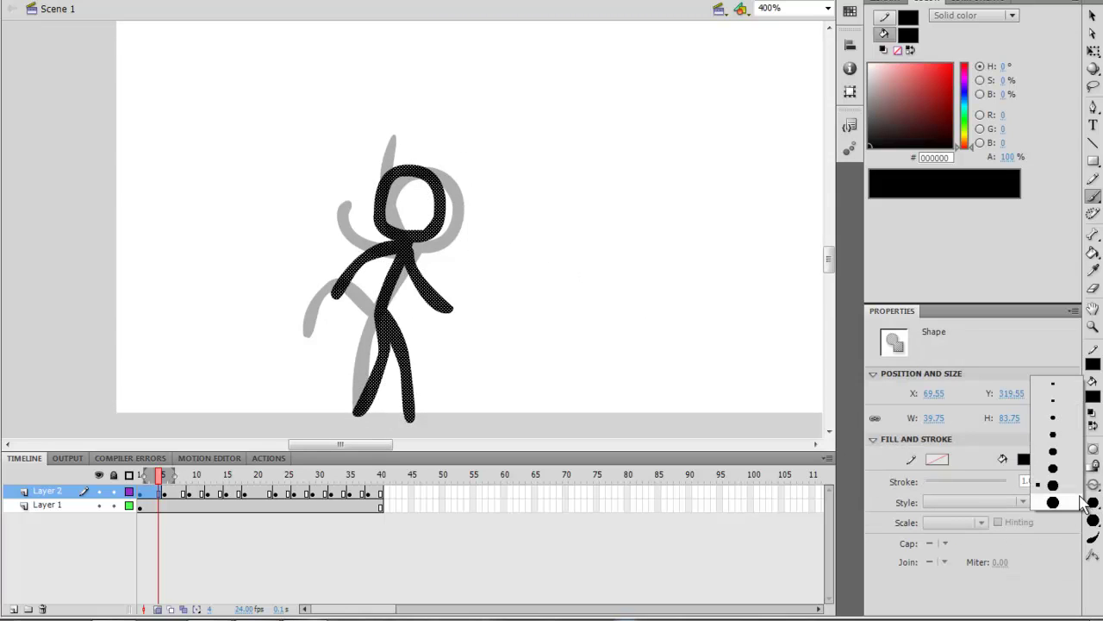
pyautogui.click(1080, 502)
pyautogui.moveTo(541, 194)
pyautogui.mouseDown()
pyautogui.moveTo(495, 229)
pyautogui.moveTo(554, 221)
pyautogui.mouseUp()
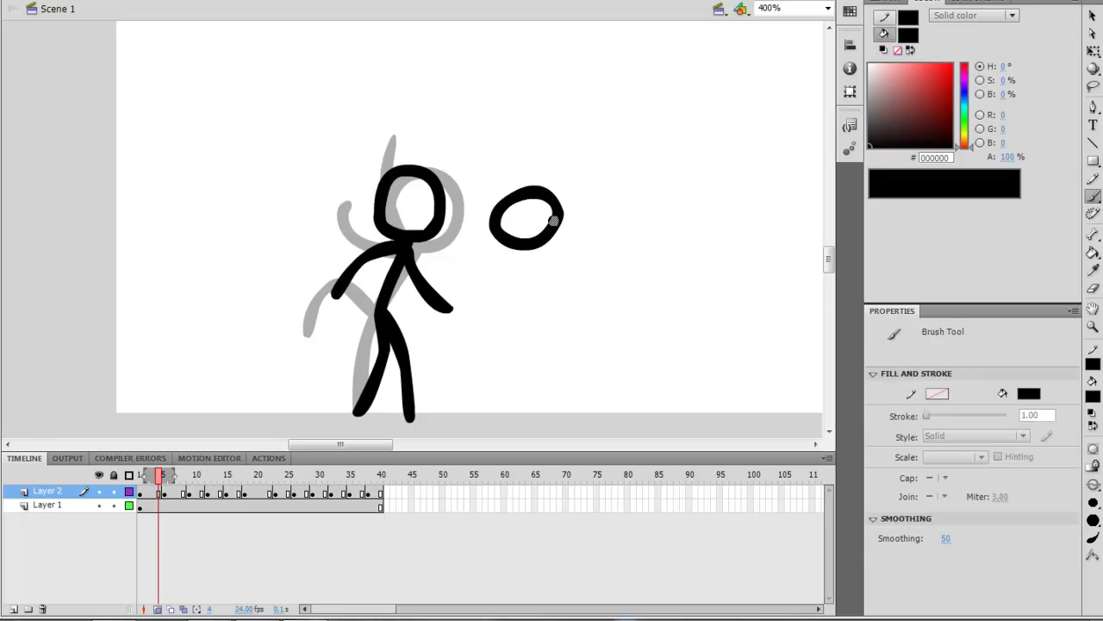
pyautogui.hotkey('ctrl', 'z')
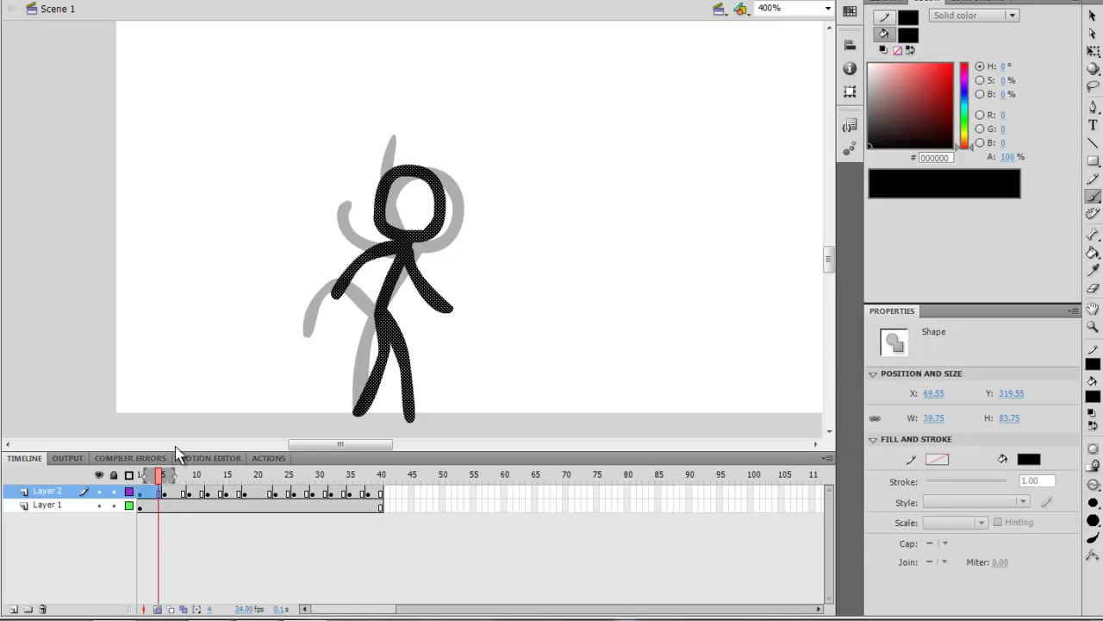
# - Insert a blank keyframe at frame 4 of Layer 2, and add a new layer above with Layer 2 hidden
pyautogui.click(161, 496)
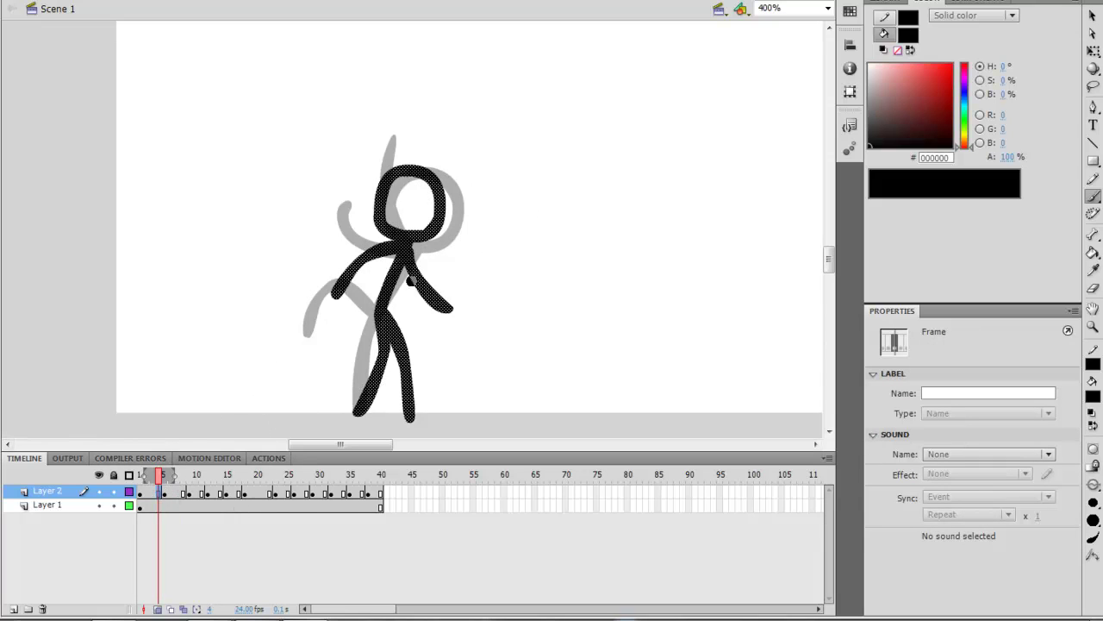
pyautogui.press('Delete')
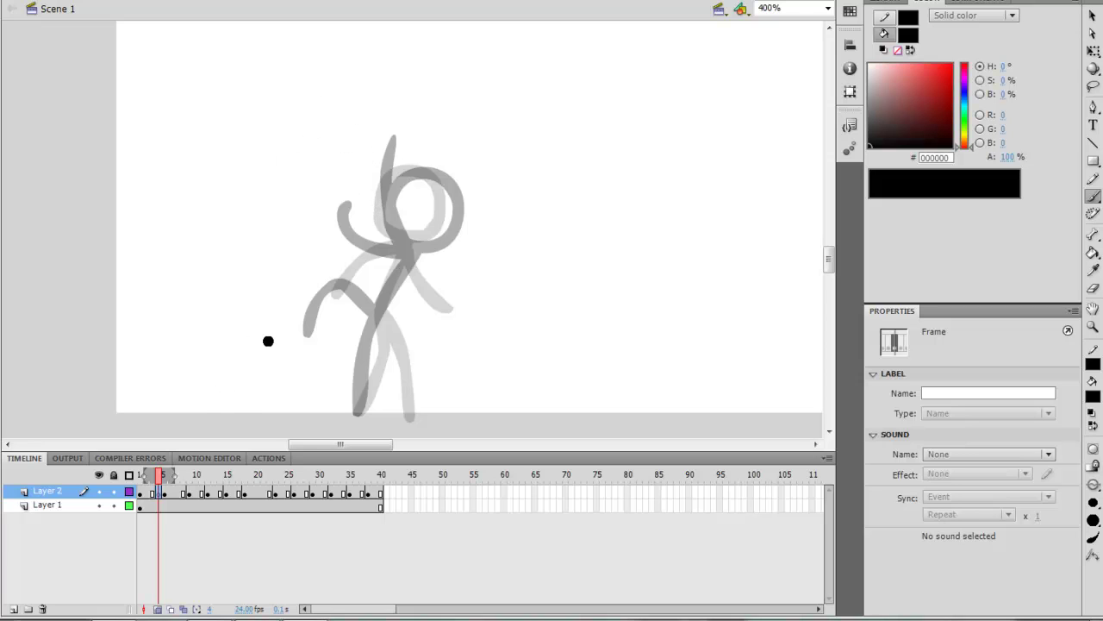
pyautogui.click(12, 609)
pyautogui.click(140, 491)
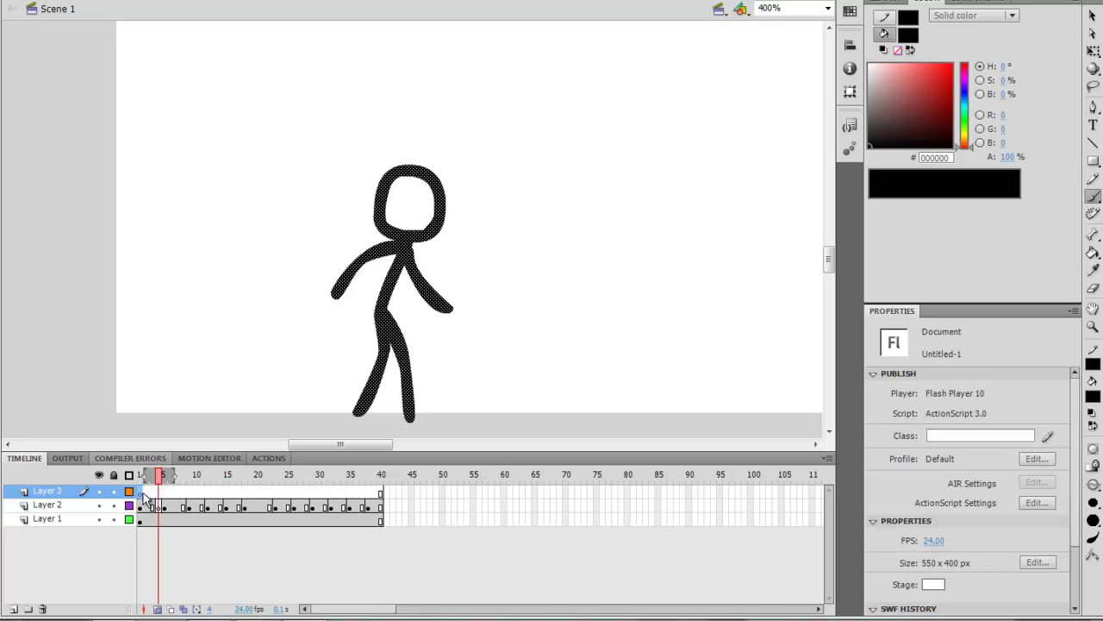
pyautogui.click(98, 504)
# - Paint a small circle in each of frames 1 to 4 of Layer 3, spaced evenly in a horizontal row
pyautogui.moveTo(279, 135); pyautogui.dragTo(272, 131)
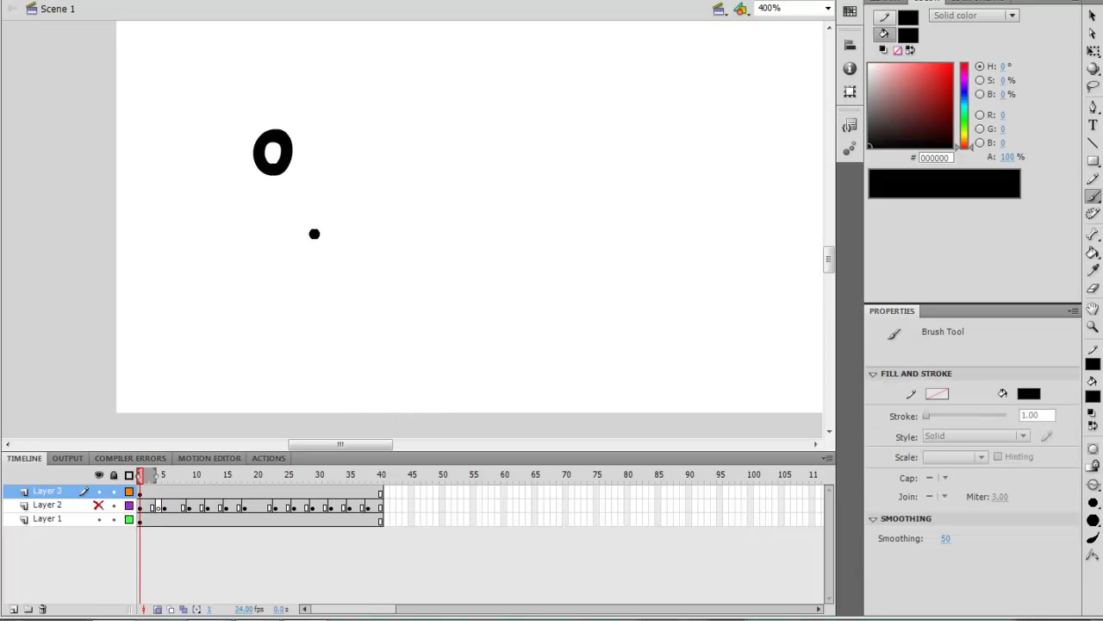
pyautogui.press('F7')
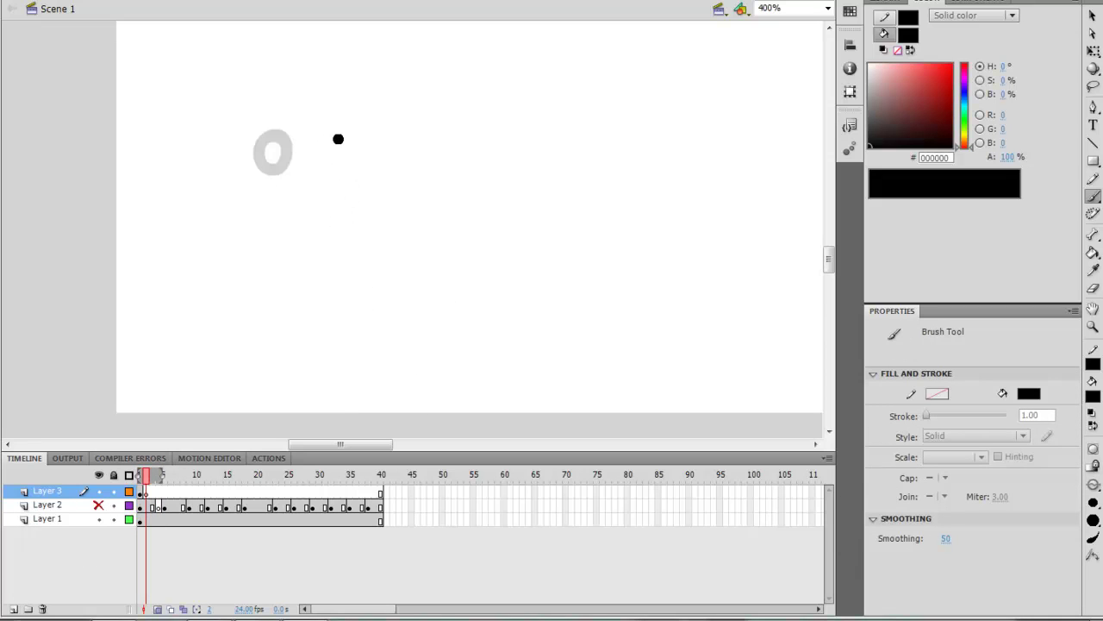
pyautogui.moveTo(338, 139); pyautogui.dragTo(341, 136)
pyautogui.press('F7')
pyautogui.moveTo(423, 141); pyautogui.dragTo(425, 137)
pyautogui.press('F7')
pyautogui.moveTo(500, 140)
pyautogui.mouseDown()
pyautogui.moveTo(504, 166)
pyautogui.moveTo(501, 142)
pyautogui.mouseUp()
# - Play the evenly spaced circle animation from frame 1 to review its motion
pyautogui.click(139, 493)
pyautogui.press('Return')
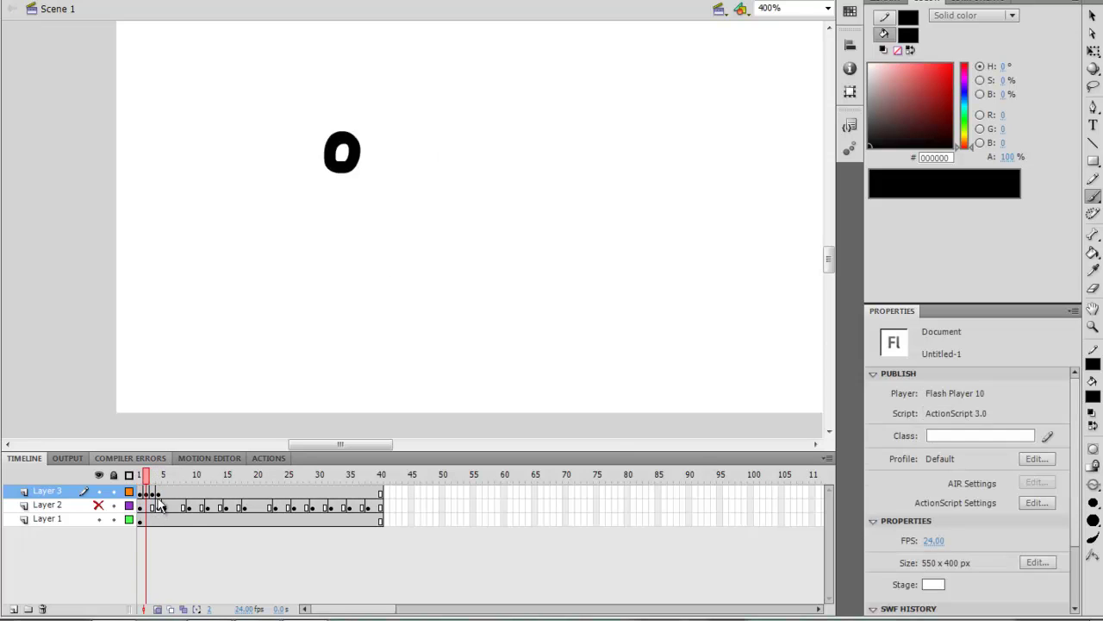
pyautogui.click(146, 496)
# - Move the second circle close to the first and the third circle close to the last to ease the motion
pyautogui.click(140, 493)
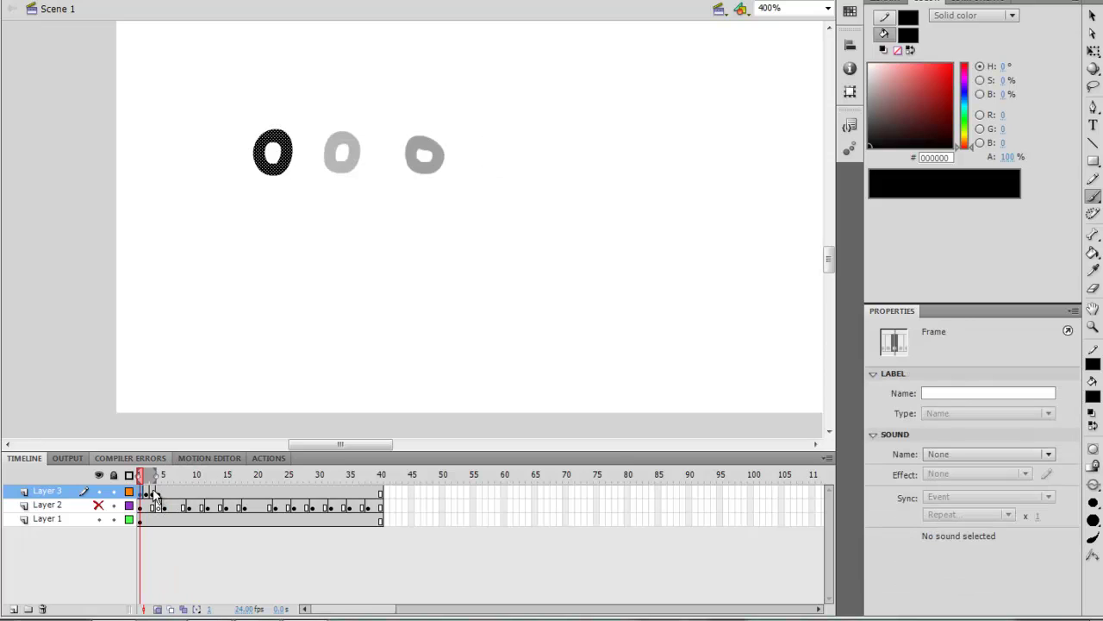
pyautogui.press('v')
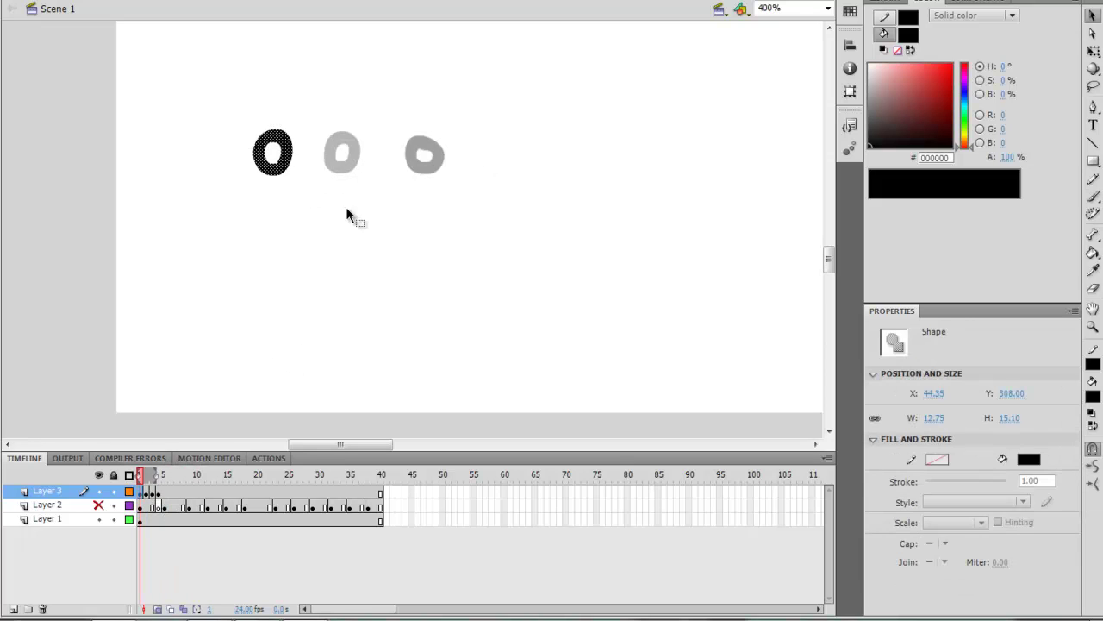
pyautogui.press('.')
pyautogui.moveTo(354, 159); pyautogui.dragTo(338, 164)
pyautogui.click(152, 492)
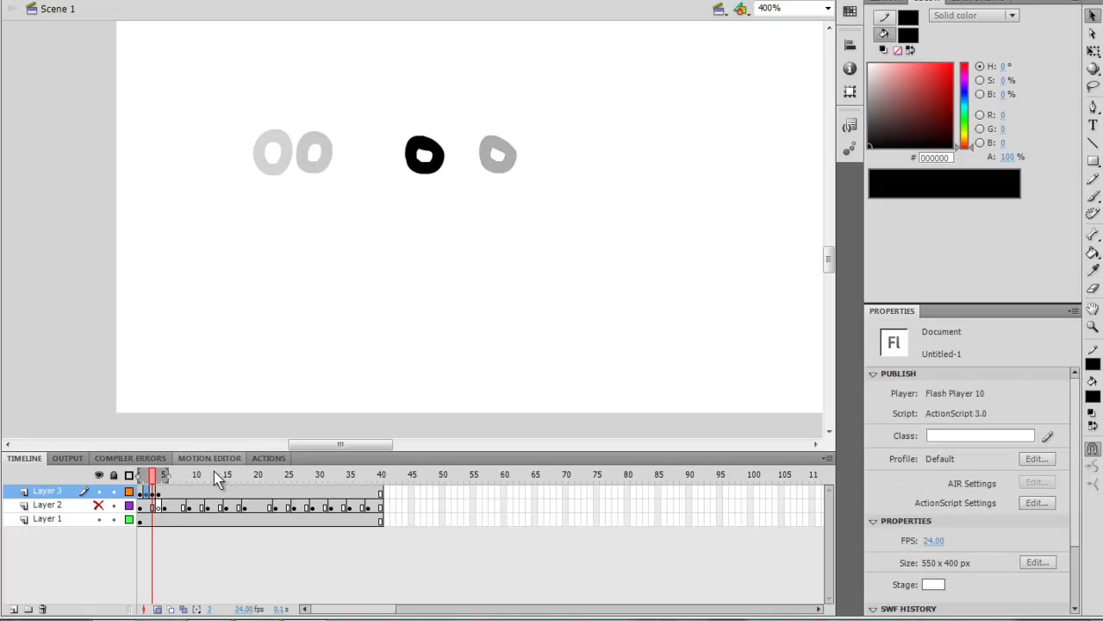
pyautogui.moveTo(443, 178); pyautogui.dragTo(480, 169)
pyautogui.click(153, 493)
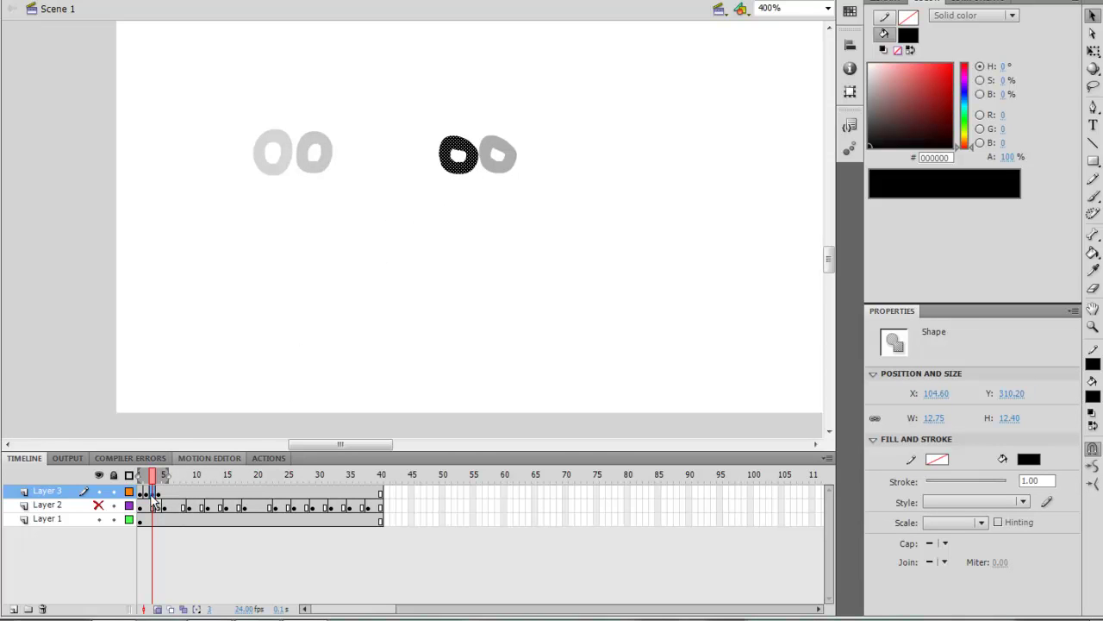
# - Add a blank keyframe after the second circle and paint an in-between circle in the wide gap
pyautogui.click(148, 493)
pyautogui.press('F5')
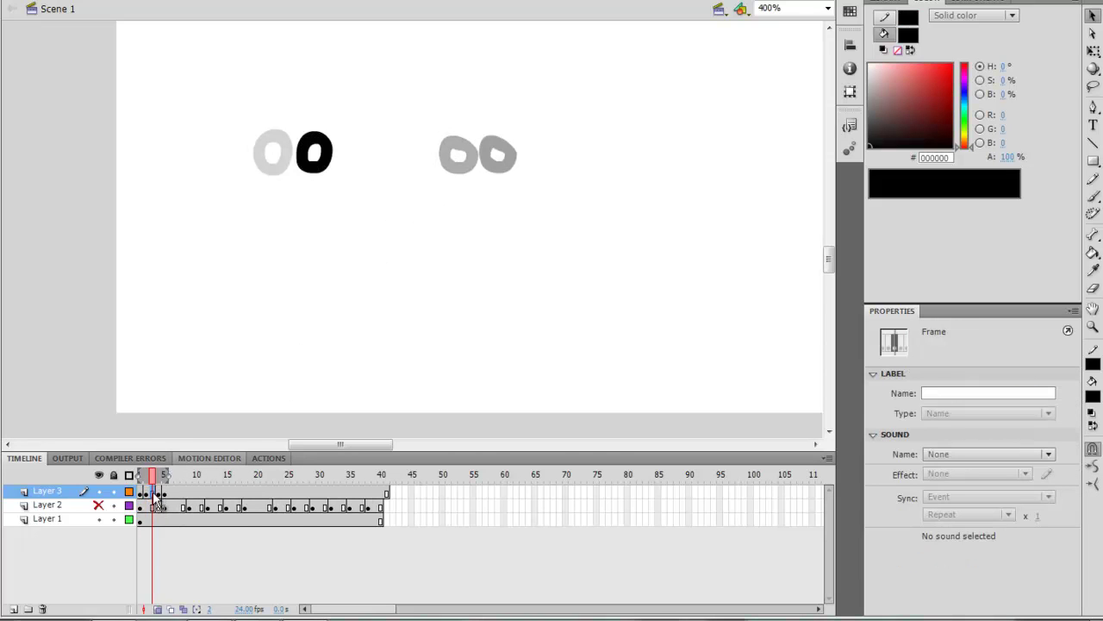
pyautogui.press('b')
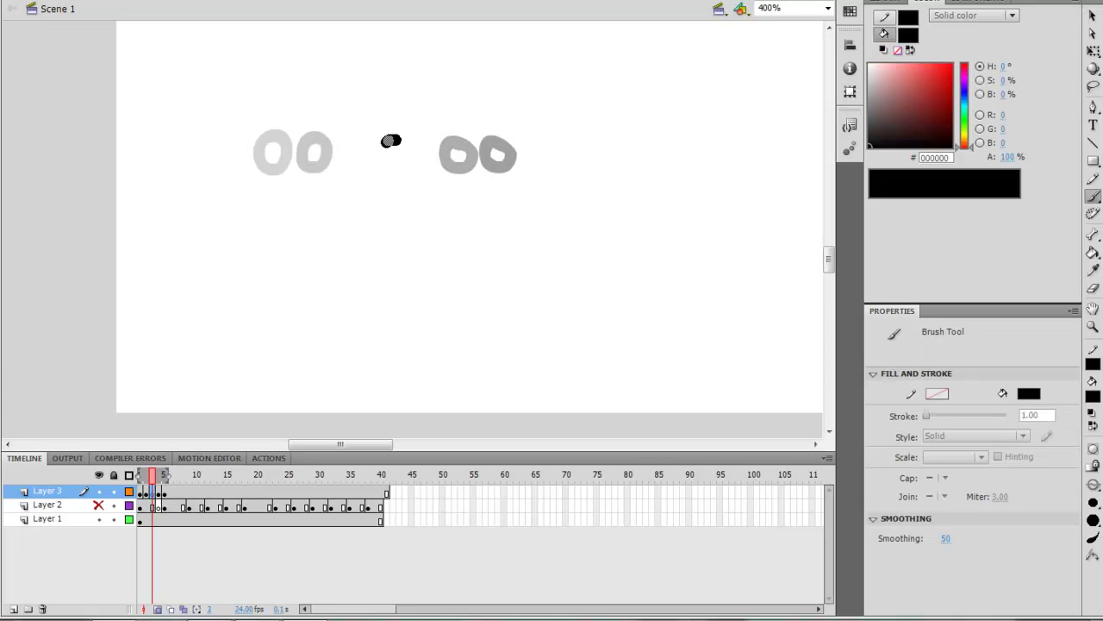
pyautogui.moveTo(390, 141); pyautogui.dragTo(391, 141)
# - Replay the eased circle animation from frame 1 and compare the spacing of its circles
pyautogui.click(140, 498)
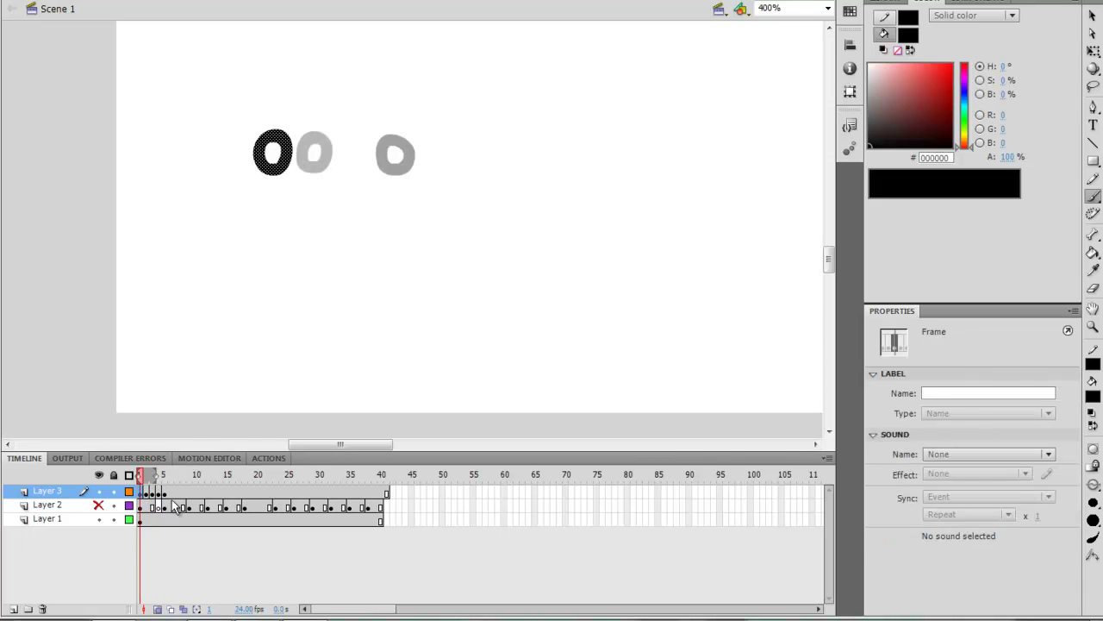
pyautogui.press('Return')
pyautogui.click(139, 498)
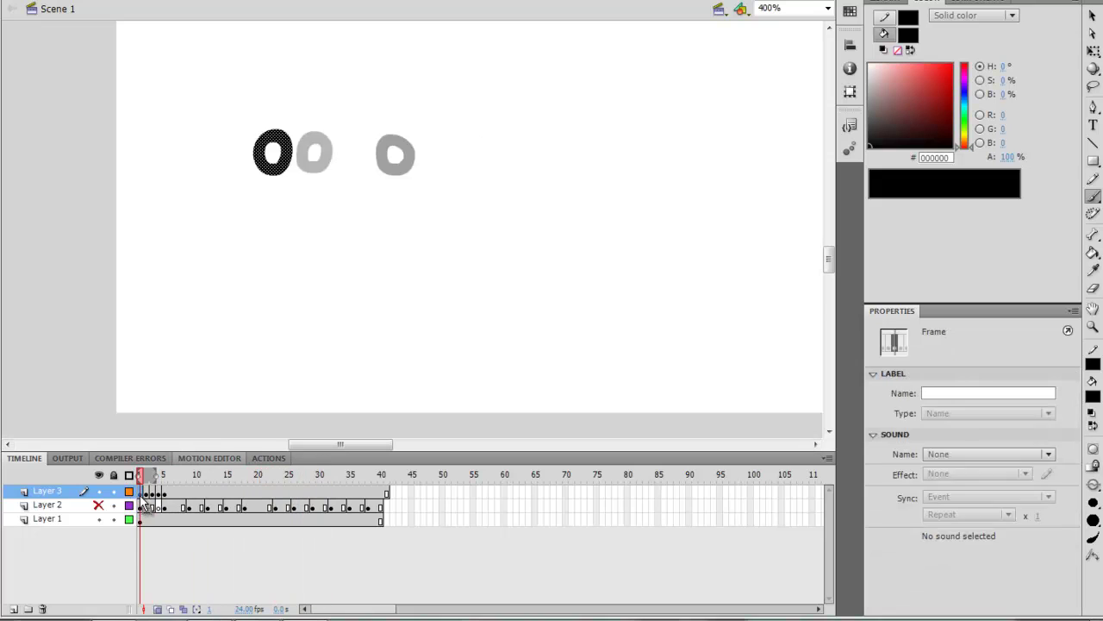
pyautogui.press('Return')
pyautogui.press('Return')
pyautogui.click(153, 497)
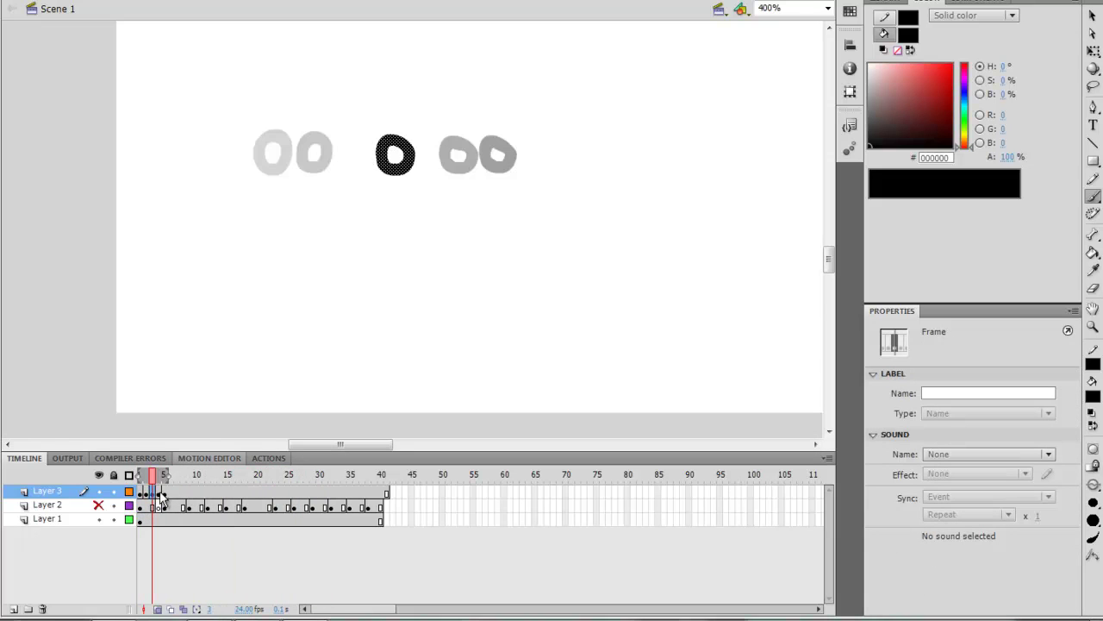
pyautogui.click(165, 496)
pyautogui.click(141, 497)
pyautogui.press('Return')
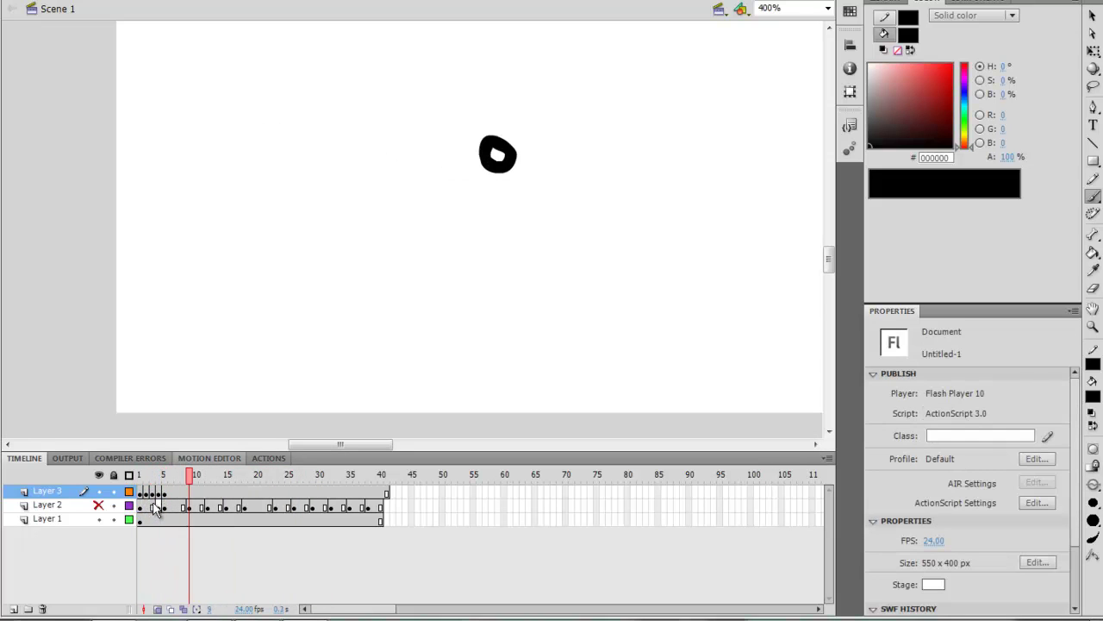
# - Play the eased circle animation several more times from its opening frames to judge how the motion slows and speeds up
pyautogui.press('Return')
pyautogui.click(147, 499)
pyautogui.press('Return')
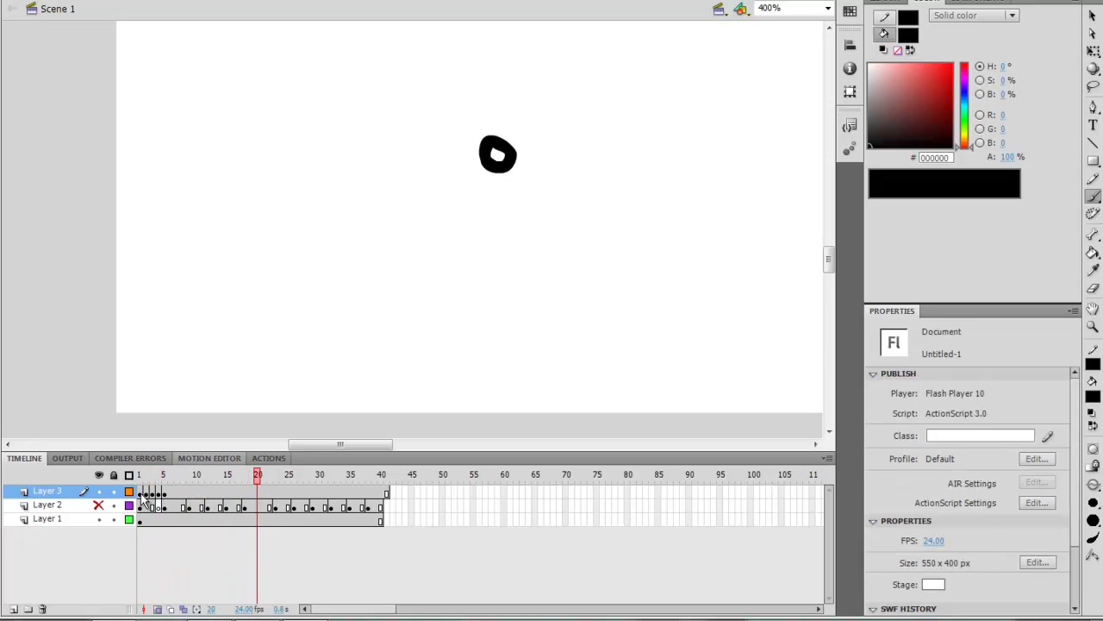
pyautogui.click(150, 507)
pyautogui.press('Return')
pyautogui.click(144, 508)
pyautogui.press('Return')
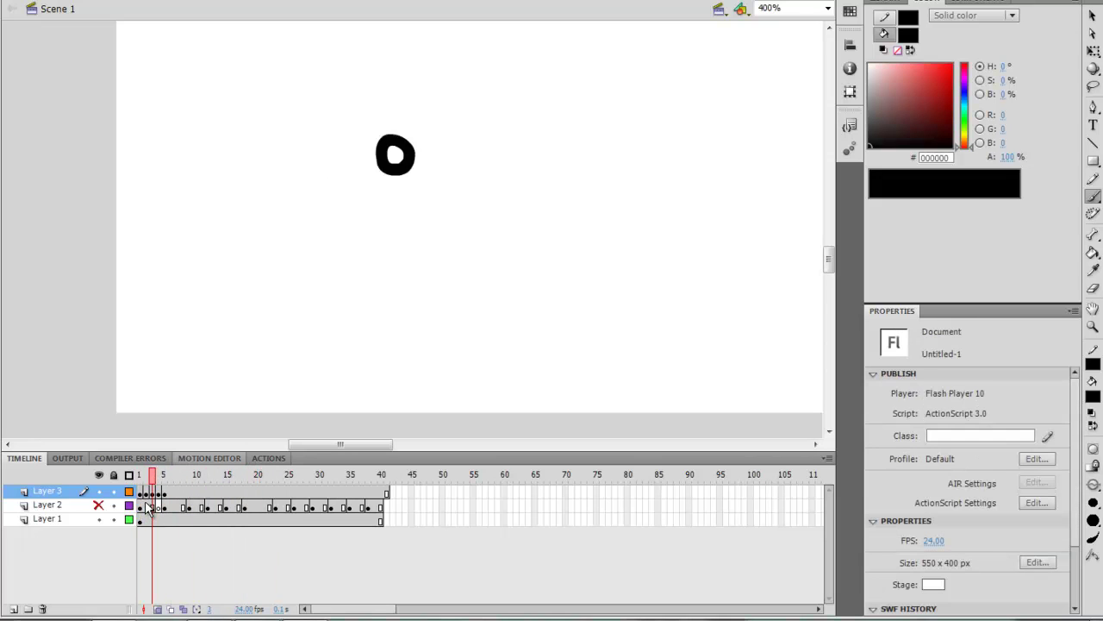
pyautogui.click(145, 508)
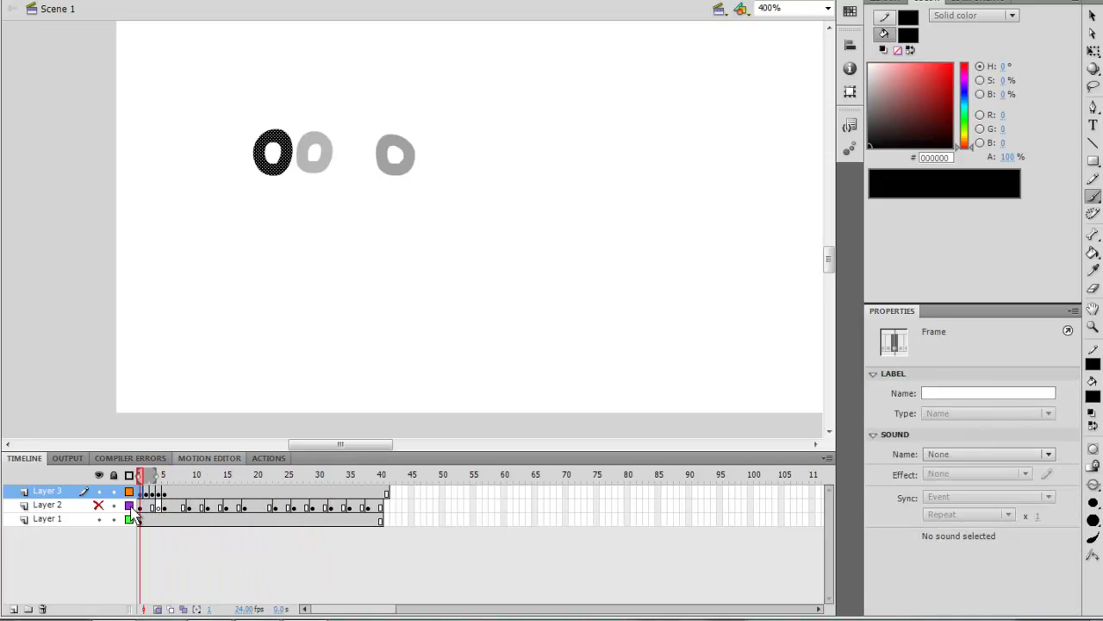
# - Show the stick figure on Layer 2 again and delete the circle layer, Layer 3
pyautogui.click(99, 505)
pyautogui.click(158, 507)
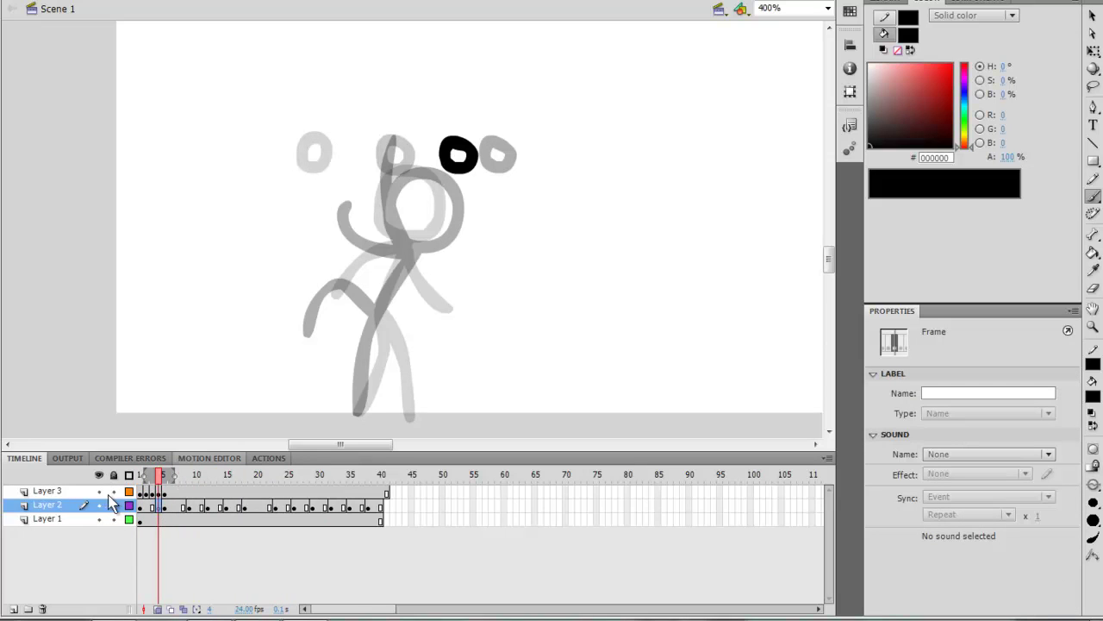
pyautogui.click(69, 492)
pyautogui.click(41, 609)
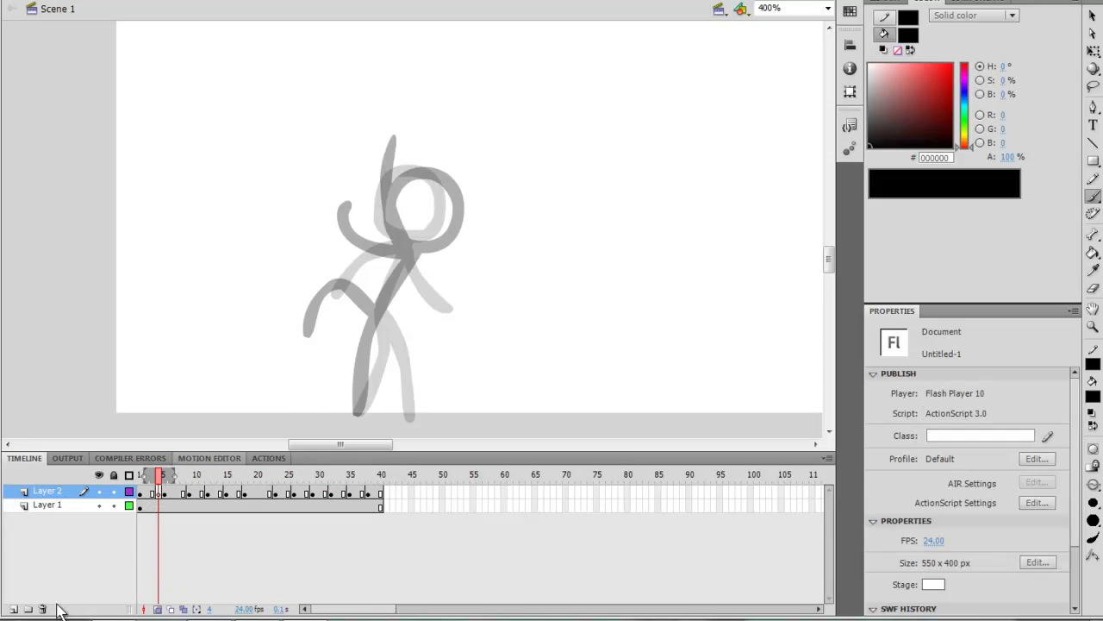
# - Paint an in-between stick figure at frame 4 of Layer 2, with lowered arms, a leaning body and one slightly bent leg
pyautogui.click(159, 495)
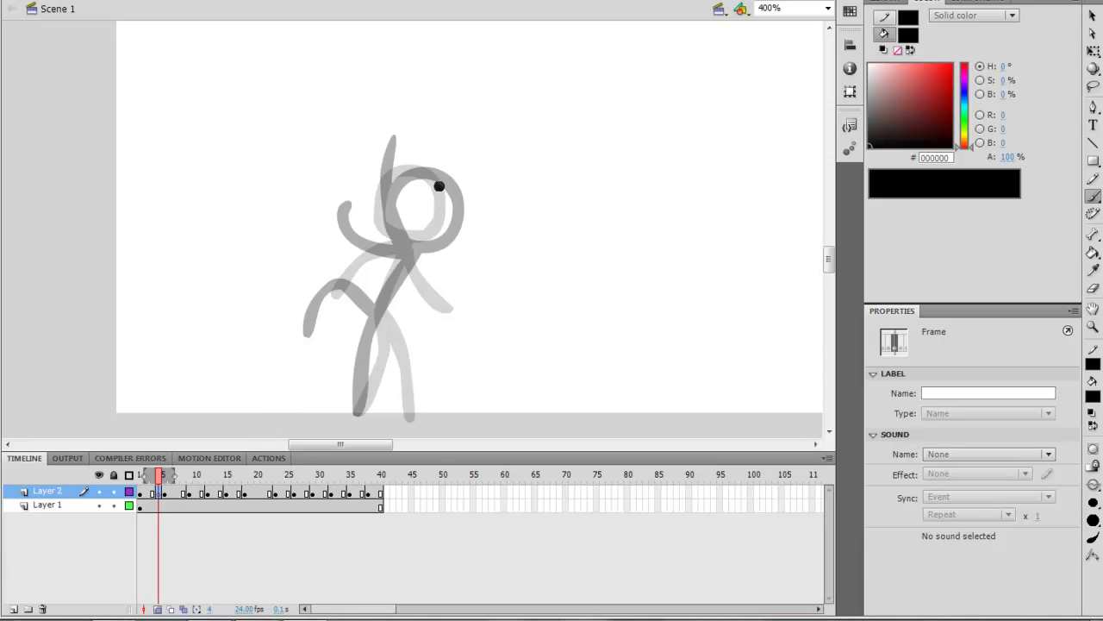
pyautogui.moveTo(422, 173)
pyautogui.mouseDown()
pyautogui.moveTo(385, 195)
pyautogui.moveTo(384, 218)
pyautogui.moveTo(410, 236)
pyautogui.moveTo(440, 233)
pyautogui.moveTo(452, 197)
pyautogui.moveTo(429, 169)
pyautogui.mouseUp()
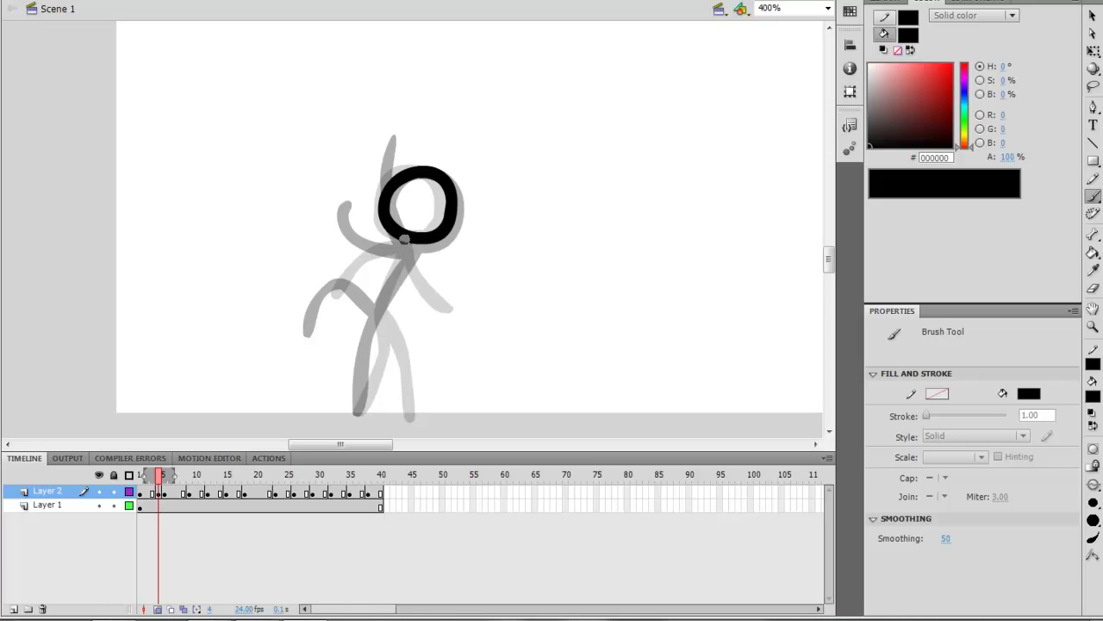
pyautogui.moveTo(407, 242)
pyautogui.mouseDown()
pyautogui.moveTo(408, 300)
pyautogui.moveTo(433, 325)
pyautogui.mouseUp()
pyautogui.moveTo(405, 244); pyautogui.dragTo(327, 253)
pyautogui.hotkey('ctrl', 'z')
pyautogui.moveTo(407, 241); pyautogui.dragTo(329, 255)
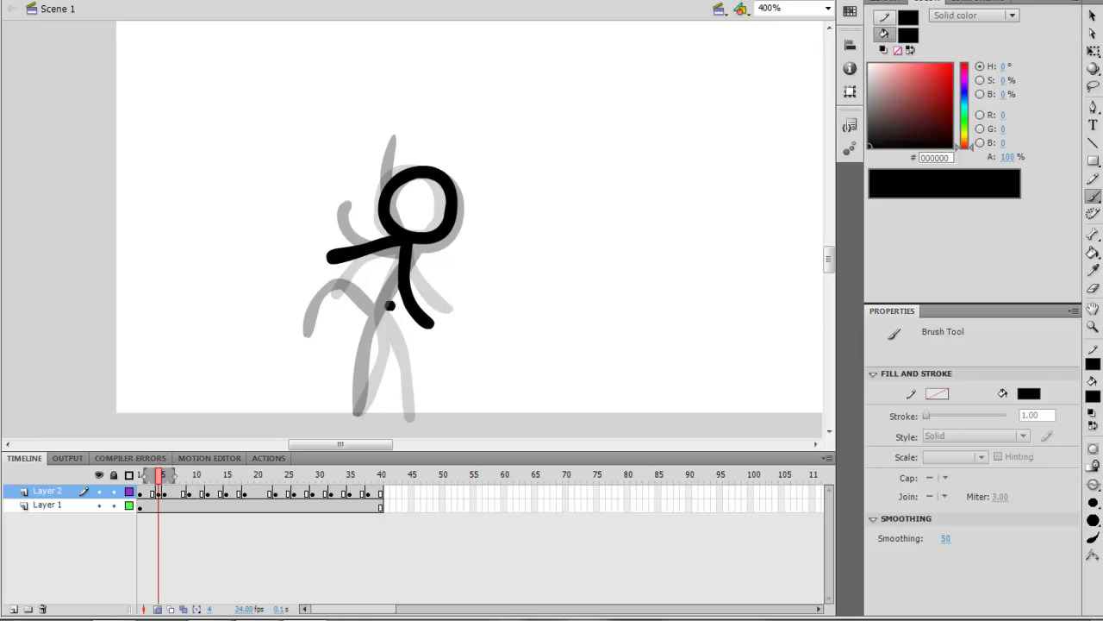
pyautogui.hotkey('ctrl', 'z')
pyautogui.hotkey('ctrl', 'z')
pyautogui.moveTo(409, 256)
pyautogui.mouseDown()
pyautogui.moveTo(421, 322)
pyautogui.moveTo(381, 247)
pyautogui.moveTo(333, 264)
pyautogui.mouseUp()
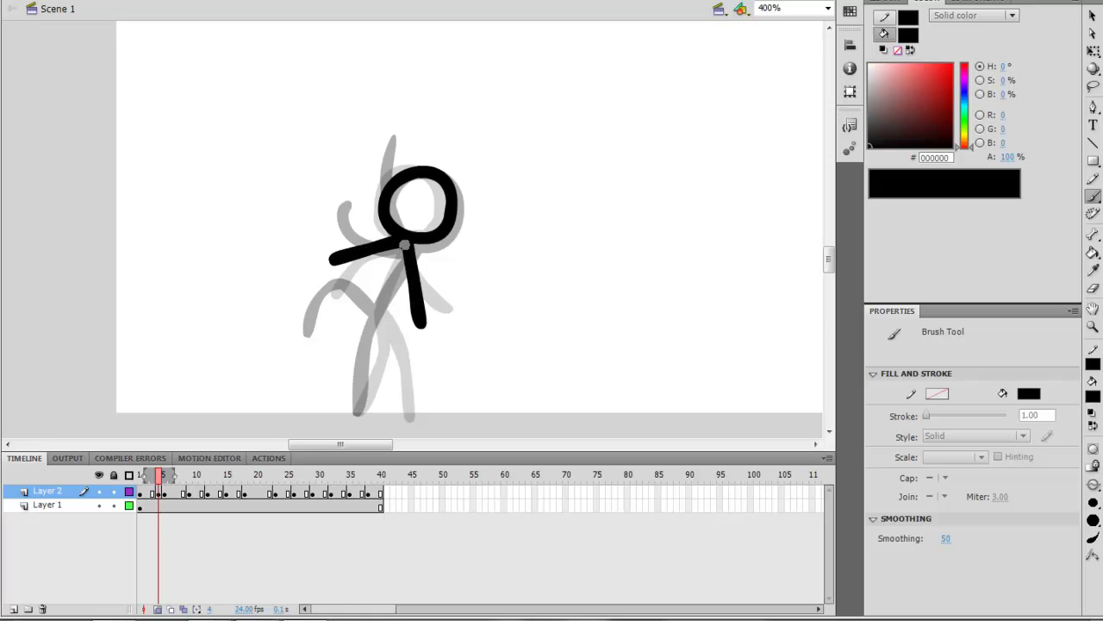
pyautogui.moveTo(404, 246)
pyautogui.mouseDown()
pyautogui.moveTo(373, 312)
pyautogui.moveTo(355, 415)
pyautogui.mouseUp()
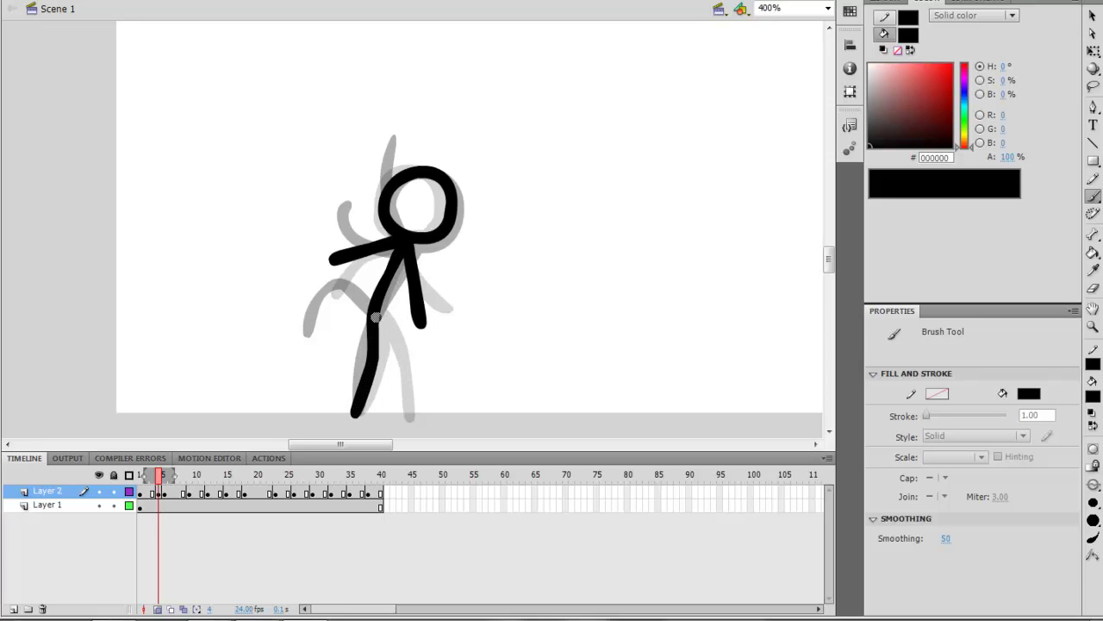
pyautogui.moveTo(386, 318); pyautogui.dragTo(388, 405)
# - Move the new in-between pose to frame 2 and leave frame 4 as a blank keyframe
pyautogui.click(157, 493)
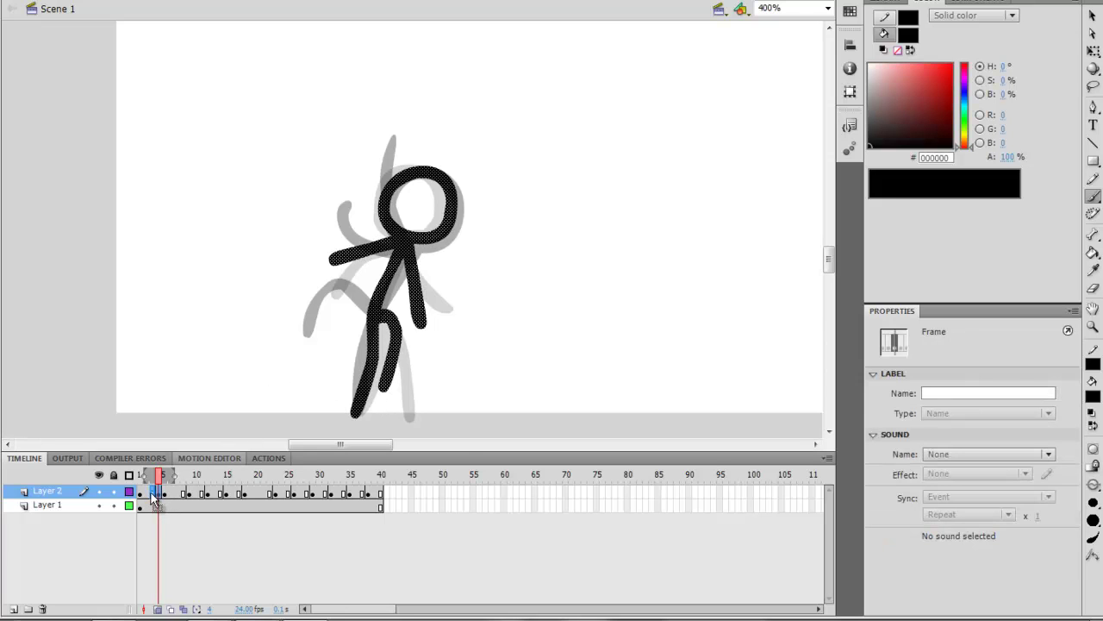
pyautogui.click(150, 493)
pyautogui.click(159, 495)
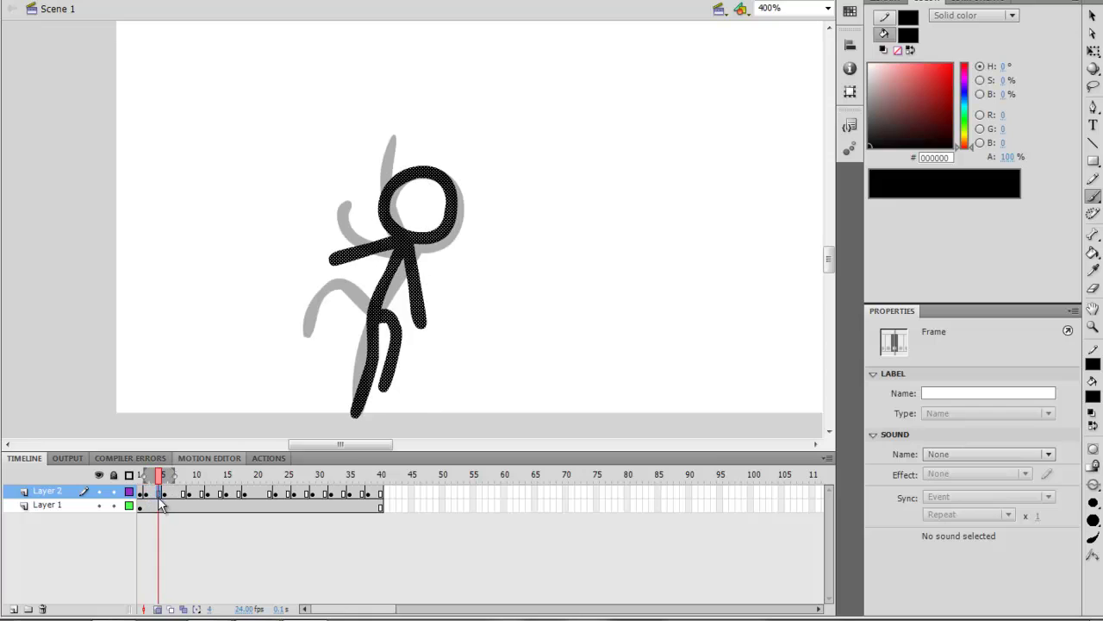
pyautogui.press('Delete')
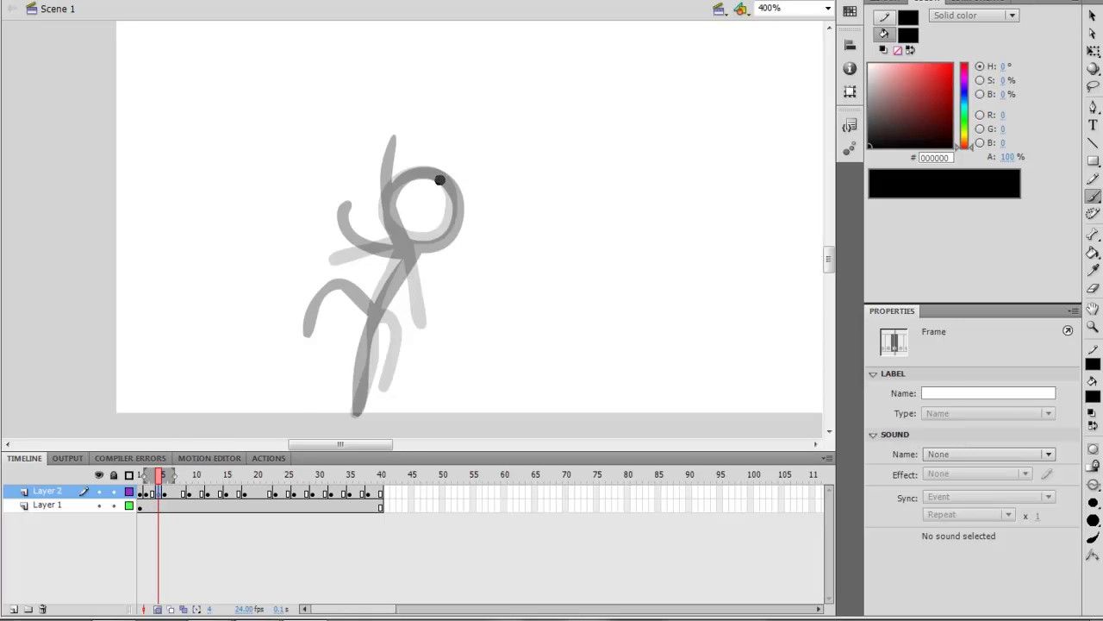
# - Paint an in-between figure at frame 4 close to the wound-up pose, with both arms raised and one leg lifted behind
pyautogui.moveTo(432, 175)
pyautogui.mouseDown()
pyautogui.moveTo(387, 195)
pyautogui.moveTo(405, 239)
pyautogui.moveTo(440, 238)
pyautogui.moveTo(455, 210)
pyautogui.moveTo(447, 180)
pyautogui.mouseUp()
pyautogui.click(423, 212)
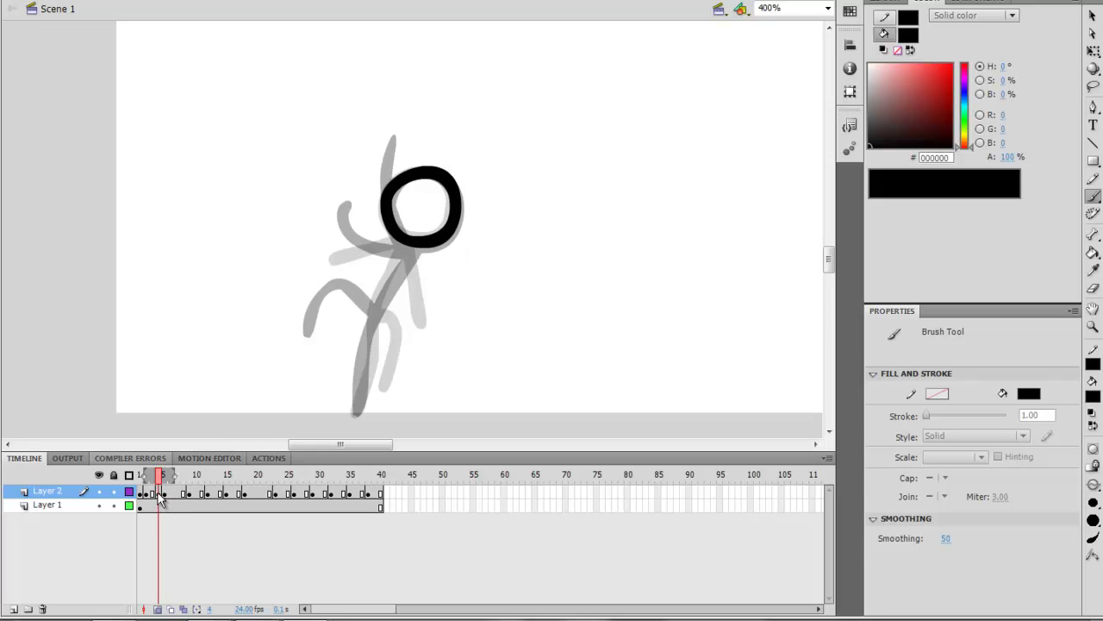
pyautogui.moveTo(393, 234)
pyautogui.mouseDown()
pyautogui.moveTo(375, 153)
pyautogui.moveTo(379, 219)
pyautogui.moveTo(366, 175)
pyautogui.mouseUp()
pyautogui.hotkey('ctrl', 'z')
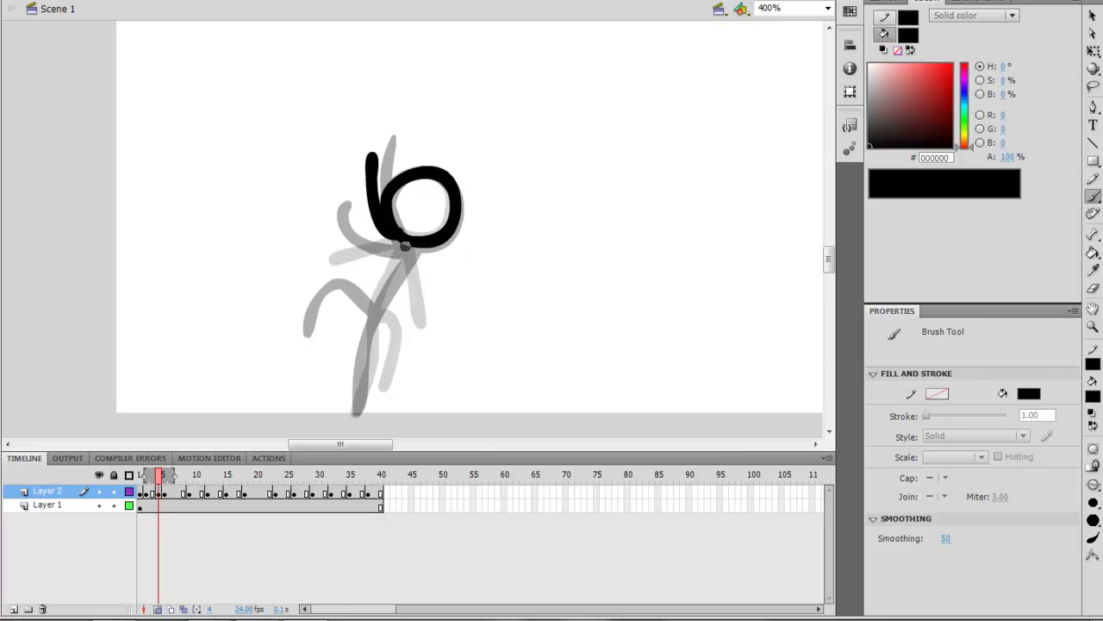
pyautogui.moveTo(408, 244)
pyautogui.mouseDown()
pyautogui.moveTo(378, 258)
pyautogui.moveTo(335, 250)
pyautogui.moveTo(325, 222)
pyautogui.mouseUp()
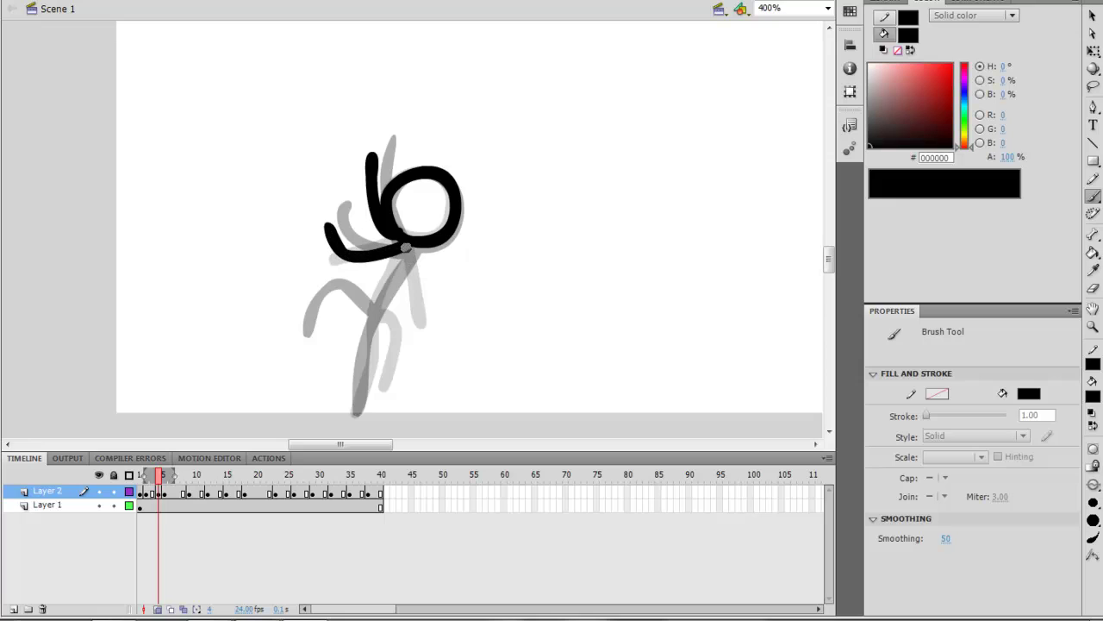
pyautogui.moveTo(406, 248)
pyautogui.mouseDown()
pyautogui.moveTo(364, 319)
pyautogui.moveTo(367, 304)
pyautogui.moveTo(334, 309)
pyautogui.moveTo(311, 354)
pyautogui.mouseUp()
pyautogui.moveTo(371, 310); pyautogui.dragTo(357, 409)
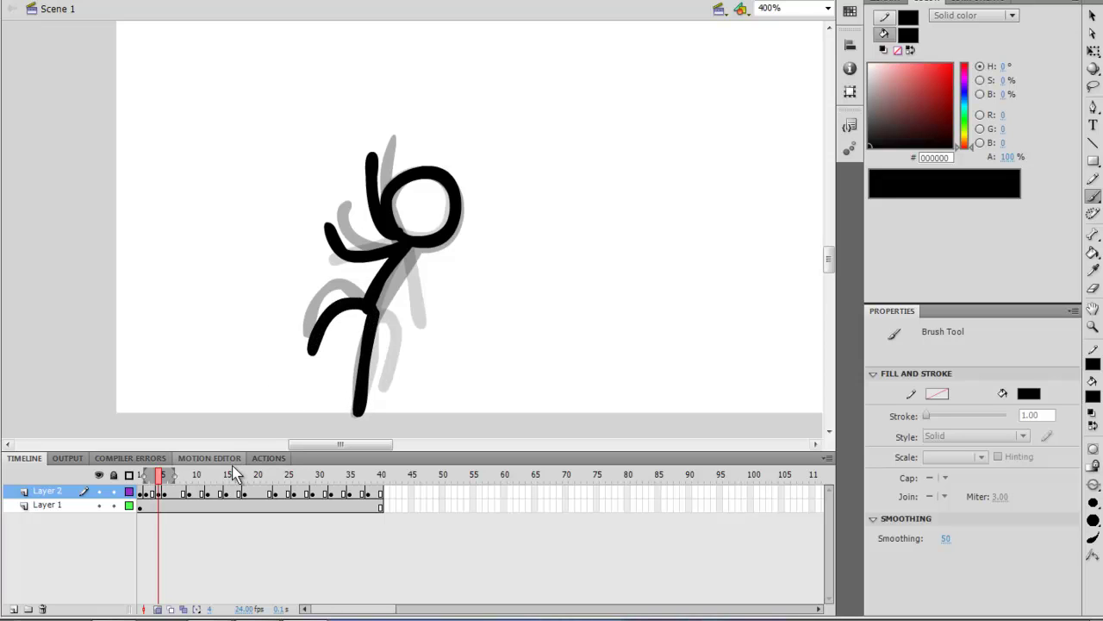
# - Make frame 3 a blank keyframe and narrow the onion skin range to frames 2 through 4
pyautogui.click(155, 493)
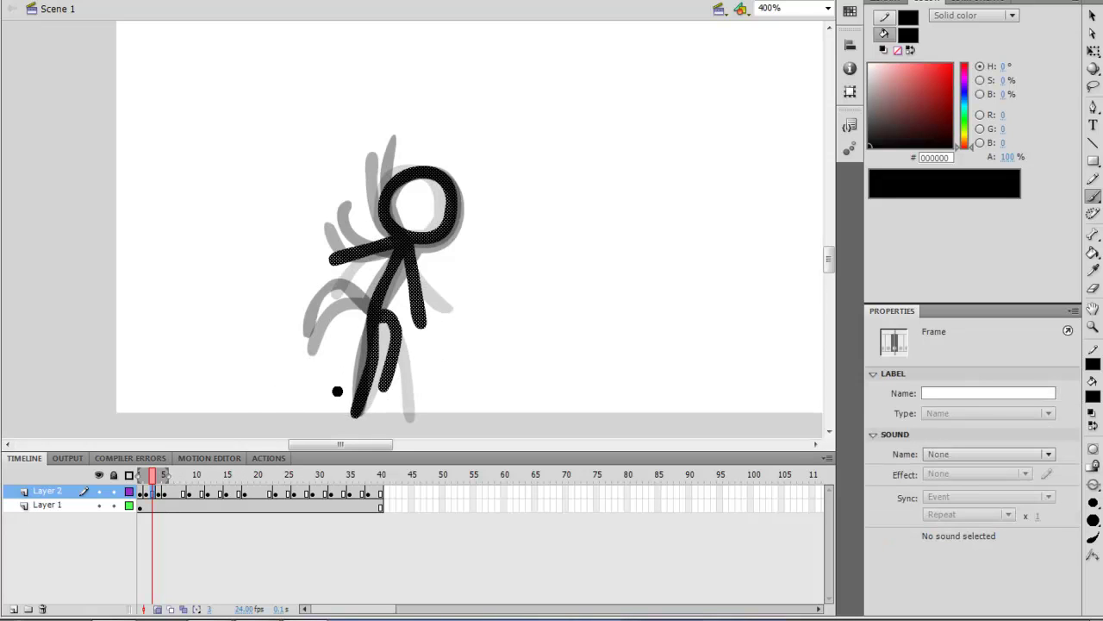
pyautogui.press('Delete')
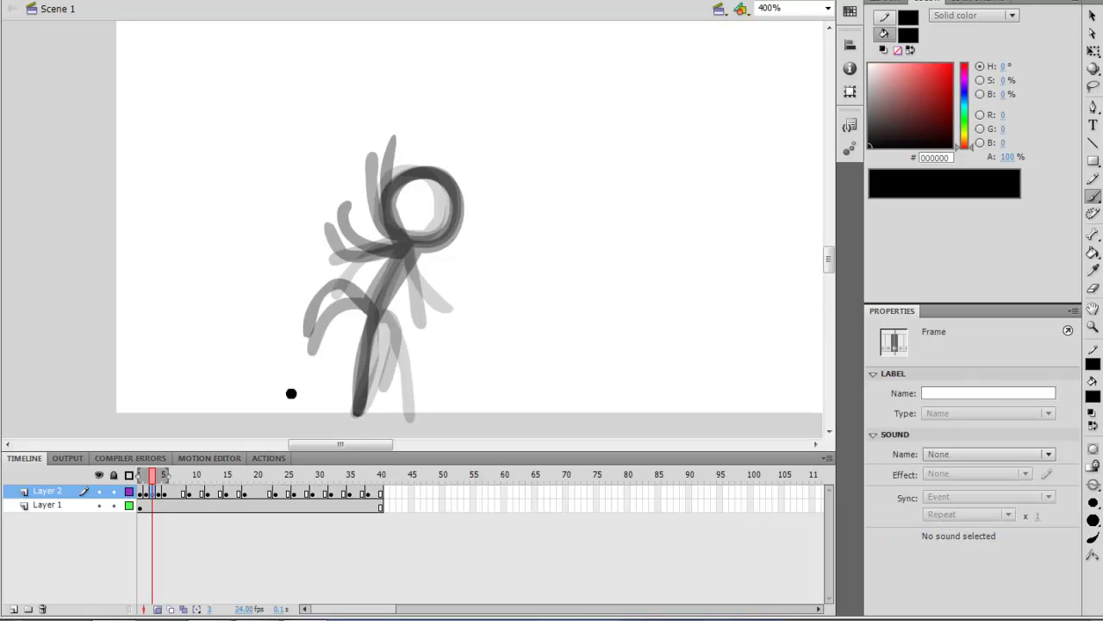
pyautogui.moveTo(141, 475); pyautogui.dragTo(159, 475)
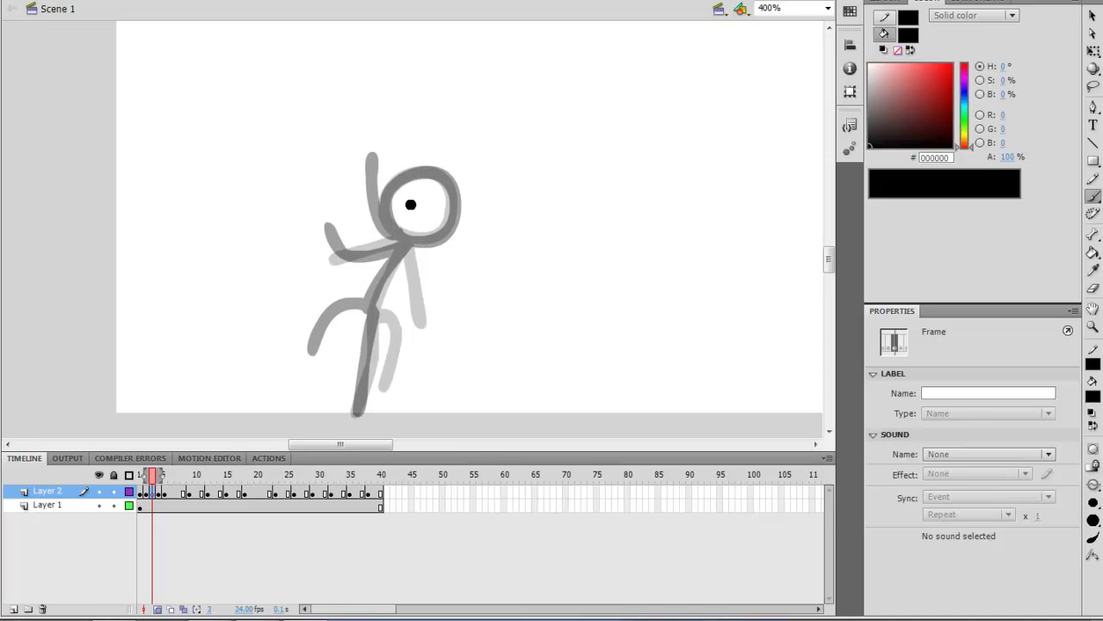
# - Paint the in-between figure at frame 3, halfway between the neighbouring poses, including head, arms, body and legs
pyautogui.moveTo(430, 175)
pyautogui.mouseDown()
pyautogui.moveTo(391, 196)
pyautogui.moveTo(417, 173)
pyautogui.moveTo(397, 184)
pyautogui.moveTo(388, 202)
pyautogui.moveTo(394, 224)
pyautogui.moveTo(418, 238)
pyautogui.moveTo(444, 231)
pyautogui.moveTo(454, 204)
pyautogui.moveTo(446, 183)
pyautogui.moveTo(420, 174)
pyautogui.mouseUp()
pyautogui.hotkey('ctrl', 'z')
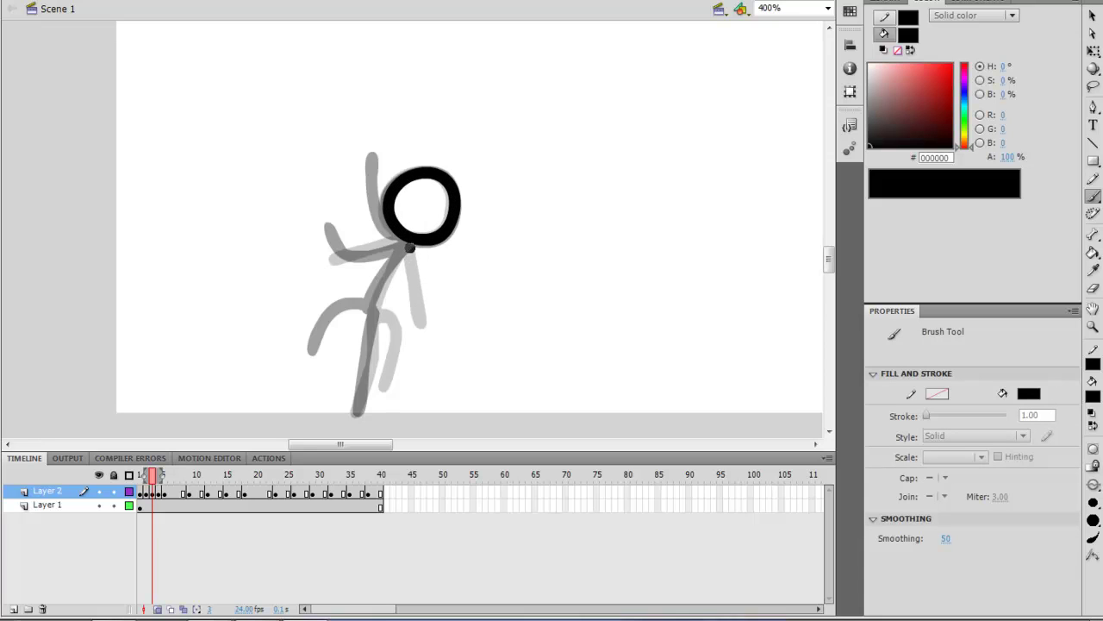
pyautogui.moveTo(402, 247)
pyautogui.mouseDown()
pyautogui.moveTo(398, 267)
pyautogui.moveTo(362, 291)
pyautogui.mouseUp()
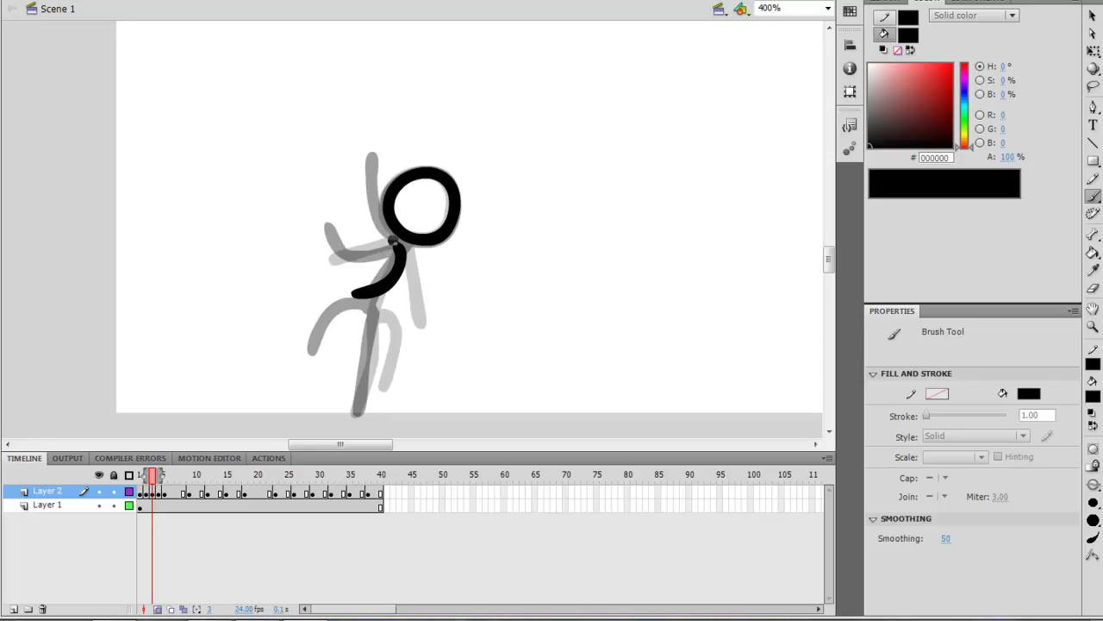
pyautogui.moveTo(394, 244)
pyautogui.mouseDown()
pyautogui.moveTo(343, 197)
pyautogui.moveTo(347, 185)
pyautogui.moveTo(392, 268)
pyautogui.moveTo(344, 375)
pyautogui.mouseUp()
pyautogui.moveTo(374, 311); pyautogui.dragTo(358, 415)
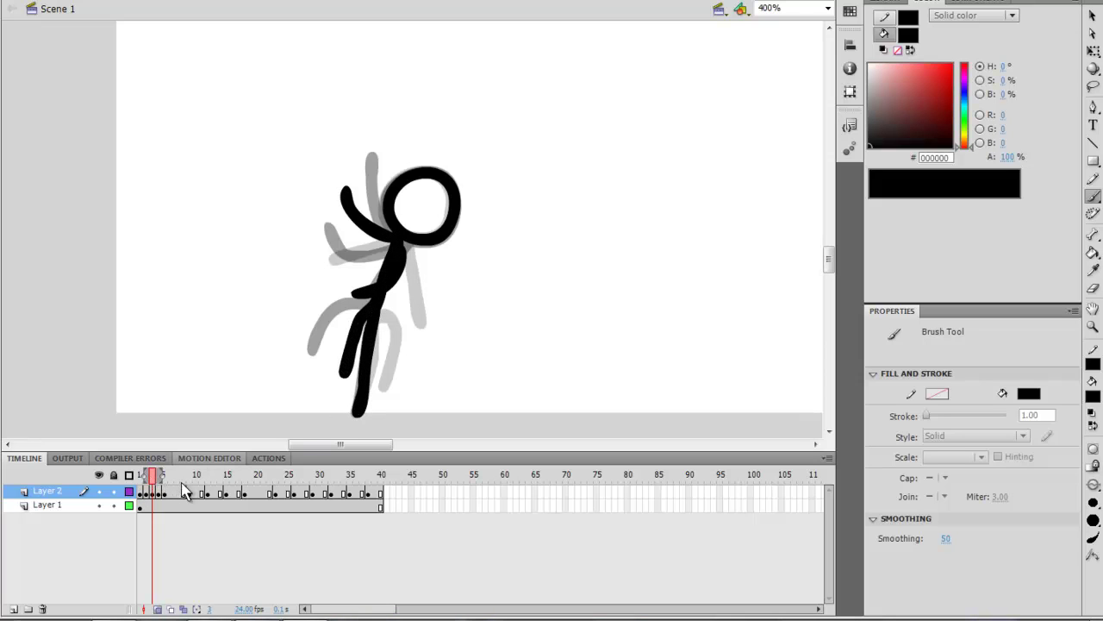
# - Turn off onion skinning and scrub through the opening frames to check the eased anticipation
pyautogui.click(157, 609)
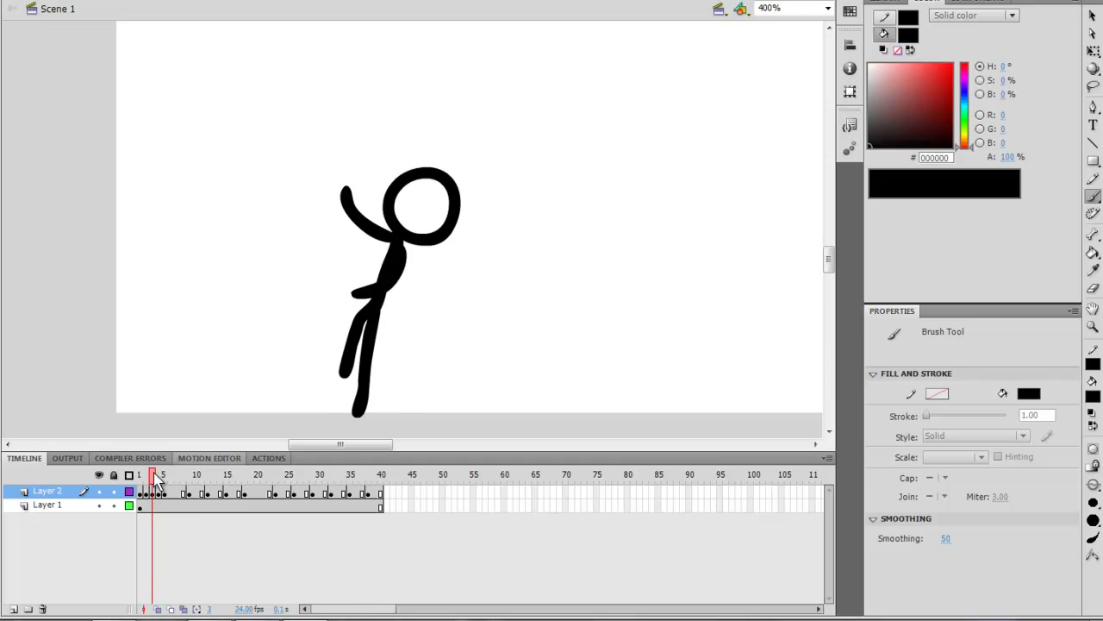
pyautogui.moveTo(152, 475)
pyautogui.mouseDown()
pyautogui.moveTo(163, 476)
pyautogui.moveTo(140, 477)
pyautogui.moveTo(193, 482)
pyautogui.mouseUp()
pyautogui.click(162, 491)
pyautogui.moveTo(177, 478); pyautogui.dragTo(189, 479)
# - Insert a blank keyframe at frame 7, turn on onion skinning and extend its range to the stretched pose at frame 9
pyautogui.click(180, 493)
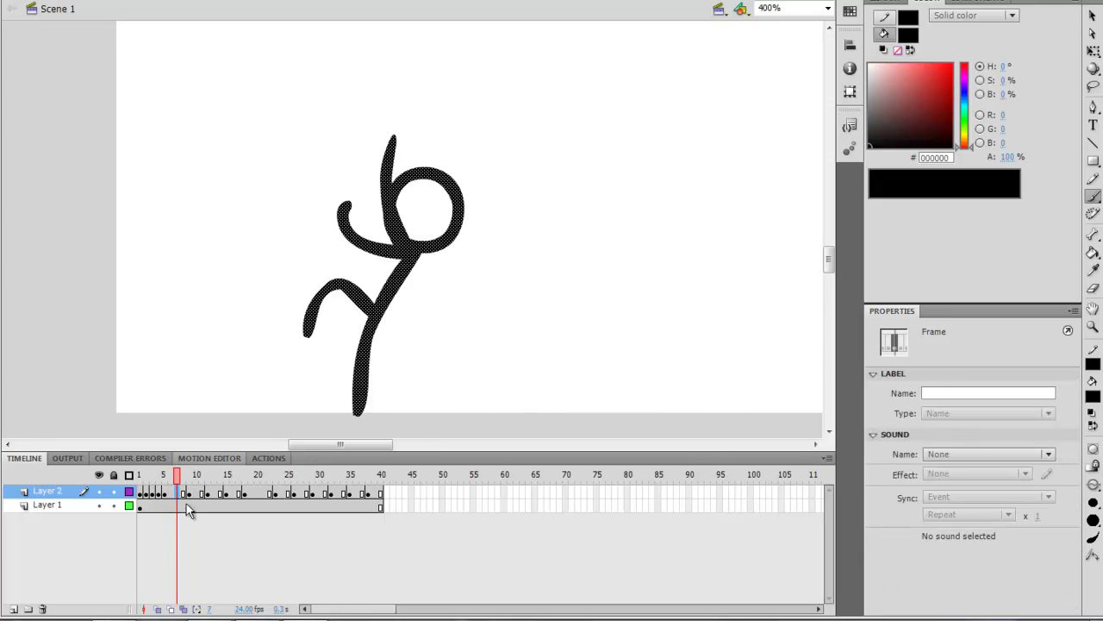
pyautogui.press('.')
pyautogui.click(158, 609)
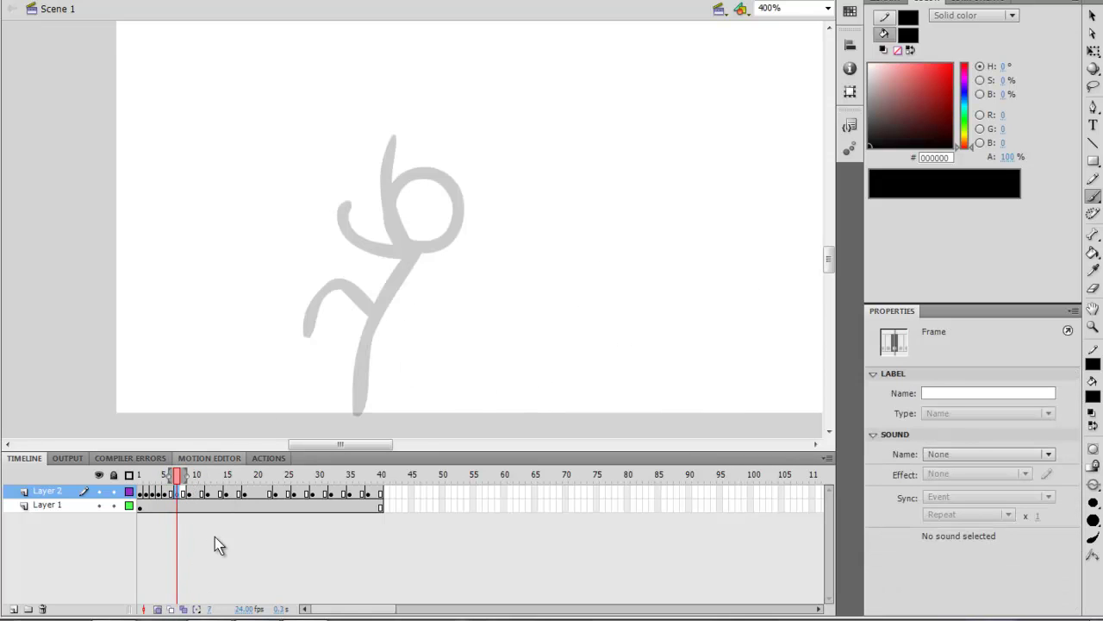
pyautogui.moveTo(193, 476); pyautogui.dragTo(194, 476)
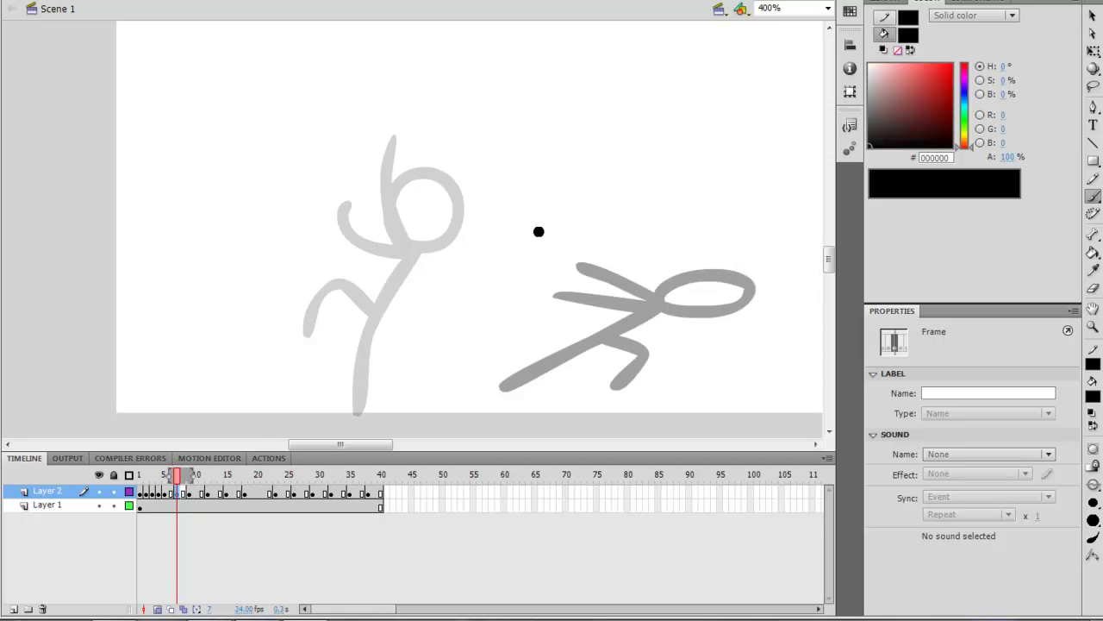
# - Paint a forward-leaning in-between figure at frame 7 with a stretched oval head, trailing arms and one bent leg
pyautogui.moveTo(560, 231)
pyautogui.mouseDown()
pyautogui.moveTo(519, 262)
pyautogui.moveTo(572, 273)
pyautogui.moveTo(593, 240)
pyautogui.moveTo(522, 246)
pyautogui.moveTo(528, 270)
pyautogui.moveTo(590, 256)
pyautogui.moveTo(544, 234)
pyautogui.moveTo(511, 250)
pyautogui.moveTo(548, 224)
pyautogui.moveTo(505, 252)
pyautogui.moveTo(572, 263)
pyautogui.moveTo(579, 228)
pyautogui.mouseUp()
pyautogui.hotkey('ctrl', 'z')
pyautogui.hotkey('ctrl', 'z')
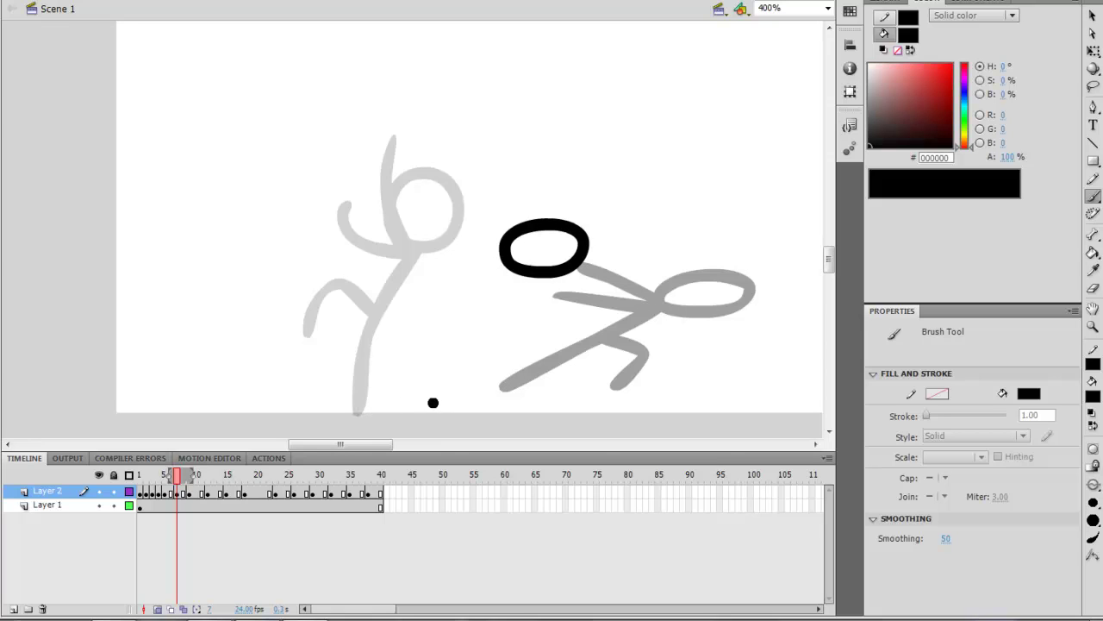
pyautogui.moveTo(516, 272)
pyautogui.mouseDown()
pyautogui.moveTo(482, 300)
pyautogui.moveTo(421, 400)
pyautogui.mouseUp()
pyautogui.hotkey('ctrl', 'z')
pyautogui.moveTo(515, 273); pyautogui.dragTo(421, 401)
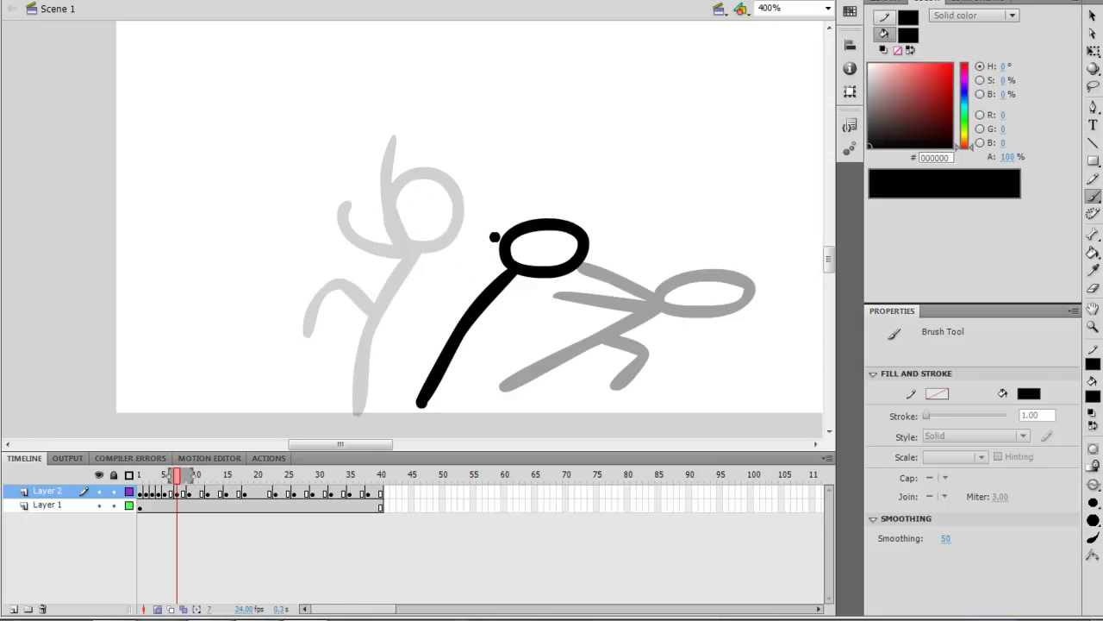
pyautogui.moveTo(513, 270); pyautogui.dragTo(454, 207)
pyautogui.moveTo(507, 267); pyautogui.dragTo(428, 248)
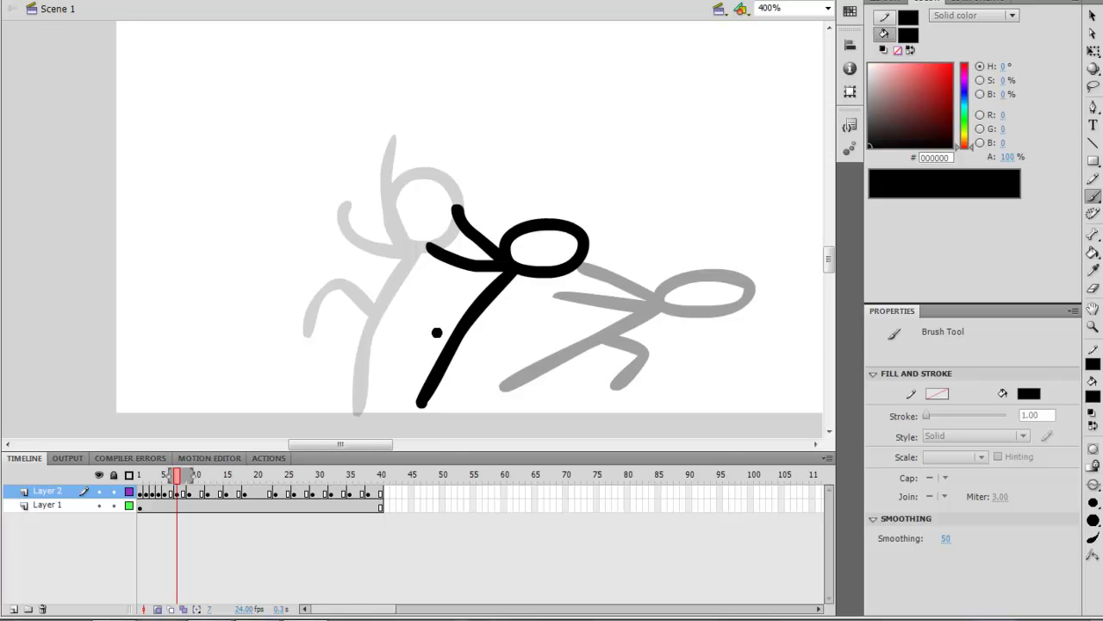
pyautogui.moveTo(472, 327)
pyautogui.mouseDown()
pyautogui.moveTo(504, 335)
pyautogui.moveTo(486, 376)
pyautogui.mouseUp()
pyautogui.hotkey('ctrl', 'z')
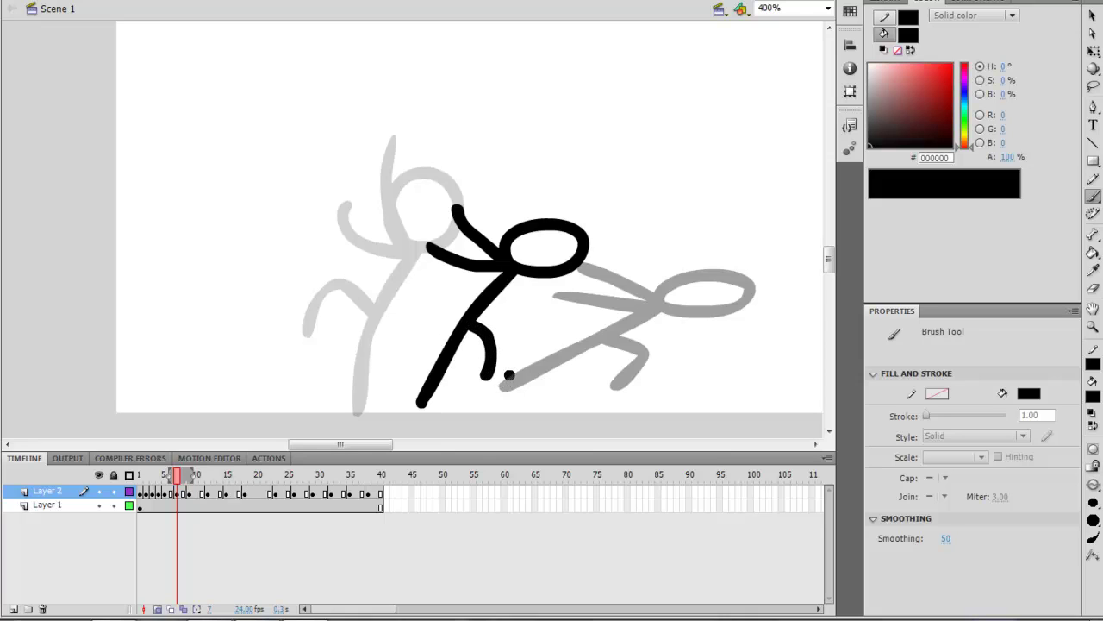
# - Add a blank keyframe at frame 8 and paint a lower, more stretched in-between figure close to the frame 9 pose
pyautogui.click(172, 494)
pyautogui.click(178, 493)
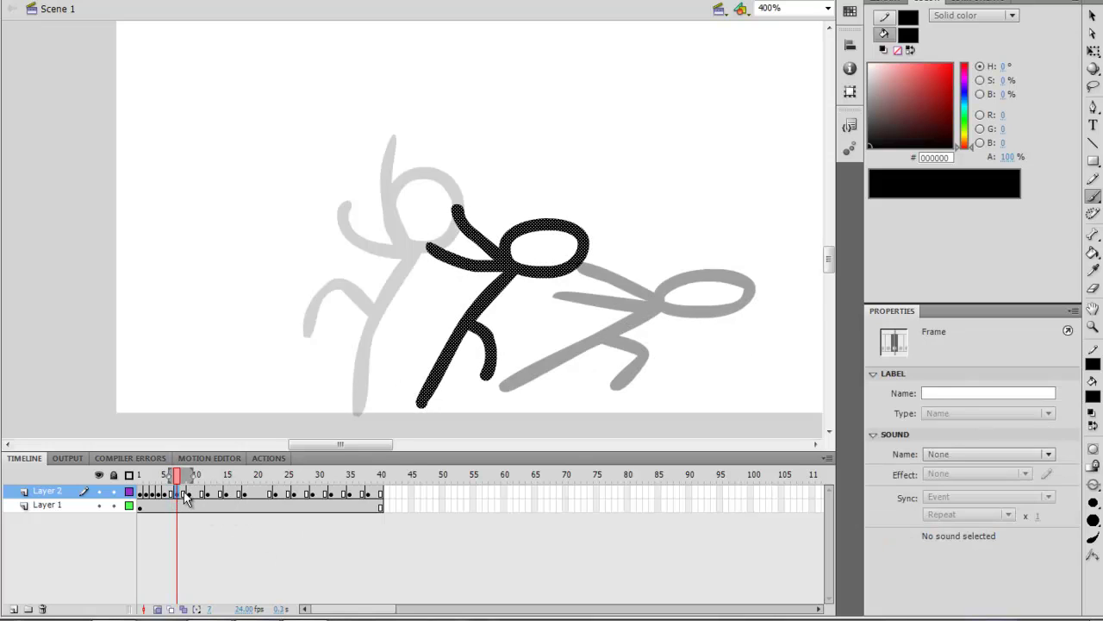
pyautogui.click(185, 493)
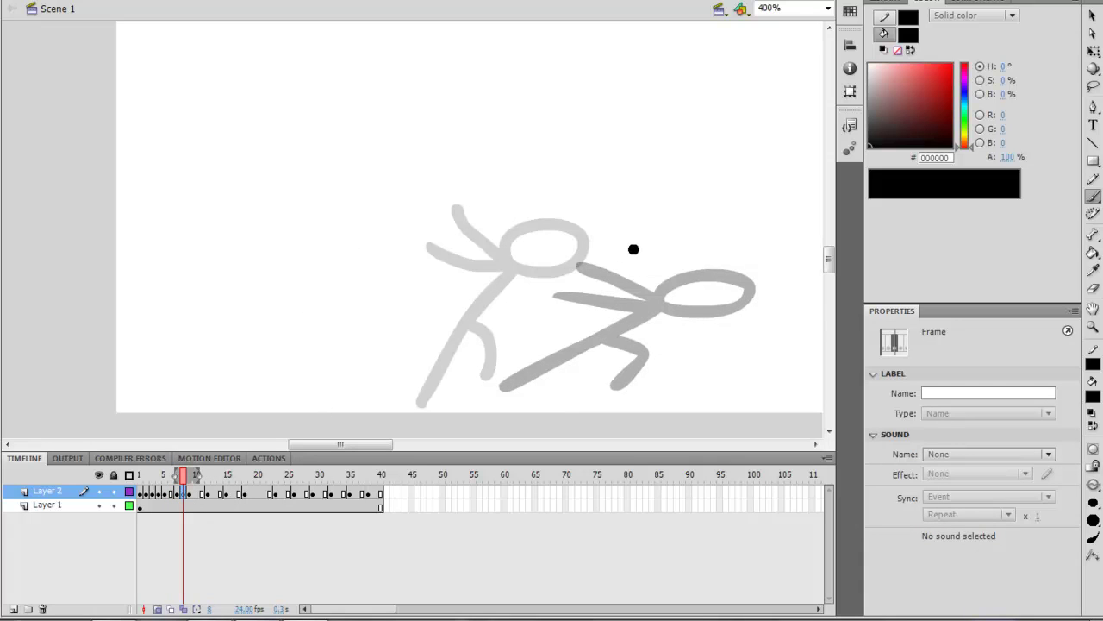
pyautogui.moveTo(635, 246)
pyautogui.mouseDown()
pyautogui.moveTo(611, 247)
pyautogui.moveTo(647, 286)
pyautogui.moveTo(642, 252)
pyautogui.mouseUp()
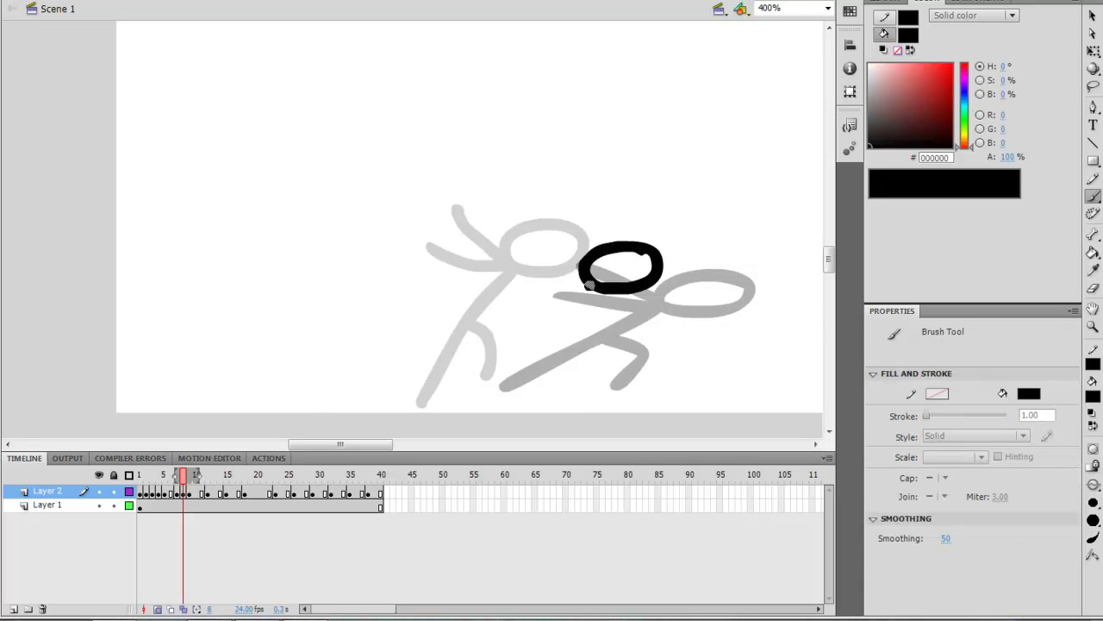
pyautogui.moveTo(590, 285)
pyautogui.mouseDown()
pyautogui.moveTo(504, 335)
pyautogui.moveTo(462, 384)
pyautogui.moveTo(585, 287)
pyautogui.moveTo(458, 389)
pyautogui.mouseUp()
pyautogui.hotkey('ctrl', 'z')
pyautogui.moveTo(529, 326)
pyautogui.mouseDown()
pyautogui.moveTo(558, 339)
pyautogui.moveTo(547, 382)
pyautogui.mouseUp()
pyautogui.moveTo(584, 281)
pyautogui.mouseDown()
pyautogui.moveTo(527, 244)
pyautogui.moveTo(527, 277)
pyautogui.moveTo(500, 278)
pyautogui.mouseUp()
pyautogui.click(170, 493)
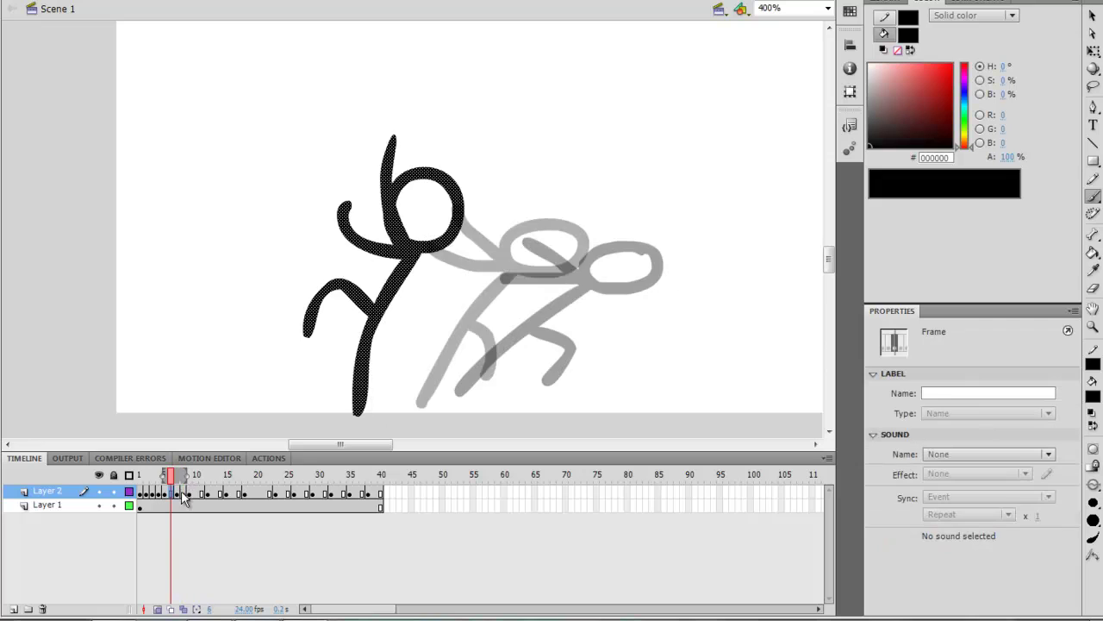
# - Replace the figure at frame 6 with a forward-leaning in-between that has a slightly oval head, one bent leg and two arms trailing back
pyautogui.press('Delete')
pyautogui.moveTo(499, 206)
pyautogui.mouseDown()
pyautogui.moveTo(446, 219)
pyautogui.moveTo(500, 243)
pyautogui.moveTo(508, 200)
pyautogui.mouseUp()
pyautogui.moveTo(461, 249); pyautogui.dragTo(391, 400)
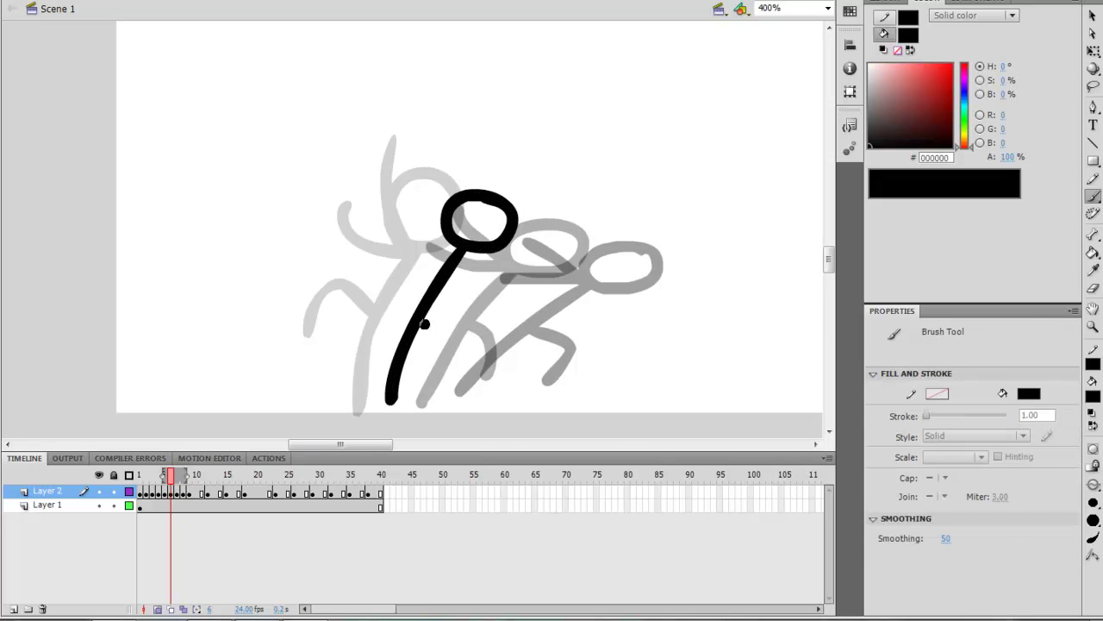
pyautogui.moveTo(430, 308)
pyautogui.mouseDown()
pyautogui.moveTo(421, 355)
pyautogui.moveTo(411, 306)
pyautogui.moveTo(388, 351)
pyautogui.mouseUp()
pyautogui.hotkey('ctrl', 'z')
pyautogui.hotkey('ctrl', 'z')
pyautogui.moveTo(424, 295); pyautogui.dragTo(376, 349)
pyautogui.moveTo(457, 246)
pyautogui.mouseDown()
pyautogui.moveTo(416, 198)
pyautogui.moveTo(424, 170)
pyautogui.mouseUp()
pyautogui.hotkey('ctrl', 'z')
pyautogui.moveTo(466, 247)
pyautogui.mouseDown()
pyautogui.moveTo(419, 250)
pyautogui.moveTo(385, 231)
pyautogui.mouseUp()
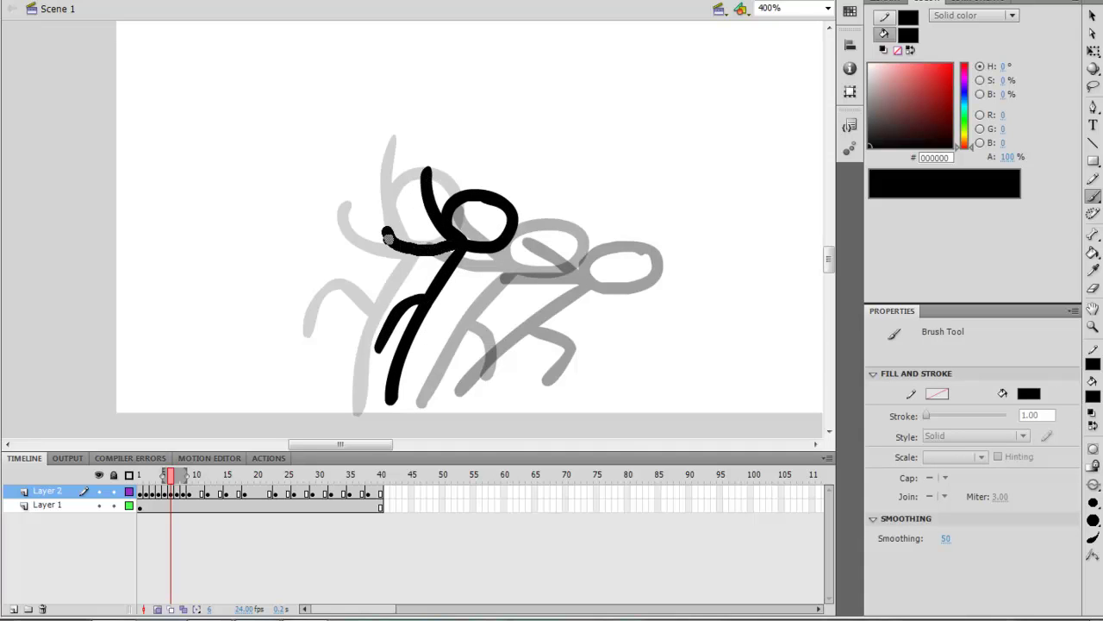
# - Insert blank keyframes at frames 10 and 11 between the stretched pose and the crouched landing pose
pyautogui.click(190, 492)
pyautogui.click(207, 492)
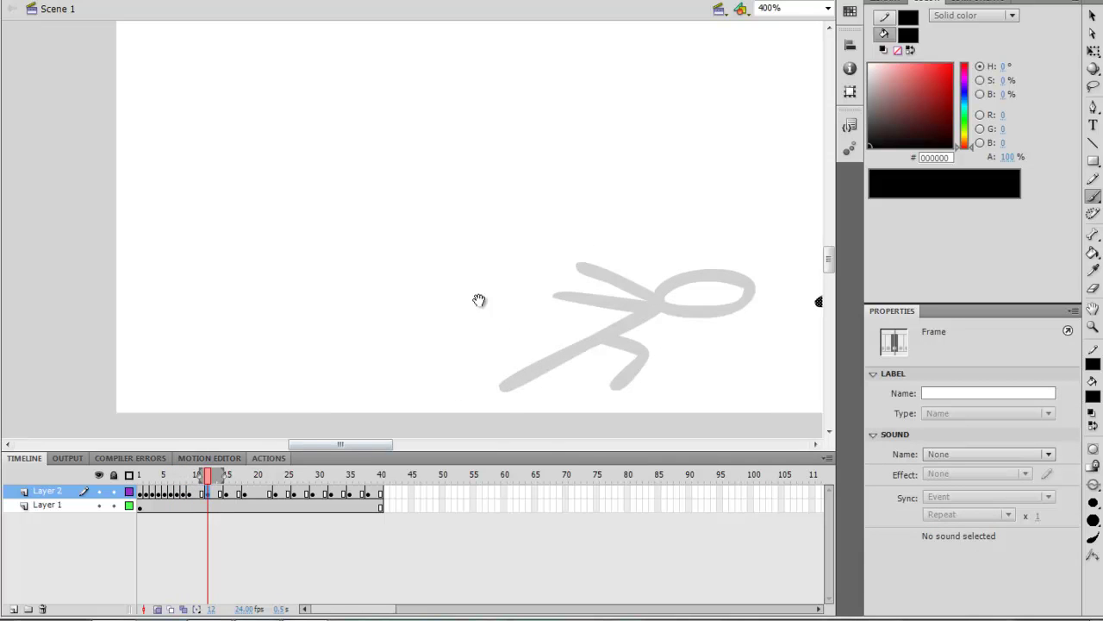
pyautogui.moveTo(526, 293); pyautogui.dragTo(257, 241)
pyautogui.click(197, 492)
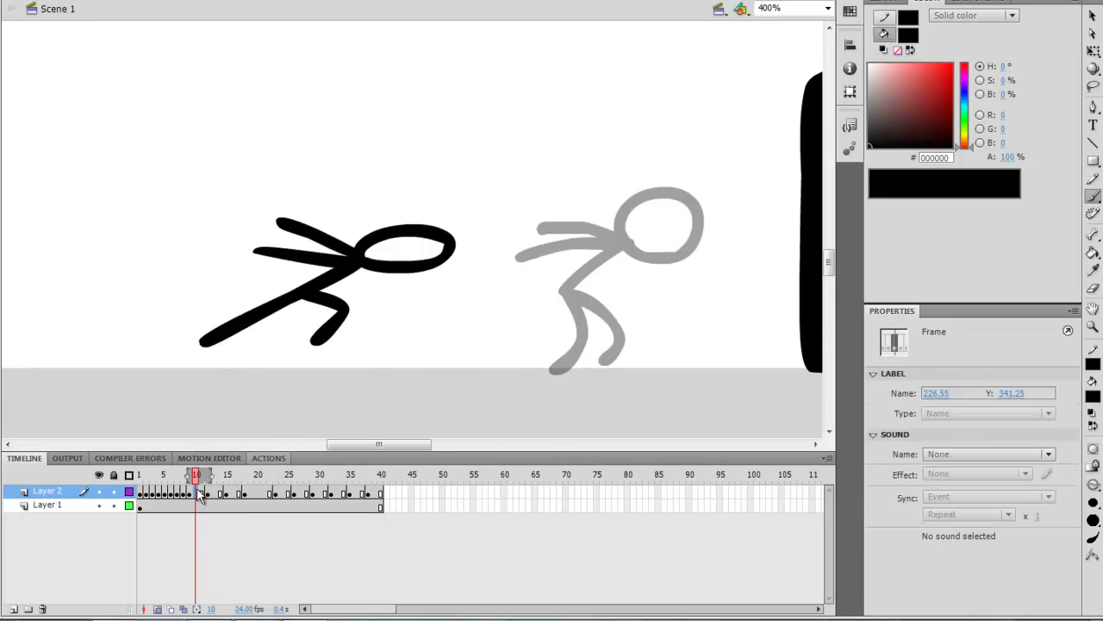
pyautogui.click(202, 493)
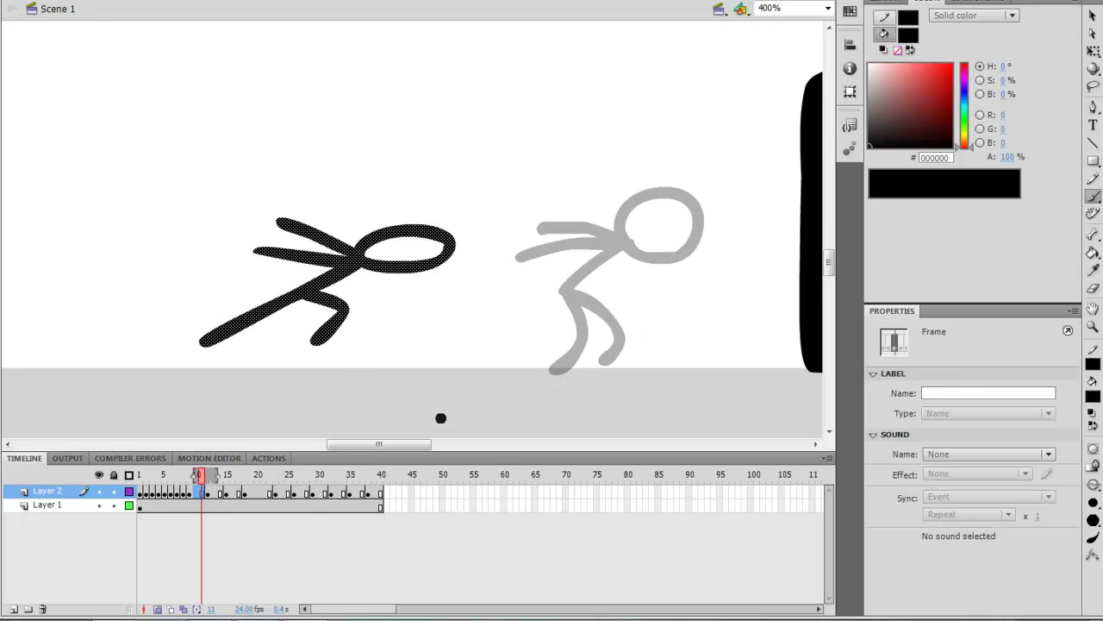
pyautogui.click(188, 492)
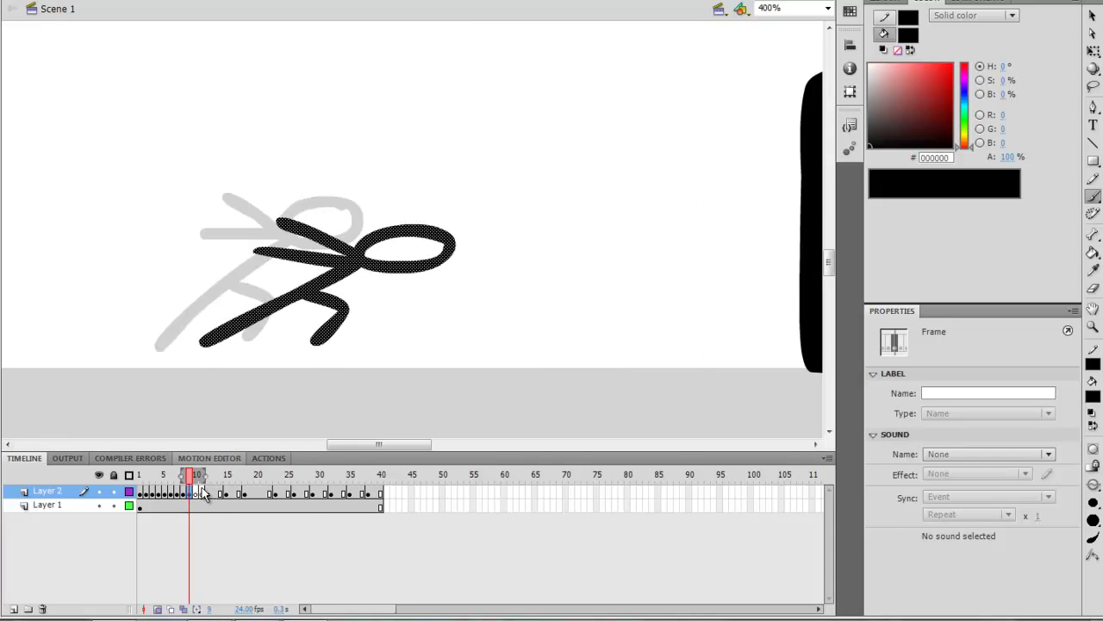
pyautogui.click(195, 492)
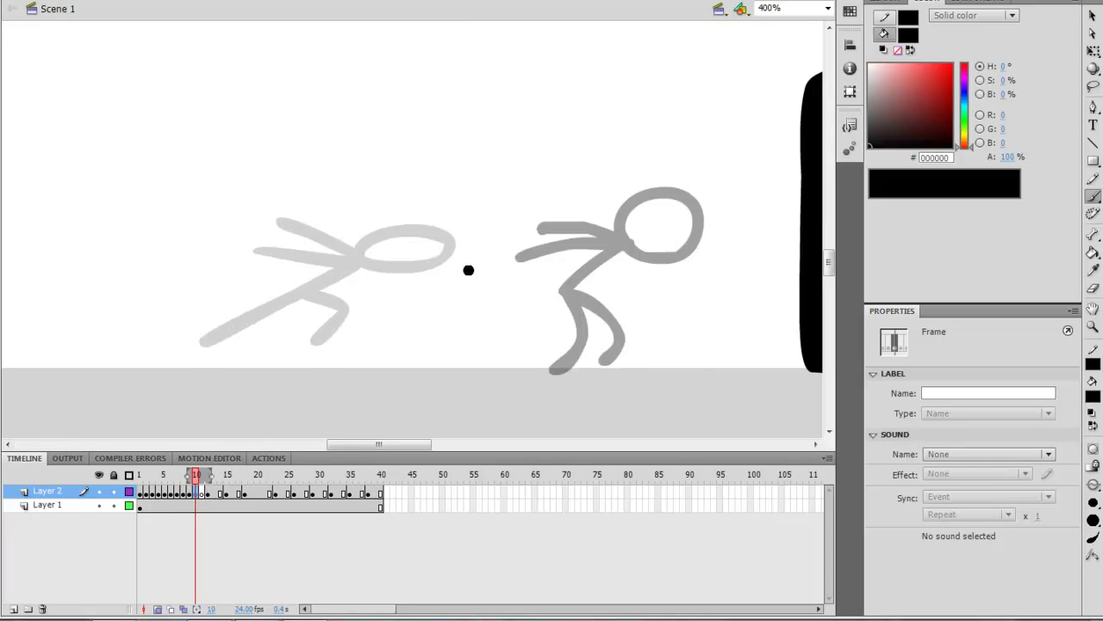
# - Paint the in-between heads at frames 10 and 11, spaced between the stretched pose's head and the landing pose's head
pyautogui.moveTo(483, 223)
pyautogui.mouseDown()
pyautogui.moveTo(448, 247)
pyautogui.moveTo(499, 263)
pyautogui.moveTo(488, 212)
pyautogui.mouseUp()
pyautogui.click(201, 492)
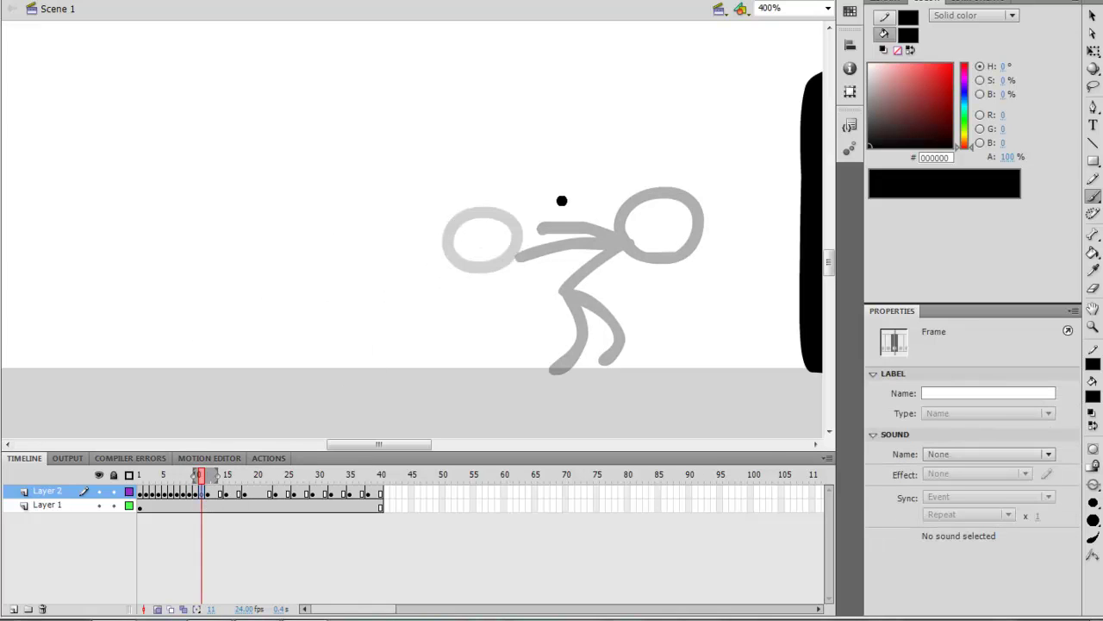
pyautogui.moveTo(592, 195)
pyautogui.mouseDown()
pyautogui.moveTo(563, 198)
pyautogui.moveTo(548, 237)
pyautogui.moveTo(592, 246)
pyautogui.moveTo(608, 213)
pyautogui.moveTo(569, 197)
pyautogui.mouseUp()
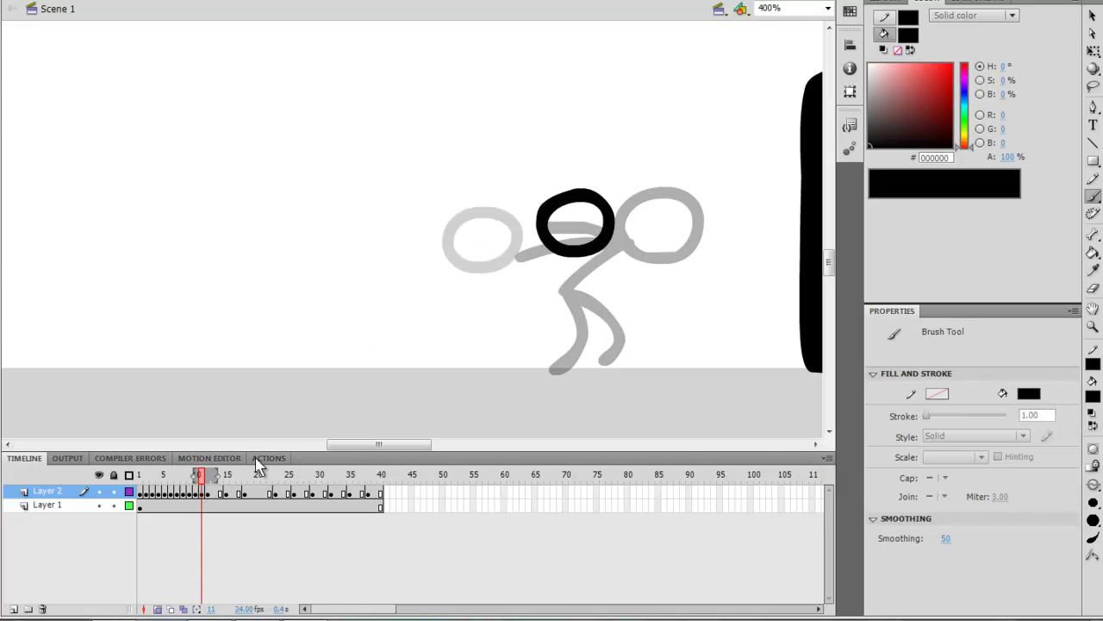
# - Complete the frame 10 figure with a forward-leaning torso, two bent legs and both arms trailing behind
pyautogui.click(196, 493)
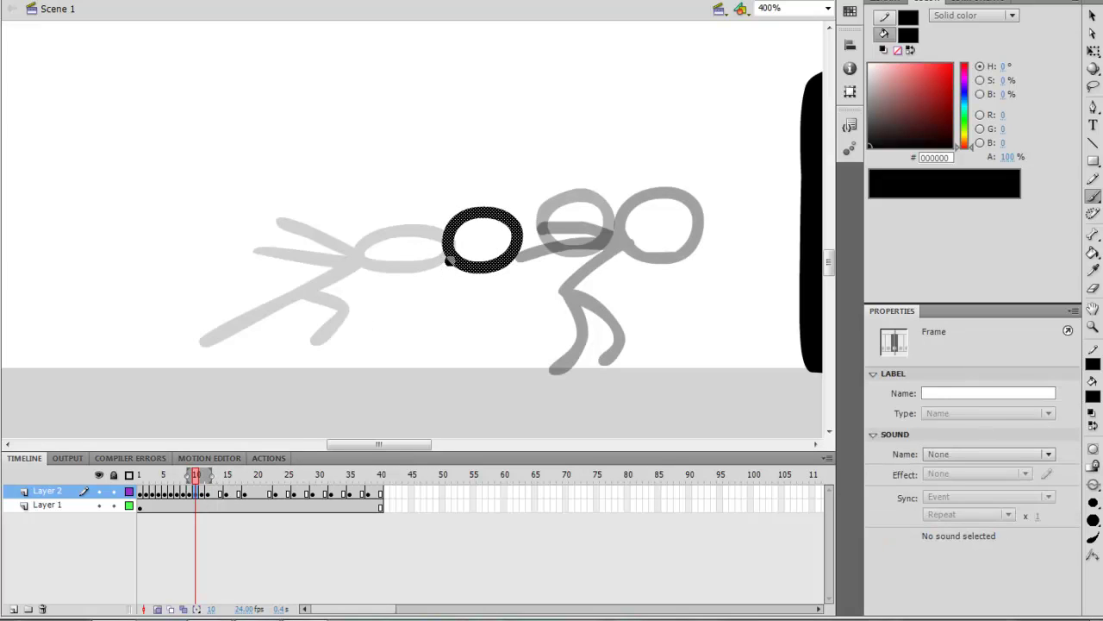
pyautogui.moveTo(449, 258); pyautogui.dragTo(345, 362)
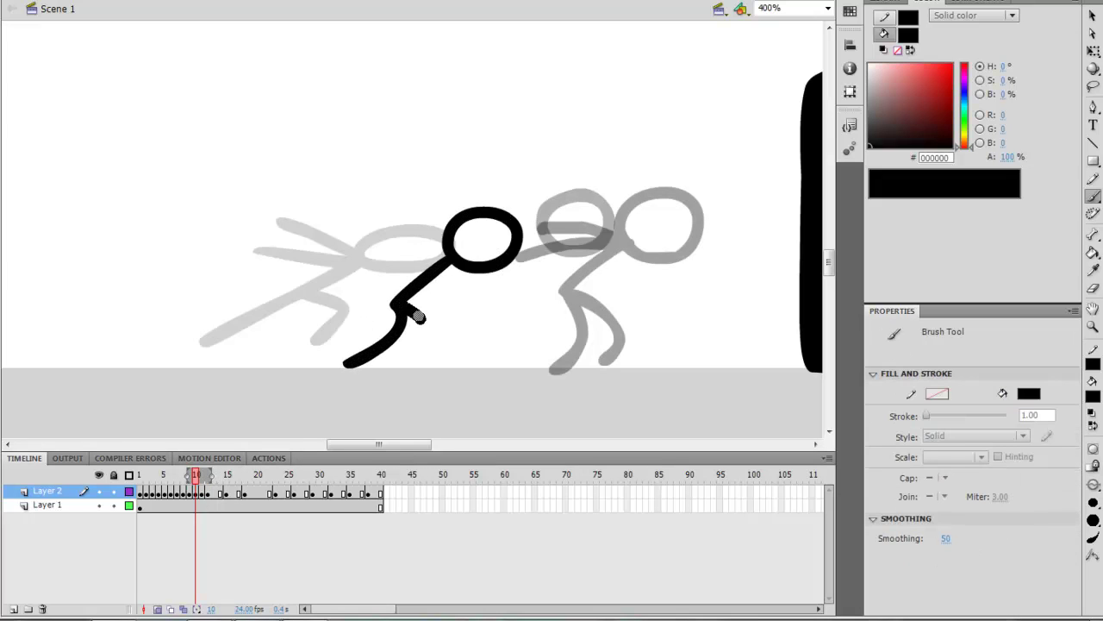
pyautogui.moveTo(417, 317); pyautogui.dragTo(415, 369)
pyautogui.moveTo(447, 249)
pyautogui.mouseDown()
pyautogui.moveTo(410, 241)
pyautogui.moveTo(444, 255)
pyautogui.moveTo(364, 274)
pyautogui.mouseUp()
# - Complete the frame 11 figure with a steeper leaning torso, two bent legs and trailing arms, close to the landing pose
pyautogui.click(201, 491)
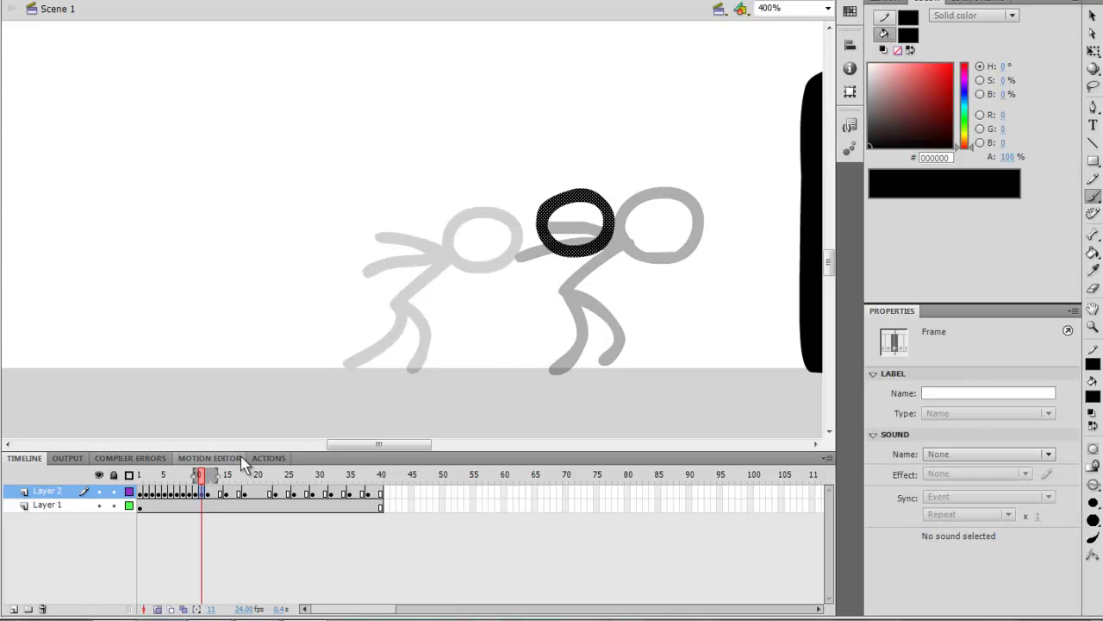
pyautogui.moveTo(543, 245)
pyautogui.mouseDown()
pyautogui.moveTo(495, 293)
pyautogui.moveTo(503, 312)
pyautogui.moveTo(473, 371)
pyautogui.mouseUp()
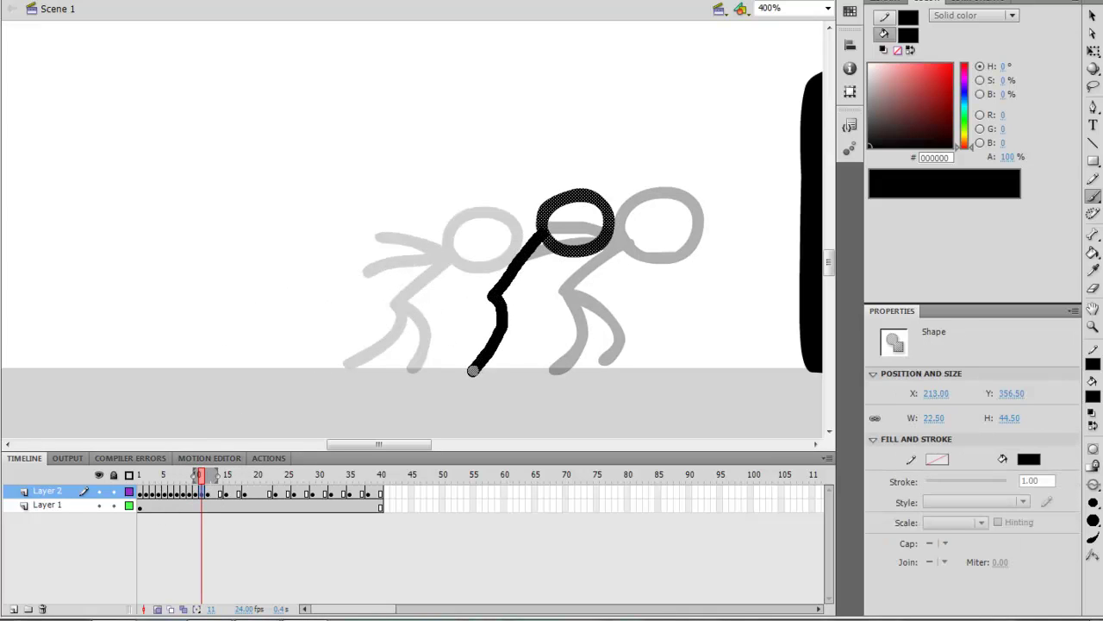
pyautogui.moveTo(495, 293)
pyautogui.mouseDown()
pyautogui.moveTo(514, 303)
pyautogui.moveTo(524, 373)
pyautogui.mouseUp()
pyautogui.moveTo(531, 234)
pyautogui.mouseDown()
pyautogui.moveTo(456, 229)
pyautogui.moveTo(460, 269)
pyautogui.mouseUp()
# - Insert blank keyframes at frames 13 and 14 between the crouched landing pose and the upright standing pose
pyautogui.click(208, 493)
pyautogui.click(214, 493)
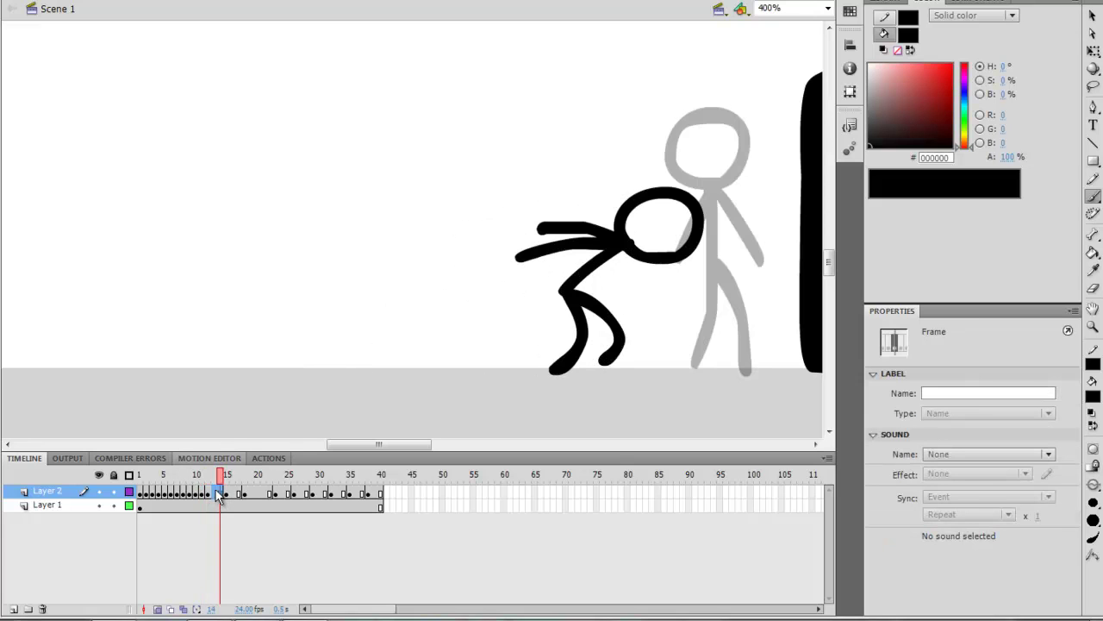
pyautogui.press('.')
pyautogui.moveTo(618, 230); pyautogui.dragTo(412, 257)
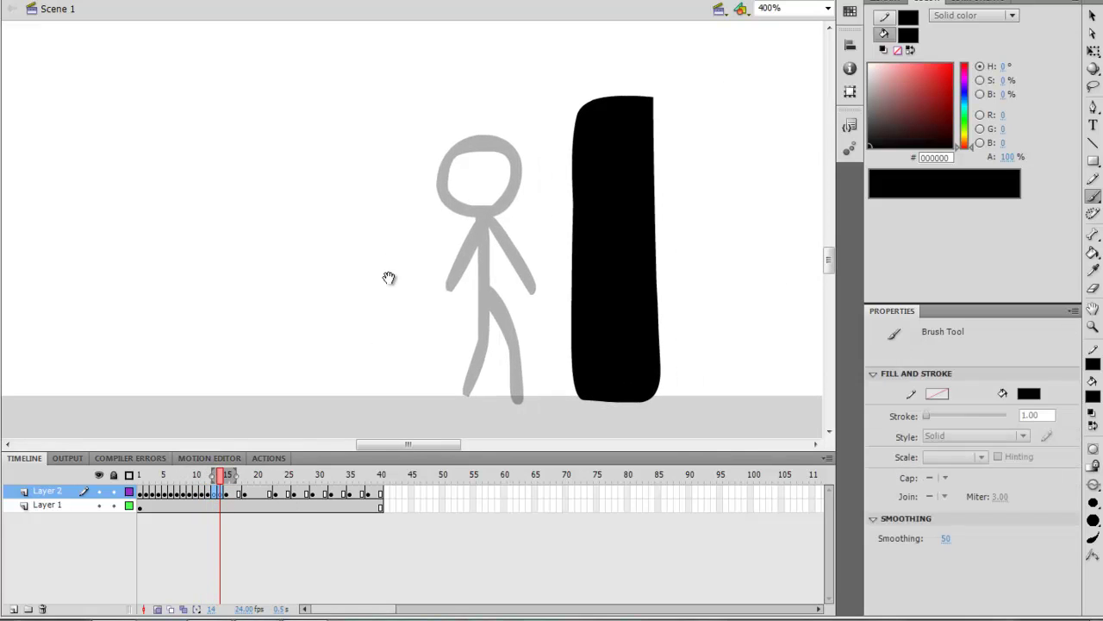
pyautogui.click(207, 493)
pyautogui.press('.')
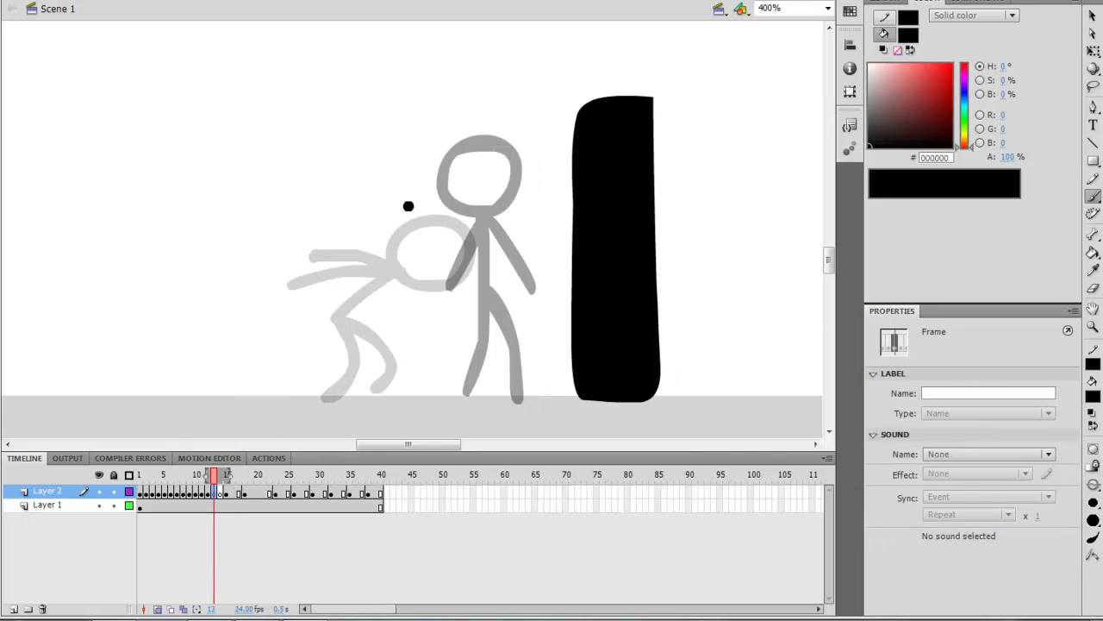
# - Paint round heads at frames 13 and 14, rising from the crouched pose's head towards the standing pose's head
pyautogui.moveTo(456, 199)
pyautogui.mouseDown()
pyautogui.moveTo(420, 210)
pyautogui.moveTo(428, 250)
pyautogui.moveTo(479, 239)
pyautogui.moveTo(468, 198)
pyautogui.moveTo(420, 204)
pyautogui.moveTo(413, 240)
pyautogui.moveTo(461, 261)
pyautogui.moveTo(480, 219)
pyautogui.moveTo(446, 189)
pyautogui.mouseUp()
pyautogui.hotkey('ctrl', 'z')
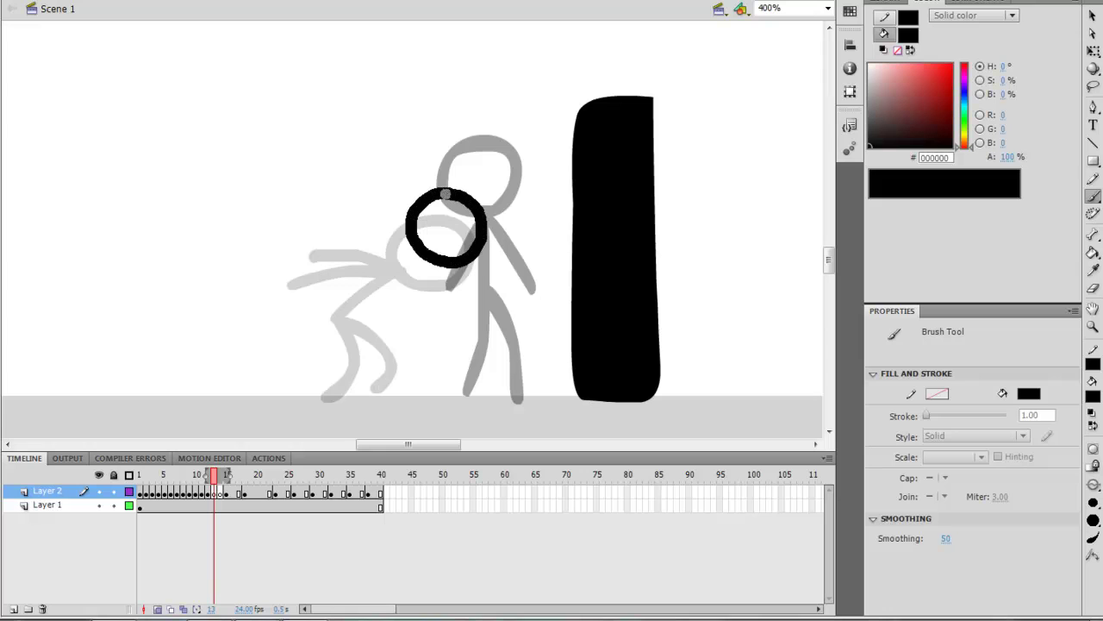
pyautogui.click(221, 493)
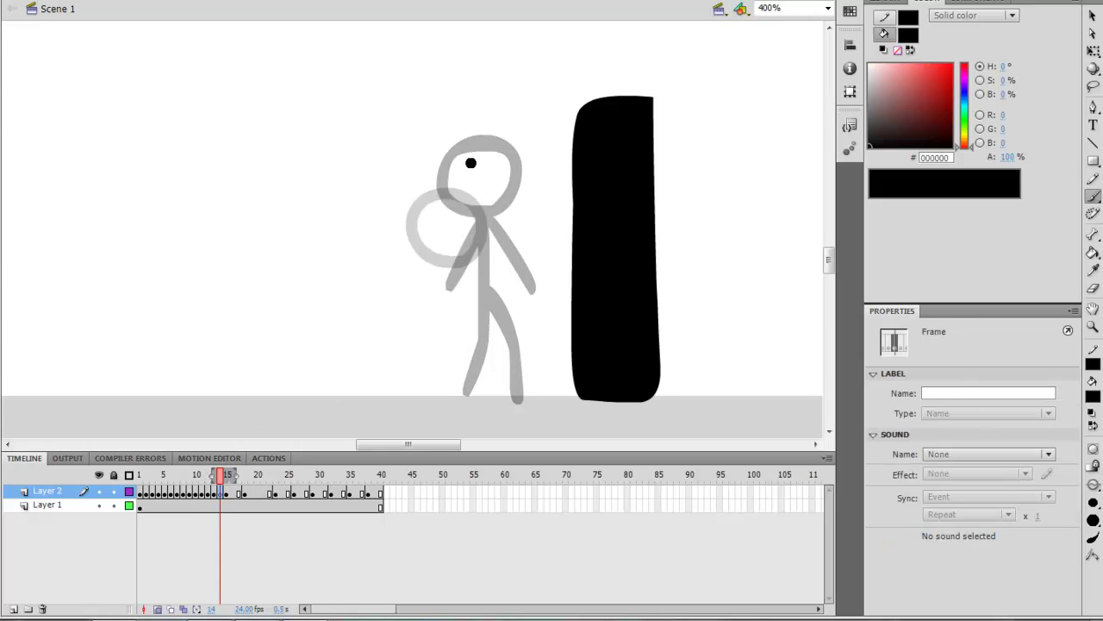
pyautogui.moveTo(469, 164)
pyautogui.mouseDown()
pyautogui.moveTo(451, 223)
pyautogui.moveTo(497, 205)
pyautogui.moveTo(472, 164)
pyautogui.mouseUp()
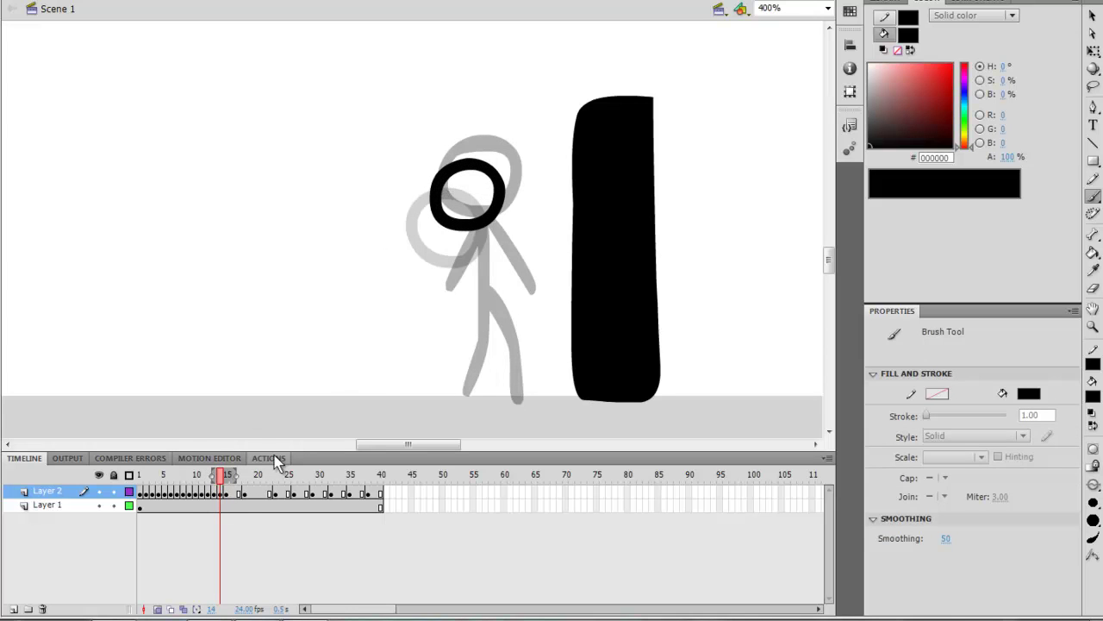
# - Complete the frame 13 figure with a leaning torso, two bent legs, one arm trailing back and one hanging down
pyautogui.click(213, 493)
pyautogui.moveTo(417, 245)
pyautogui.mouseDown()
pyautogui.moveTo(387, 300)
pyautogui.moveTo(372, 386)
pyautogui.mouseUp()
pyautogui.hotkey('ctrl', 'z')
pyautogui.moveTo(418, 250)
pyautogui.mouseDown()
pyautogui.moveTo(386, 319)
pyautogui.moveTo(402, 353)
pyautogui.moveTo(394, 394)
pyautogui.mouseUp()
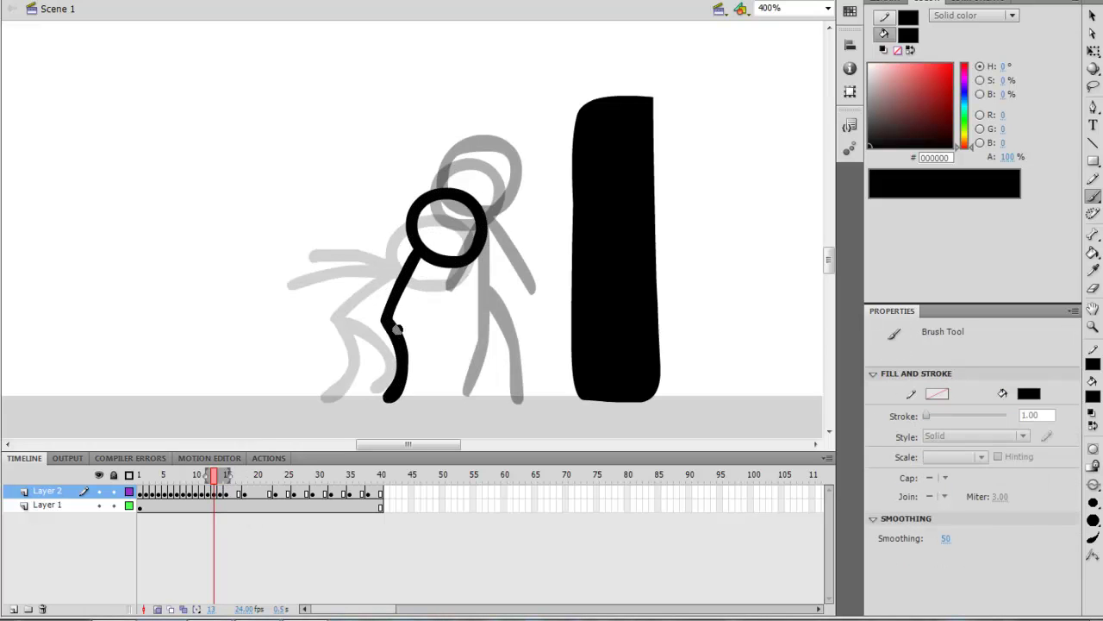
pyautogui.moveTo(388, 318)
pyautogui.mouseDown()
pyautogui.moveTo(435, 362)
pyautogui.moveTo(438, 396)
pyautogui.mouseUp()
pyautogui.moveTo(413, 253)
pyautogui.mouseDown()
pyautogui.moveTo(349, 293)
pyautogui.moveTo(409, 291)
pyautogui.moveTo(411, 309)
pyautogui.mouseUp()
# - Complete the frame 14 figure with a nearly upright torso, two slightly bent legs and an arm hanging on each side
pyautogui.click(221, 493)
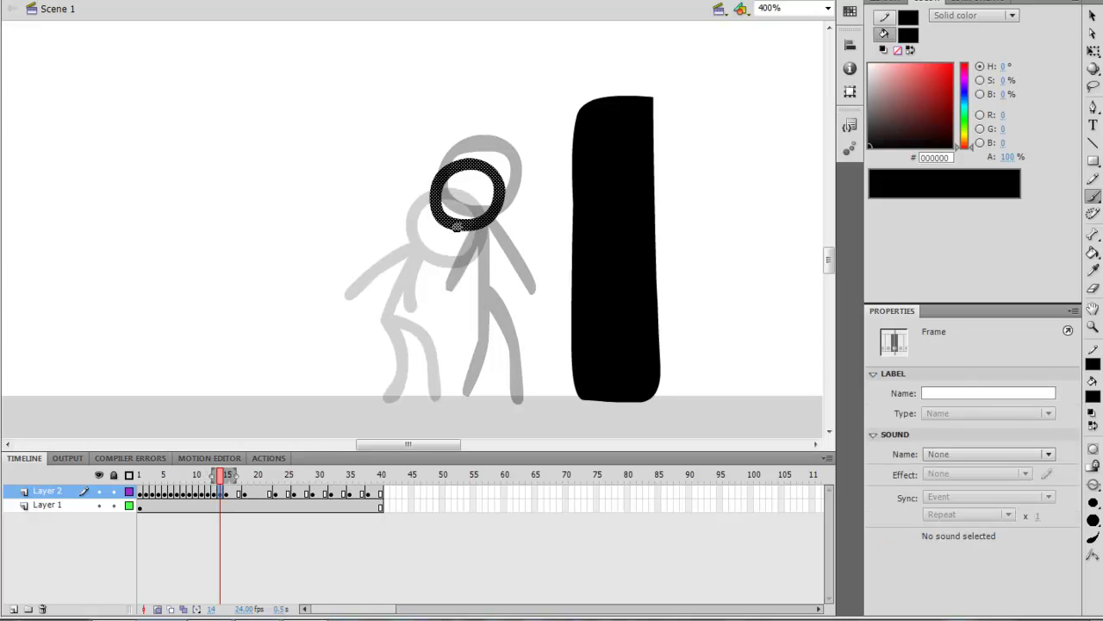
pyautogui.moveTo(456, 226); pyautogui.dragTo(429, 402)
pyautogui.moveTo(439, 300)
pyautogui.mouseDown()
pyautogui.moveTo(463, 328)
pyautogui.moveTo(481, 401)
pyautogui.mouseUp()
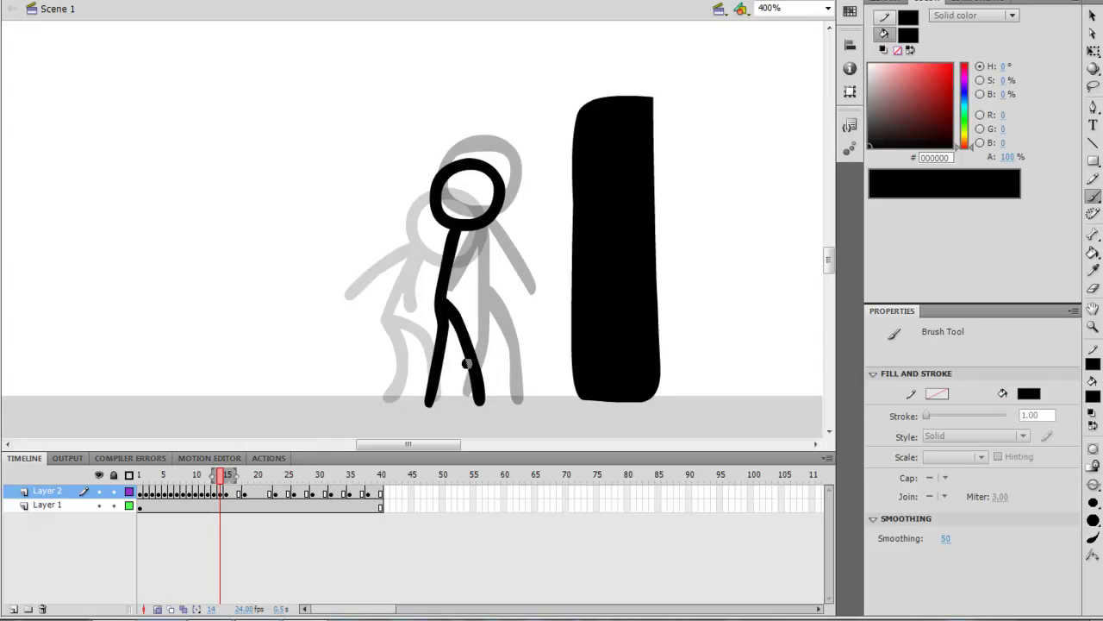
pyautogui.moveTo(450, 230)
pyautogui.mouseDown()
pyautogui.moveTo(403, 306)
pyautogui.moveTo(495, 293)
pyautogui.mouseUp()
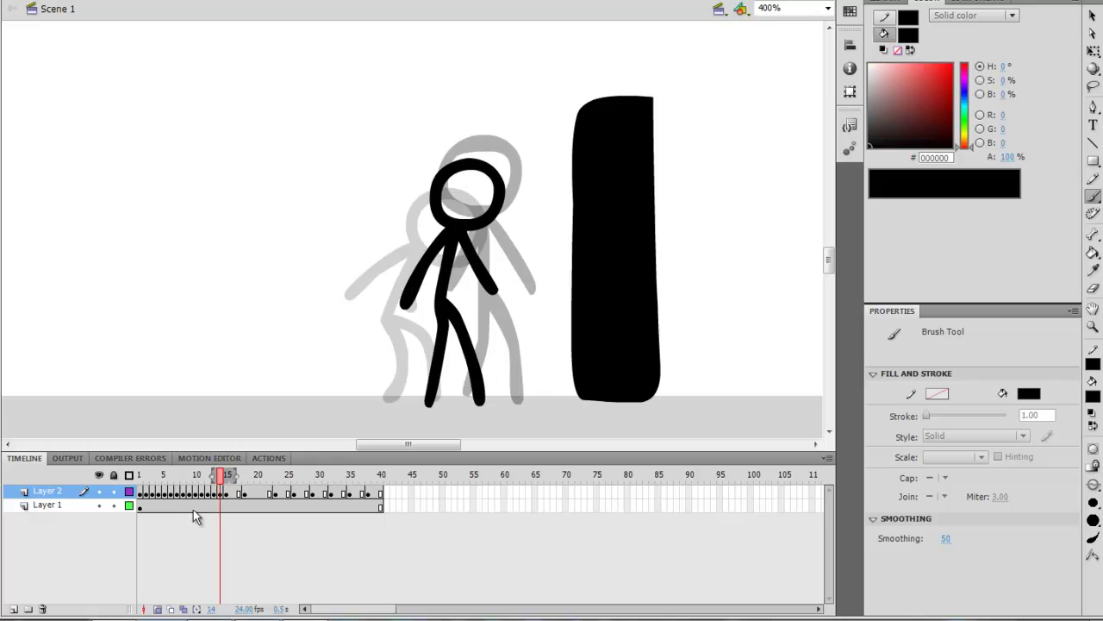
pyautogui.moveTo(222, 479); pyautogui.dragTo(220, 476)
pyautogui.click(222, 478)
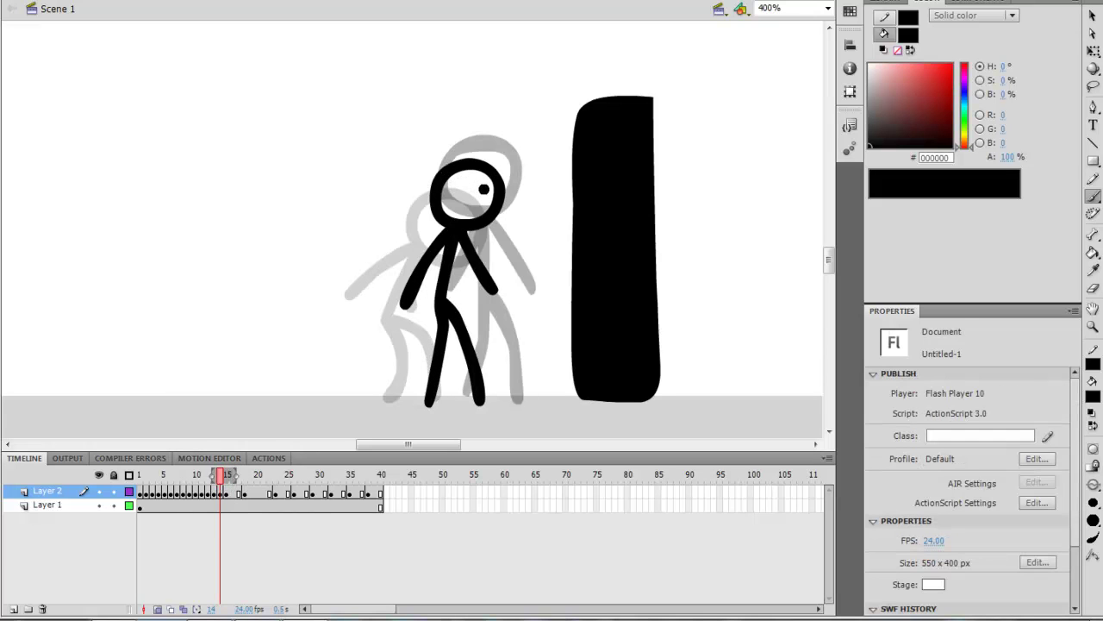
# - Try to enlarge the frame 14 head by reshaping its outline with the Selection tool
pyautogui.press('v')
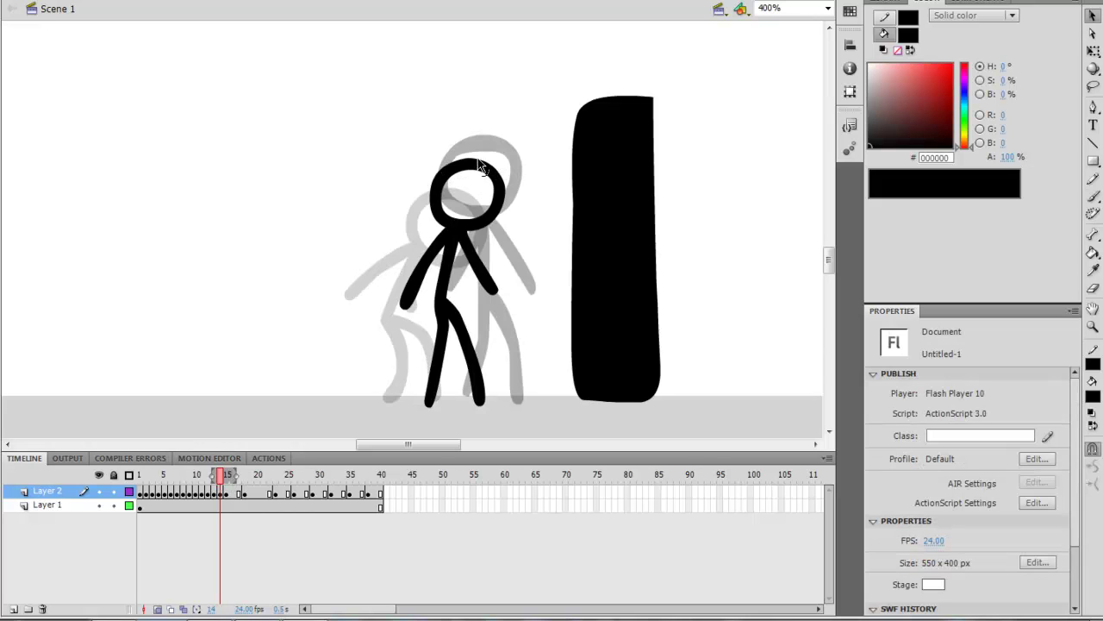
pyautogui.moveTo(480, 164); pyautogui.dragTo(512, 192)
pyautogui.click(468, 156)
pyautogui.click(469, 170)
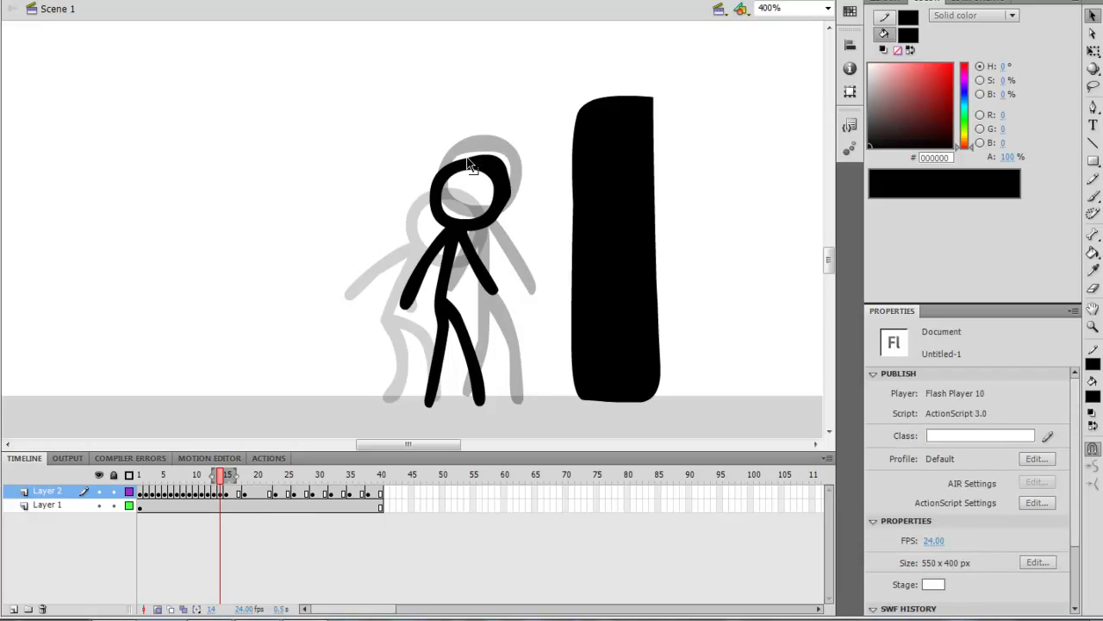
pyautogui.moveTo(471, 160); pyautogui.dragTo(498, 183)
pyautogui.click(440, 164)
pyautogui.click(440, 161)
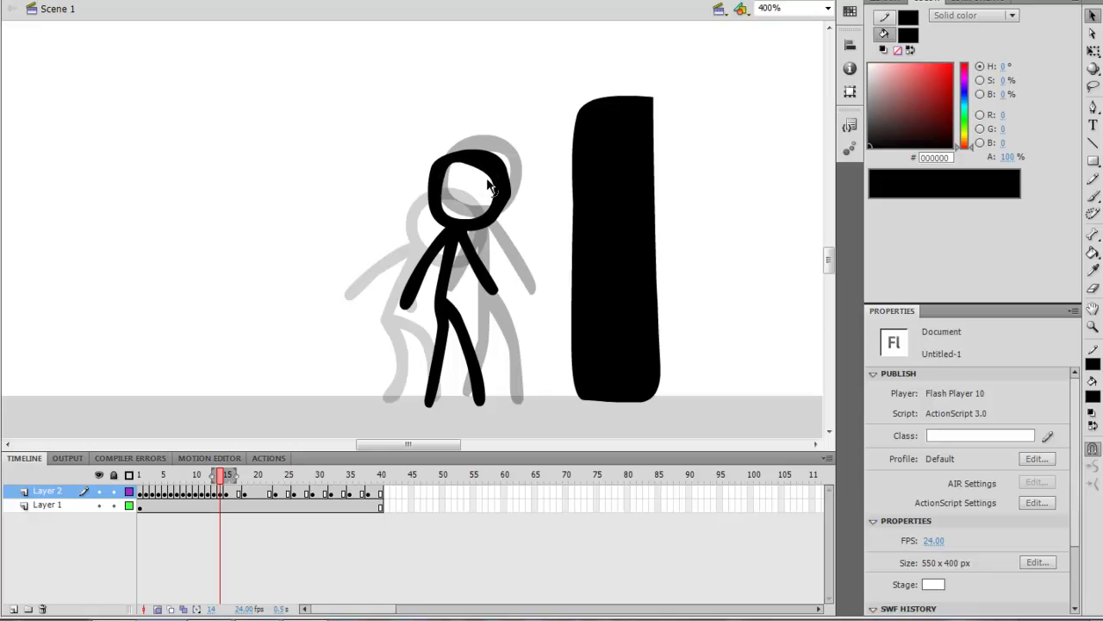
pyautogui.click(495, 183)
pyautogui.click(479, 190)
pyautogui.moveTo(499, 181); pyautogui.dragTo(497, 199)
# - Delete the head of the frame 14 figure and repaint it as a larger circle
pyautogui.moveTo(412, 129); pyautogui.dragTo(523, 232)
pyautogui.press('Delete')
pyautogui.press('b')
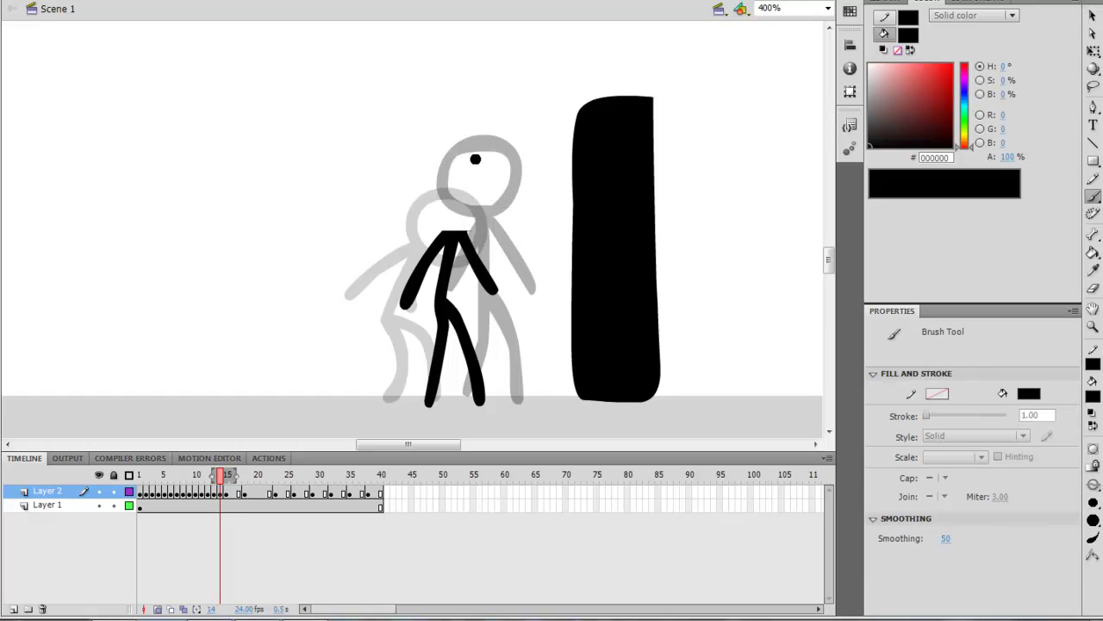
pyautogui.moveTo(478, 158)
pyautogui.mouseDown()
pyautogui.moveTo(433, 187)
pyautogui.moveTo(438, 221)
pyautogui.moveTo(487, 223)
pyautogui.moveTo(502, 187)
pyautogui.moveTo(470, 153)
pyautogui.mouseUp()
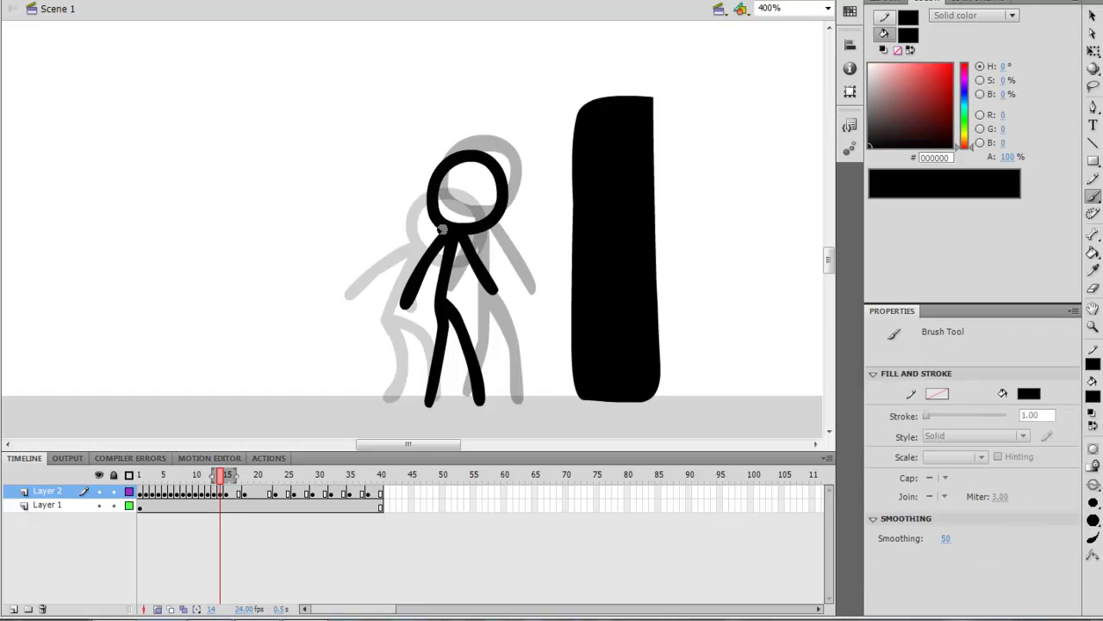
# - Move the upright pose's keyframe from frame 15 to frame 16 and add an empty keyframe at frame 15
pyautogui.moveTo(223, 479); pyautogui.dragTo(241, 502)
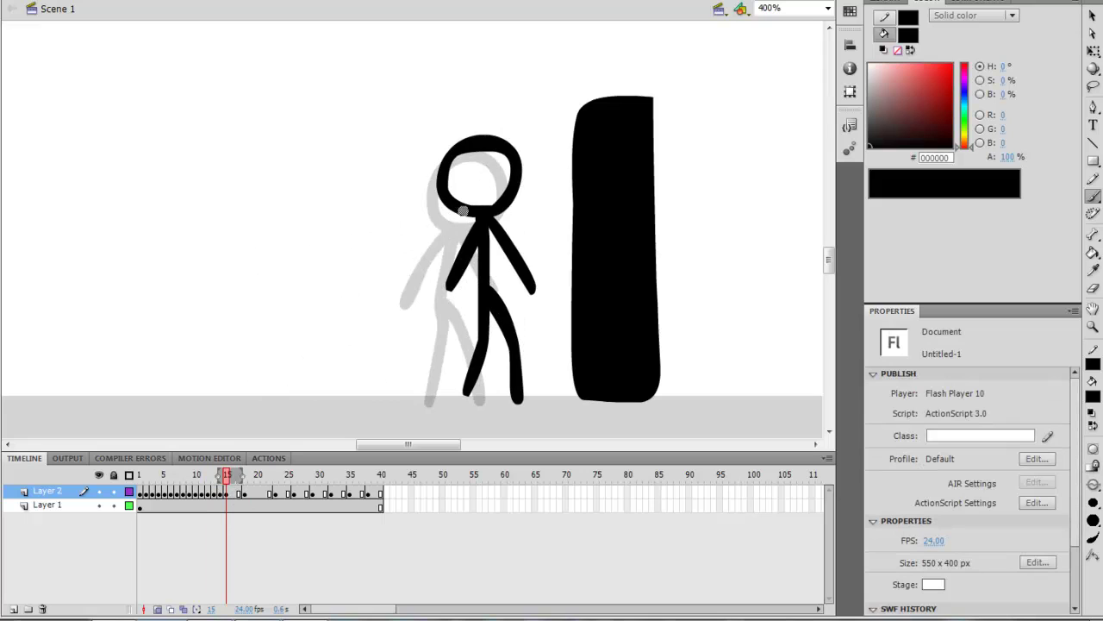
pyautogui.click(220, 496)
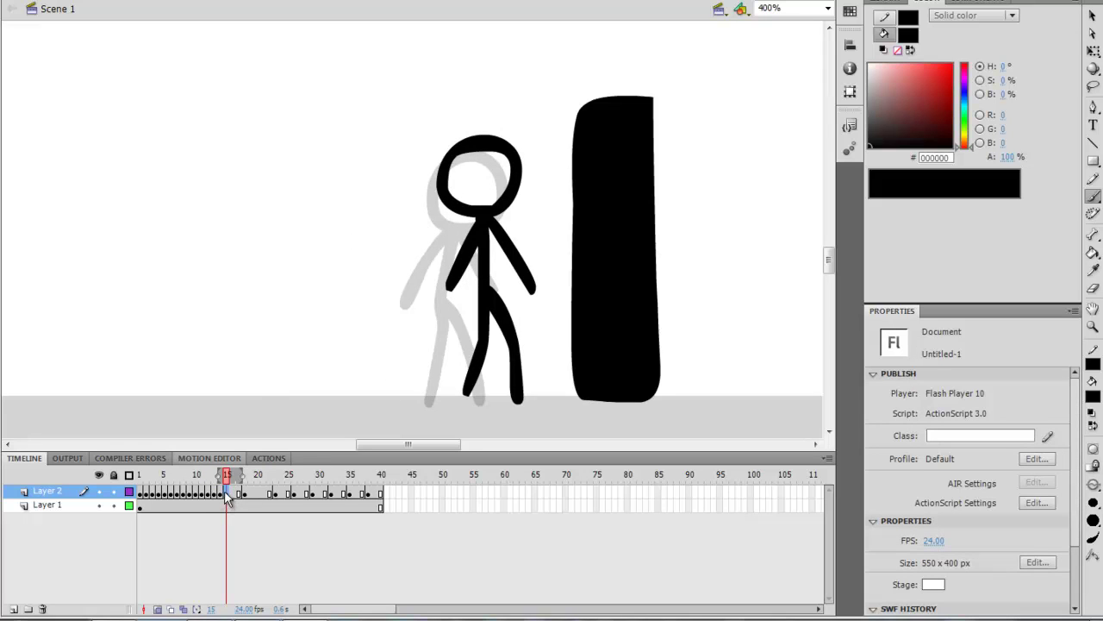
pyautogui.moveTo(228, 498); pyautogui.dragTo(233, 496)
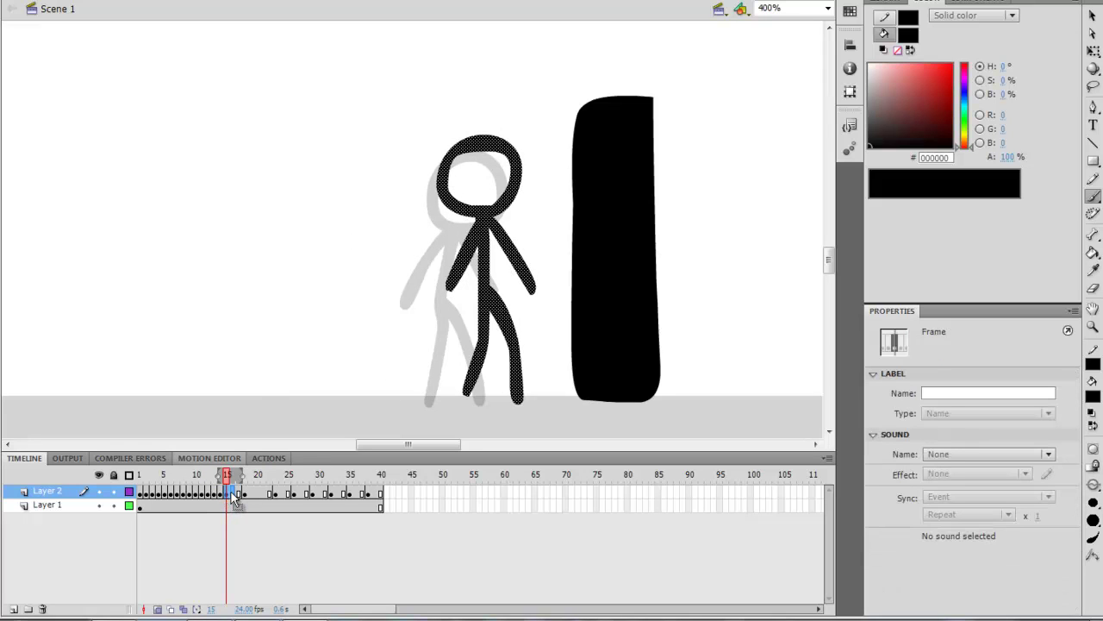
pyautogui.click(232, 496)
pyautogui.click(228, 495)
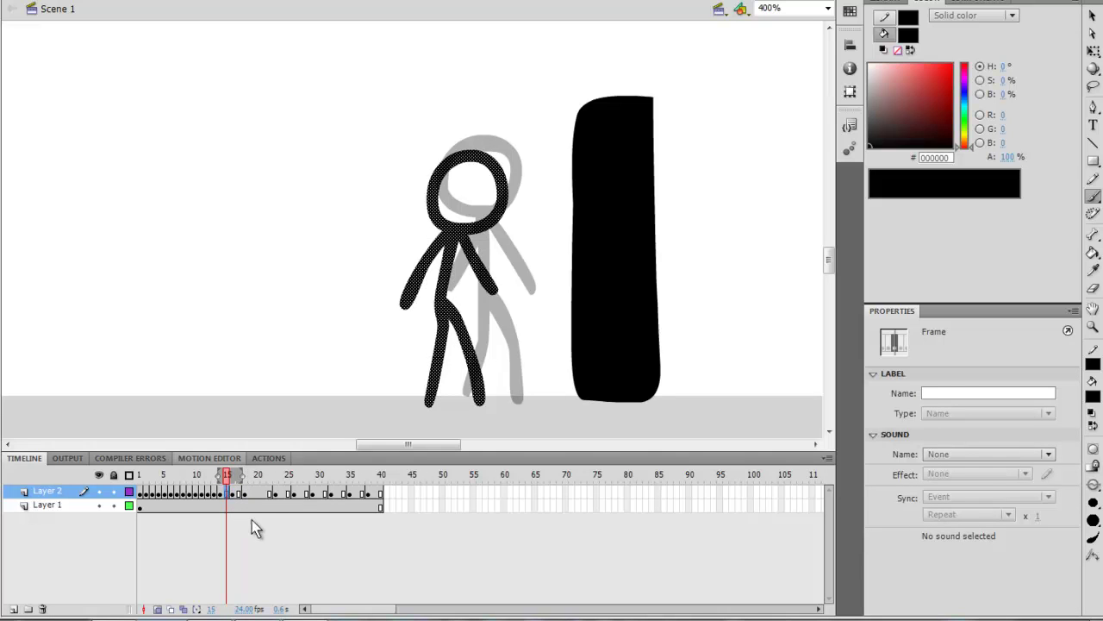
pyautogui.press('Delete')
# - Paint the frame 15 in-between figure with a tall head, upright torso, two slightly spread legs and both arms hanging at the sides
pyautogui.moveTo(477, 131)
pyautogui.mouseDown()
pyautogui.moveTo(452, 142)
pyautogui.moveTo(446, 175)
pyautogui.moveTo(465, 201)
pyautogui.moveTo(502, 189)
pyautogui.moveTo(500, 139)
pyautogui.moveTo(470, 133)
pyautogui.mouseUp()
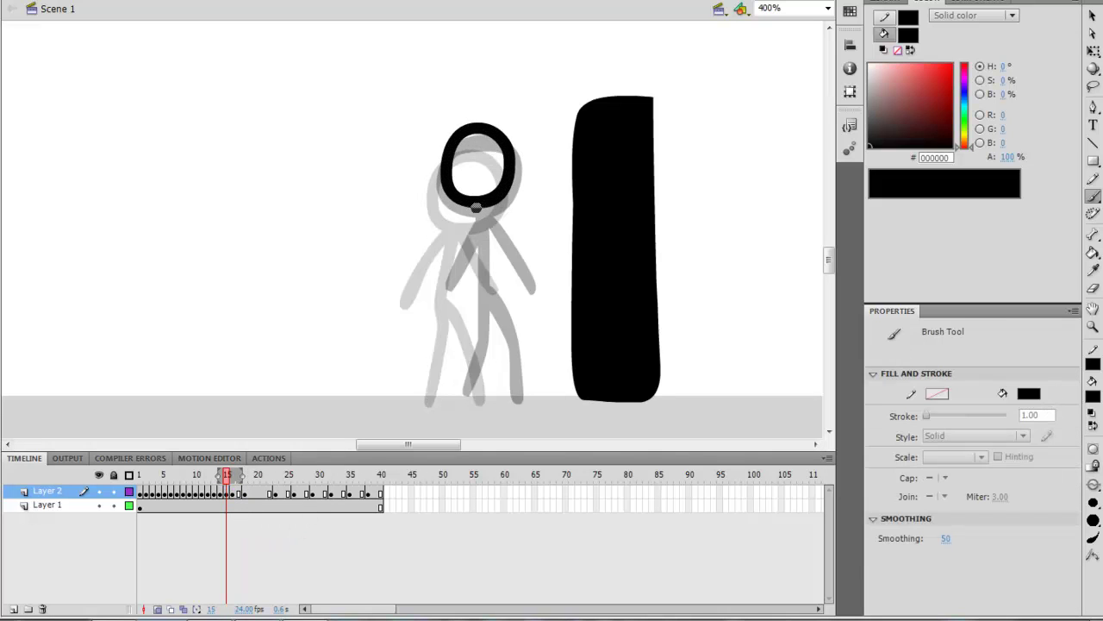
pyautogui.moveTo(476, 207)
pyautogui.mouseDown()
pyautogui.moveTo(476, 301)
pyautogui.moveTo(475, 239)
pyautogui.moveTo(456, 399)
pyautogui.mouseUp()
pyautogui.hotkey('ctrl', 'z')
pyautogui.moveTo(478, 289)
pyautogui.mouseDown()
pyautogui.moveTo(498, 325)
pyautogui.moveTo(509, 396)
pyautogui.mouseUp()
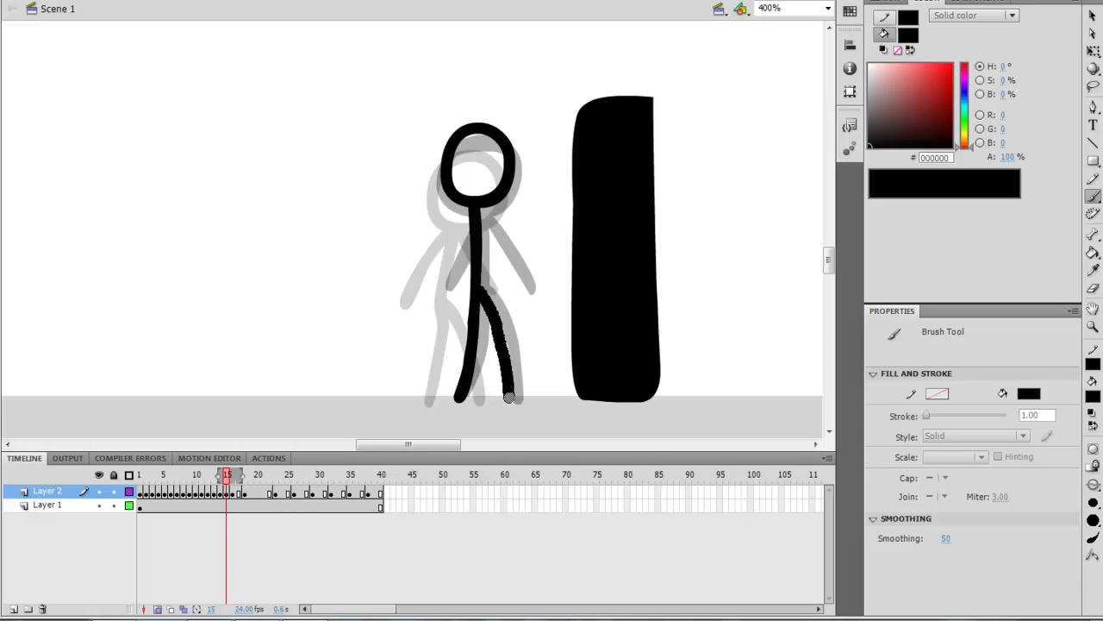
pyautogui.moveTo(471, 212)
pyautogui.mouseDown()
pyautogui.moveTo(428, 298)
pyautogui.moveTo(510, 278)
pyautogui.mouseUp()
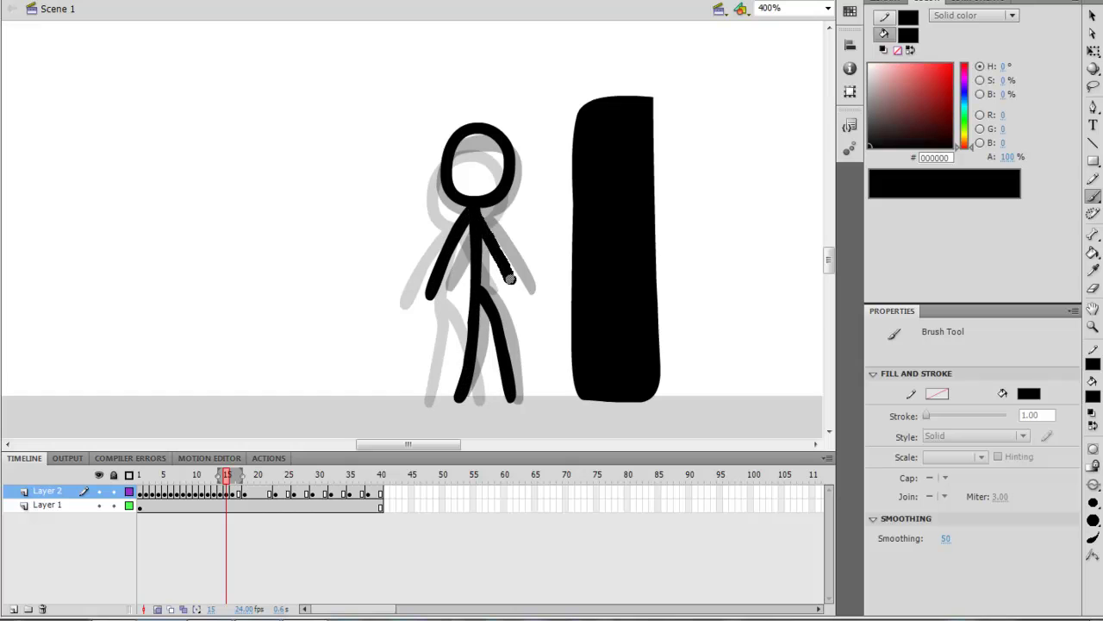
# - Play back the rising motion to review the new in-between poses
pyautogui.click(203, 493)
pyautogui.moveTo(206, 477)
pyautogui.mouseDown()
pyautogui.moveTo(239, 476)
pyautogui.moveTo(197, 476)
pyautogui.mouseUp()
pyautogui.click(206, 505)
pyautogui.press('Return')
pyautogui.press('Return')
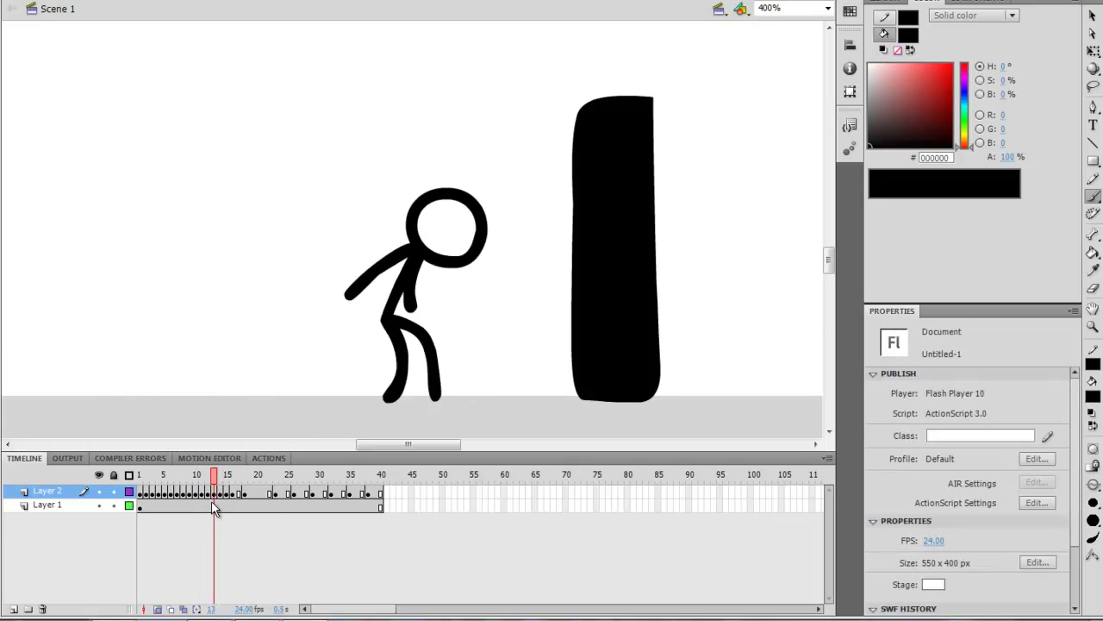
# - Move the crouching pose's keyframe from frame 18 to frame 20 and insert a blank keyframe at frame 18
pyautogui.click(238, 493)
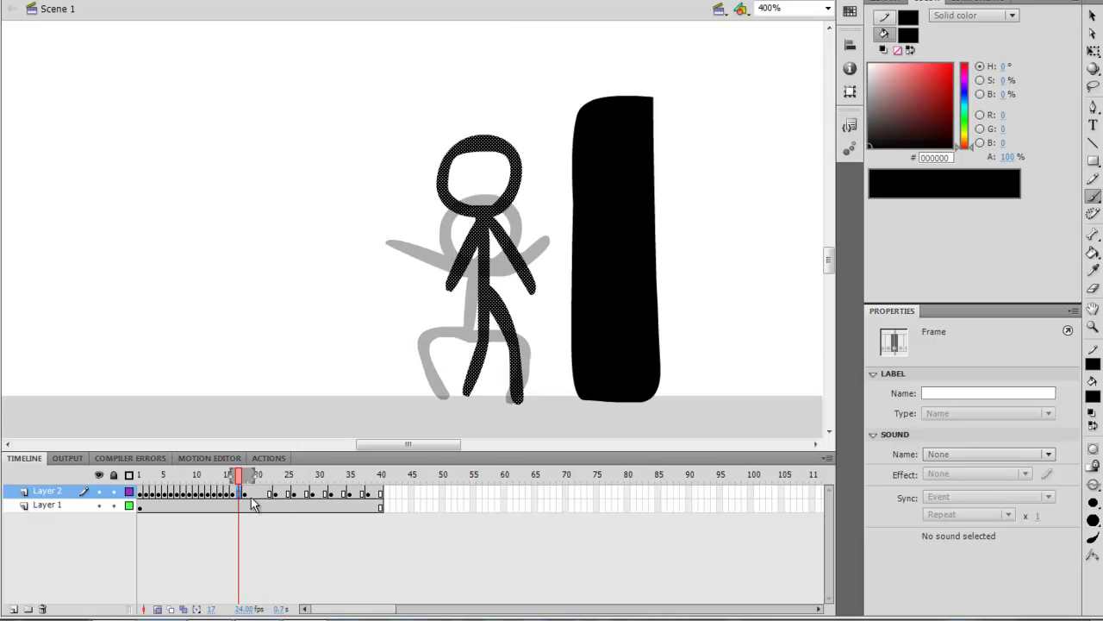
pyautogui.click(245, 493)
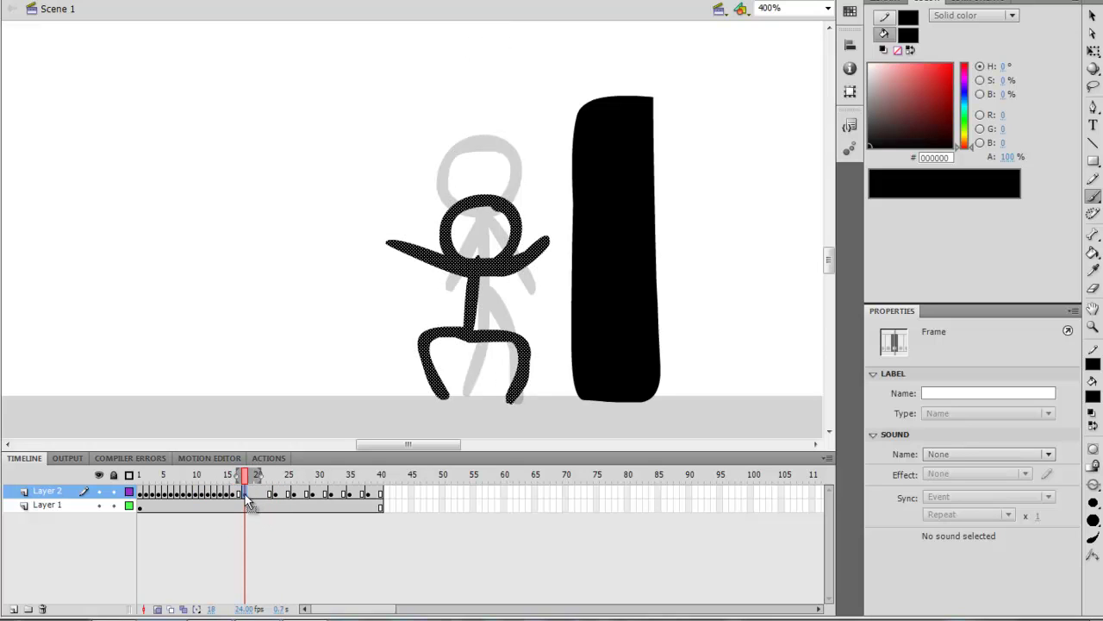
pyautogui.click(257, 493)
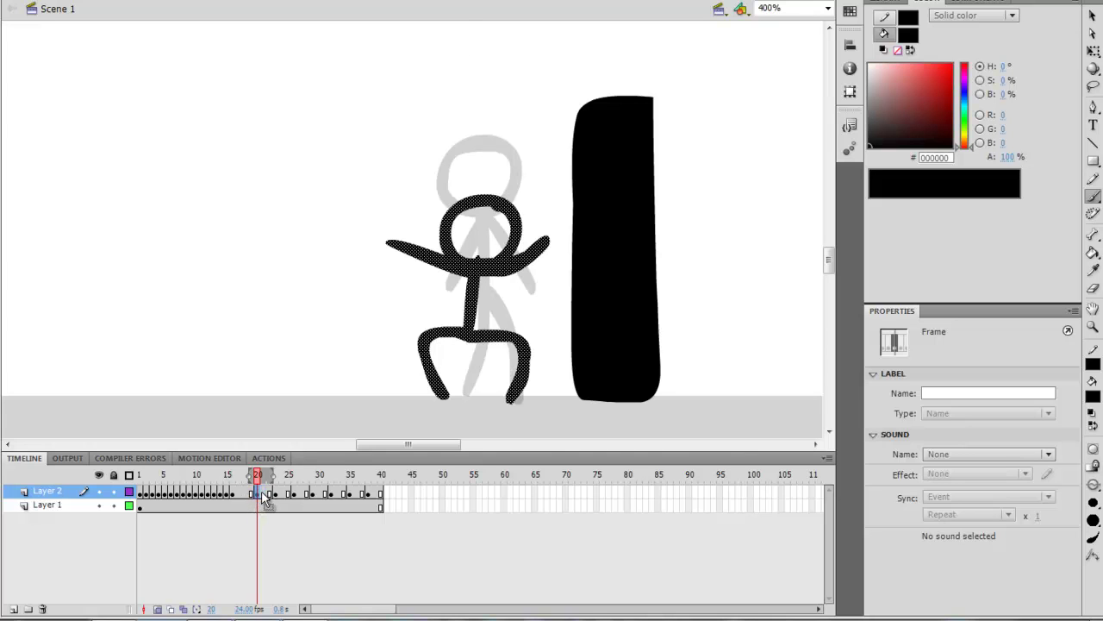
pyautogui.moveTo(257, 494); pyautogui.dragTo(262, 494)
pyautogui.click(251, 494)
pyautogui.click(246, 494)
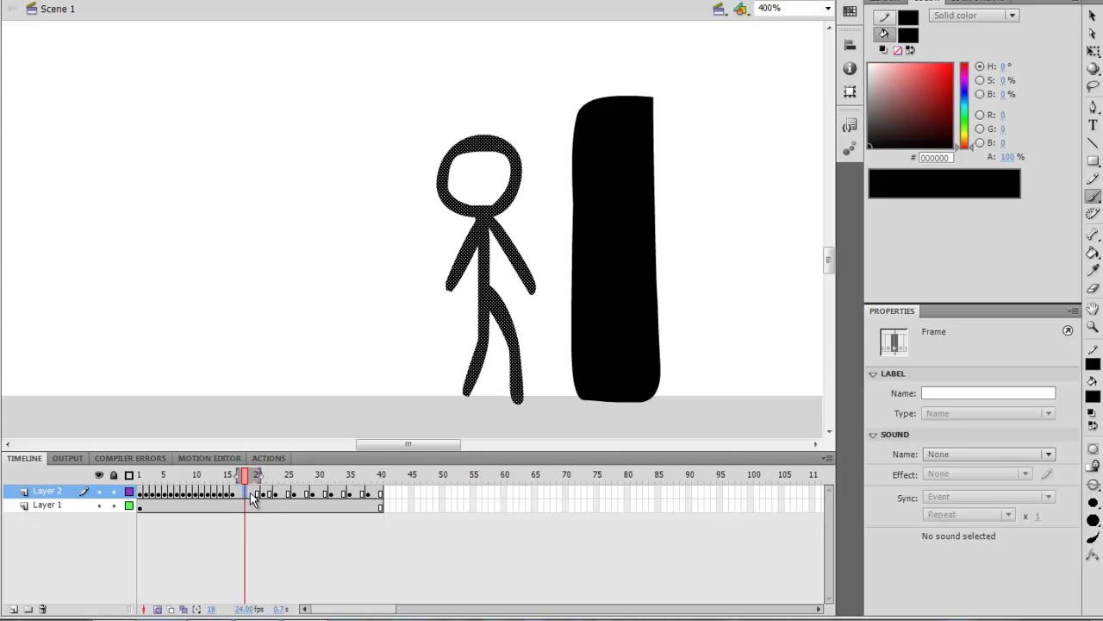
pyautogui.click(250, 495)
pyautogui.moveTo(255, 497); pyautogui.dragTo(256, 494)
pyautogui.click(246, 492)
pyautogui.press('F7')
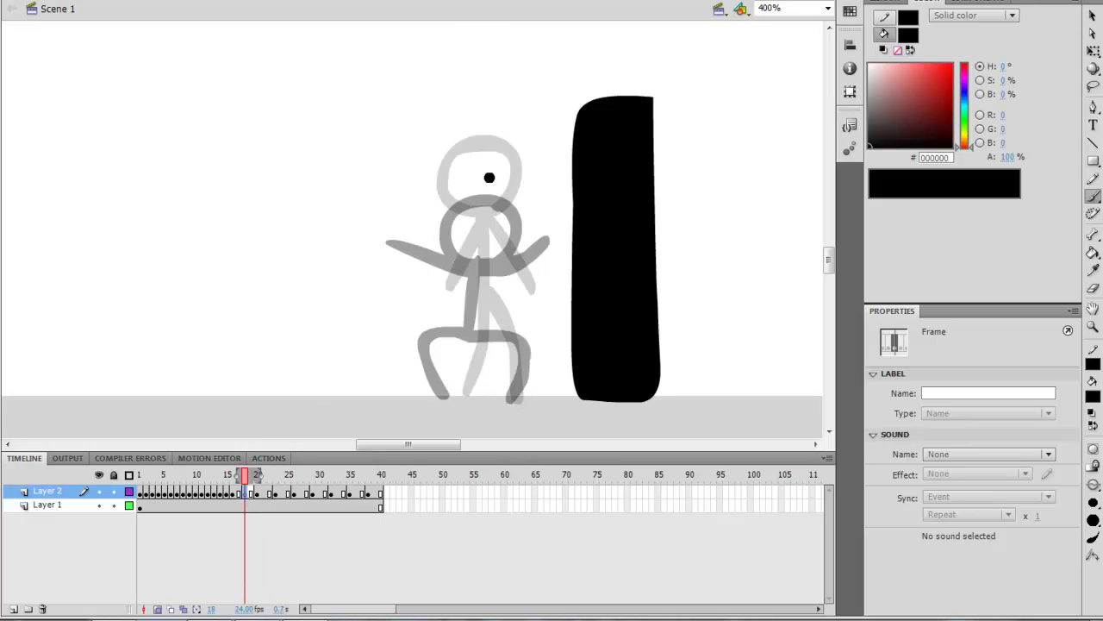
# - Paint the frame 18 in-between figure with a lowered head, straight torso, bowed legs and both arms spreading outward
pyautogui.moveTo(480, 172)
pyautogui.mouseDown()
pyautogui.moveTo(455, 231)
pyautogui.moveTo(515, 191)
pyautogui.moveTo(487, 170)
pyautogui.mouseUp()
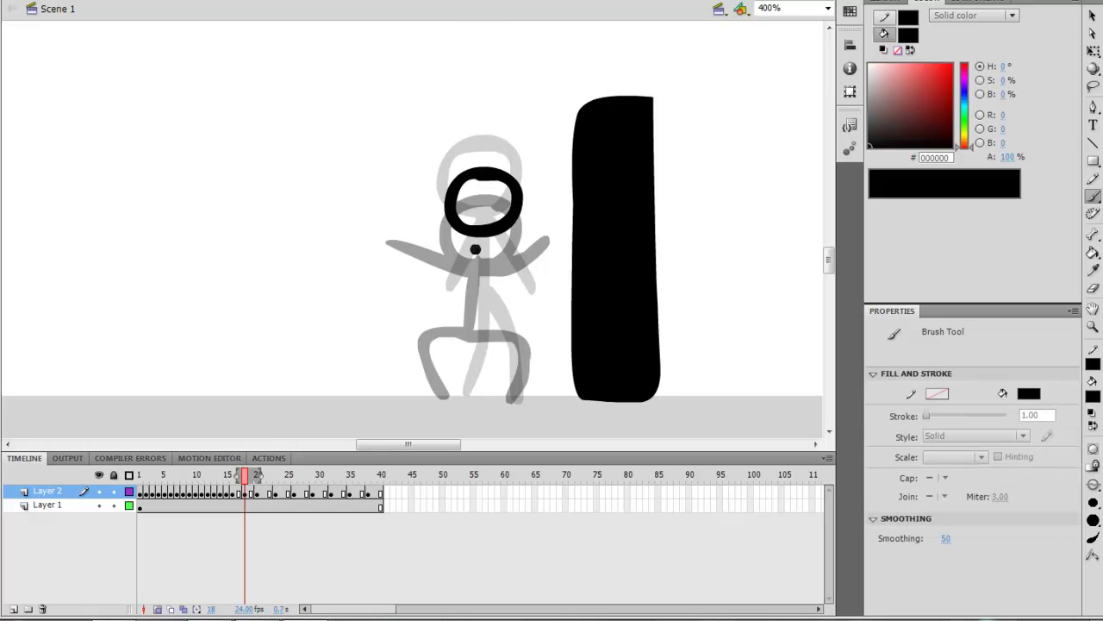
pyautogui.moveTo(481, 232); pyautogui.dragTo(479, 294)
pyautogui.hotkey('ctrl', 'z')
pyautogui.moveTo(478, 237)
pyautogui.mouseDown()
pyautogui.moveTo(481, 315)
pyautogui.moveTo(455, 336)
pyautogui.moveTo(450, 395)
pyautogui.mouseUp()
pyautogui.moveTo(484, 315); pyautogui.dragTo(515, 403)
pyautogui.moveTo(474, 242); pyautogui.dragTo(412, 266)
pyautogui.moveTo(481, 242); pyautogui.dragTo(552, 259)
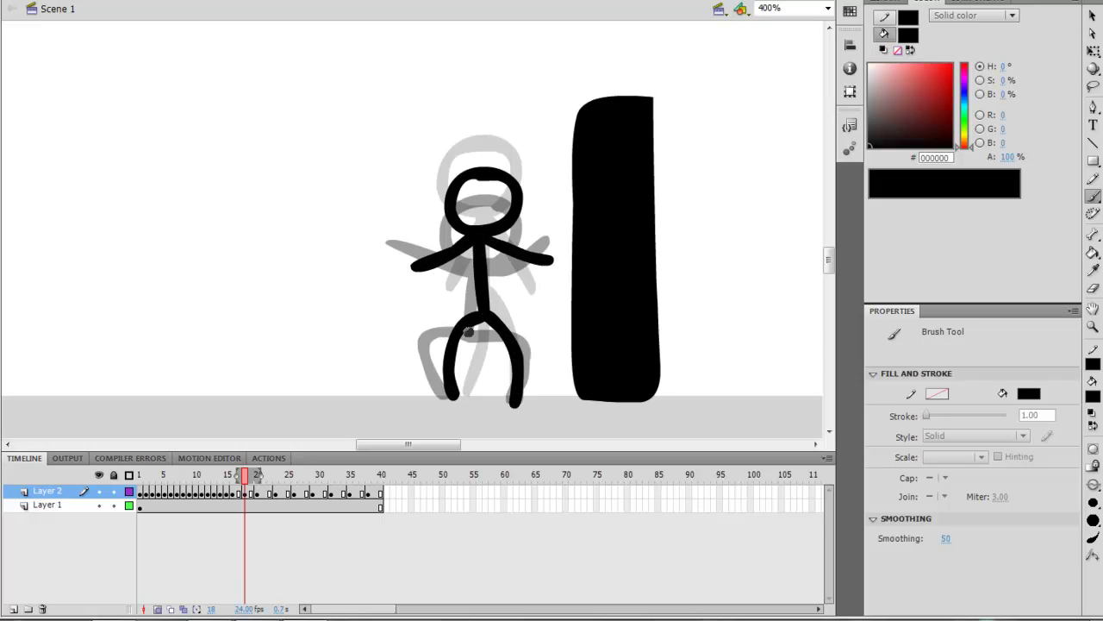
# - Insert a blank keyframe at frame 17 and paint a slightly lowered standing figure between the upright and half-crouched poses
pyautogui.click(240, 493)
pyautogui.press('Delete')
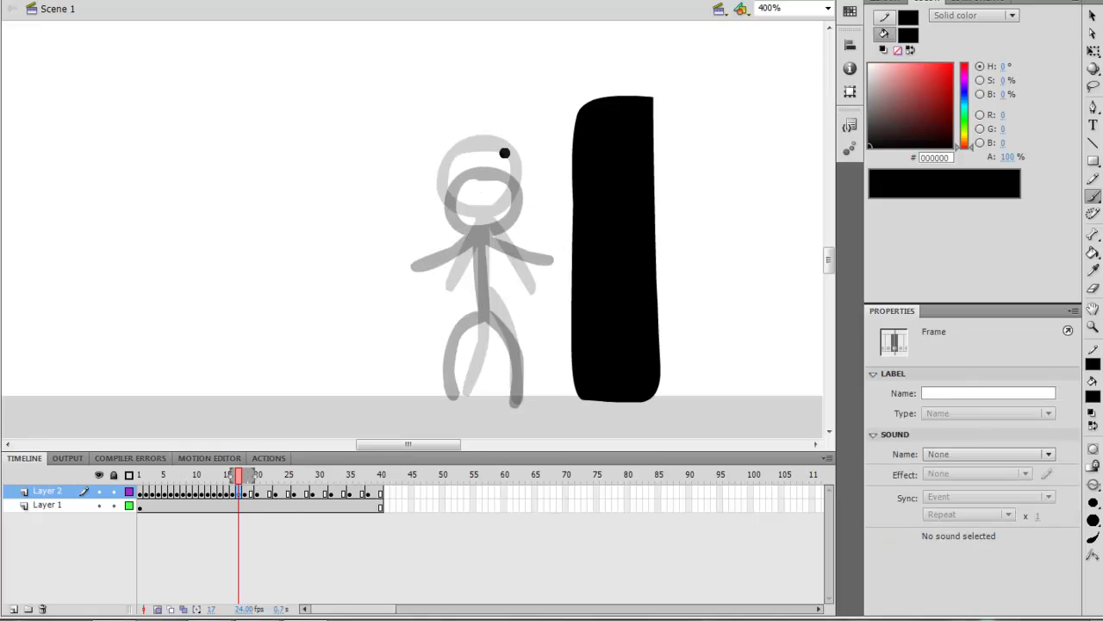
pyautogui.moveTo(487, 148)
pyautogui.mouseDown()
pyautogui.moveTo(446, 178)
pyautogui.moveTo(478, 207)
pyautogui.moveTo(521, 177)
pyautogui.moveTo(488, 147)
pyautogui.mouseUp()
pyautogui.moveTo(480, 216)
pyautogui.mouseDown()
pyautogui.moveTo(487, 312)
pyautogui.moveTo(458, 398)
pyautogui.mouseUp()
pyautogui.moveTo(488, 302)
pyautogui.mouseDown()
pyautogui.moveTo(512, 355)
pyautogui.moveTo(515, 402)
pyautogui.mouseUp()
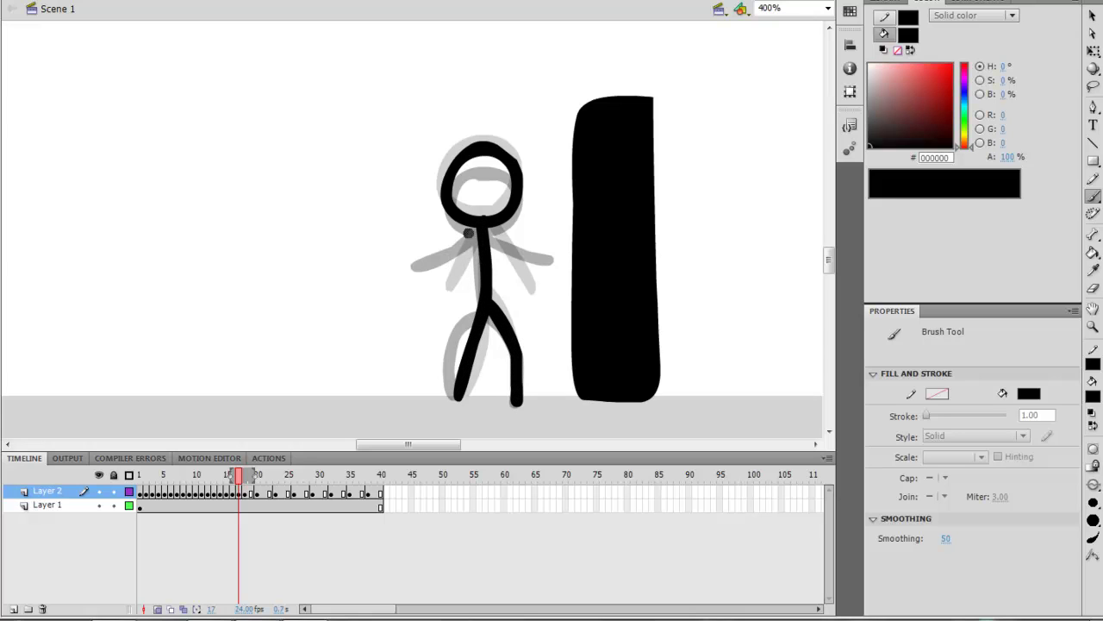
pyautogui.moveTo(469, 242); pyautogui.dragTo(440, 289)
pyautogui.moveTo(488, 228); pyautogui.dragTo(538, 285)
pyautogui.hotkey('ctrl', 'z')
# - Insert a blank keyframe at frame 19 and paint a nearly crouched figure with outstretched arms and bent, bowed legs
pyautogui.click(253, 497)
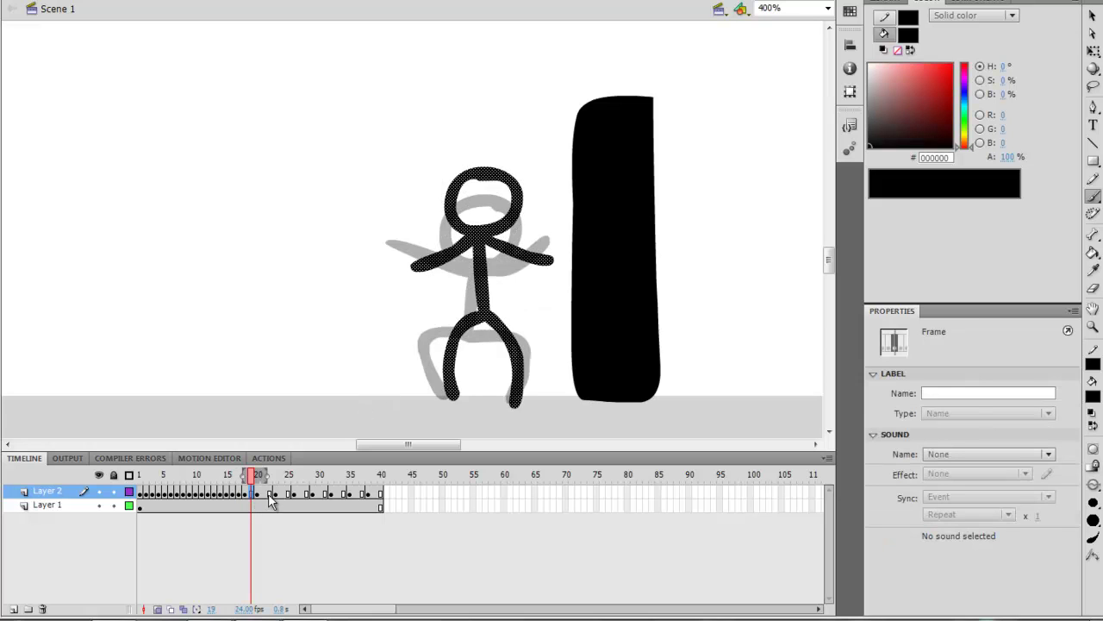
pyautogui.moveTo(472, 193)
pyautogui.mouseDown()
pyautogui.moveTo(446, 237)
pyautogui.moveTo(468, 259)
pyautogui.moveTo(509, 240)
pyautogui.moveTo(504, 203)
pyautogui.moveTo(466, 190)
pyautogui.moveTo(446, 207)
pyautogui.moveTo(451, 243)
pyautogui.moveTo(487, 257)
pyautogui.moveTo(510, 212)
pyautogui.moveTo(481, 184)
pyautogui.mouseUp()
pyautogui.hotkey('ctrl', 'z')
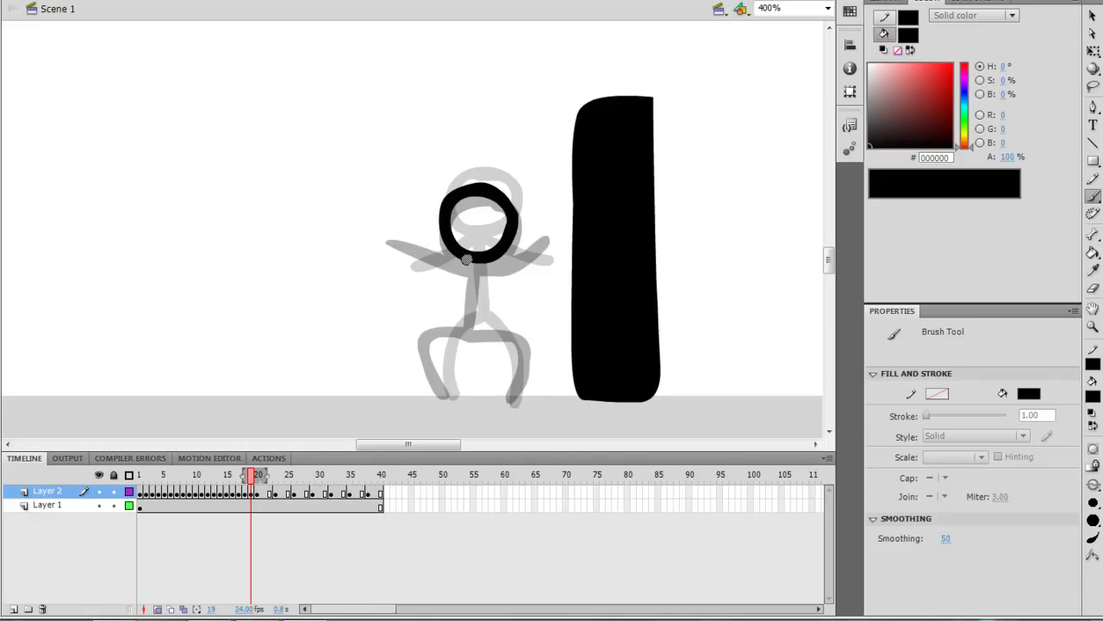
pyautogui.moveTo(468, 259); pyautogui.dragTo(535, 250)
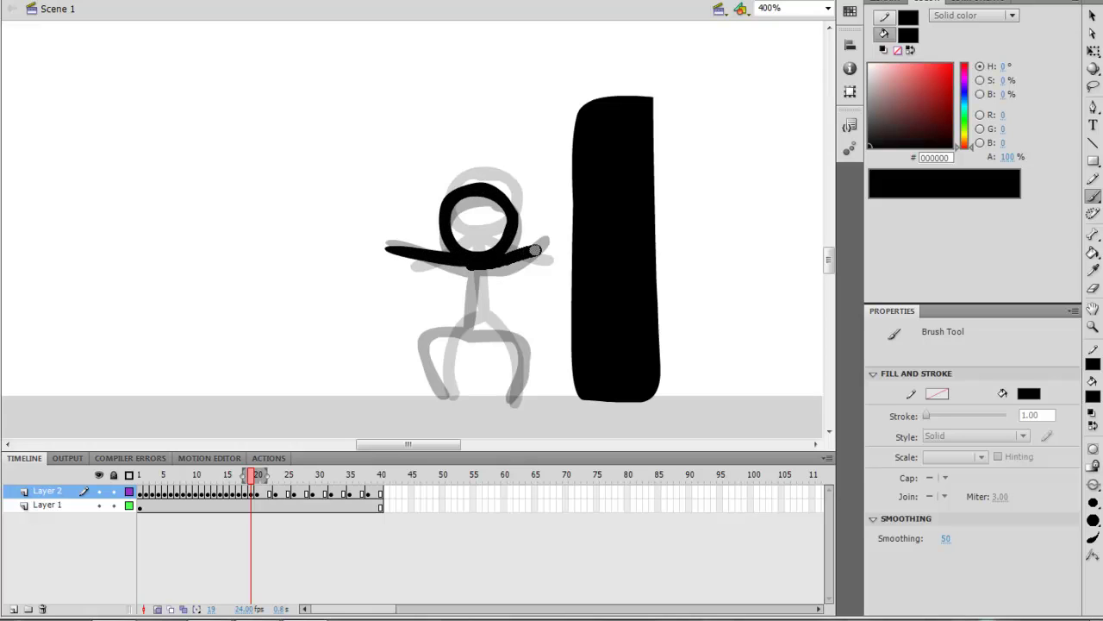
pyautogui.moveTo(472, 265)
pyautogui.mouseDown()
pyautogui.moveTo(473, 325)
pyautogui.moveTo(435, 339)
pyautogui.moveTo(445, 398)
pyautogui.mouseUp()
pyautogui.moveTo(473, 328)
pyautogui.mouseDown()
pyautogui.moveTo(518, 358)
pyautogui.moveTo(515, 400)
pyautogui.mouseUp()
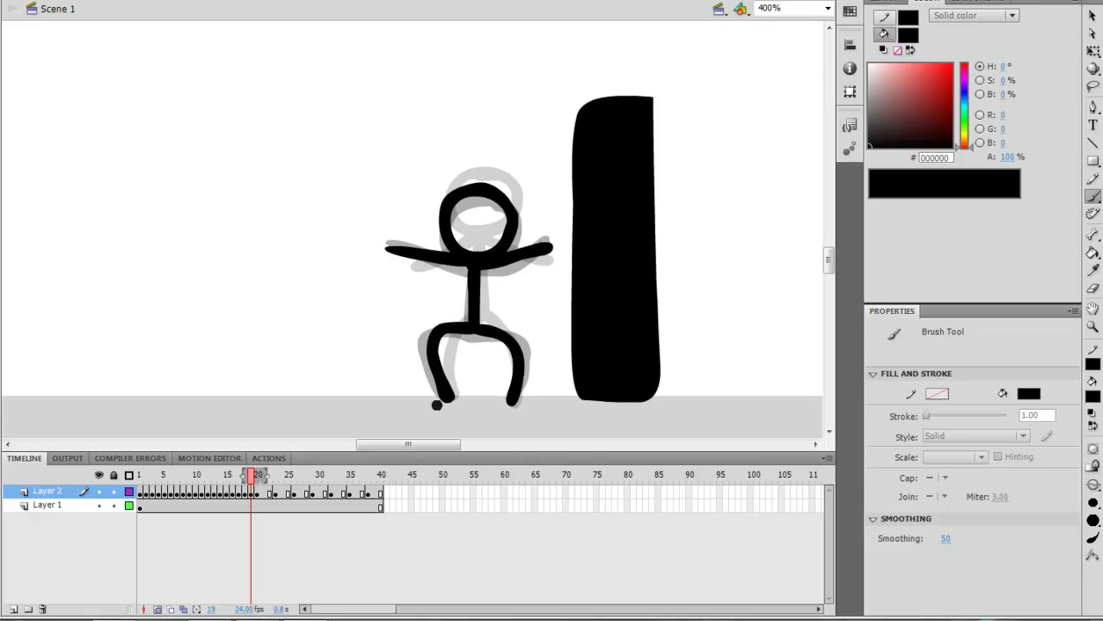
# - Move the stretched jump pose's keyframe from frame 23 to frame 22 and insert a blank keyframe at frame 21
pyautogui.moveTo(256, 489)
pyautogui.mouseDown()
pyautogui.moveTo(215, 490)
pyautogui.moveTo(276, 498)
pyautogui.mouseUp()
pyautogui.press('Return')
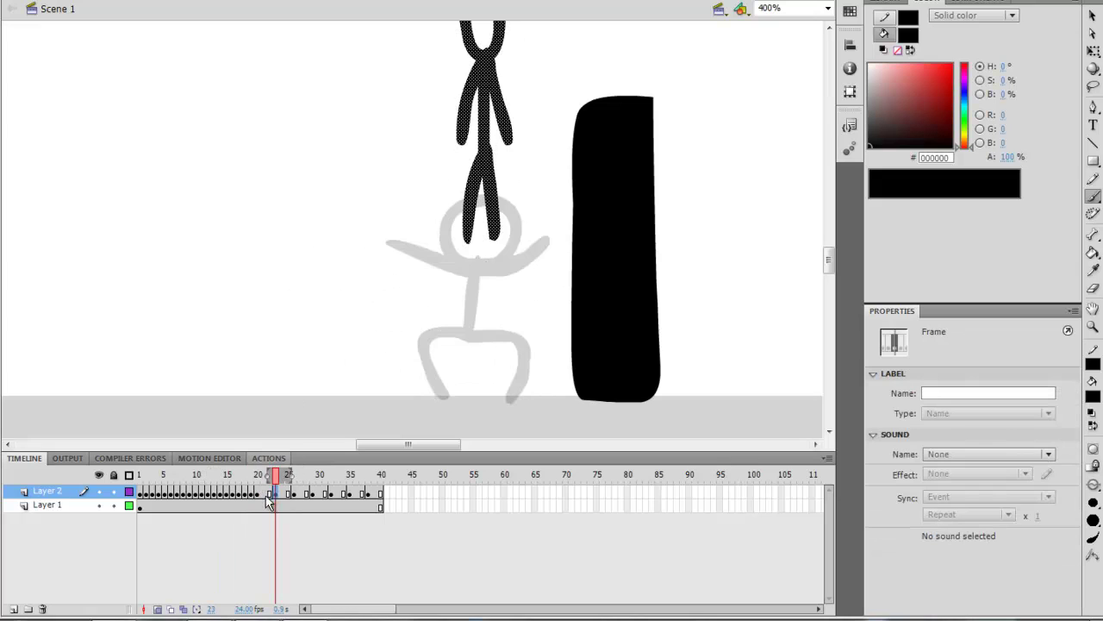
pyautogui.click(268, 493)
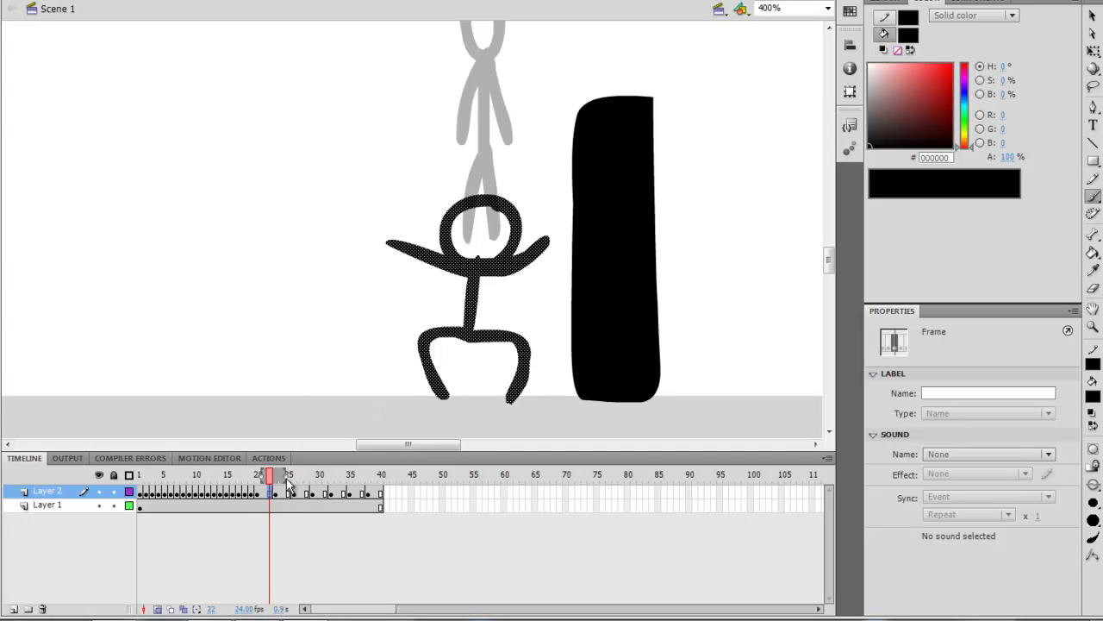
pyautogui.click(277, 499)
pyautogui.moveTo(273, 499); pyautogui.dragTo(263, 495)
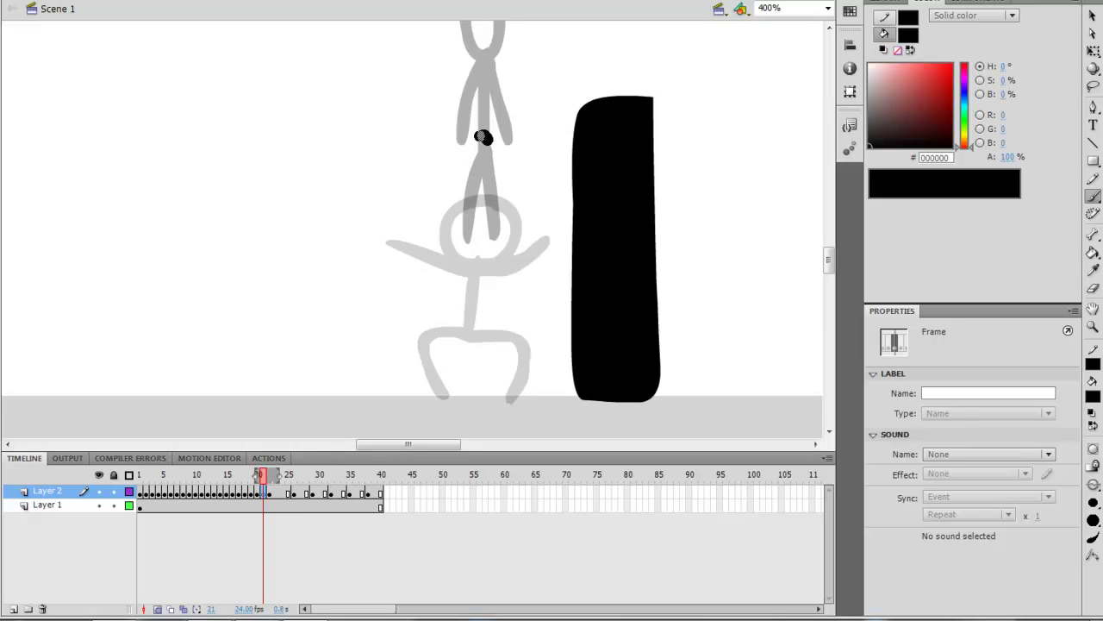
# - Paint the frame 21 take-off figure, stretched vertically with a narrow oval head, straight legs on the ground and arms hanging down
pyautogui.moveTo(483, 138)
pyautogui.mouseDown()
pyautogui.moveTo(478, 197)
pyautogui.moveTo(487, 123)
pyautogui.mouseUp()
pyautogui.hotkey('ctrl', 'z')
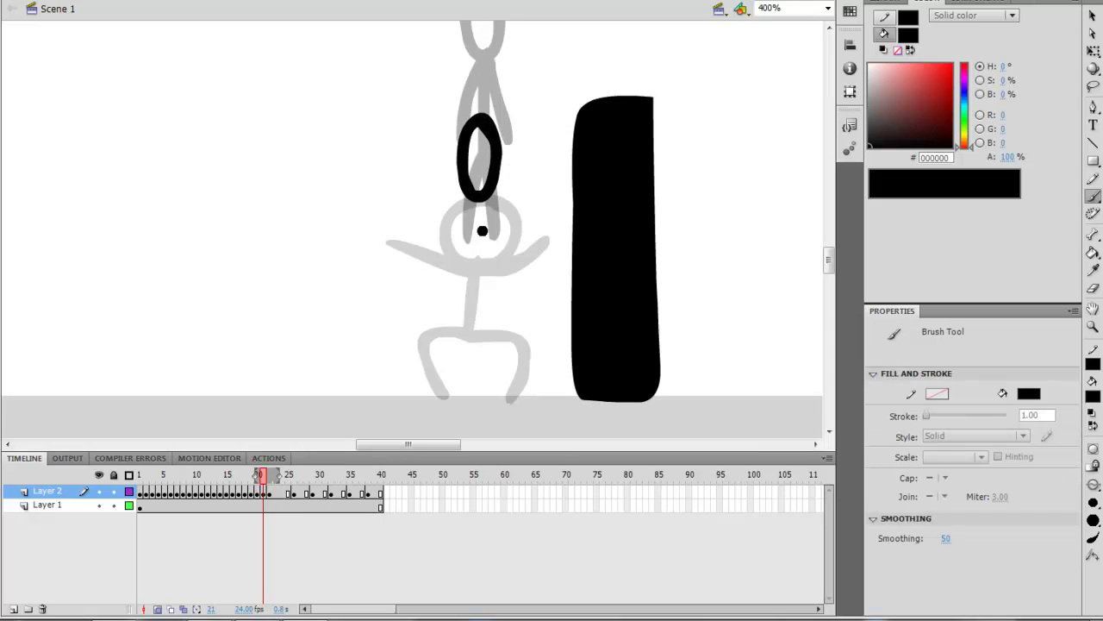
pyautogui.moveTo(476, 198); pyautogui.dragTo(461, 392)
pyautogui.moveTo(474, 281); pyautogui.dragTo(488, 392)
pyautogui.moveTo(472, 205)
pyautogui.mouseDown()
pyautogui.moveTo(451, 264)
pyautogui.moveTo(503, 269)
pyautogui.mouseUp()
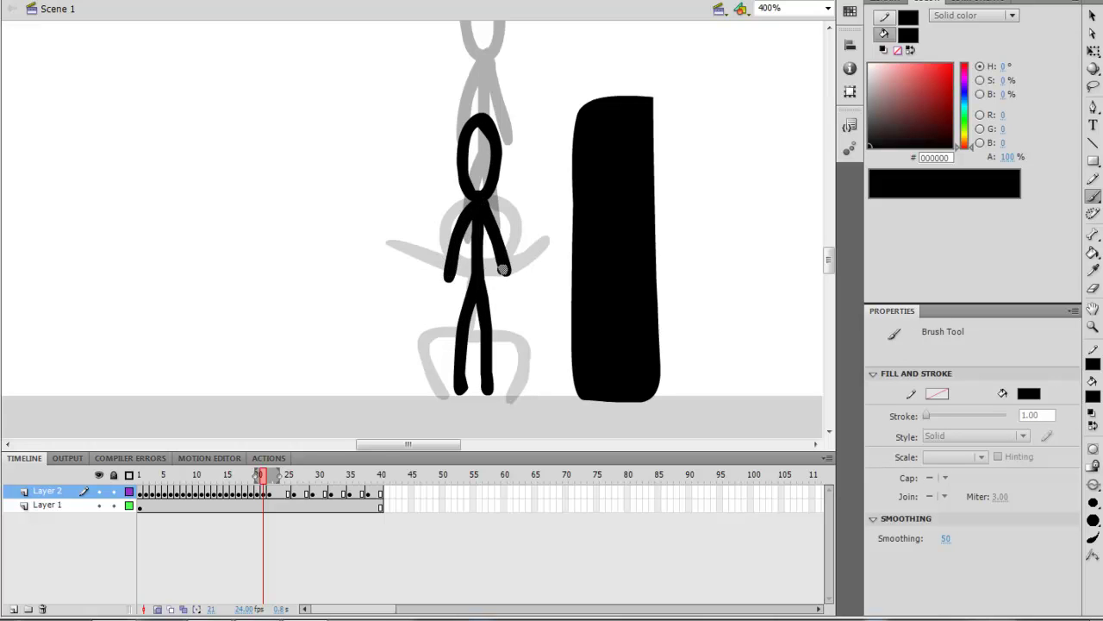
# - Move the forward-leaning airborne pose's keyframe from frame 26 to frame 25 and insert blank keyframes at frames 23 and 24
pyautogui.click(269, 493)
pyautogui.moveTo(438, 225); pyautogui.dragTo(339, 432)
pyautogui.click(276, 493)
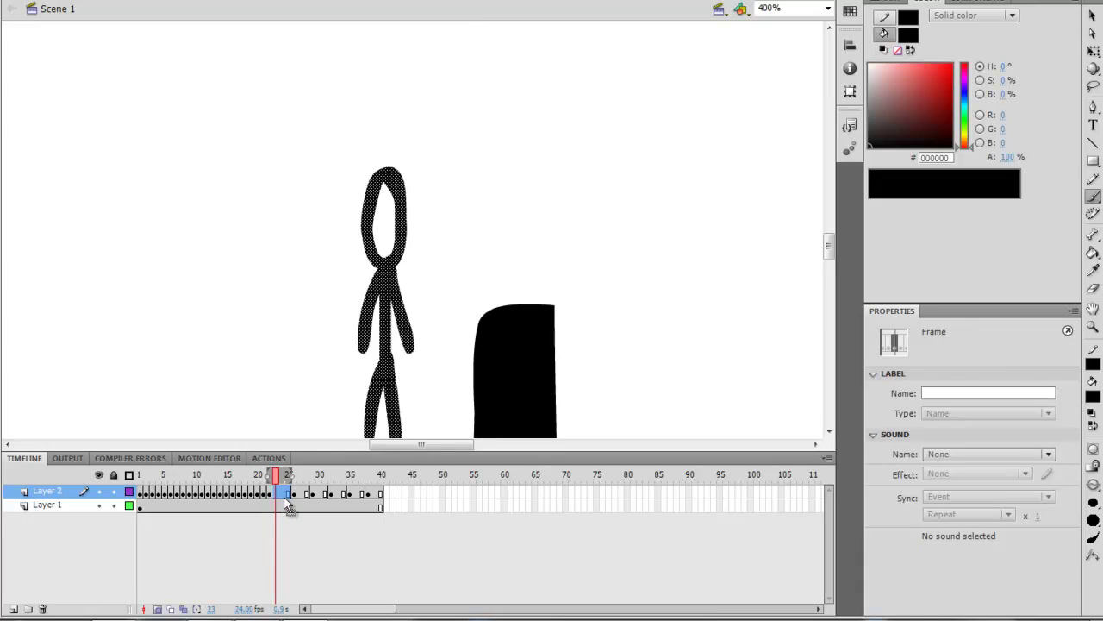
pyautogui.click(282, 494)
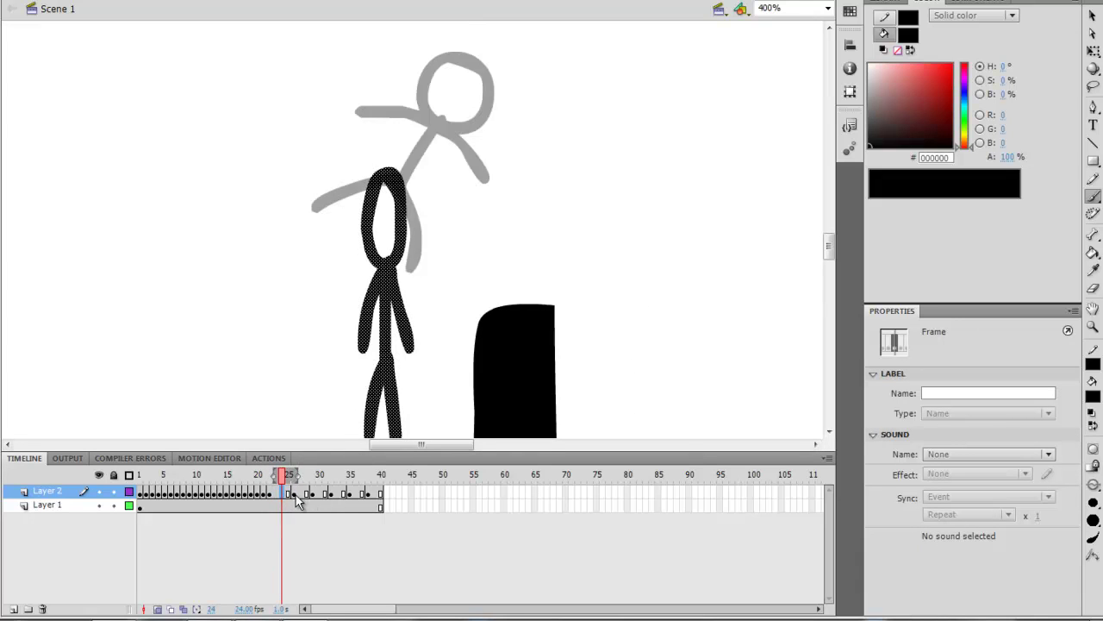
pyautogui.press('.')
pyautogui.press('.')
pyautogui.press('.')
pyautogui.press('.')
pyautogui.press('.')
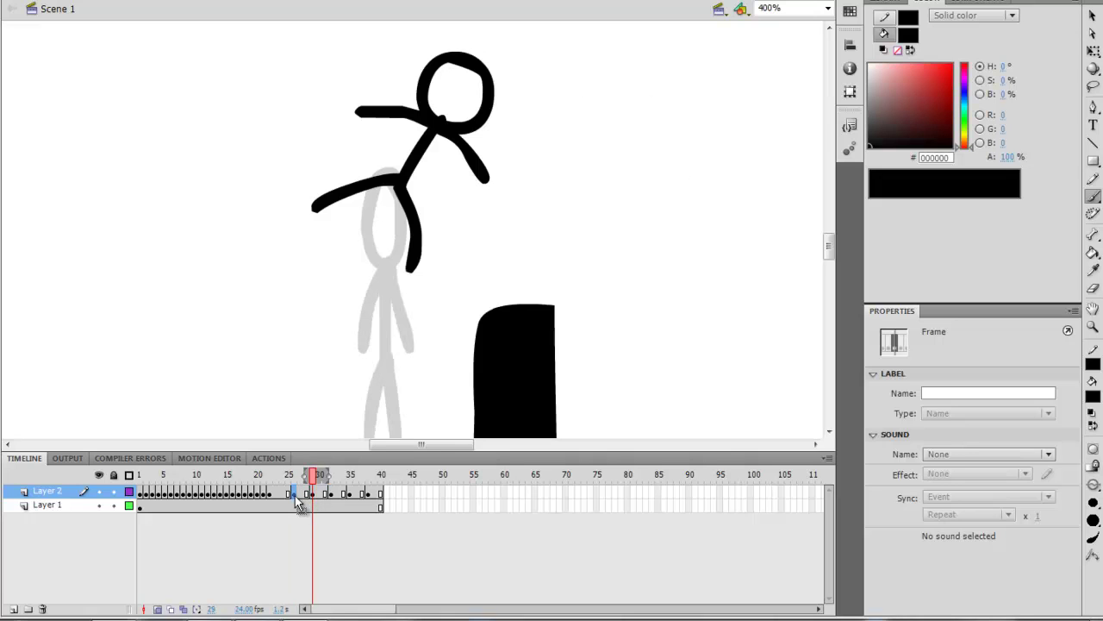
pyautogui.click(294, 493)
pyautogui.press(',')
pyautogui.press(',')
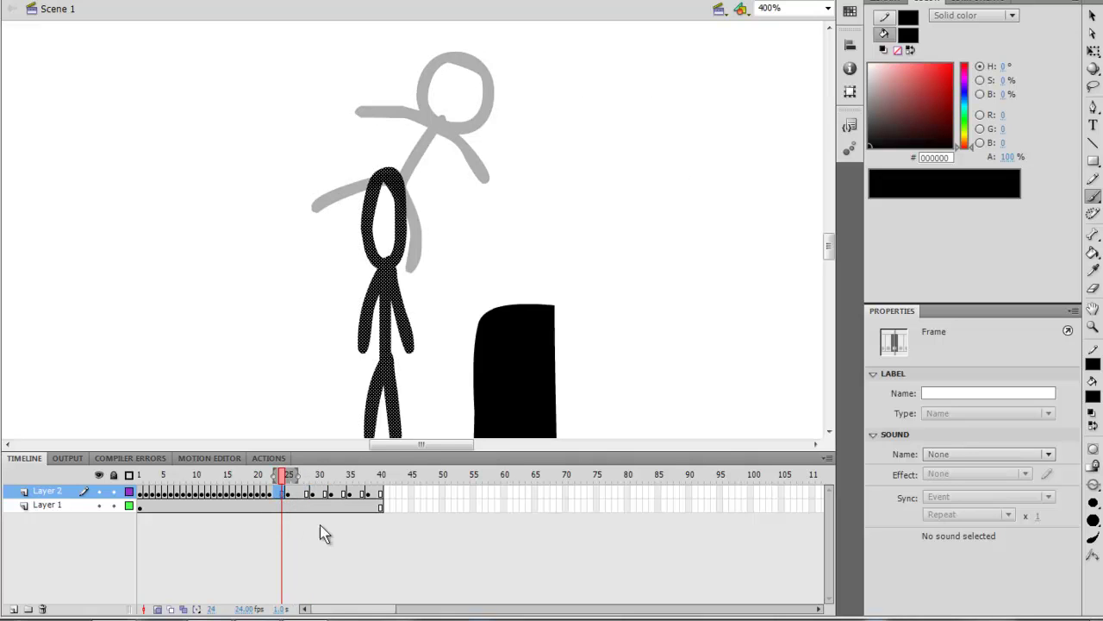
pyautogui.press('F7')
pyautogui.click(274, 498)
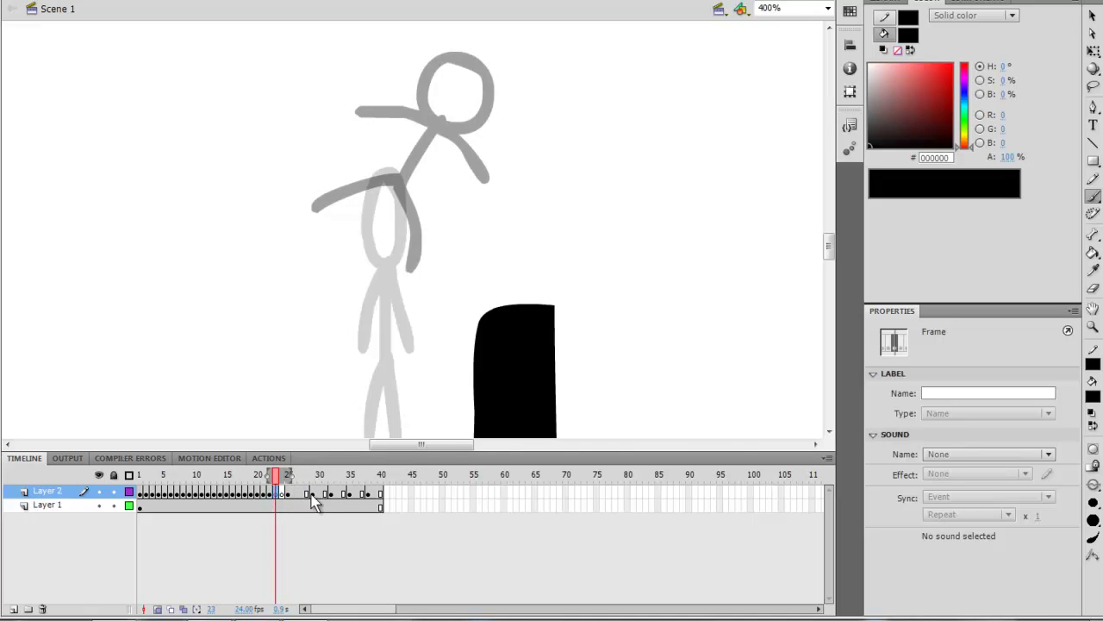
# - Paint the frame 23 airborne figure with a round head, slightly leaning torso, trailing legs and arms angled outward
pyautogui.moveTo(415, 149); pyautogui.dragTo(403, 220)
pyautogui.hotkey('ctrl', 'z')
pyautogui.moveTo(406, 151)
pyautogui.mouseDown()
pyautogui.moveTo(372, 172)
pyautogui.moveTo(412, 156)
pyautogui.moveTo(412, 143)
pyautogui.moveTo(405, 202)
pyautogui.moveTo(414, 144)
pyautogui.moveTo(388, 142)
pyautogui.moveTo(435, 157)
pyautogui.moveTo(383, 183)
pyautogui.moveTo(375, 267)
pyautogui.moveTo(343, 320)
pyautogui.mouseUp()
pyautogui.hotkey('ctrl', 'z')
pyautogui.hotkey('ctrl', 'z')
pyautogui.moveTo(388, 252)
pyautogui.mouseDown()
pyautogui.moveTo(398, 336)
pyautogui.moveTo(419, 317)
pyautogui.mouseUp()
pyautogui.hotkey('ctrl', 'z')
pyautogui.hotkey('ctrl', 'z')
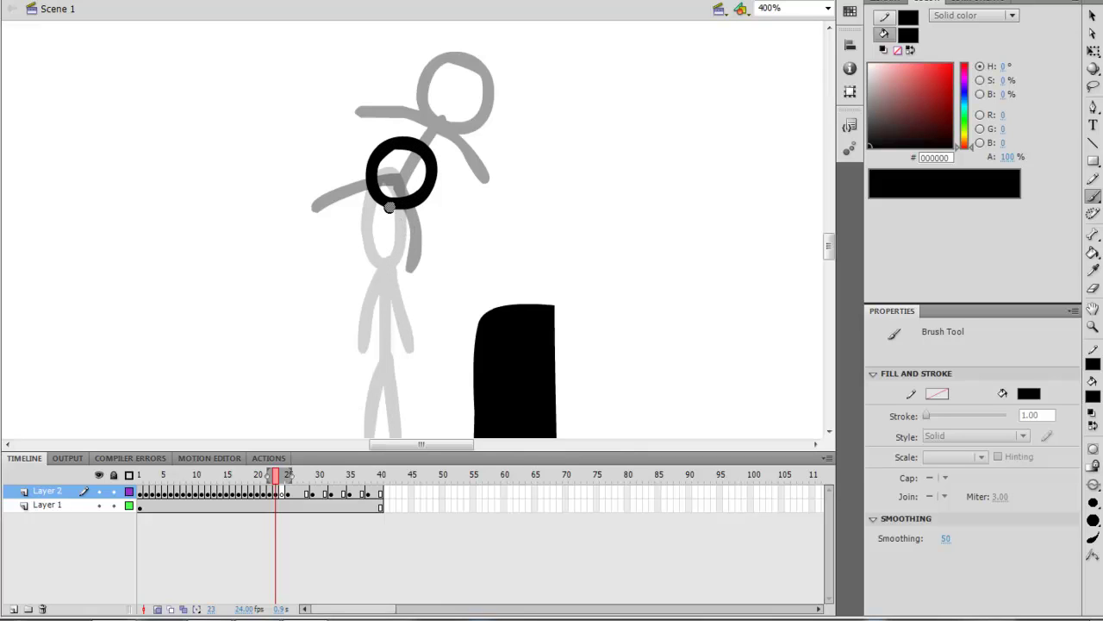
pyautogui.moveTo(390, 207); pyautogui.dragTo(355, 355)
pyautogui.moveTo(379, 254); pyautogui.dragTo(399, 344)
pyautogui.moveTo(386, 206)
pyautogui.mouseDown()
pyautogui.moveTo(334, 242)
pyautogui.moveTo(435, 269)
pyautogui.mouseUp()
# - Paint the frame 24 airborne figure leaning forward just below the frame 25 pose, with spread legs and both arms extended
pyautogui.click(288, 498)
pyautogui.click(285, 493)
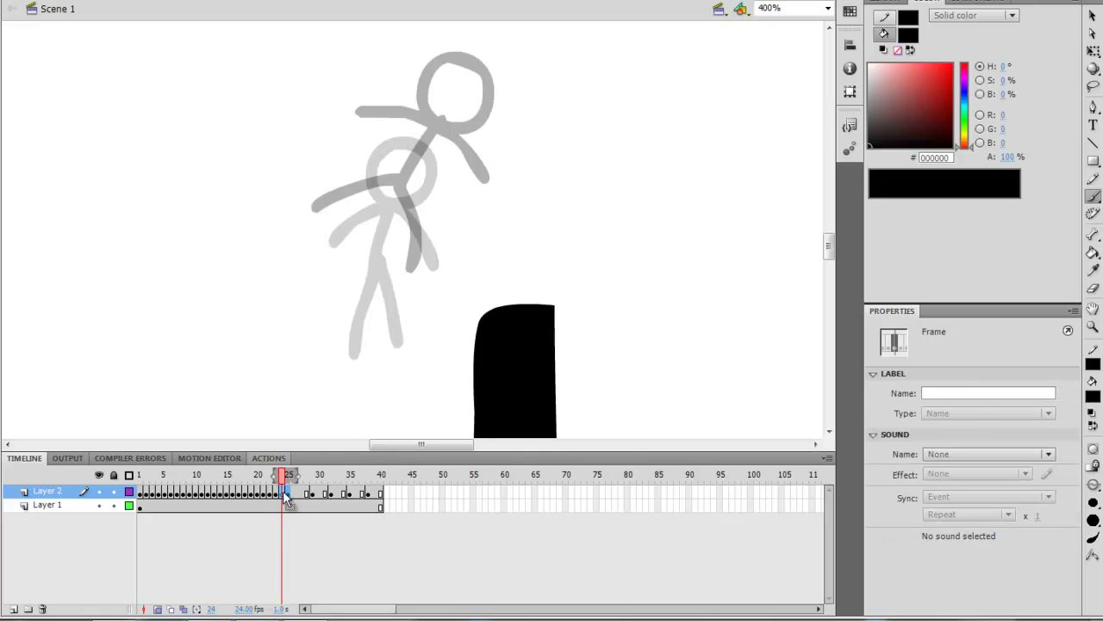
pyautogui.moveTo(448, 76)
pyautogui.mouseDown()
pyautogui.moveTo(403, 108)
pyautogui.moveTo(453, 129)
pyautogui.moveTo(450, 77)
pyautogui.moveTo(410, 119)
pyautogui.moveTo(459, 127)
pyautogui.moveTo(448, 78)
pyautogui.mouseUp()
pyautogui.hotkey('ctrl', 'z')
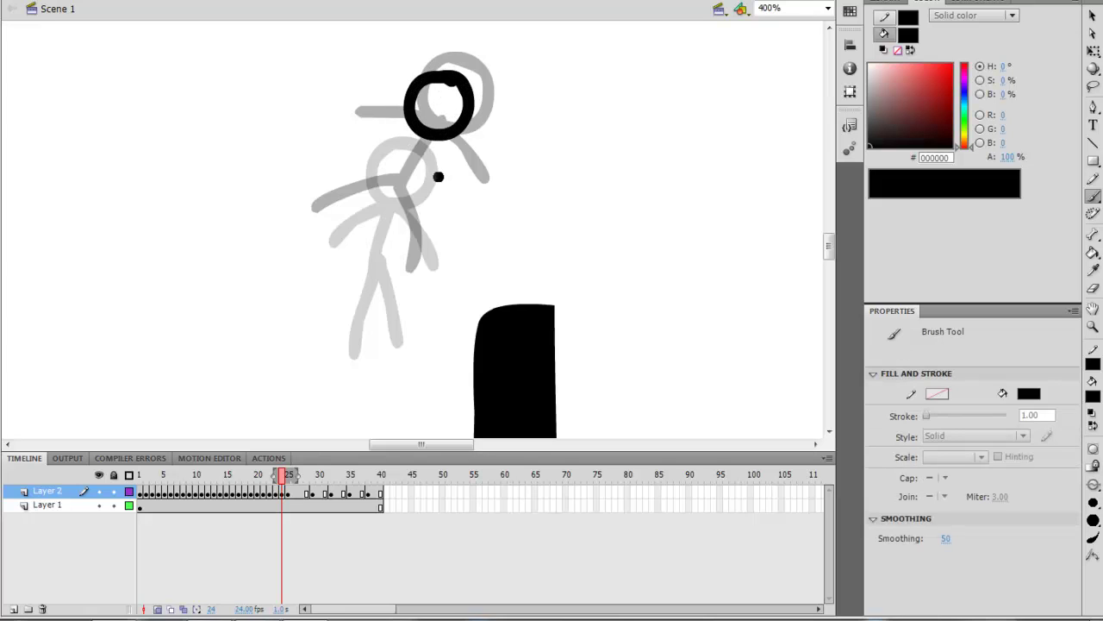
pyautogui.moveTo(417, 133); pyautogui.dragTo(379, 189)
pyautogui.hotkey('ctrl', 'z')
pyautogui.moveTo(418, 133)
pyautogui.mouseDown()
pyautogui.moveTo(382, 193)
pyautogui.moveTo(321, 254)
pyautogui.mouseUp()
pyautogui.moveTo(382, 195); pyautogui.dragTo(396, 264)
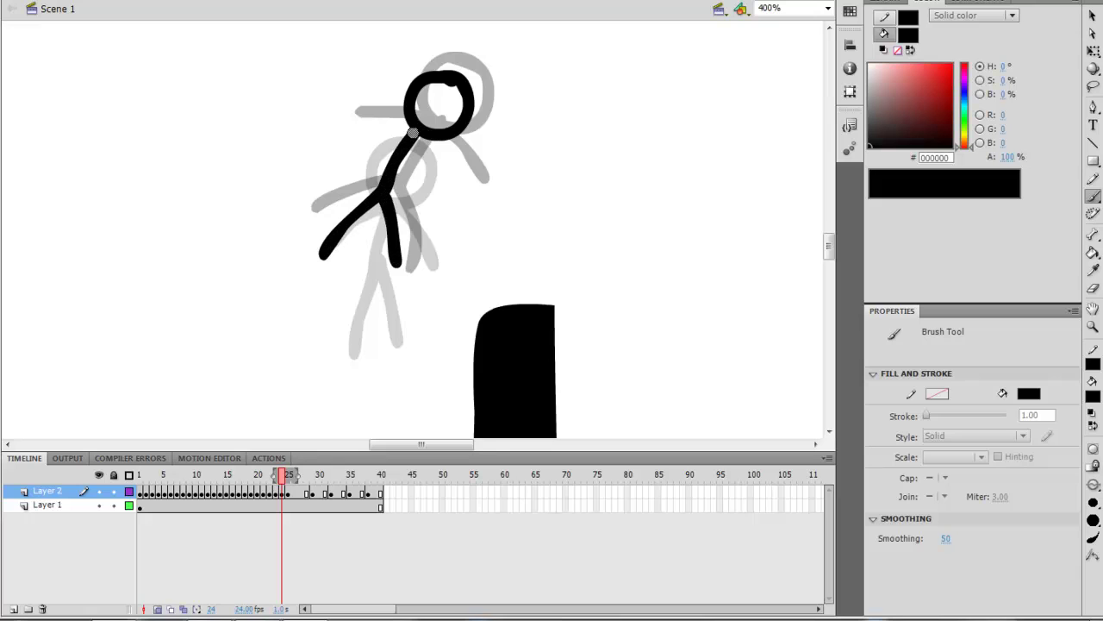
pyautogui.moveTo(415, 134)
pyautogui.mouseDown()
pyautogui.moveTo(345, 153)
pyautogui.moveTo(450, 182)
pyautogui.mouseUp()
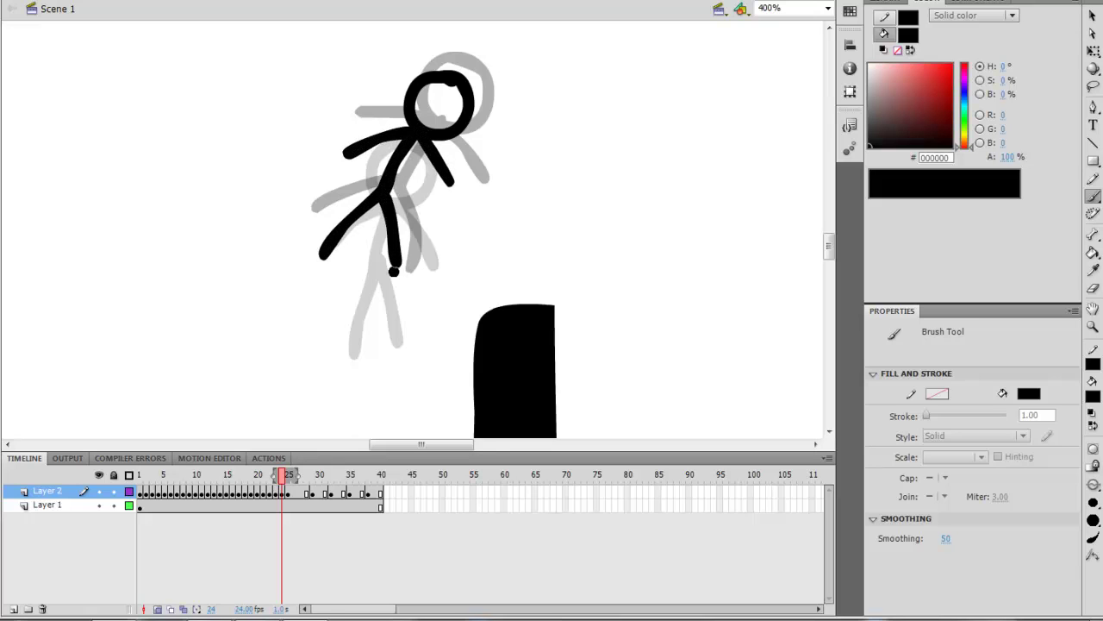
# - Insert a blank keyframe at frame 27 and paint a round head between the frame 25 and frame 29 heads
pyautogui.click(297, 498)
pyautogui.click(301, 494)
pyautogui.click(312, 494)
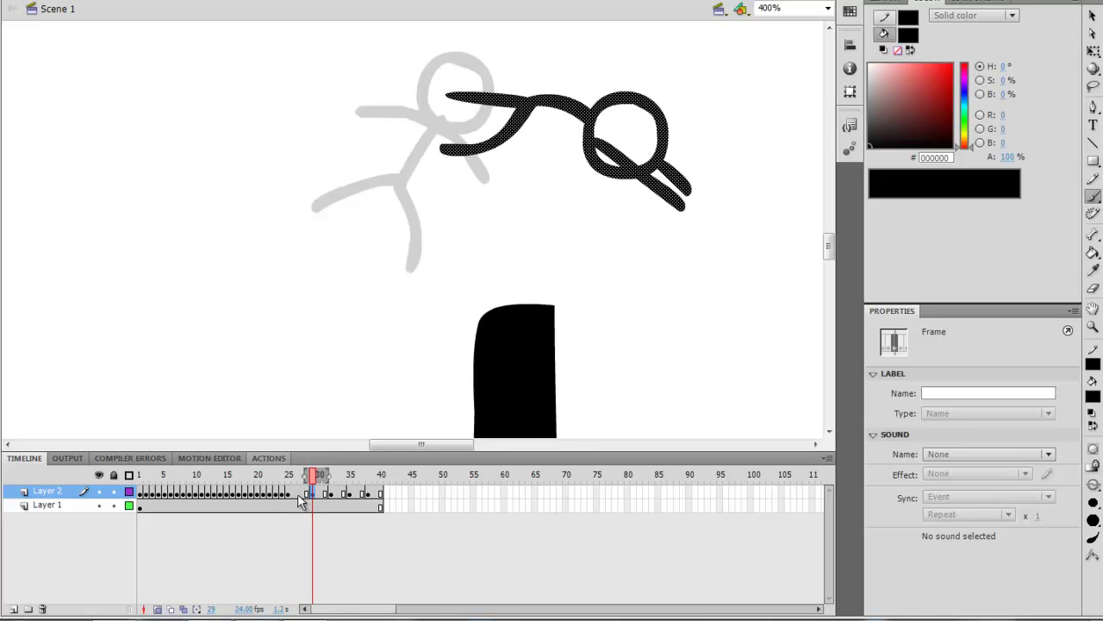
pyautogui.click(301, 497)
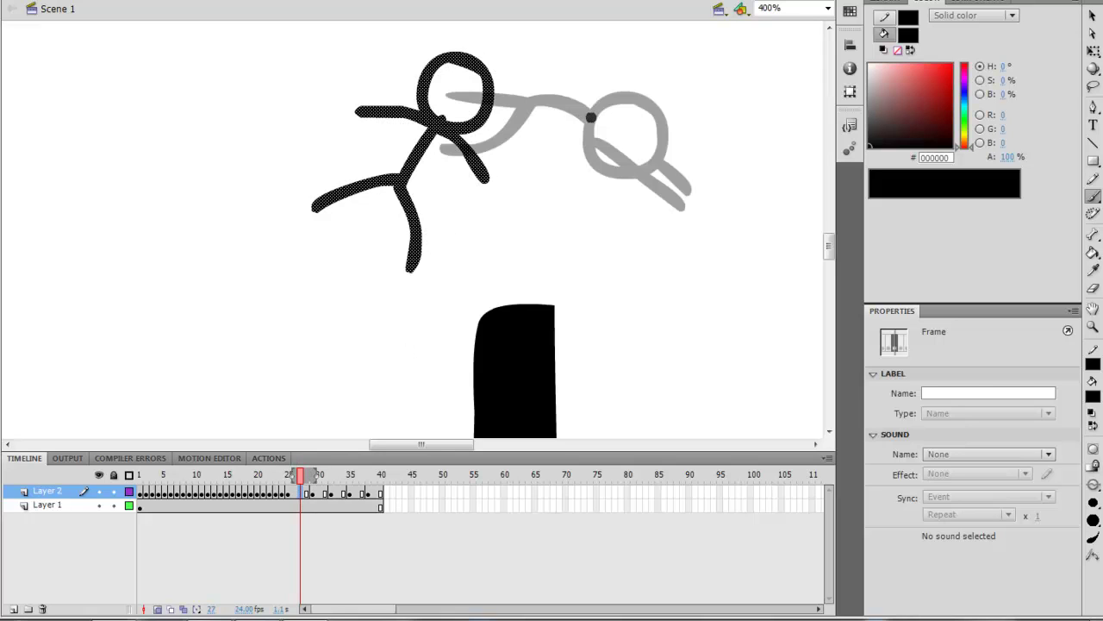
pyautogui.press('Delete')
pyautogui.moveTo(570, 65)
pyautogui.mouseDown()
pyautogui.moveTo(527, 99)
pyautogui.moveTo(571, 129)
pyautogui.moveTo(569, 62)
pyautogui.mouseUp()
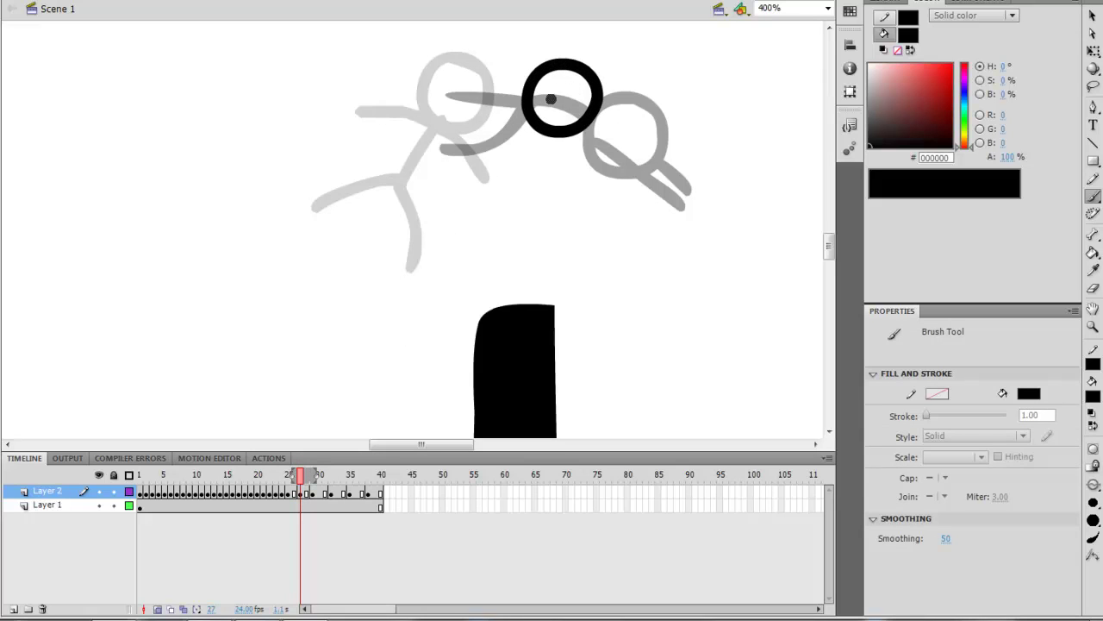
# - Paint the frame 27 figure's torso sloping down behind the head, with one leg trailing back and one hanging down
pyautogui.moveTo(525, 102)
pyautogui.mouseDown()
pyautogui.moveTo(462, 126)
pyautogui.moveTo(420, 190)
pyautogui.mouseUp()
pyautogui.moveTo(465, 123); pyautogui.dragTo(382, 143)
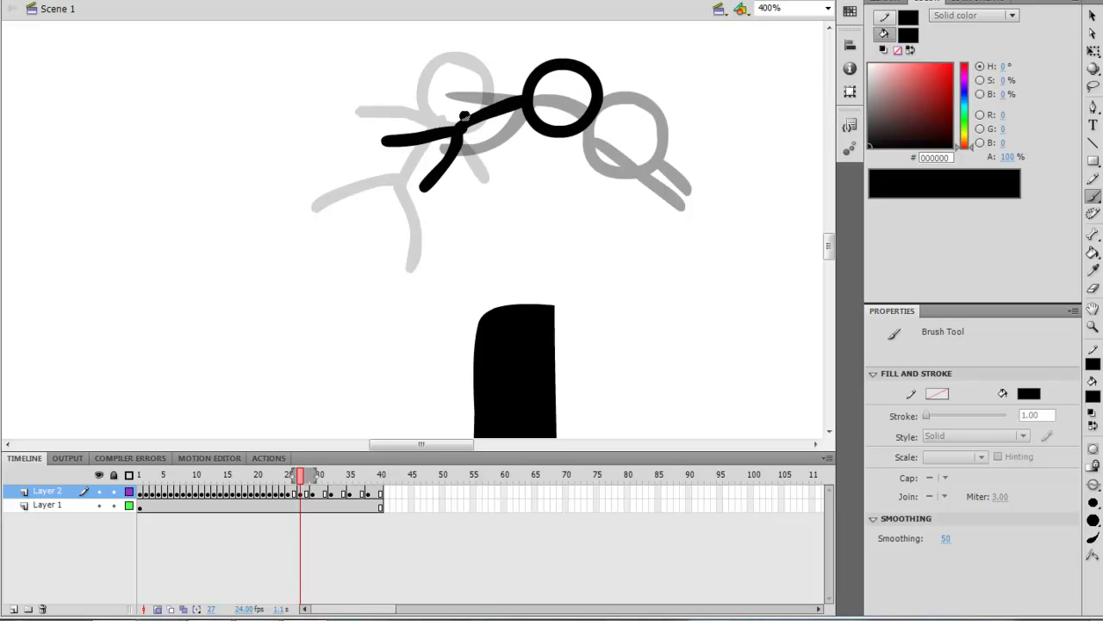
pyautogui.hotkey('ctrl', 'z')
pyautogui.hotkey('ctrl', 'z')
pyautogui.moveTo(518, 102)
pyautogui.mouseDown()
pyautogui.moveTo(459, 139)
pyautogui.moveTo(438, 202)
pyautogui.mouseUp()
pyautogui.moveTo(465, 123); pyautogui.dragTo(384, 143)
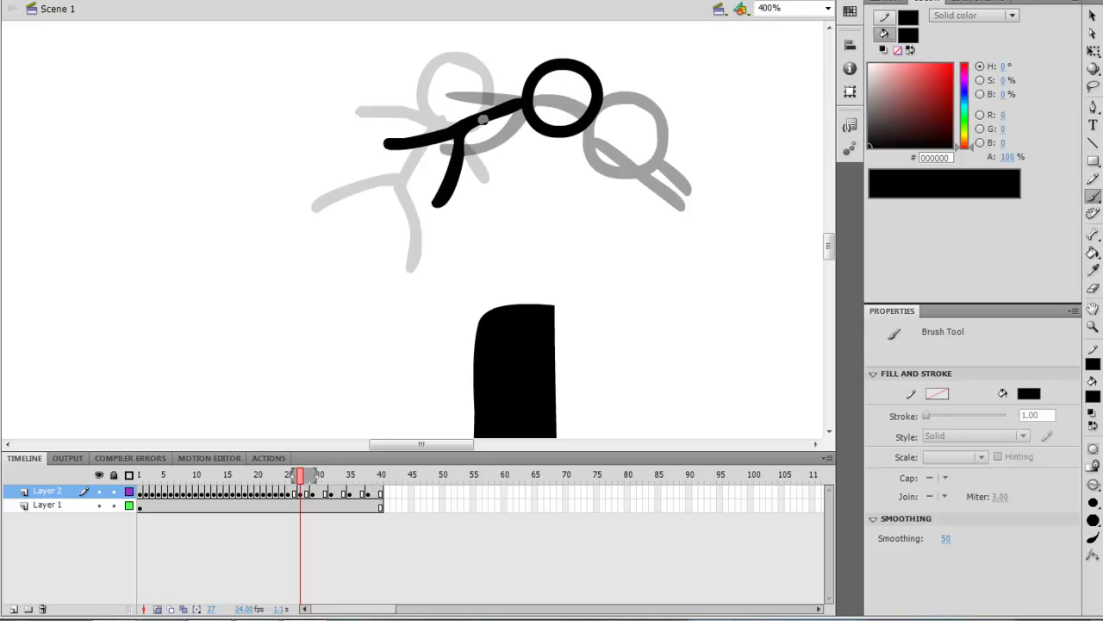
# - Paint the frame 27 figure's arms, a short one pointing back and one reaching forward and down below the head
pyautogui.moveTo(522, 96); pyautogui.dragTo(447, 91)
pyautogui.hotkey('ctrl', 'z')
pyautogui.moveTo(492, 107)
pyautogui.mouseDown()
pyautogui.moveTo(516, 131)
pyautogui.moveTo(522, 94)
pyautogui.moveTo(485, 106)
pyautogui.moveTo(523, 93)
pyautogui.moveTo(506, 97)
pyautogui.moveTo(518, 126)
pyautogui.moveTo(529, 107)
pyautogui.moveTo(568, 168)
pyautogui.mouseUp()
pyautogui.hotkey('ctrl', 'z')
pyautogui.hotkey('ctrl', 'z')
pyautogui.hotkey('ctrl', 'z')
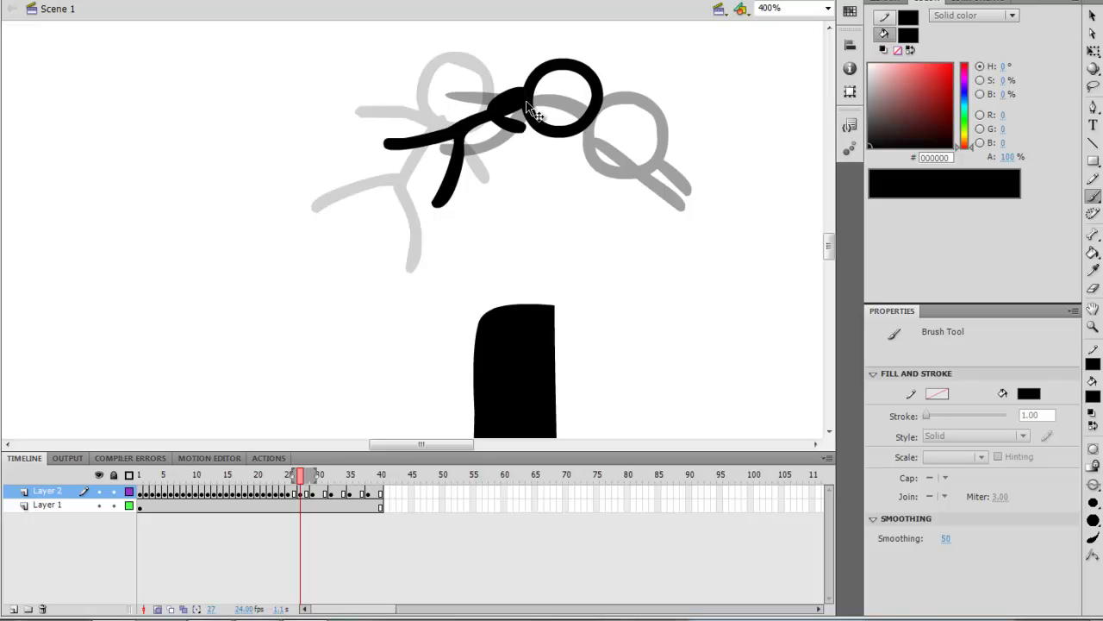
pyautogui.hotkey('ctrl', 'z')
pyautogui.moveTo(522, 97)
pyautogui.mouseDown()
pyautogui.moveTo(519, 62)
pyautogui.moveTo(537, 79)
pyautogui.moveTo(488, 116)
pyautogui.moveTo(522, 96)
pyautogui.moveTo(567, 164)
pyautogui.mouseUp()
pyautogui.hotkey('ctrl', 'z')
pyautogui.hotkey('ctrl', 'z')
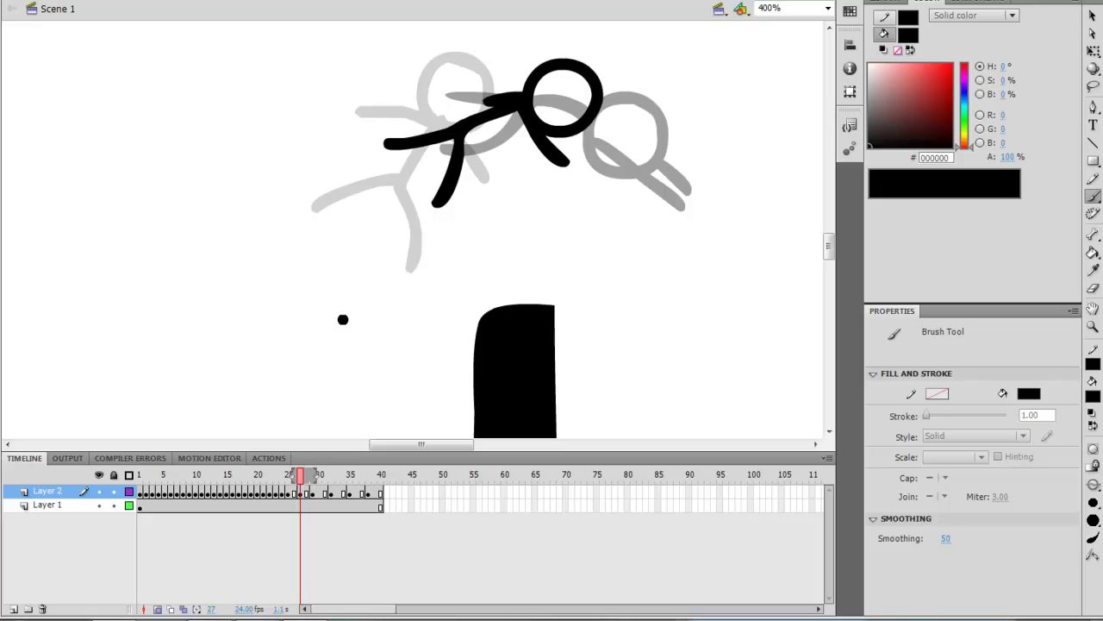
# - Paint the frame 26 airborne figure between the frame 25 and 27 poses, with a forward-leaning torso, spread legs and both arms
pyautogui.click(295, 490)
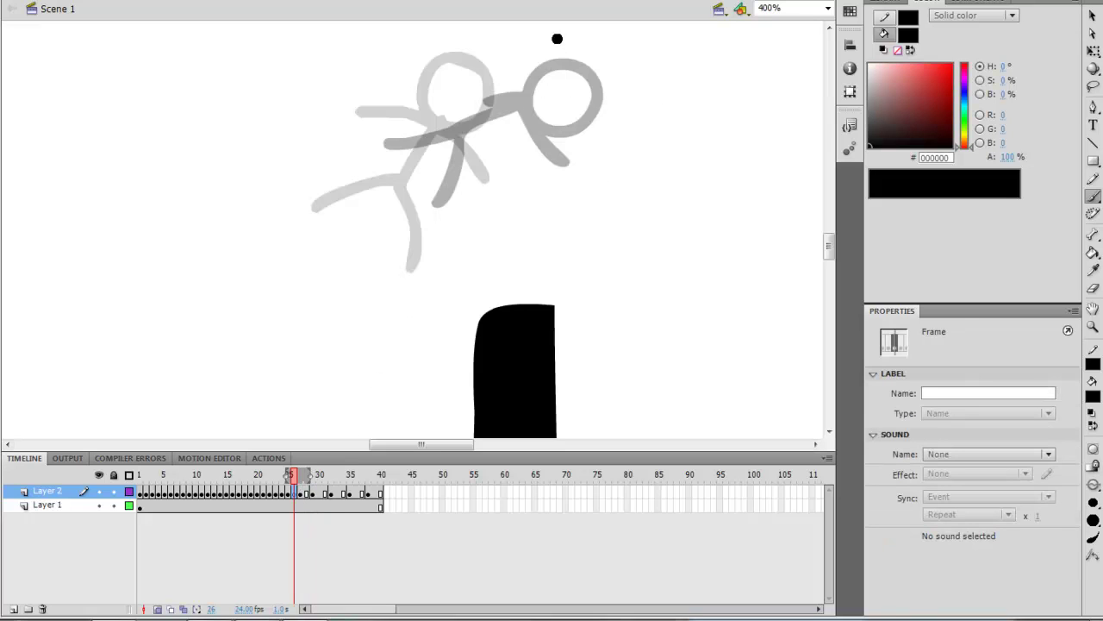
pyautogui.moveTo(519, 52)
pyautogui.mouseDown()
pyautogui.moveTo(525, 117)
pyautogui.moveTo(544, 57)
pyautogui.moveTo(496, 49)
pyautogui.moveTo(542, 90)
pyautogui.moveTo(522, 50)
pyautogui.moveTo(496, 112)
pyautogui.moveTo(517, 52)
pyautogui.mouseUp()
pyautogui.hotkey('ctrl', 'z')
pyautogui.hotkey('ctrl', 'z')
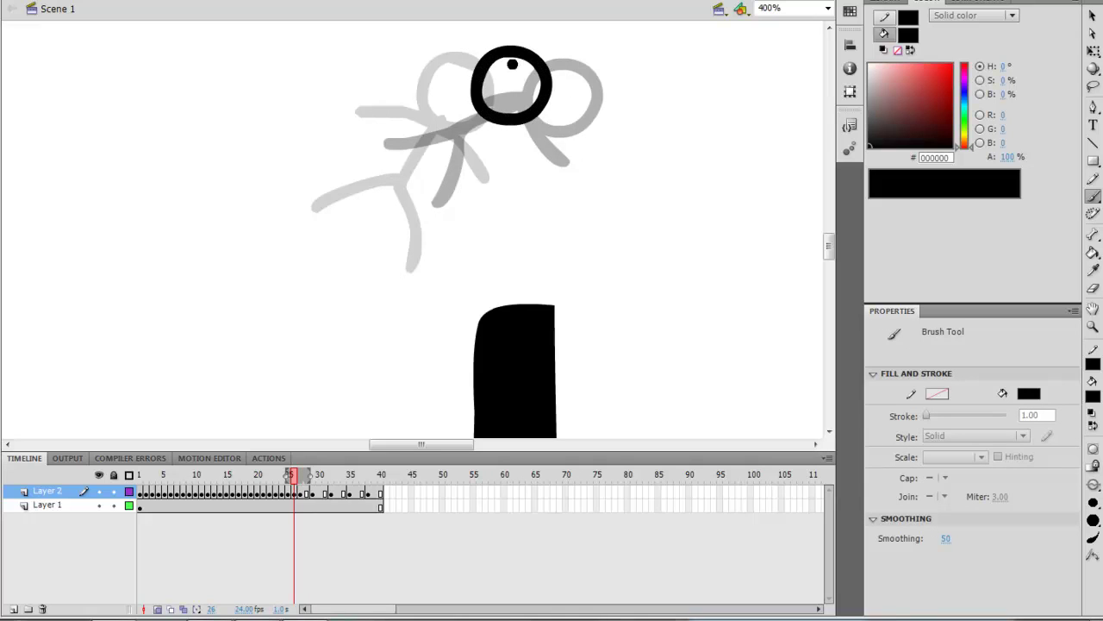
pyautogui.moveTo(471, 115); pyautogui.dragTo(347, 176)
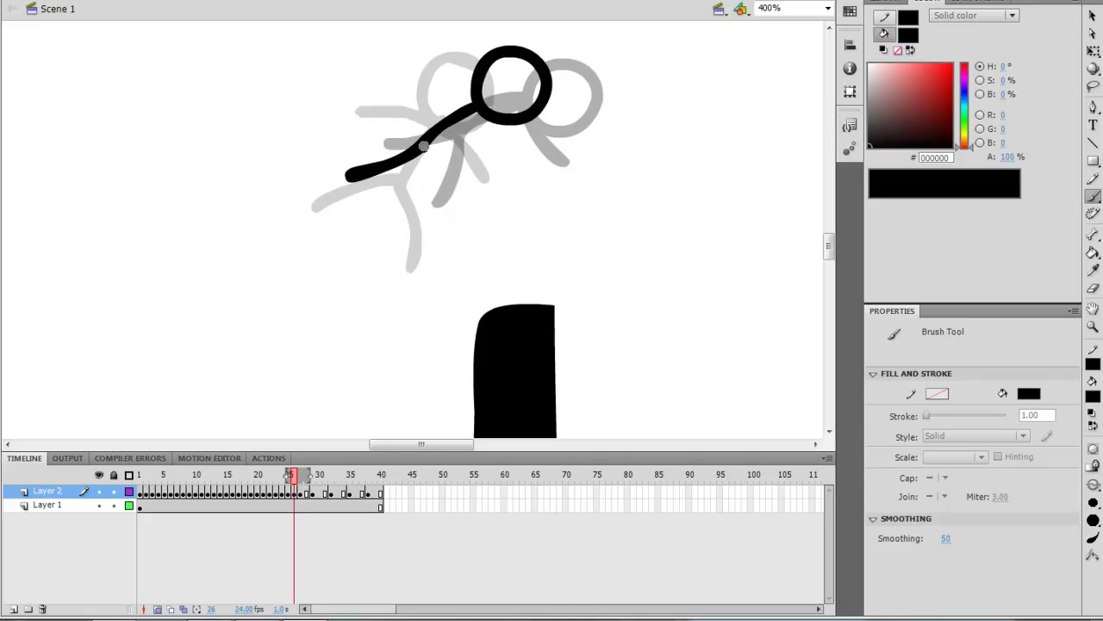
pyautogui.moveTo(423, 143); pyautogui.dragTo(423, 229)
pyautogui.hotkey('ctrl', 'z')
pyautogui.hotkey('ctrl', 'z')
pyautogui.moveTo(477, 105)
pyautogui.mouseDown()
pyautogui.moveTo(425, 157)
pyautogui.moveTo(341, 177)
pyautogui.mouseUp()
pyautogui.moveTo(422, 164); pyautogui.dragTo(417, 241)
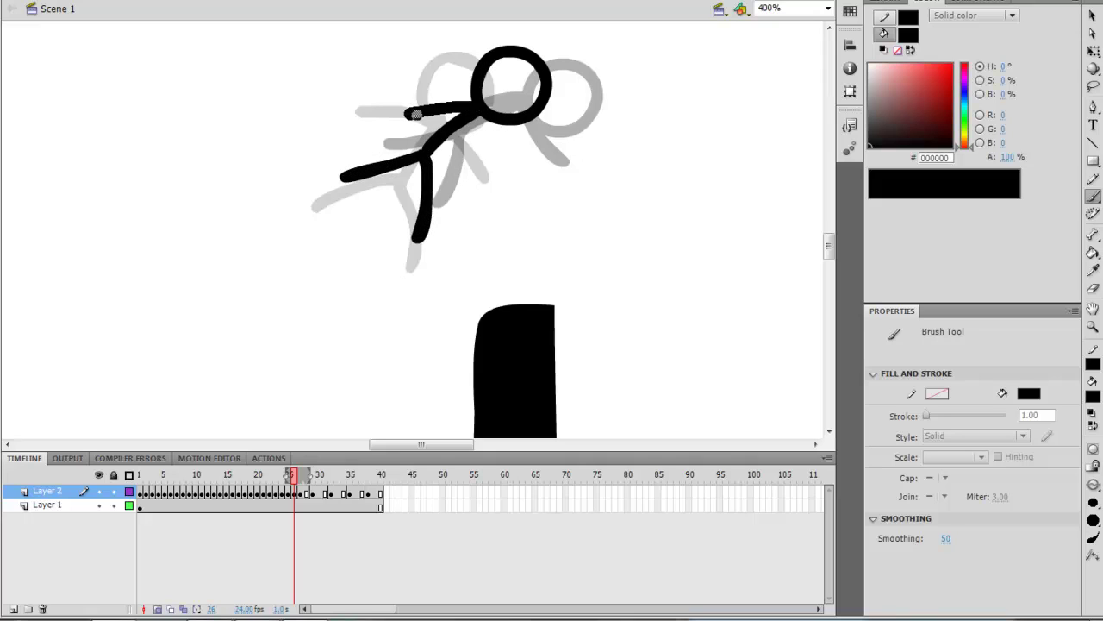
pyautogui.moveTo(475, 104)
pyautogui.mouseDown()
pyautogui.moveTo(434, 114)
pyautogui.moveTo(518, 175)
pyautogui.mouseUp()
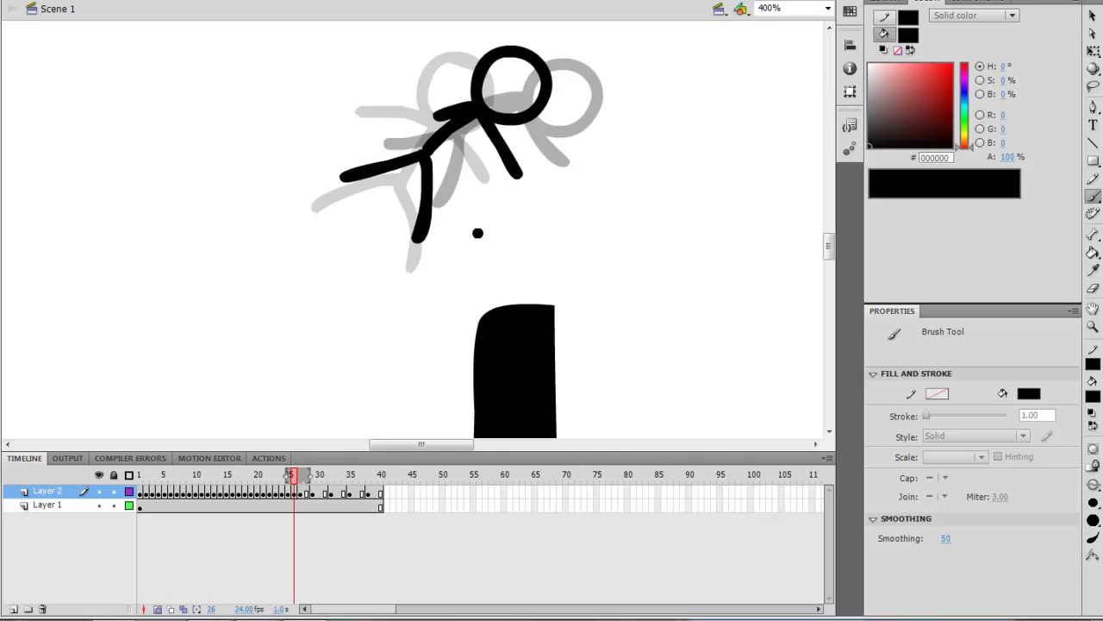
# - Insert a blank keyframe at frame 28 and paint the nearly horizontal airborne figure with trailing legs and both arms angled down
pyautogui.click(306, 492)
pyautogui.press('Delete')
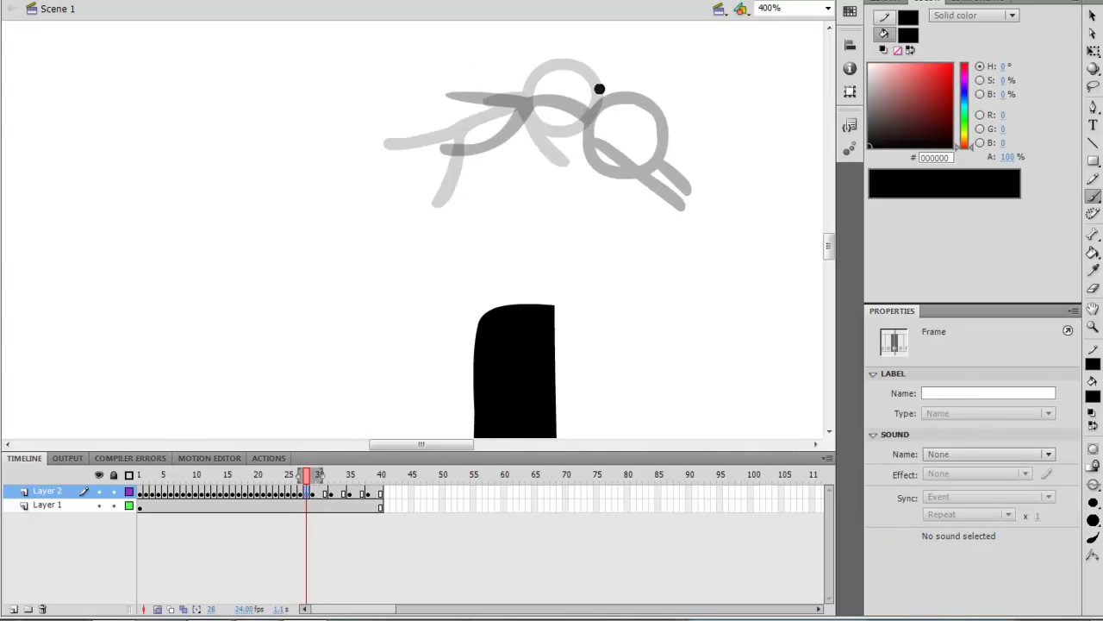
pyautogui.moveTo(618, 81)
pyautogui.mouseDown()
pyautogui.moveTo(566, 105)
pyautogui.moveTo(600, 148)
pyautogui.moveTo(614, 82)
pyautogui.mouseUp()
pyautogui.moveTo(562, 109); pyautogui.dragTo(412, 119)
pyautogui.moveTo(501, 111); pyautogui.dragTo(445, 167)
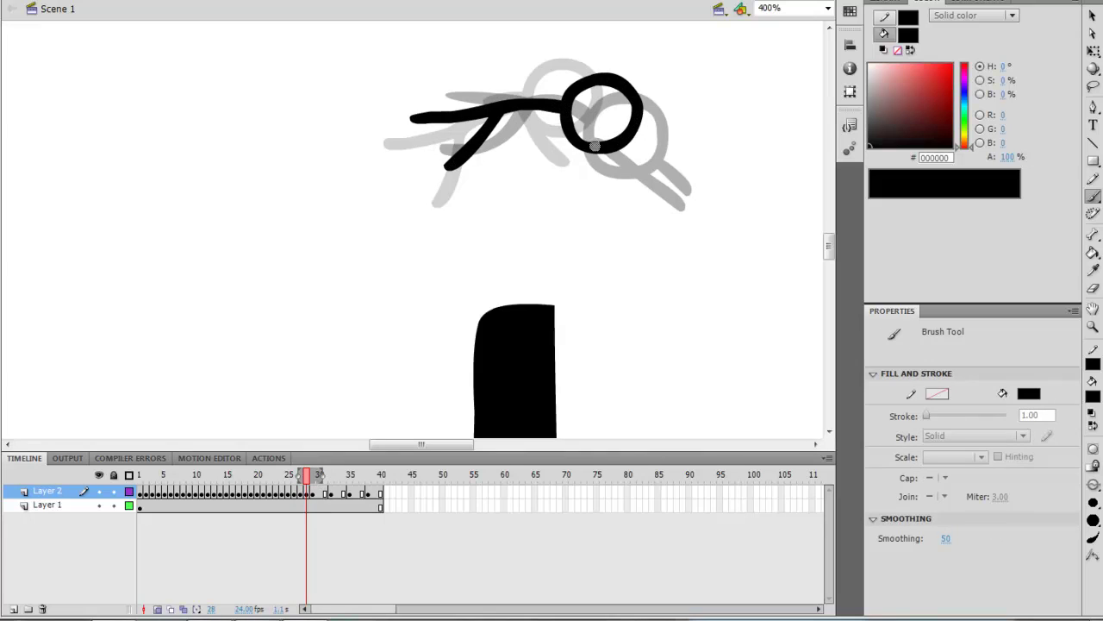
pyautogui.moveTo(562, 109)
pyautogui.mouseDown()
pyautogui.moveTo(595, 176)
pyautogui.moveTo(638, 164)
pyautogui.mouseUp()
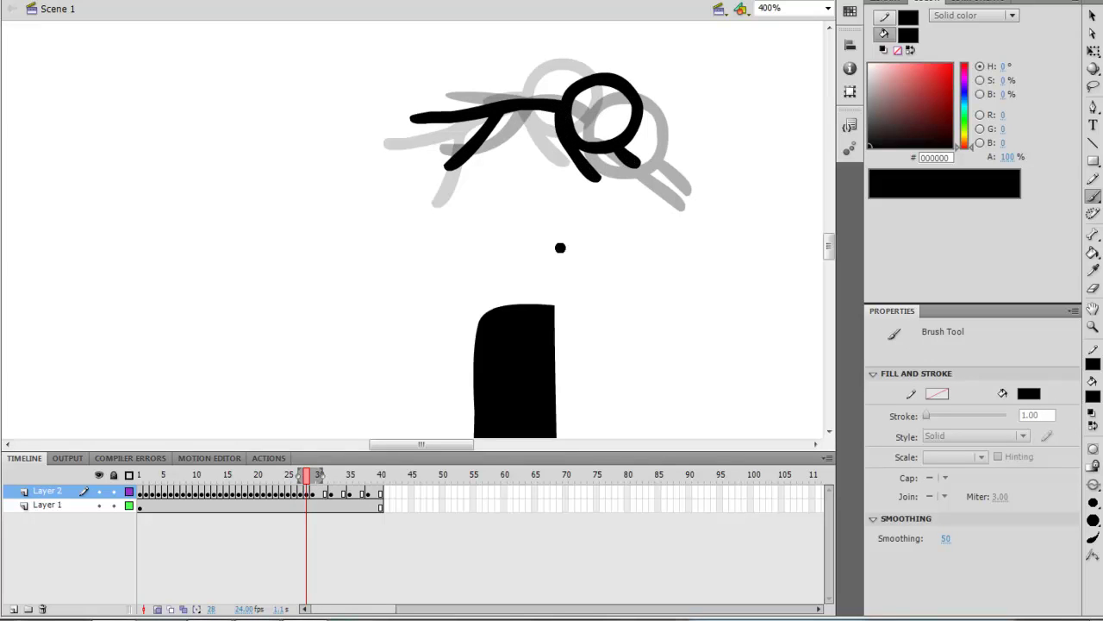
# - Insert blank keyframes at frames 30 and 31, between the horizontal airborne pose and the diving pose
pyautogui.click(327, 494)
pyautogui.click(326, 494)
pyautogui.press('space')
pyautogui.moveTo(615, 251); pyautogui.dragTo(371, 181)
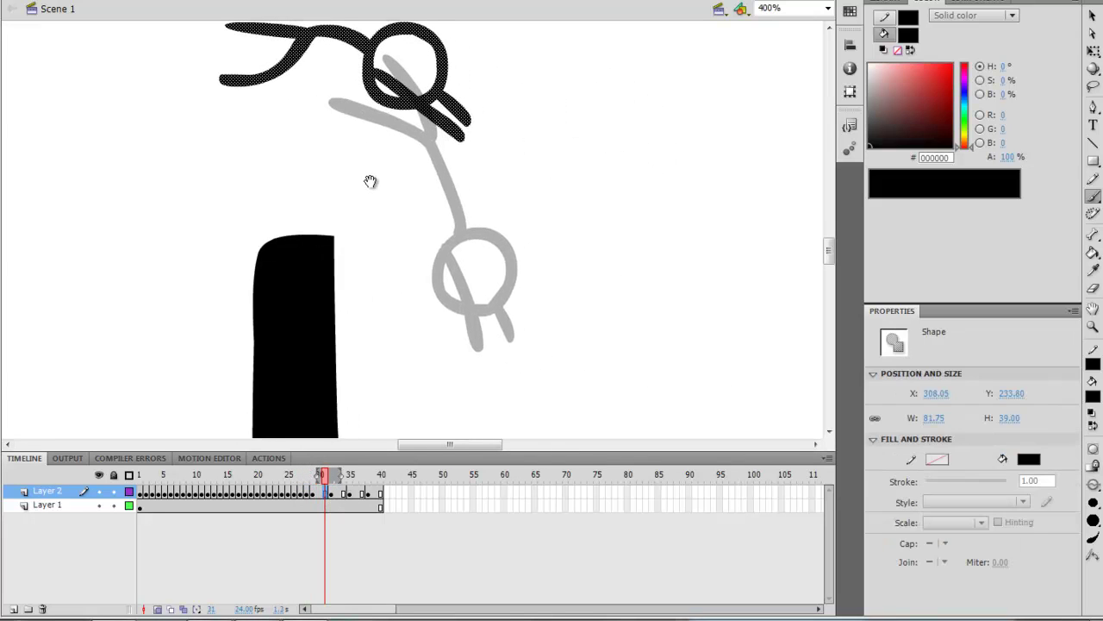
pyautogui.click(320, 494)
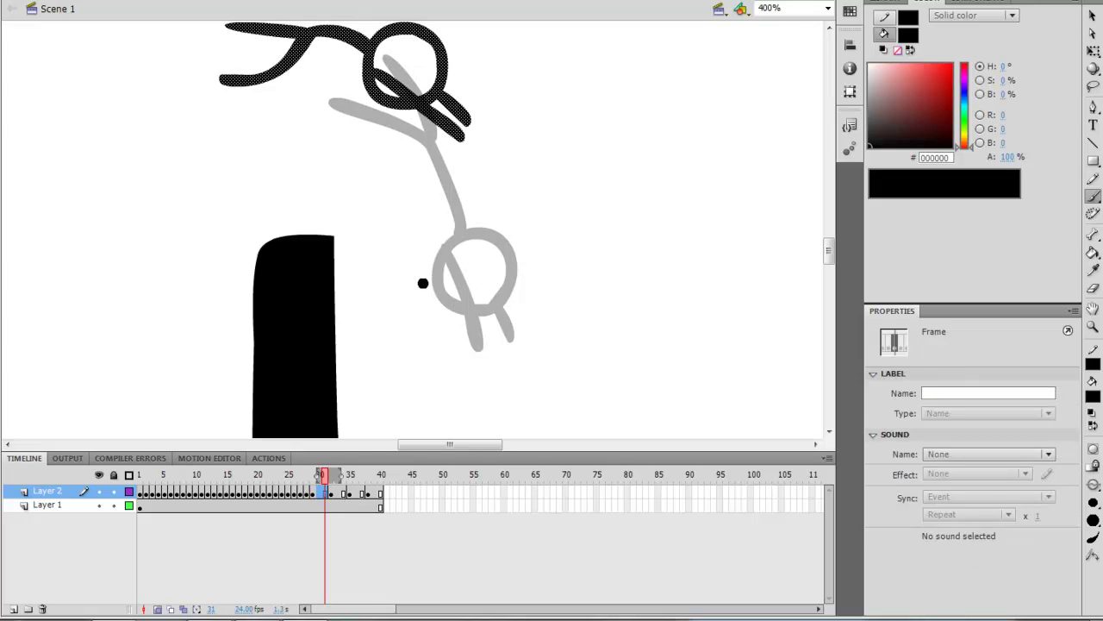
pyautogui.press('Delete')
pyautogui.press(',')
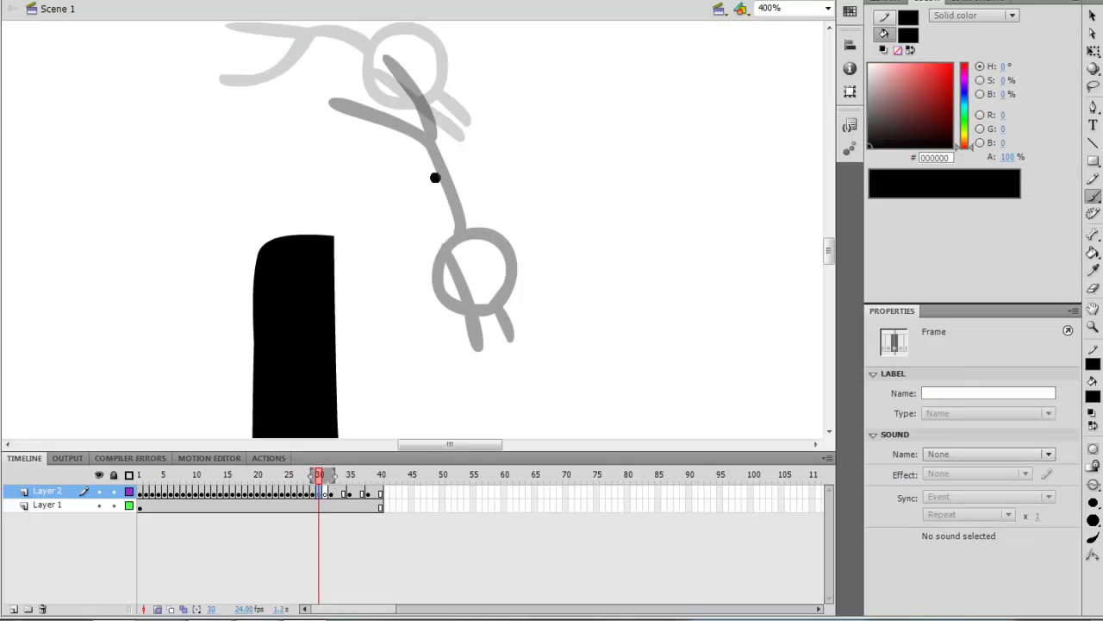
# - Paint the frame 30 figure tipping into the dive, with a downward-sloping torso, legs trailing behind and arms reaching down
pyautogui.moveTo(455, 116)
pyautogui.mouseDown()
pyautogui.moveTo(404, 159)
pyautogui.moveTo(461, 130)
pyautogui.moveTo(470, 207)
pyautogui.moveTo(402, 146)
pyautogui.moveTo(333, 152)
pyautogui.mouseUp()
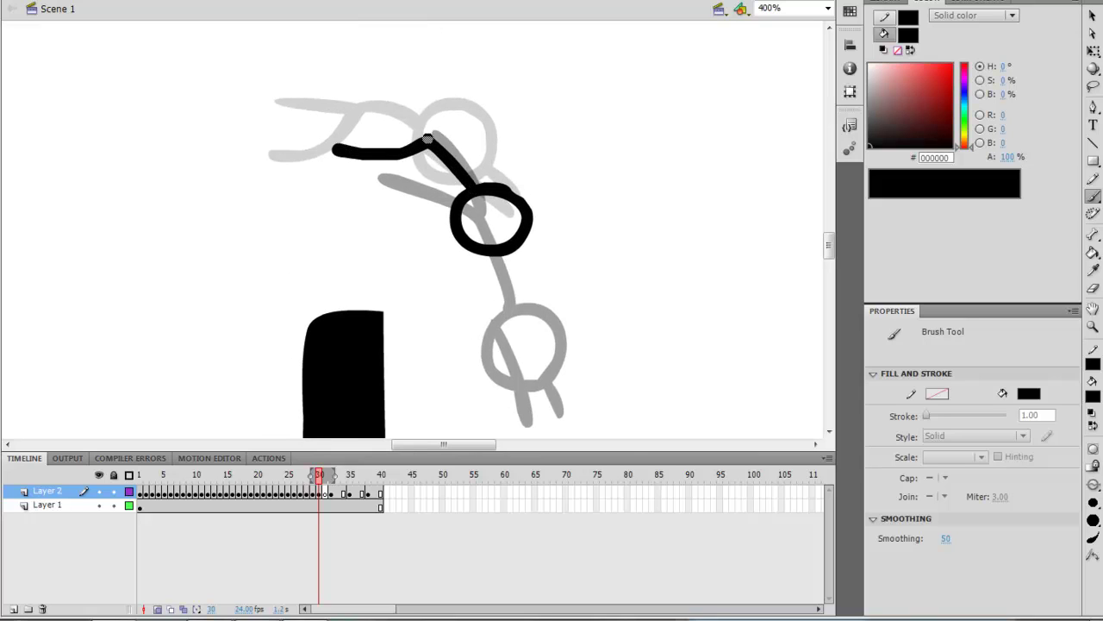
pyautogui.moveTo(353, 104); pyautogui.dragTo(417, 135)
pyautogui.moveTo(504, 284); pyautogui.dragTo(501, 228)
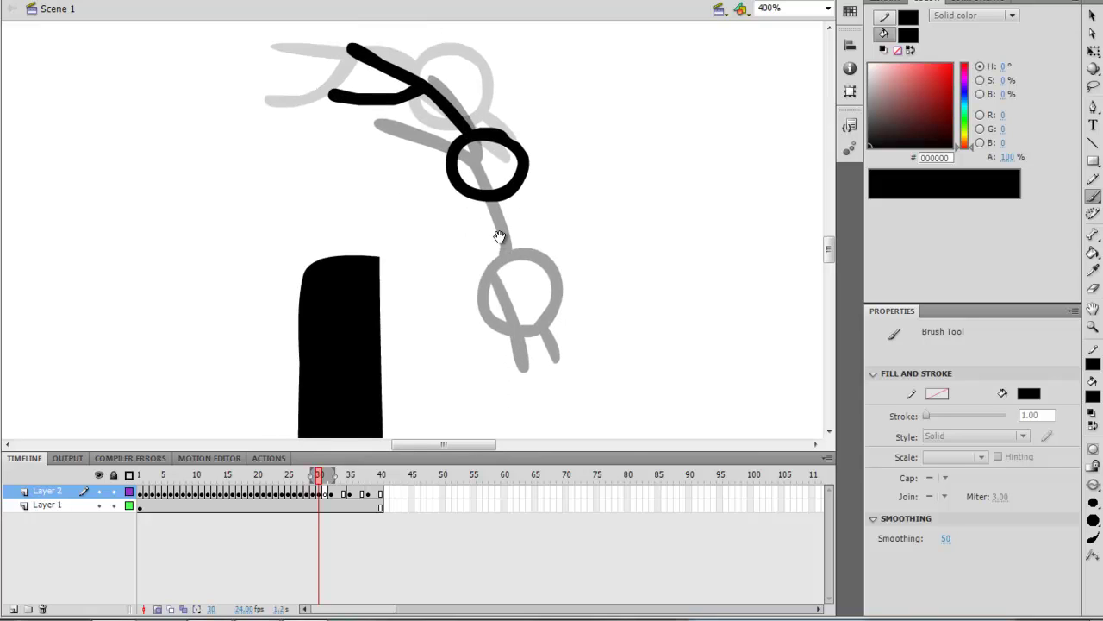
pyautogui.moveTo(469, 134); pyautogui.dragTo(483, 230)
pyautogui.moveTo(515, 197)
pyautogui.mouseDown()
pyautogui.moveTo(525, 218)
pyautogui.moveTo(482, 198)
pyautogui.moveTo(496, 196)
pyautogui.moveTo(465, 134)
pyautogui.moveTo(380, 108)
pyautogui.mouseUp()
# - Paint the frame 31 diving figure just above the frame 32 pose, with a steep torso, raised legs and arms pointing down
pyautogui.click(328, 494)
pyautogui.hotkey('ctrl', 'z')
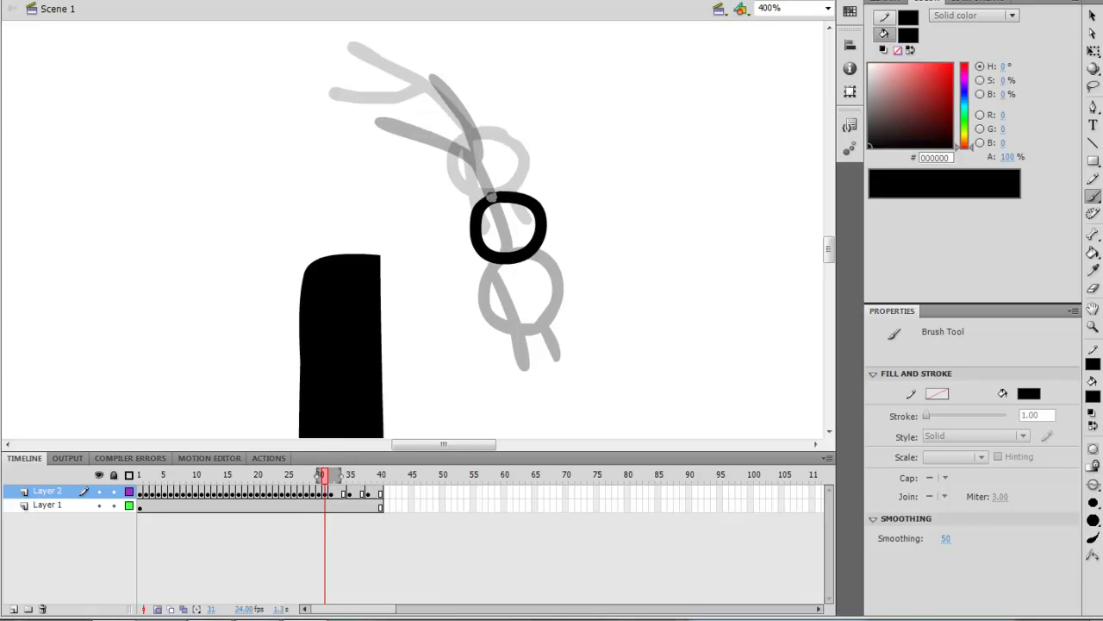
pyautogui.moveTo(494, 194)
pyautogui.mouseDown()
pyautogui.moveTo(461, 127)
pyautogui.moveTo(379, 105)
pyautogui.mouseUp()
pyautogui.moveTo(465, 125); pyautogui.dragTo(410, 60)
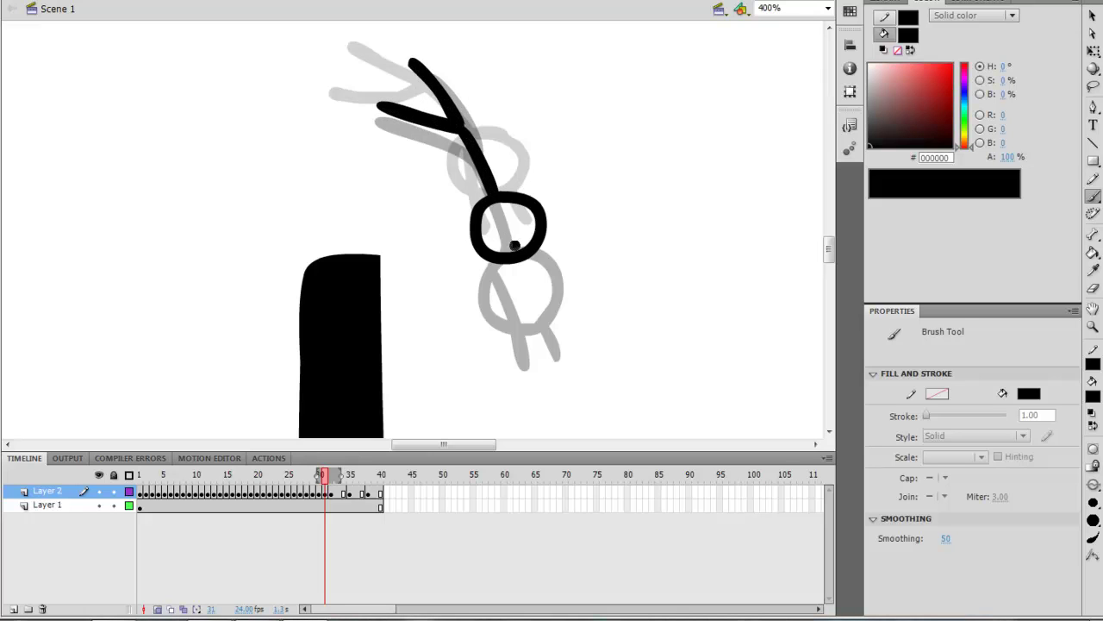
pyautogui.moveTo(488, 203)
pyautogui.mouseDown()
pyautogui.moveTo(498, 286)
pyautogui.moveTo(536, 288)
pyautogui.mouseUp()
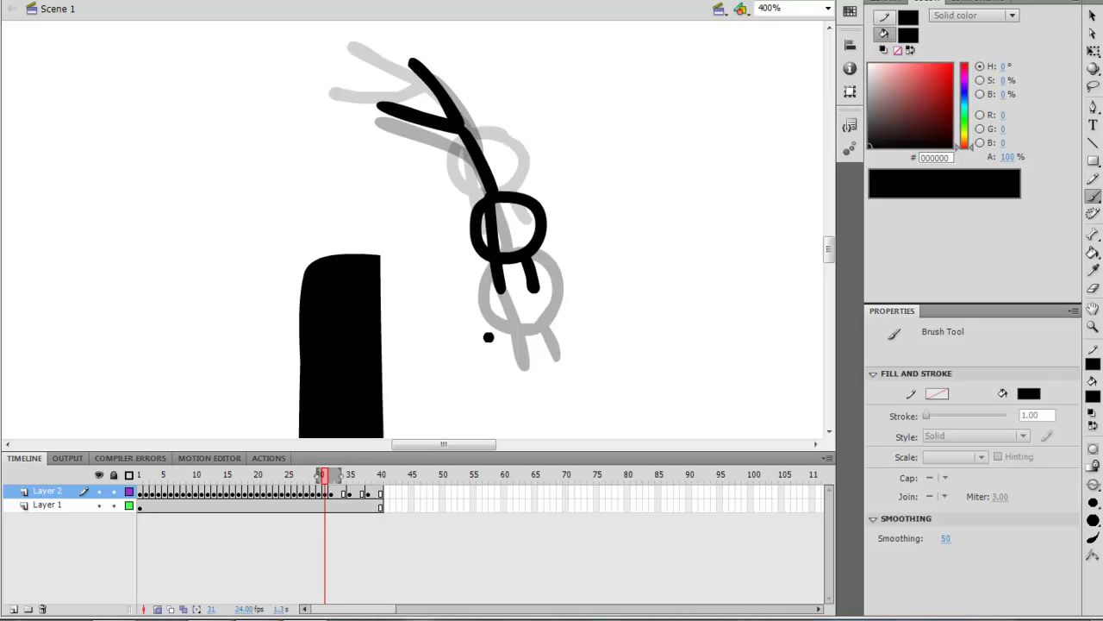
# - Insert blank keyframes at frames 33 and 34 and try a head on frame 33, undoing the head stroke
pyautogui.click(339, 493)
pyautogui.moveTo(423, 336); pyautogui.dragTo(390, 185)
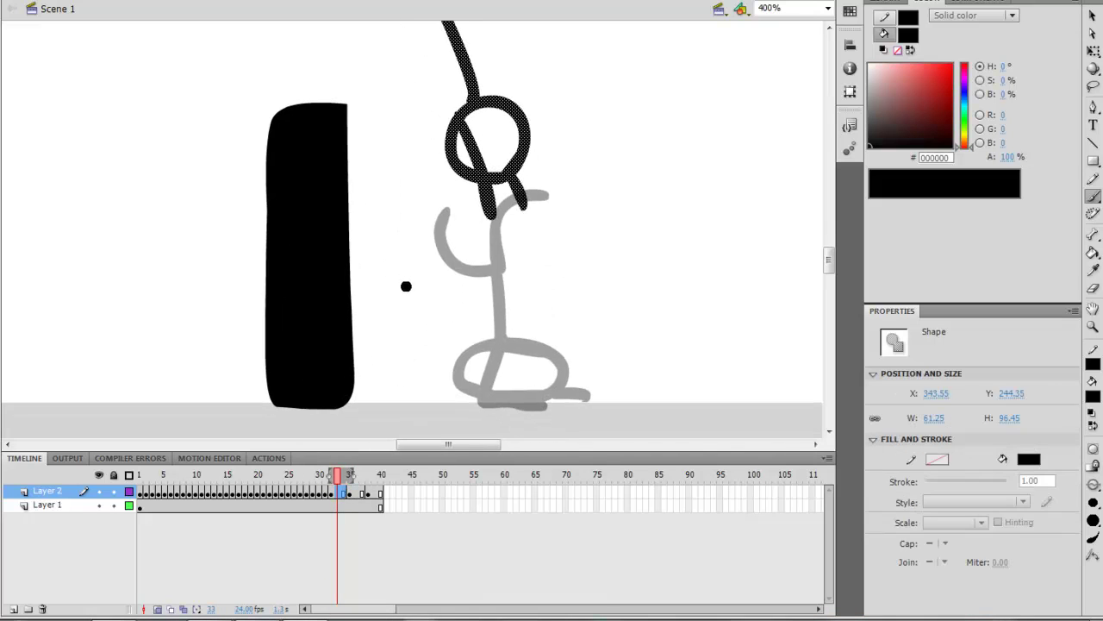
pyautogui.press('.')
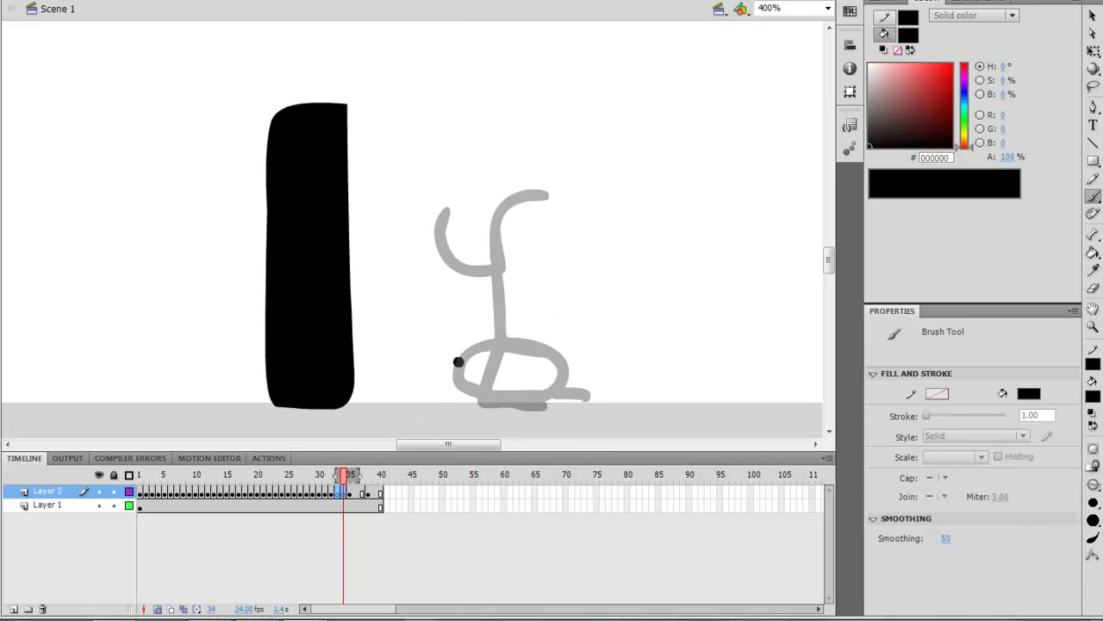
pyautogui.click(340, 493)
pyautogui.moveTo(506, 201)
pyautogui.mouseDown()
pyautogui.moveTo(481, 253)
pyautogui.moveTo(528, 207)
pyautogui.moveTo(492, 259)
pyautogui.moveTo(516, 200)
pyautogui.mouseUp()
pyautogui.hotkey('ctrl', 'z')
pyautogui.hotkey('ctrl', 'z')
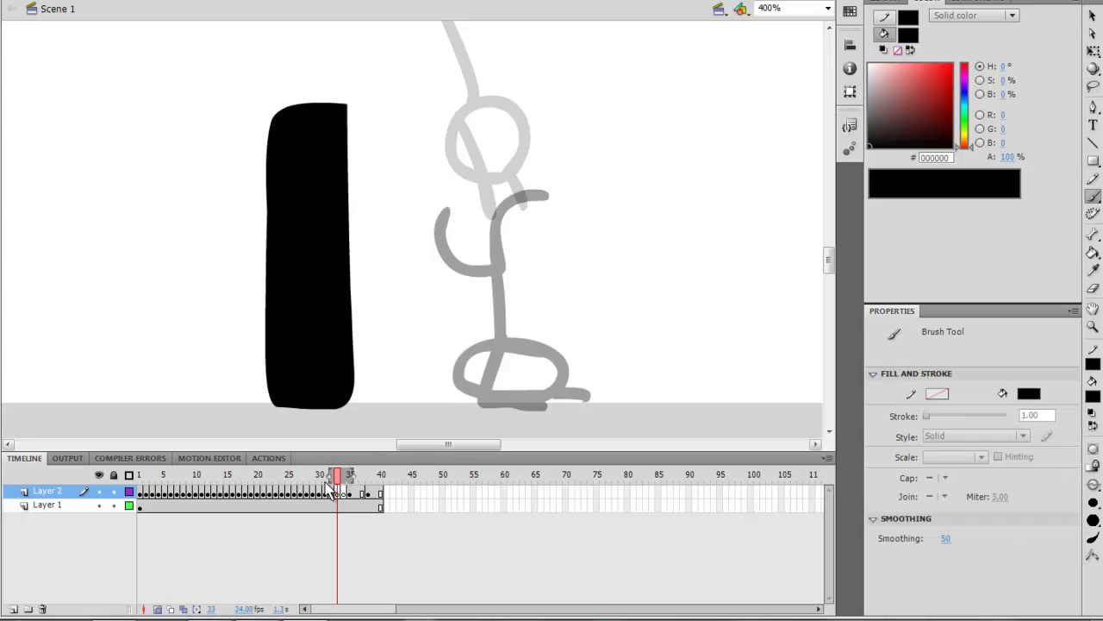
# - Move the squashed landing pose's keyframe from frame 35 to frame 34
pyautogui.click(356, 495)
pyautogui.click(351, 497)
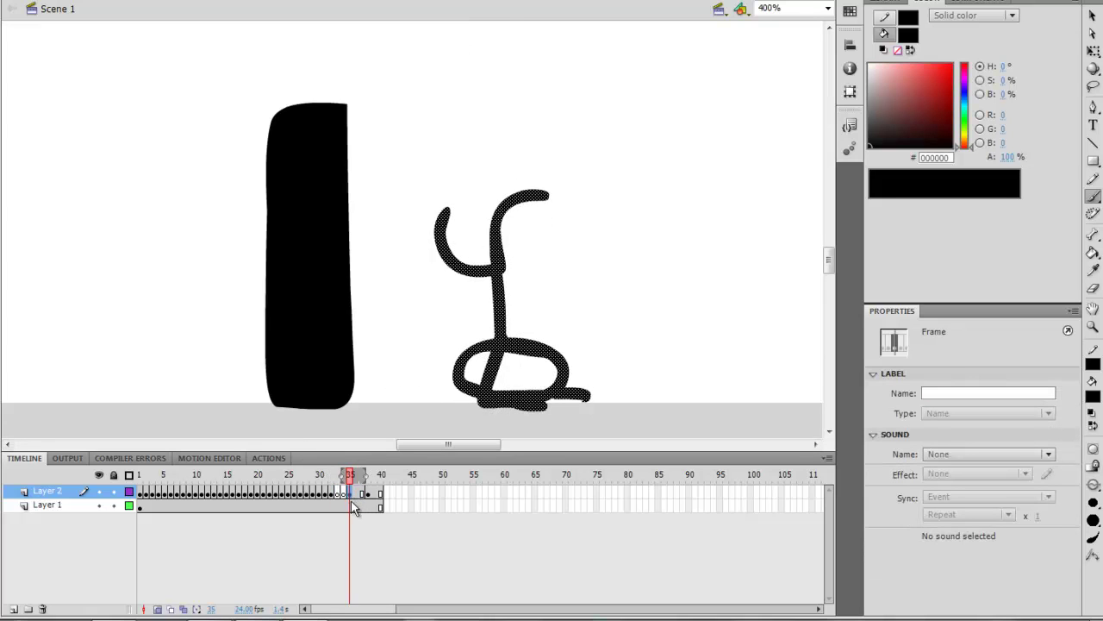
pyautogui.click(339, 494)
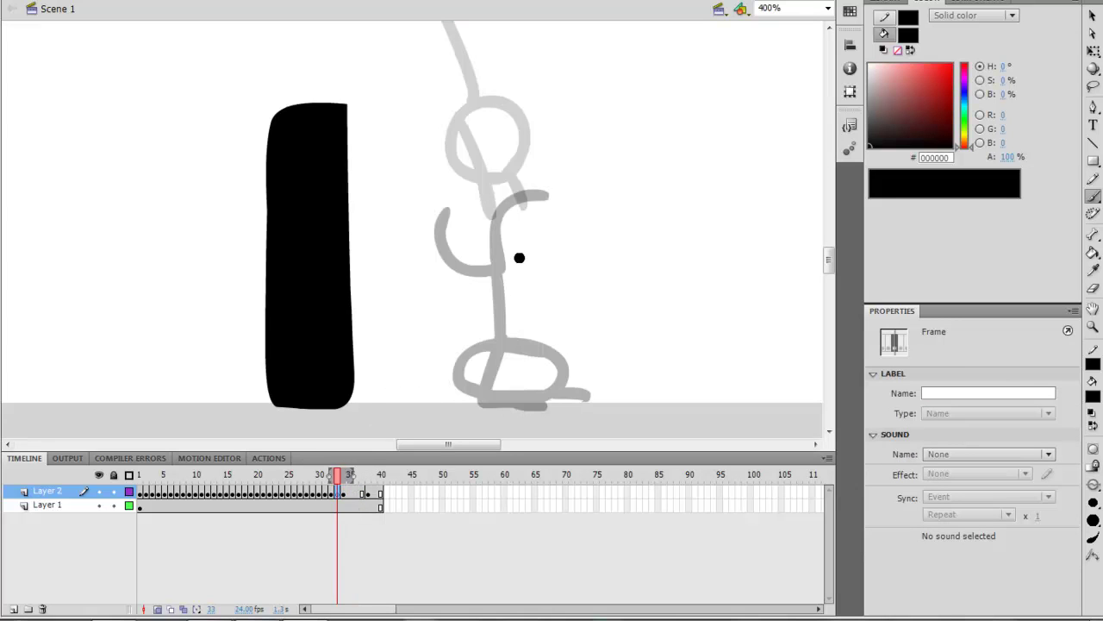
# - Paint the frame 33 falling figure with a round head, near-vertical torso, legs spread upward and arms reaching toward the ground
pyautogui.moveTo(515, 231)
pyautogui.mouseDown()
pyautogui.moveTo(493, 289)
pyautogui.moveTo(516, 232)
pyautogui.mouseUp()
pyautogui.moveTo(520, 151); pyautogui.dragTo(534, 248)
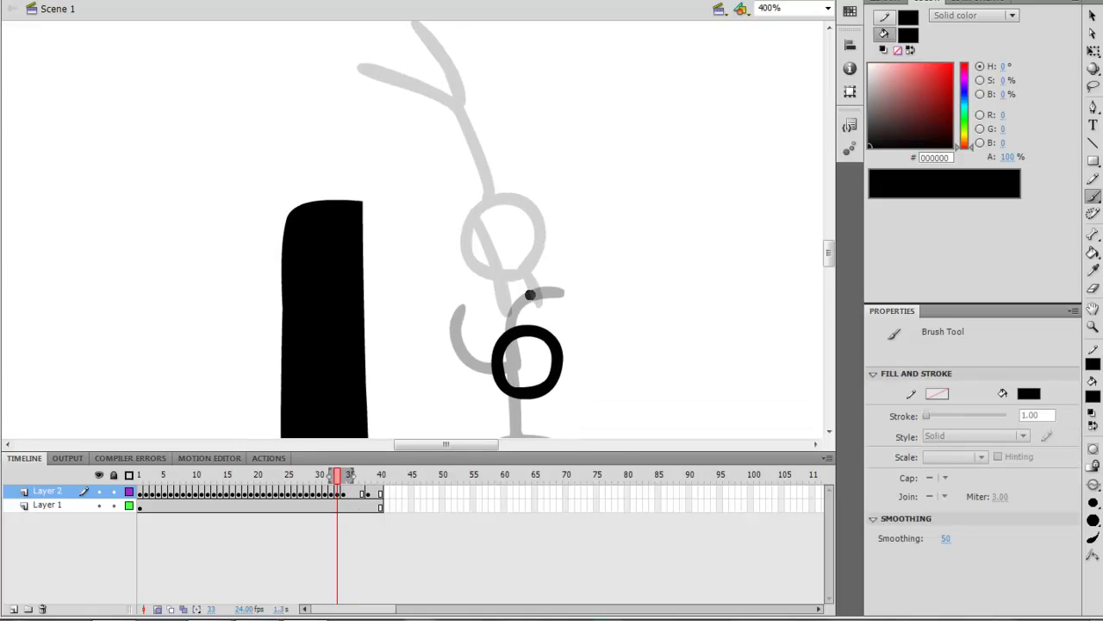
pyautogui.hotkey('ctrl', 'z')
pyautogui.moveTo(500, 326)
pyautogui.mouseDown()
pyautogui.moveTo(529, 321)
pyautogui.moveTo(488, 370)
pyautogui.moveTo(515, 319)
pyautogui.moveTo(498, 231)
pyautogui.moveTo(440, 169)
pyautogui.mouseUp()
pyautogui.moveTo(504, 243); pyautogui.dragTo(494, 161)
pyautogui.moveTo(540, 279); pyautogui.dragTo(539, 105)
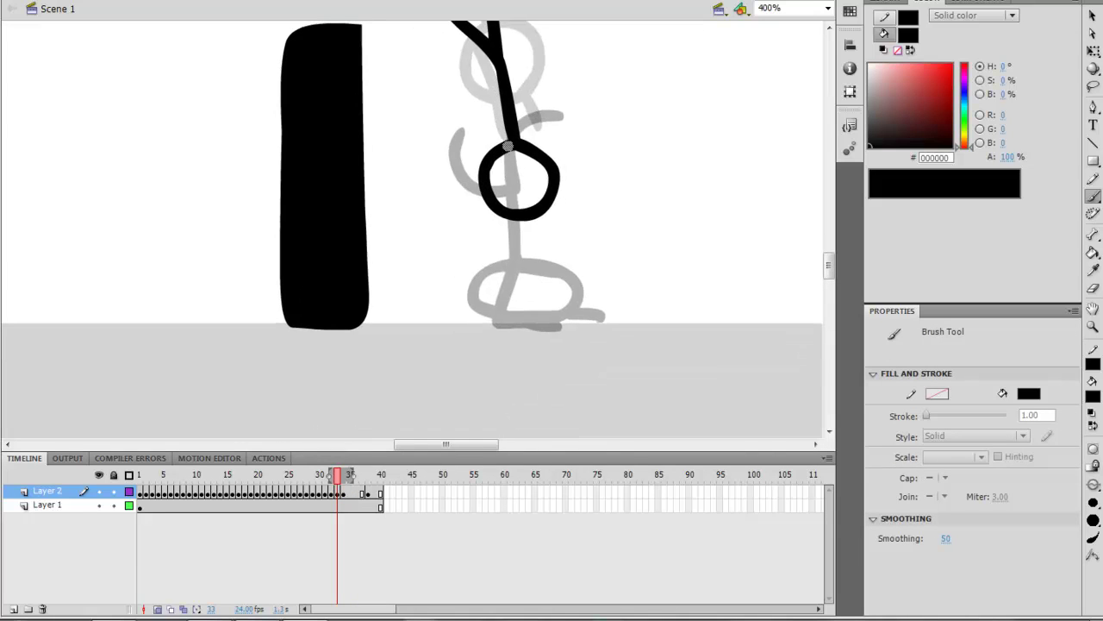
pyautogui.moveTo(509, 140); pyautogui.dragTo(510, 252)
# - Move the keyframe of the landing pose with the rounder head from frame 38 to frame 37
pyautogui.click(343, 492)
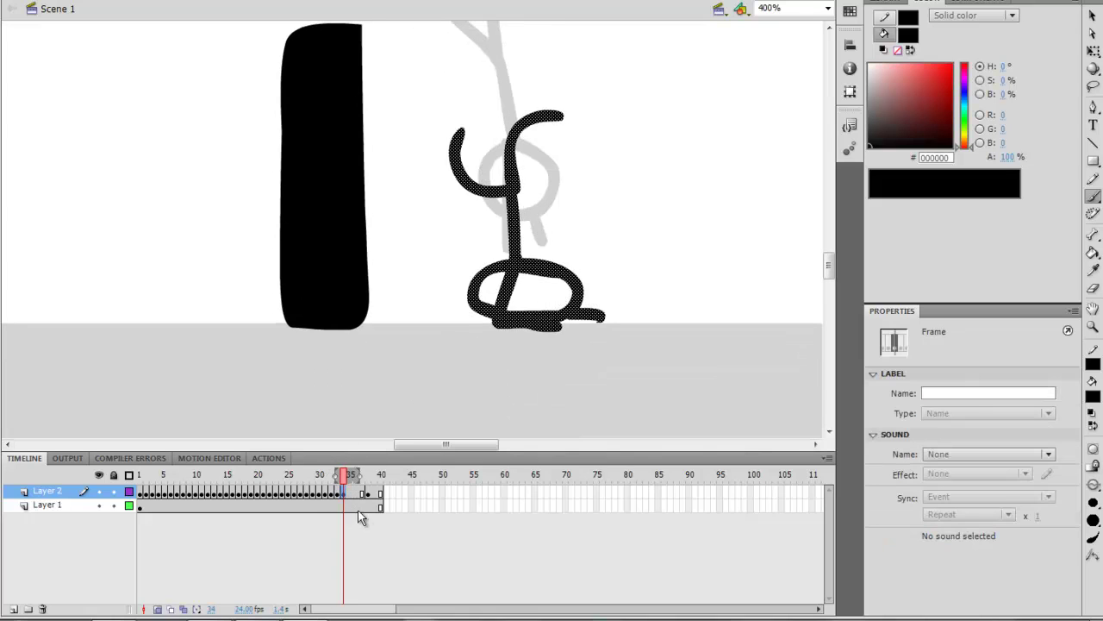
pyautogui.click(350, 494)
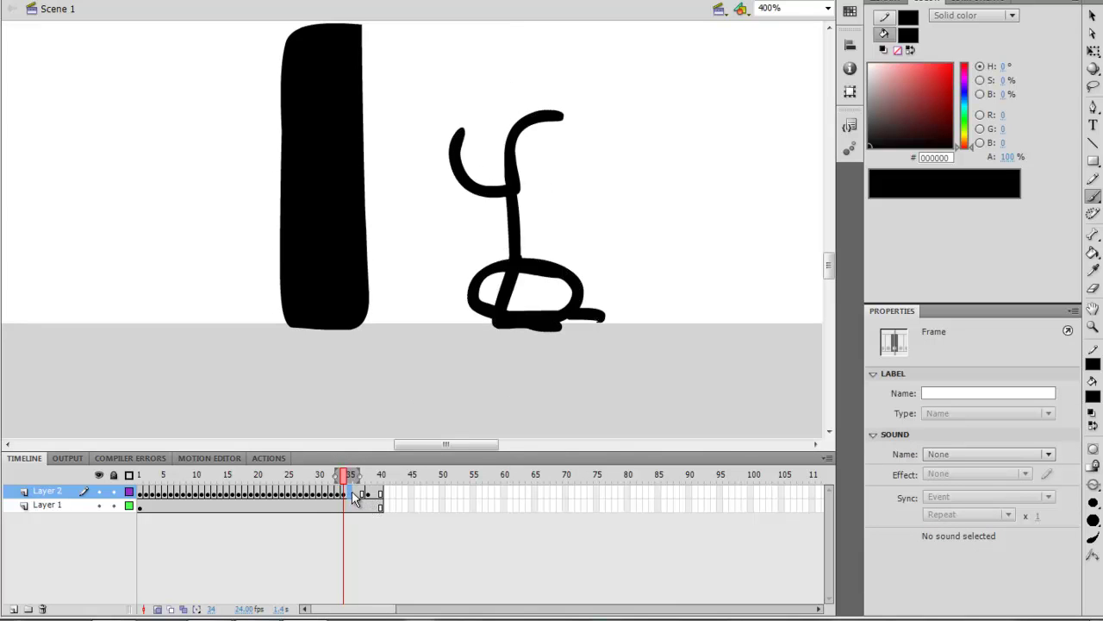
pyautogui.click(368, 496)
pyautogui.click(348, 492)
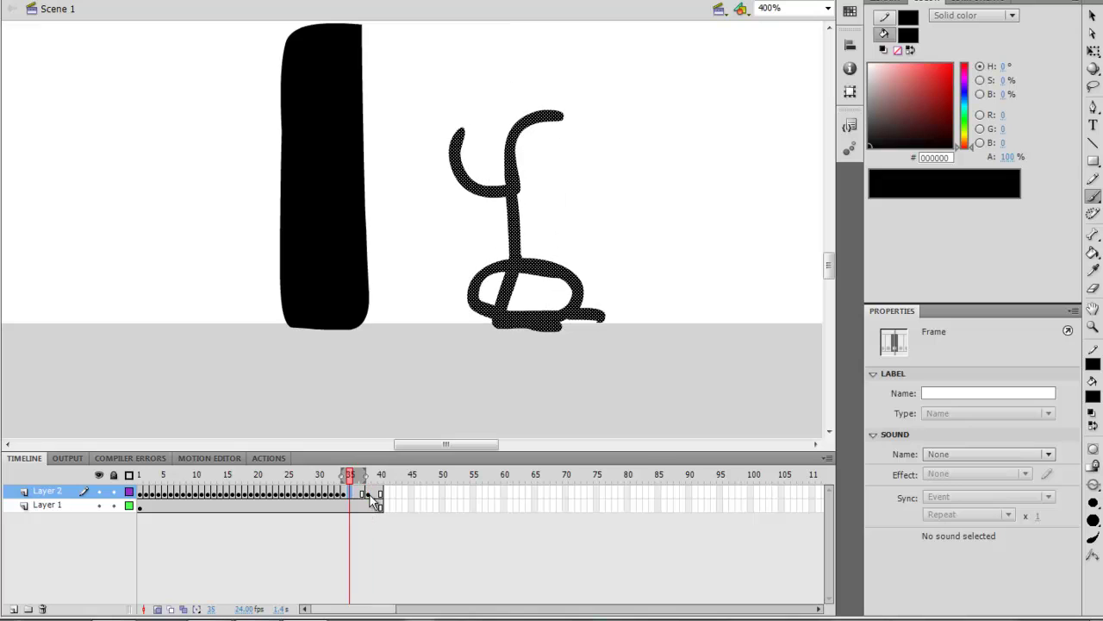
pyautogui.click(367, 493)
pyautogui.click(360, 493)
pyautogui.click(354, 493)
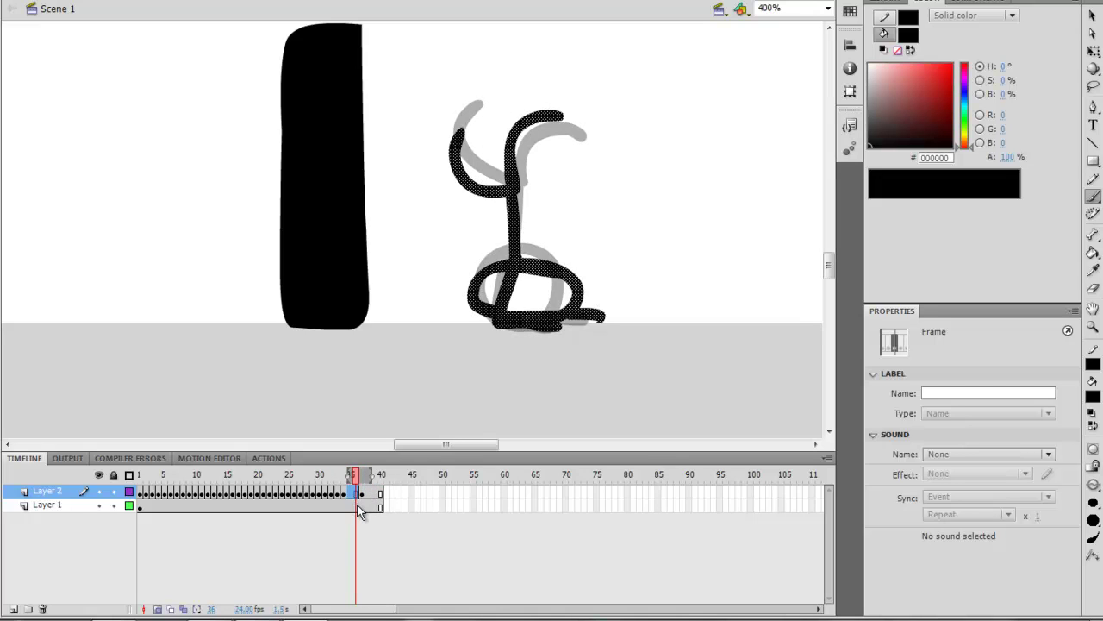
pyautogui.click(350, 493)
pyautogui.click(363, 497)
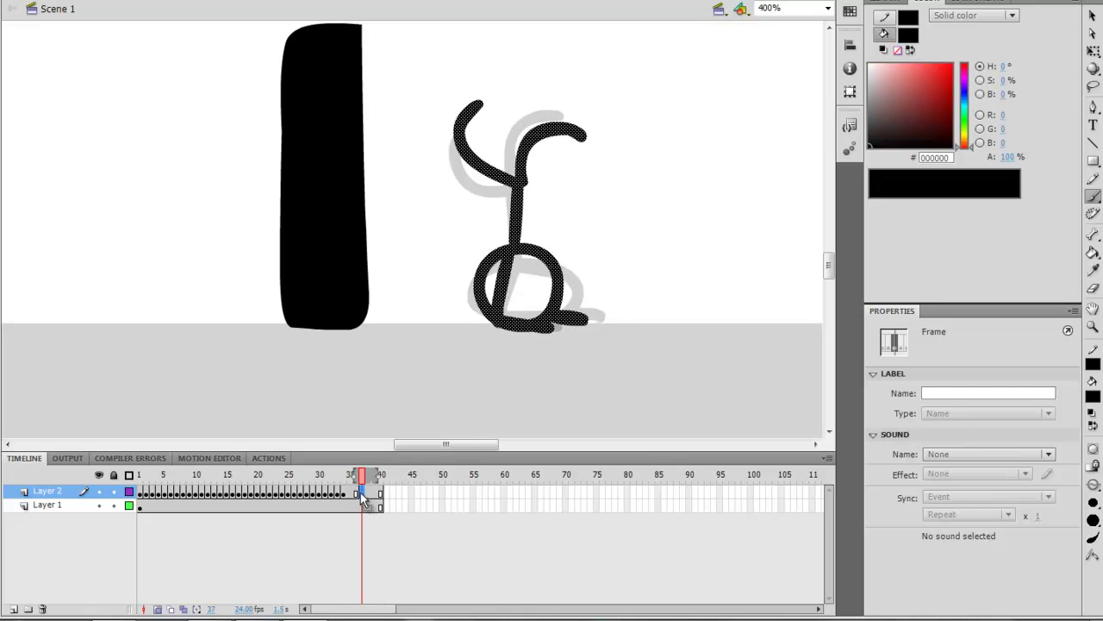
# - Add a blank keyframe at frame 35 and paint the in-between landing figure with a slightly flattened head, legs curving upward and arms bracing on the ground
pyautogui.click(350, 492)
pyautogui.press('Delete')
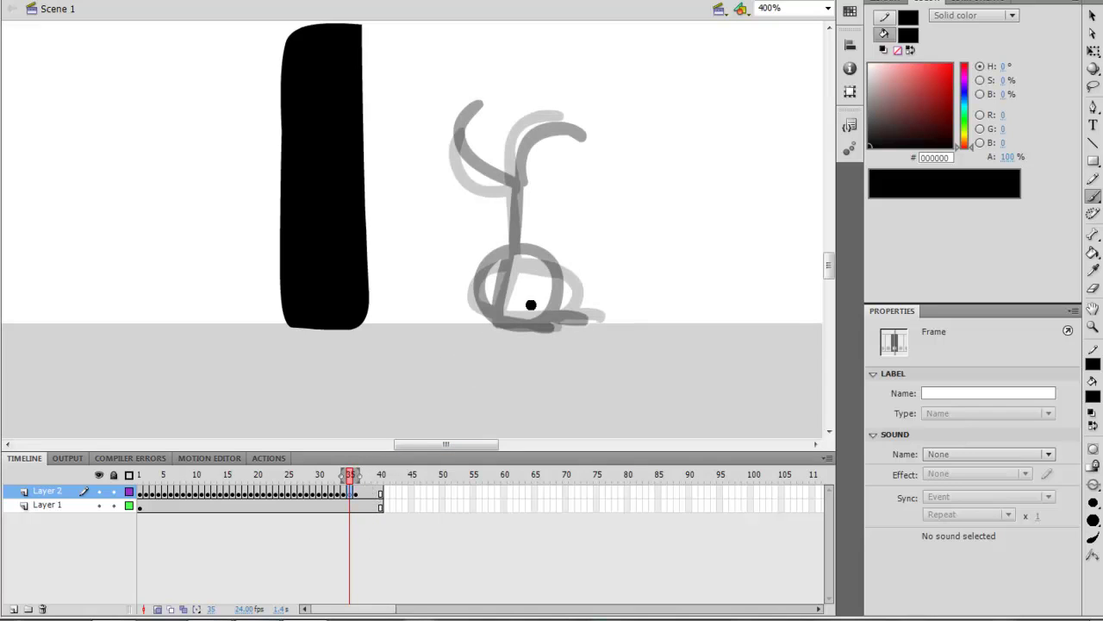
pyautogui.moveTo(529, 258)
pyautogui.mouseDown()
pyautogui.moveTo(493, 262)
pyautogui.moveTo(479, 306)
pyautogui.moveTo(550, 321)
pyautogui.moveTo(566, 282)
pyautogui.moveTo(521, 252)
pyautogui.moveTo(521, 186)
pyautogui.moveTo(515, 221)
pyautogui.moveTo(476, 172)
pyautogui.moveTo(461, 130)
pyautogui.moveTo(472, 110)
pyautogui.mouseUp()
pyautogui.hotkey('ctrl', 'z')
pyautogui.moveTo(515, 194); pyautogui.dragTo(514, 157)
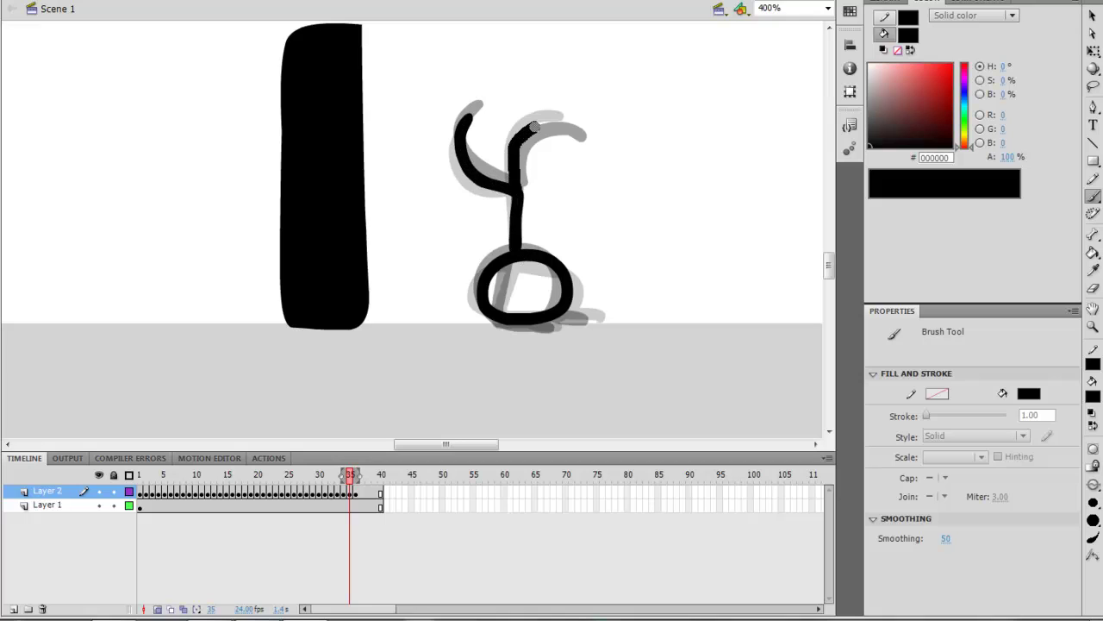
pyautogui.moveTo(564, 125); pyautogui.dragTo(567, 127)
pyautogui.moveTo(508, 270)
pyautogui.mouseDown()
pyautogui.moveTo(493, 326)
pyautogui.moveTo(590, 321)
pyautogui.mouseUp()
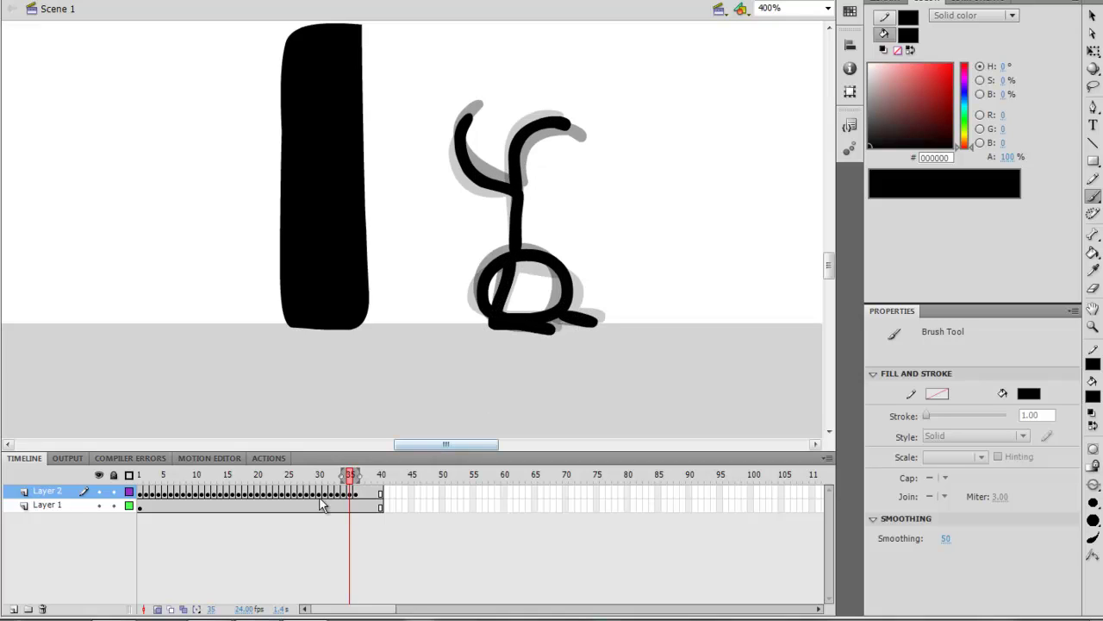
# - Turn off onion skinning and play the animation repeatedly from frame 1 to review the jump and dive motion
pyautogui.click(142, 491)
pyautogui.hotkey('ctrl', '-')
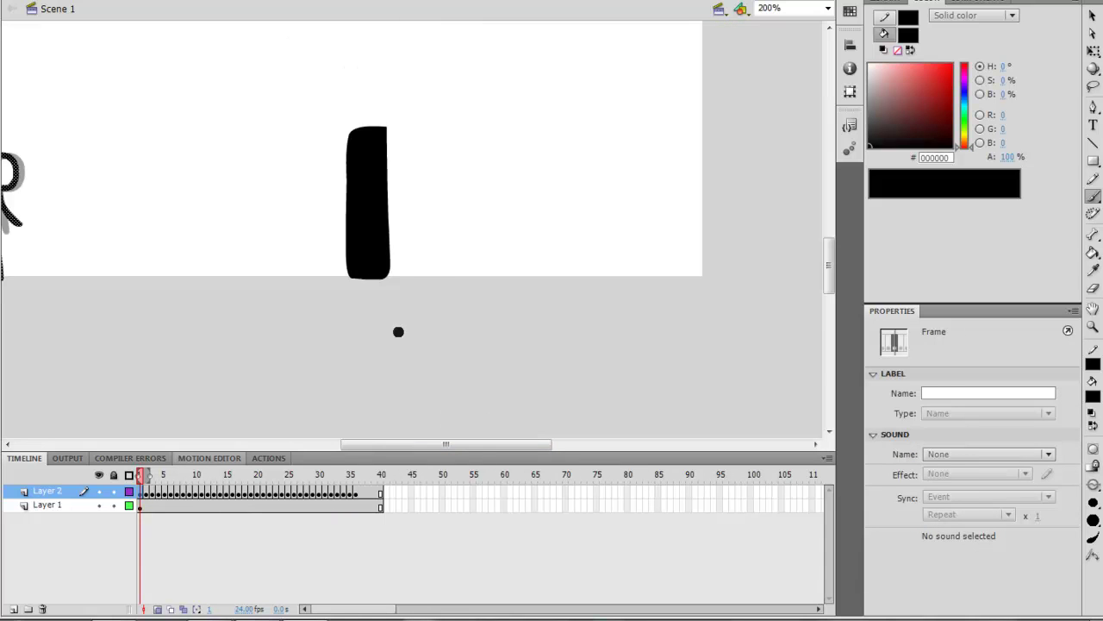
pyautogui.moveTo(344, 220); pyautogui.dragTo(498, 327)
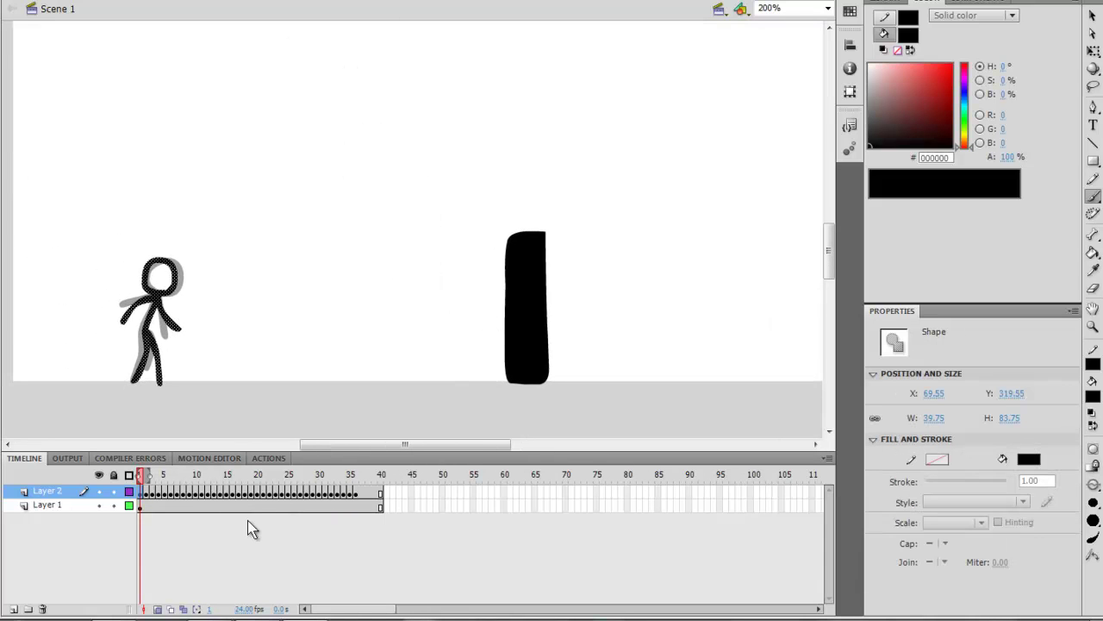
pyautogui.click(159, 609)
pyautogui.press('Return')
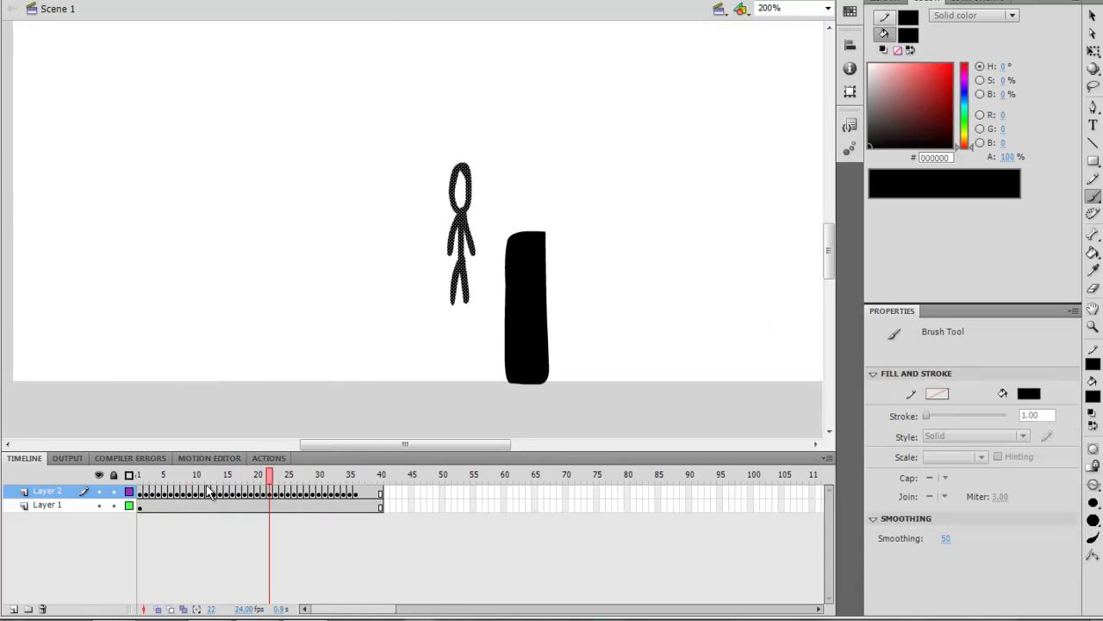
pyautogui.press('Return')
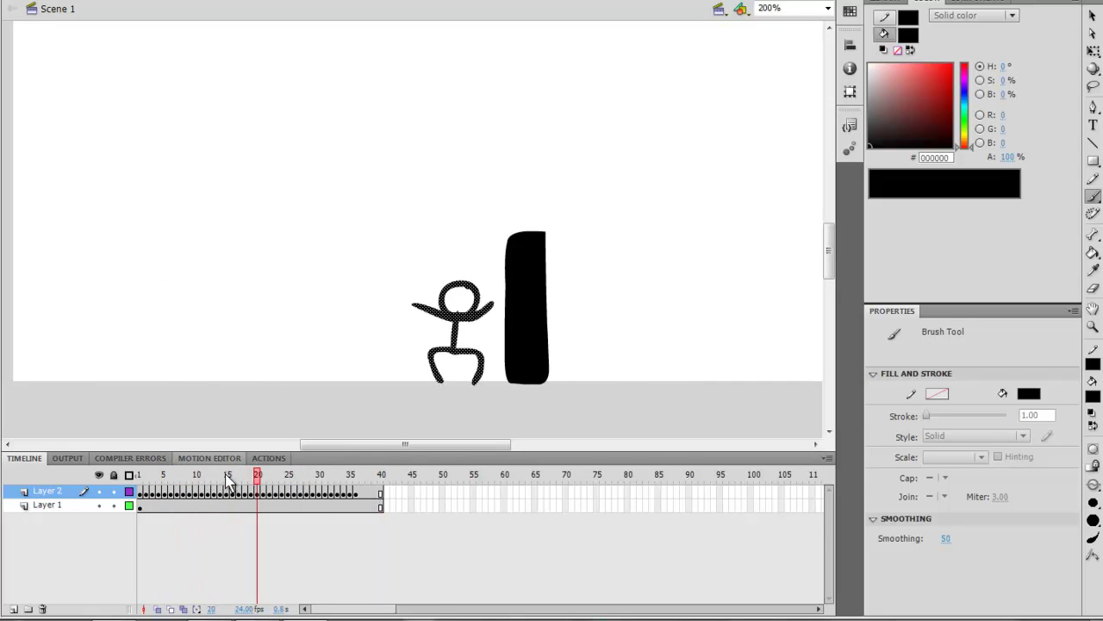
pyautogui.press('Return')
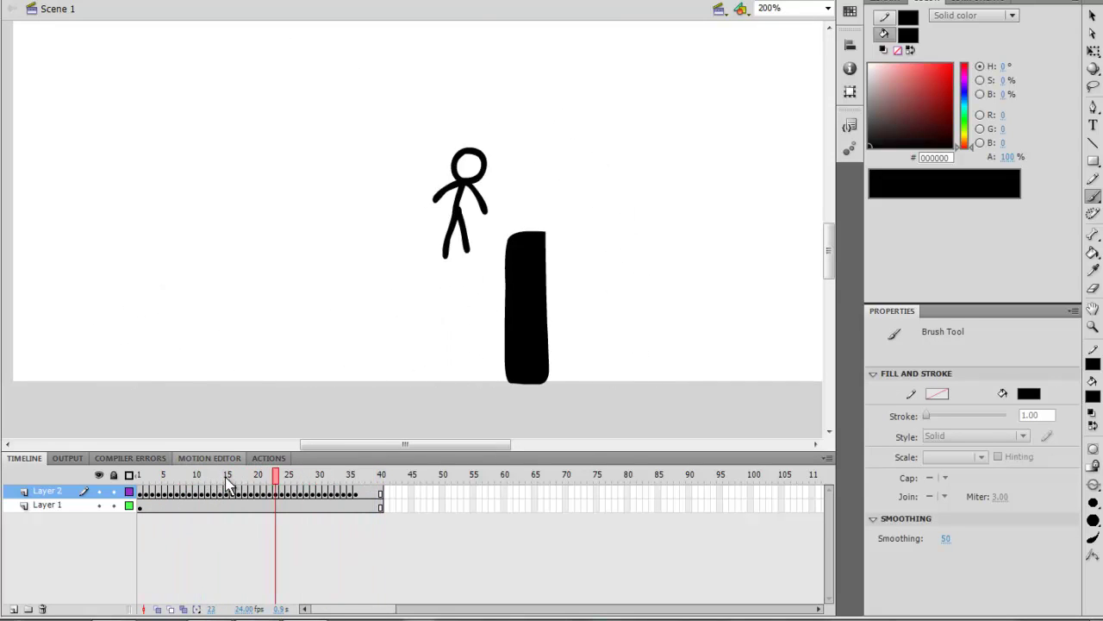
pyautogui.press('Return')
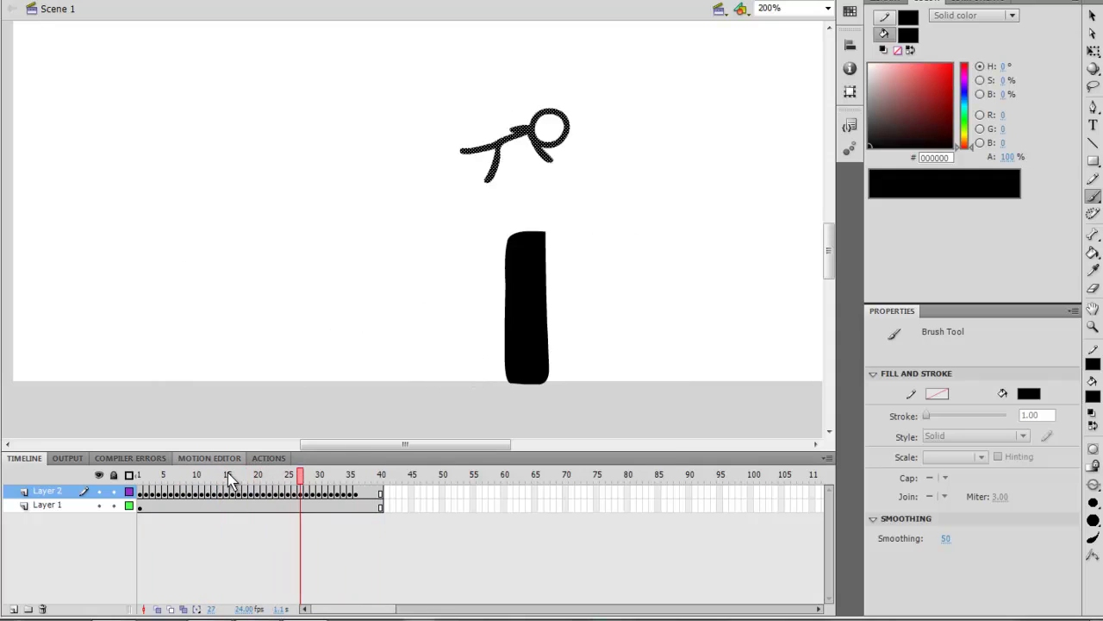